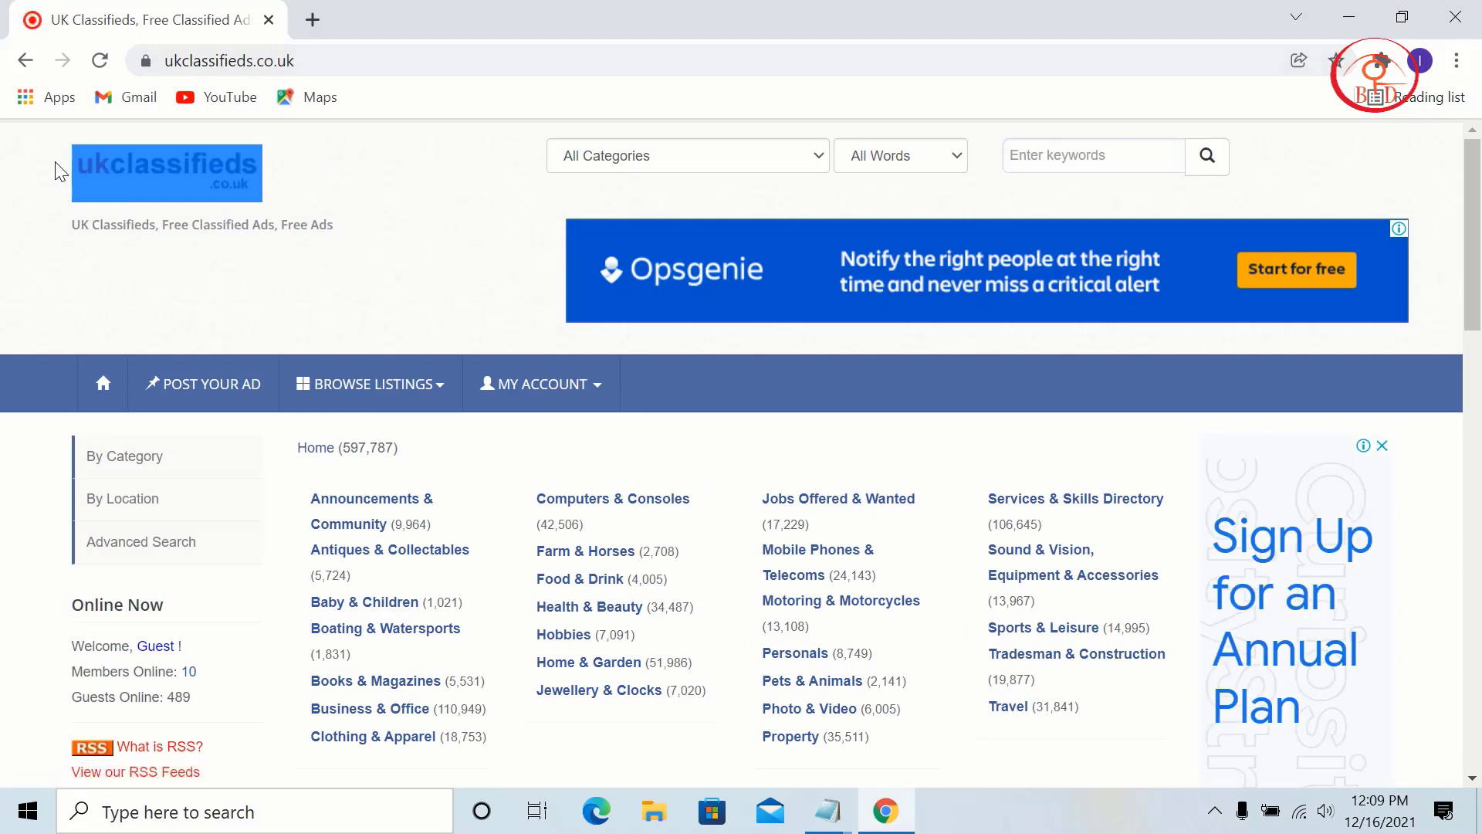
Step: Browse the homepage keyword-matching and ad category dropdowns without changing them
{"action": "left_click_drag", "start_coordinate": [328, 206], "coordinate": [381, 373]}
{"action": "left_click", "coordinate": [382, 348]}
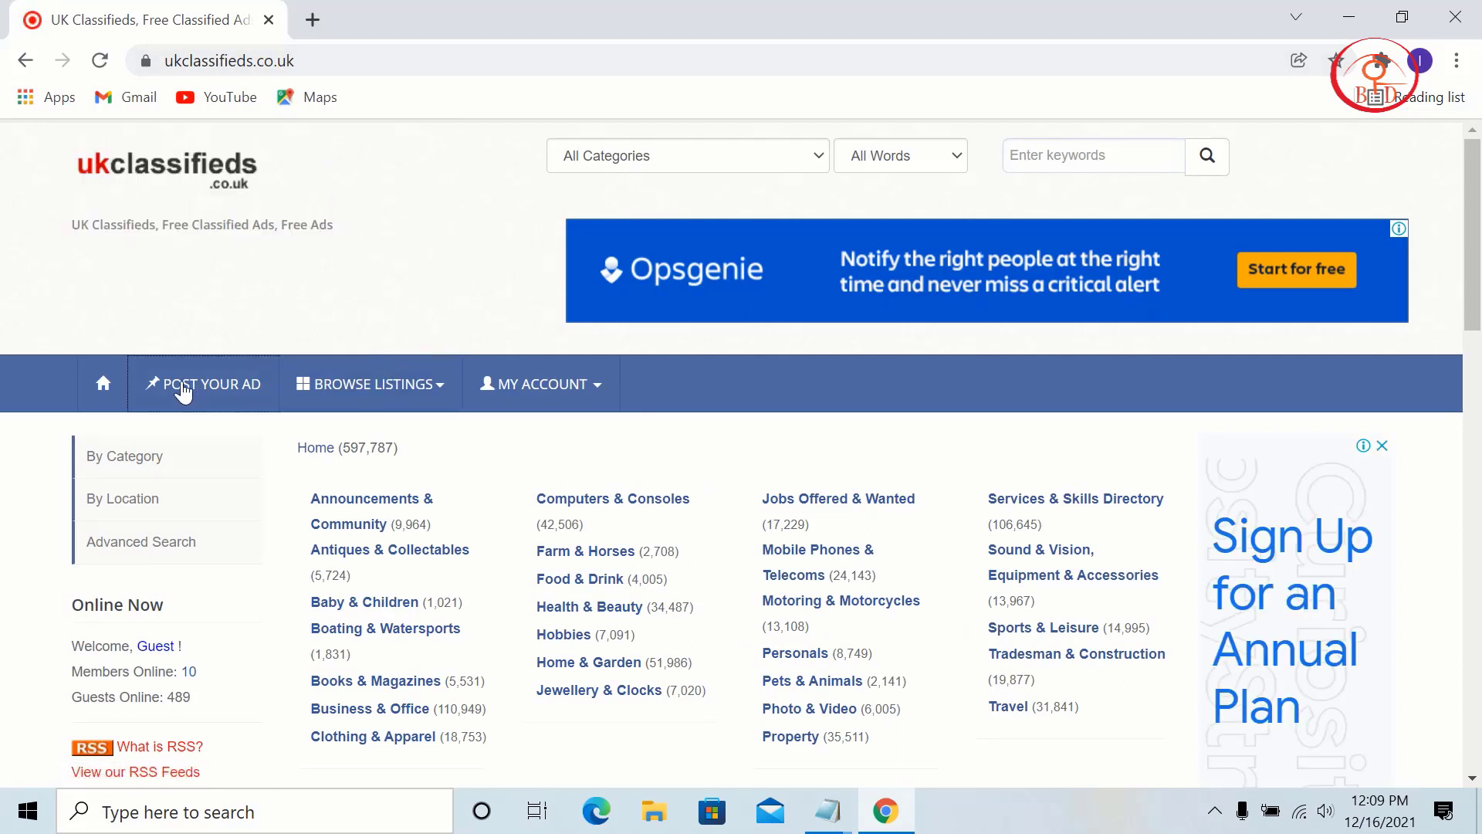
{"action": "scroll", "coordinate": [1172, 309], "scroll_direction": "down", "scroll_amount": 1}
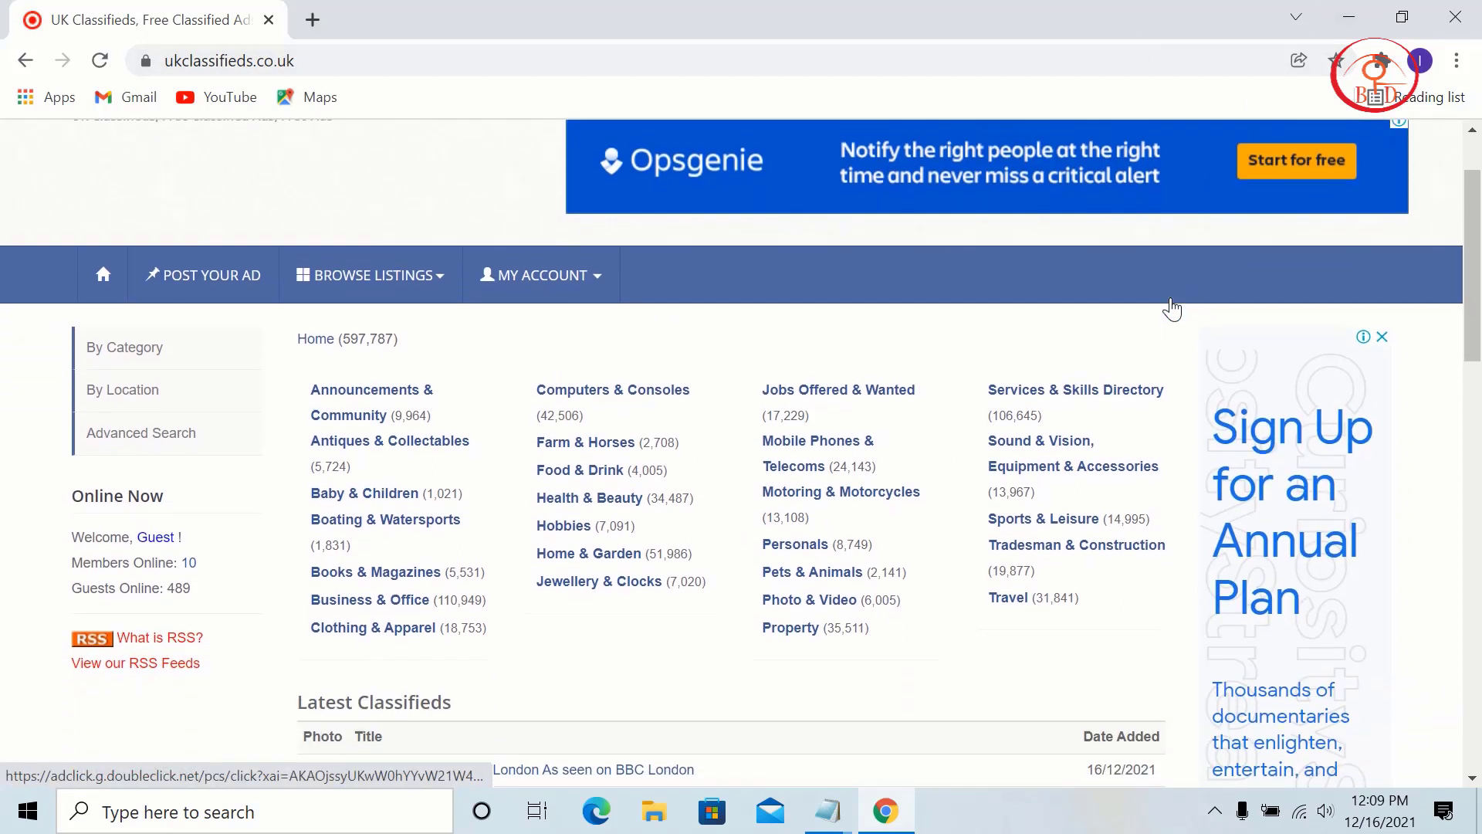
{"action": "scroll", "coordinate": [1065, 231], "scroll_direction": "up", "scroll_amount": 1}
{"action": "left_click", "coordinate": [950, 164]}
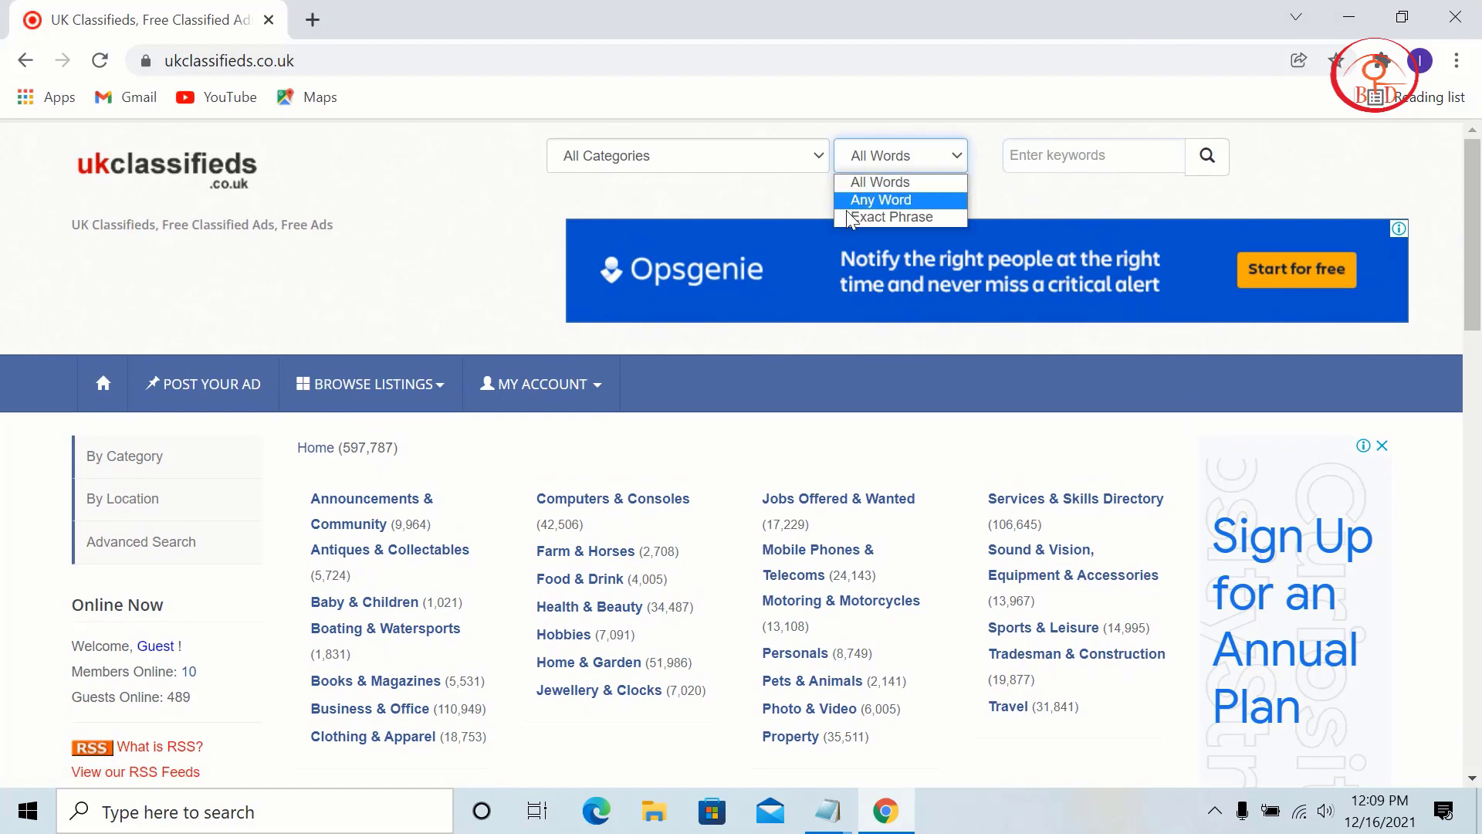
{"action": "left_click", "coordinate": [715, 159]}
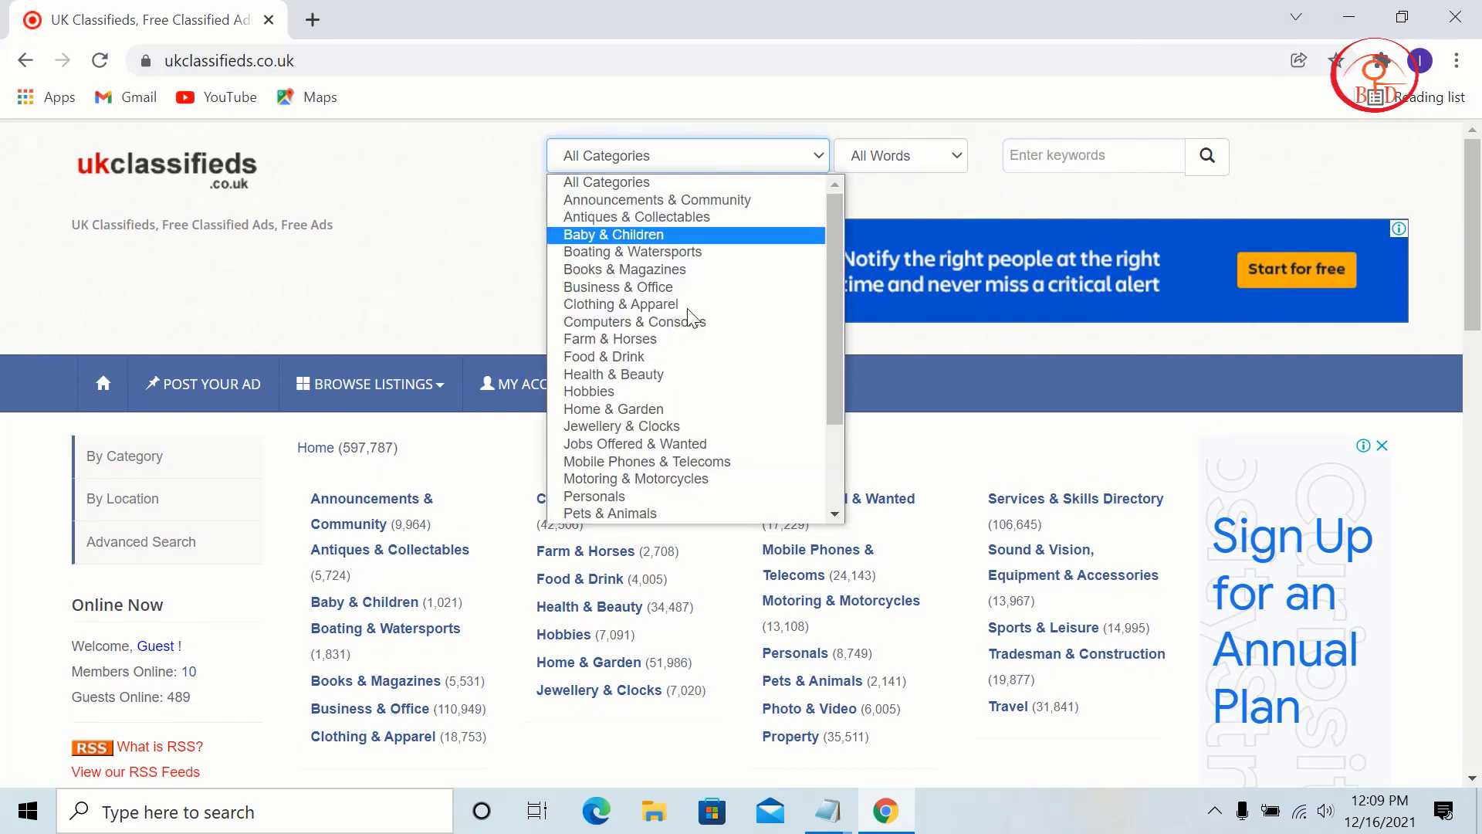
{"action": "scroll", "coordinate": [709, 374], "scroll_direction": "down", "scroll_amount": 2}
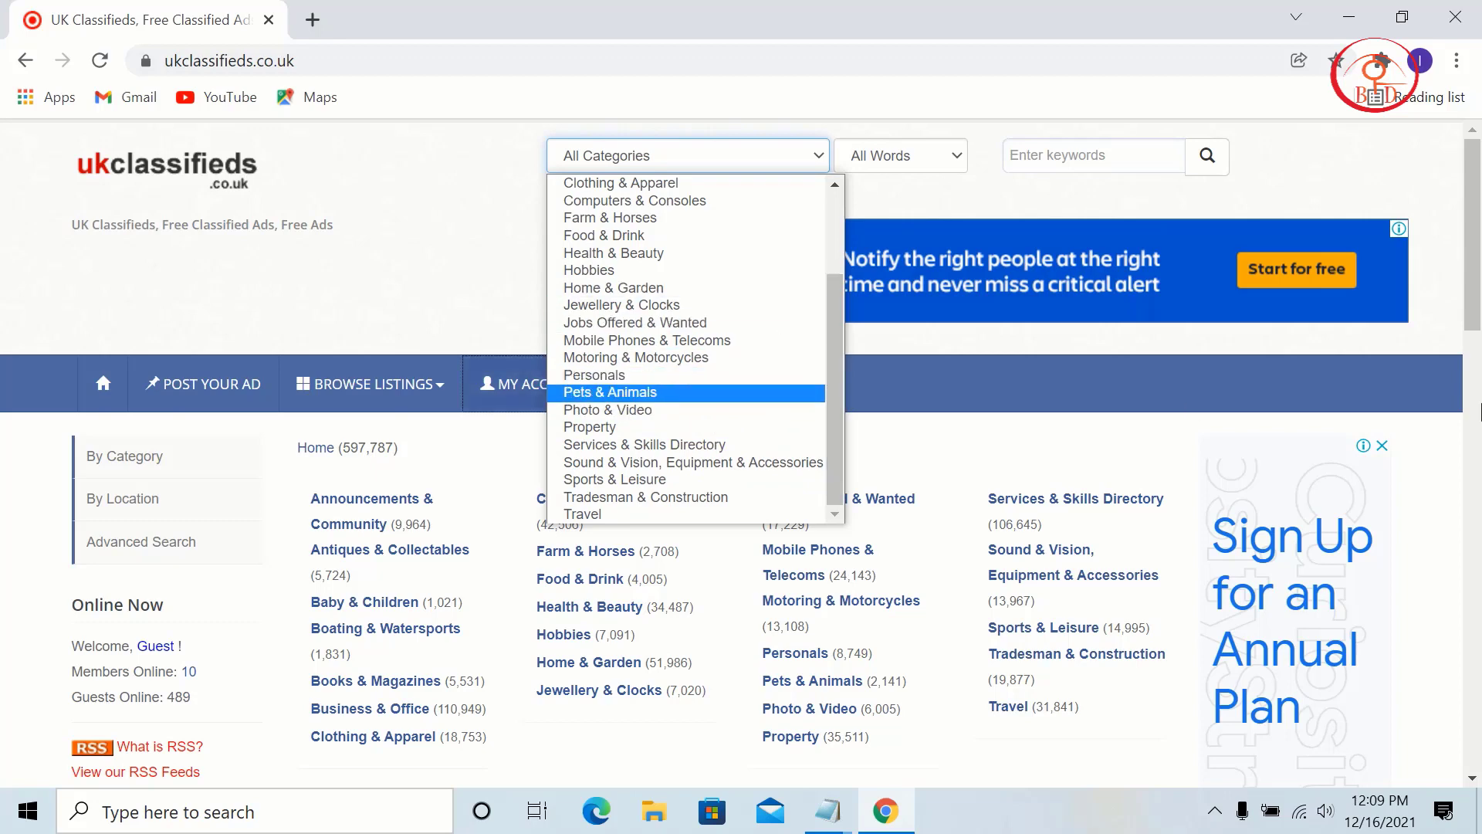
{"action": "left_click", "coordinate": [398, 249]}
Step: Scroll the homepage, then open MY ACCOUNT to show Login and Register
{"action": "scroll", "coordinate": [398, 249], "scroll_direction": "down", "scroll_amount": 5}
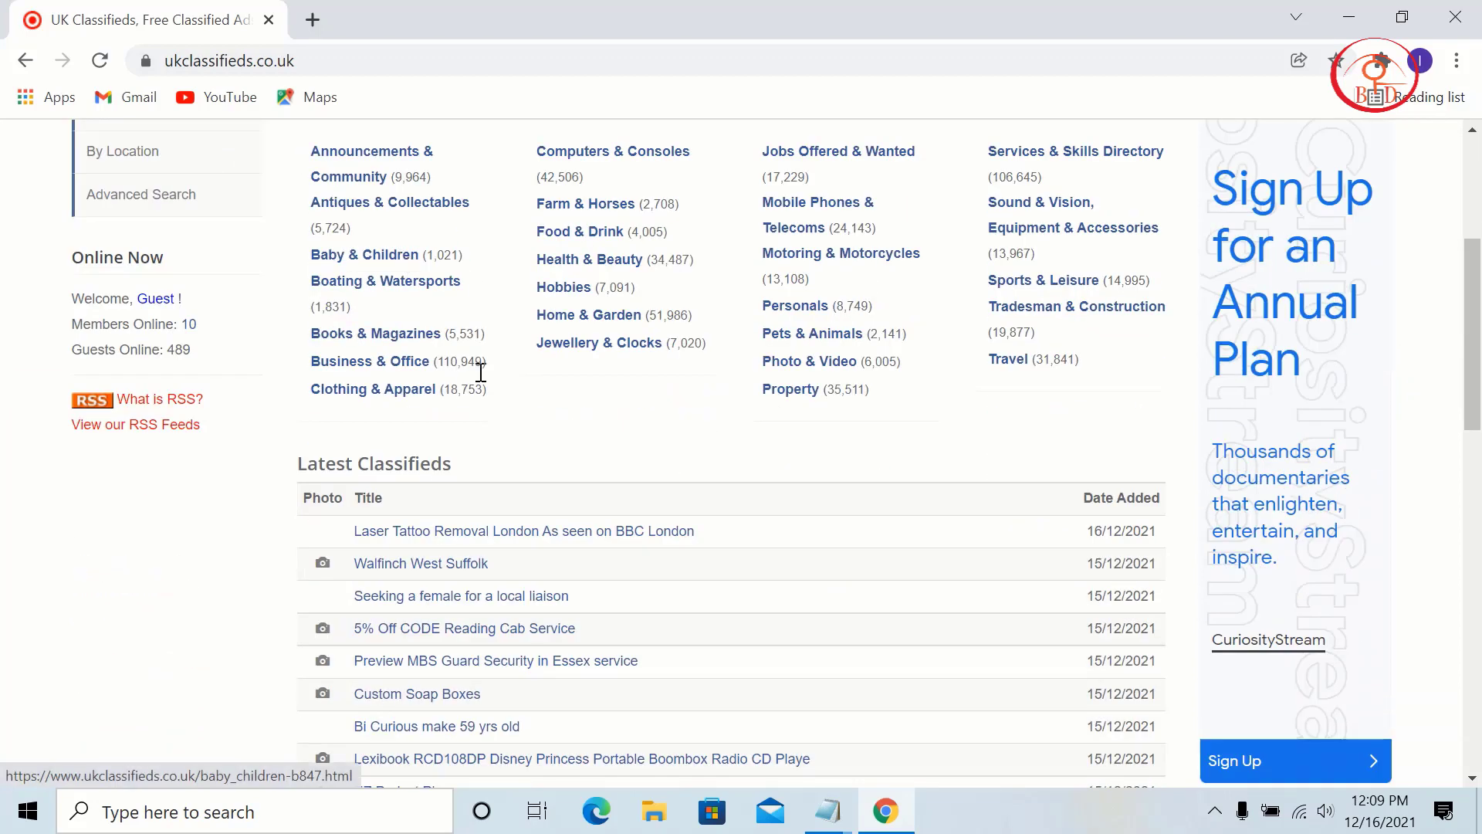
{"action": "scroll", "coordinate": [473, 383], "scroll_direction": "up", "scroll_amount": 3}
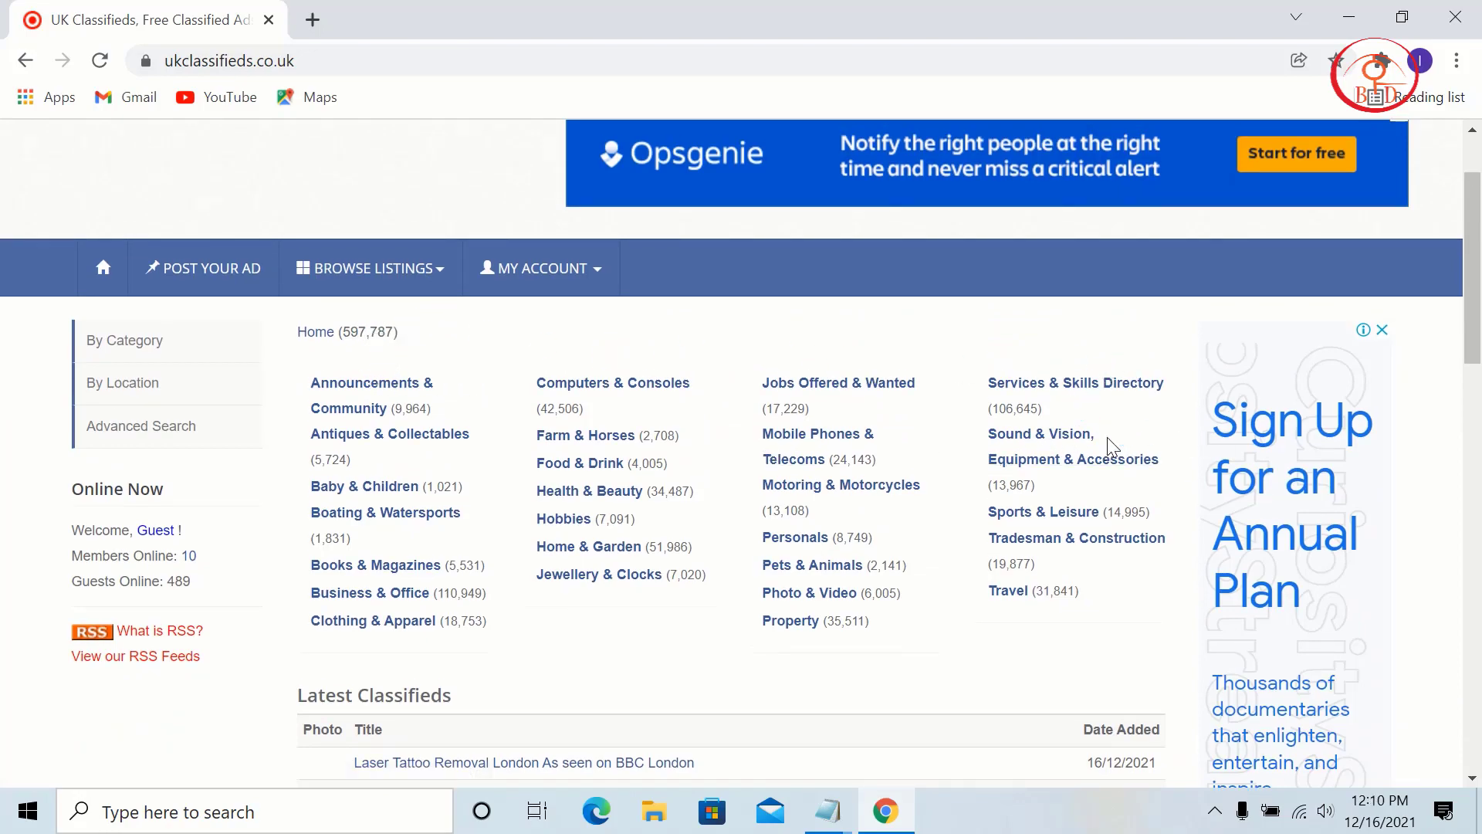
{"action": "scroll", "coordinate": [1108, 446], "scroll_direction": "down", "scroll_amount": 6}
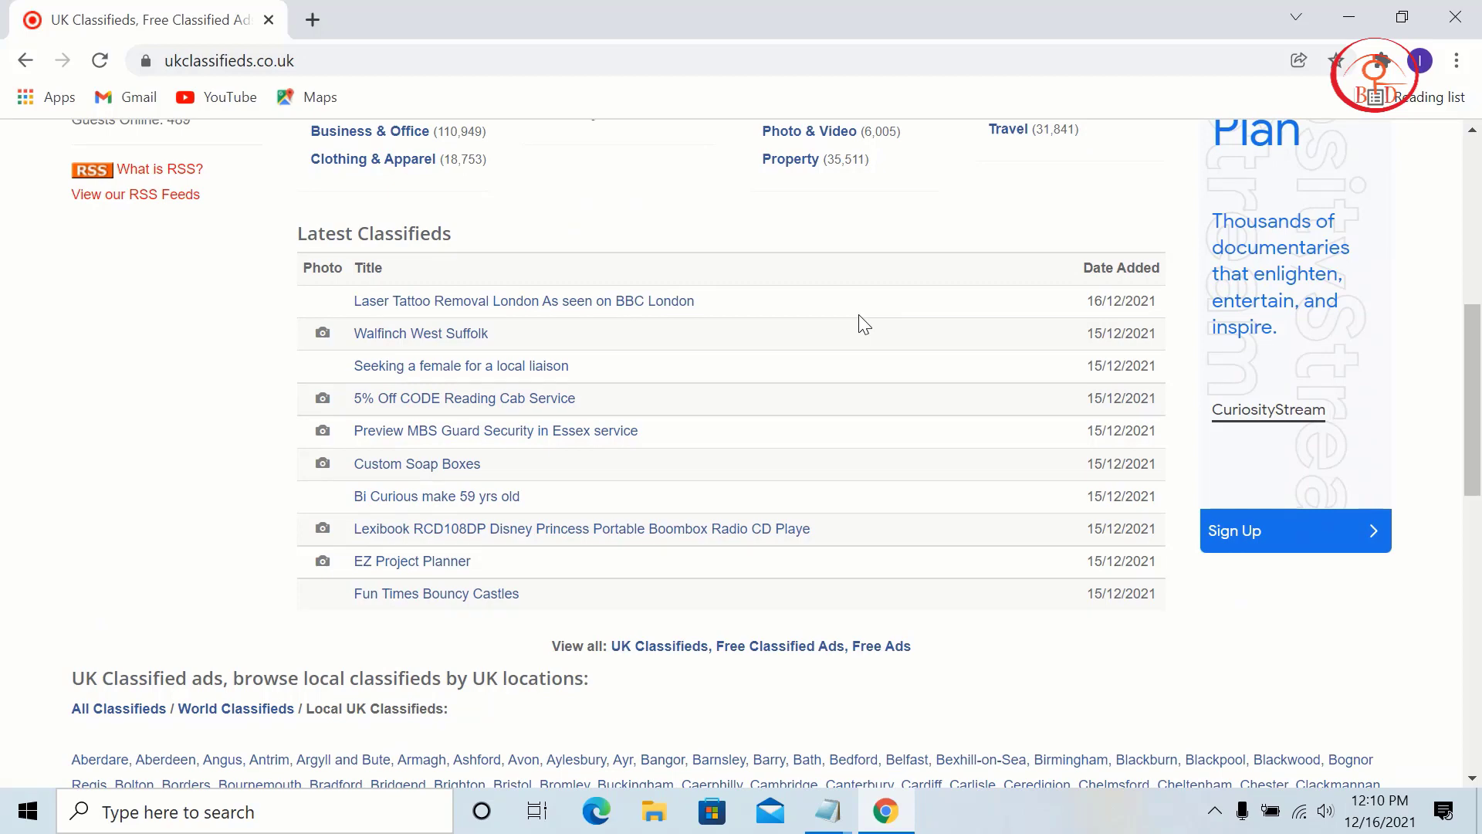
{"action": "scroll", "coordinate": [858, 314], "scroll_direction": "up", "scroll_amount": 8}
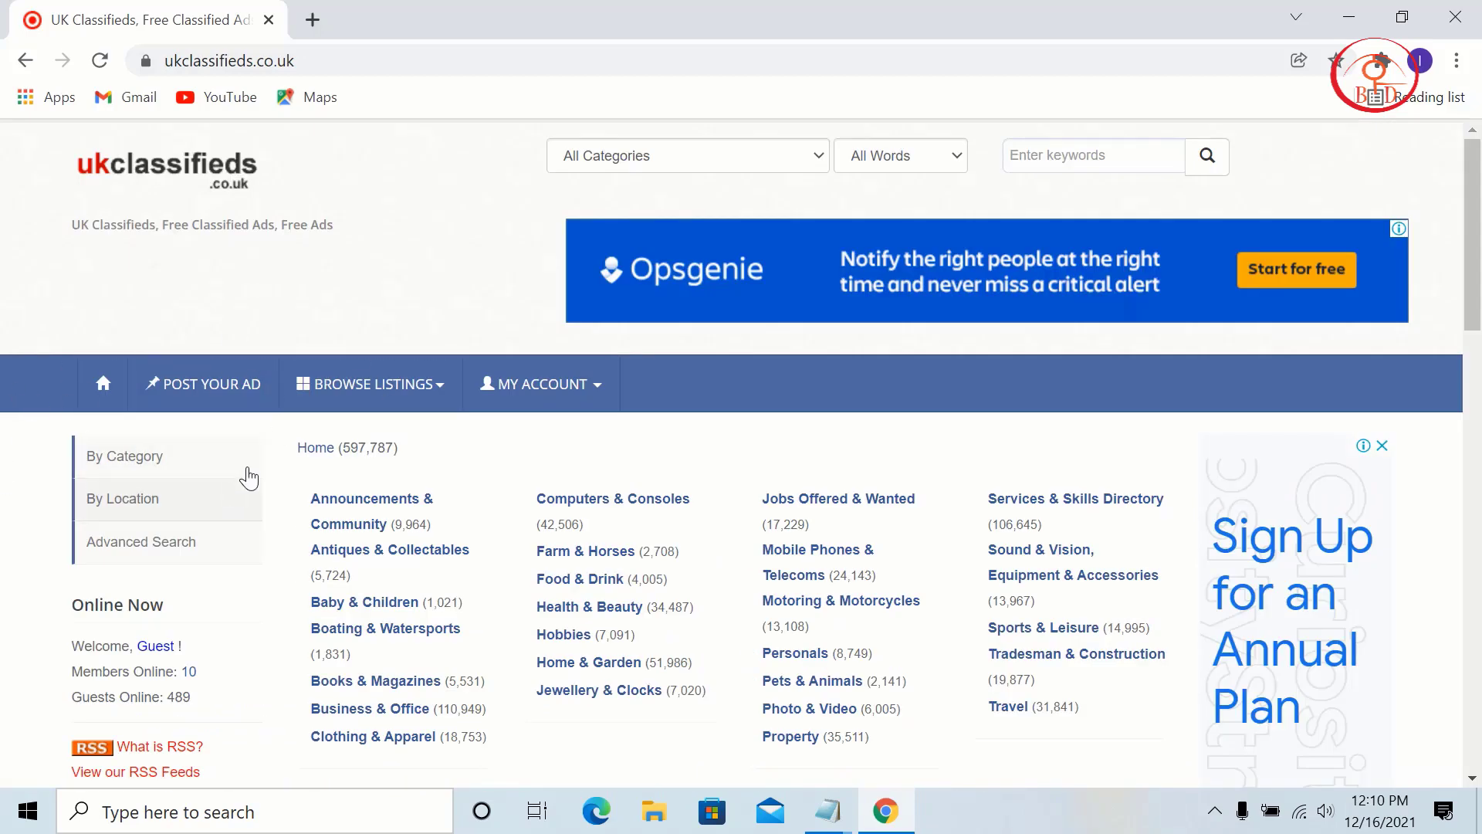
{"action": "left_click", "coordinate": [514, 398]}
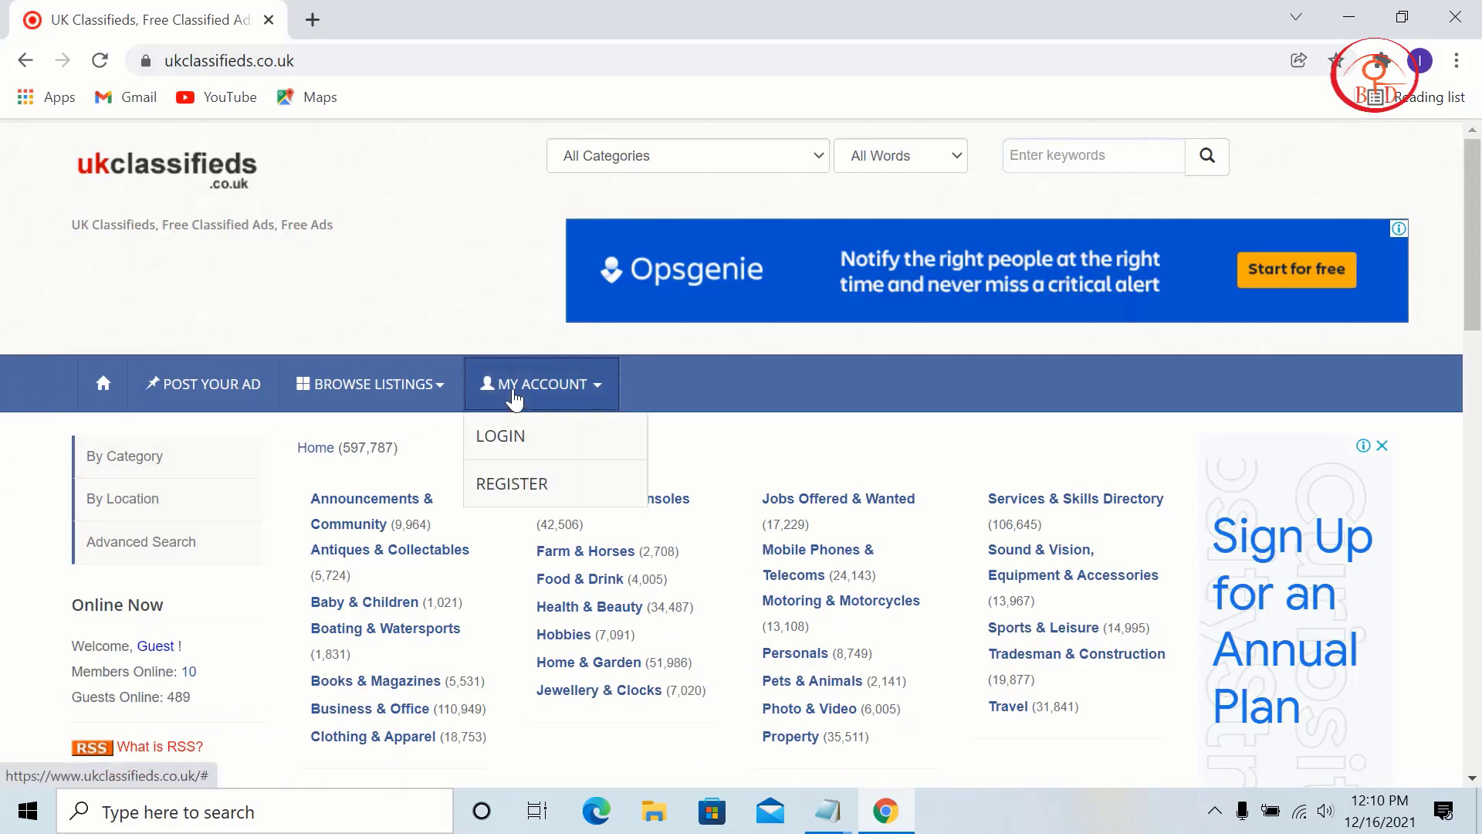
Step: Open New Member Registration and outline the E-mail, Username, Password and Last Name fields in red
{"action": "left_click", "coordinate": [526, 500]}
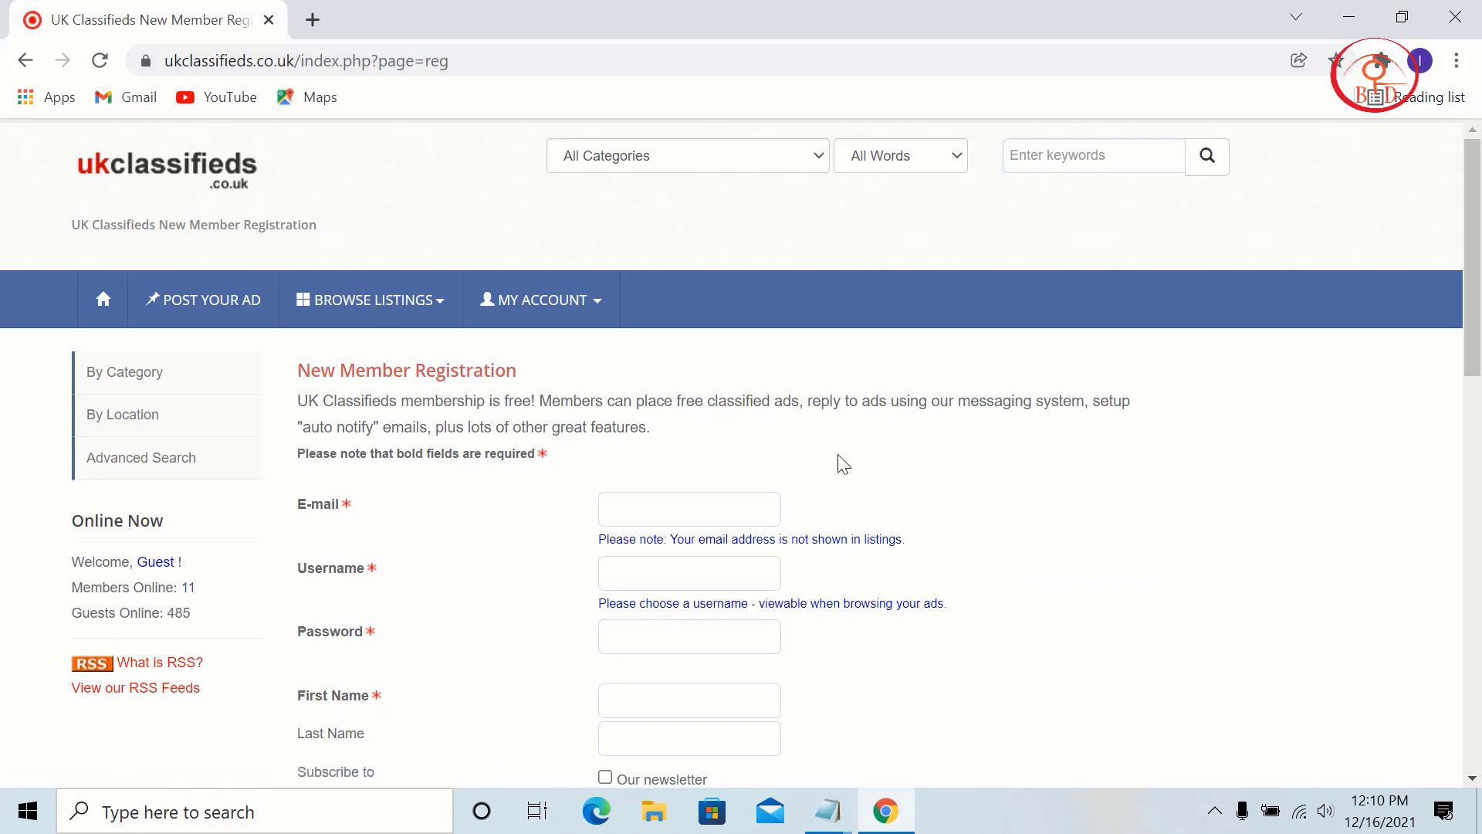
{"action": "key", "text": "ctrl+shift+d"}
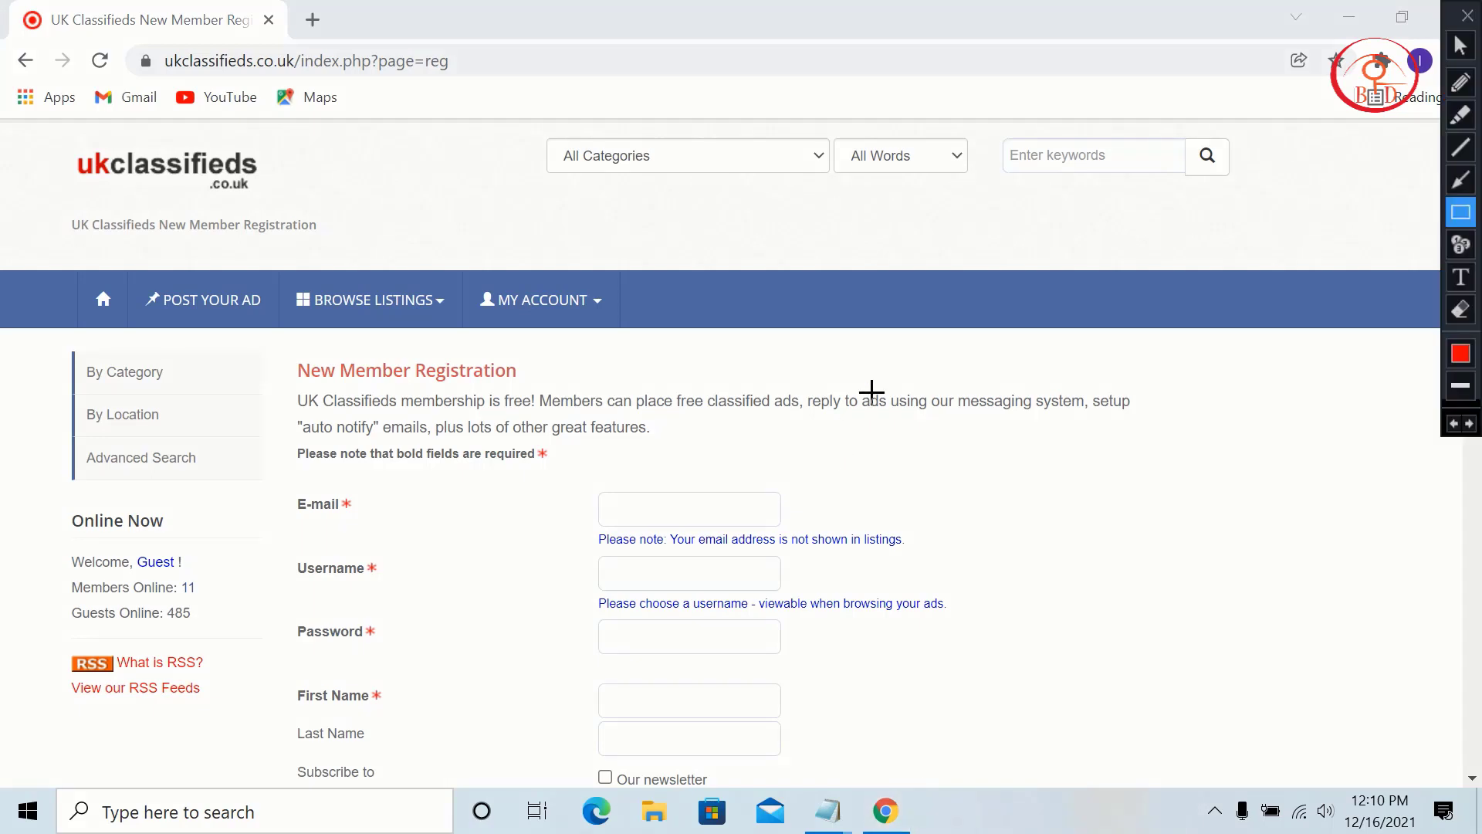
{"action": "left_click_drag", "start_coordinate": [284, 451], "coordinate": [801, 585]}
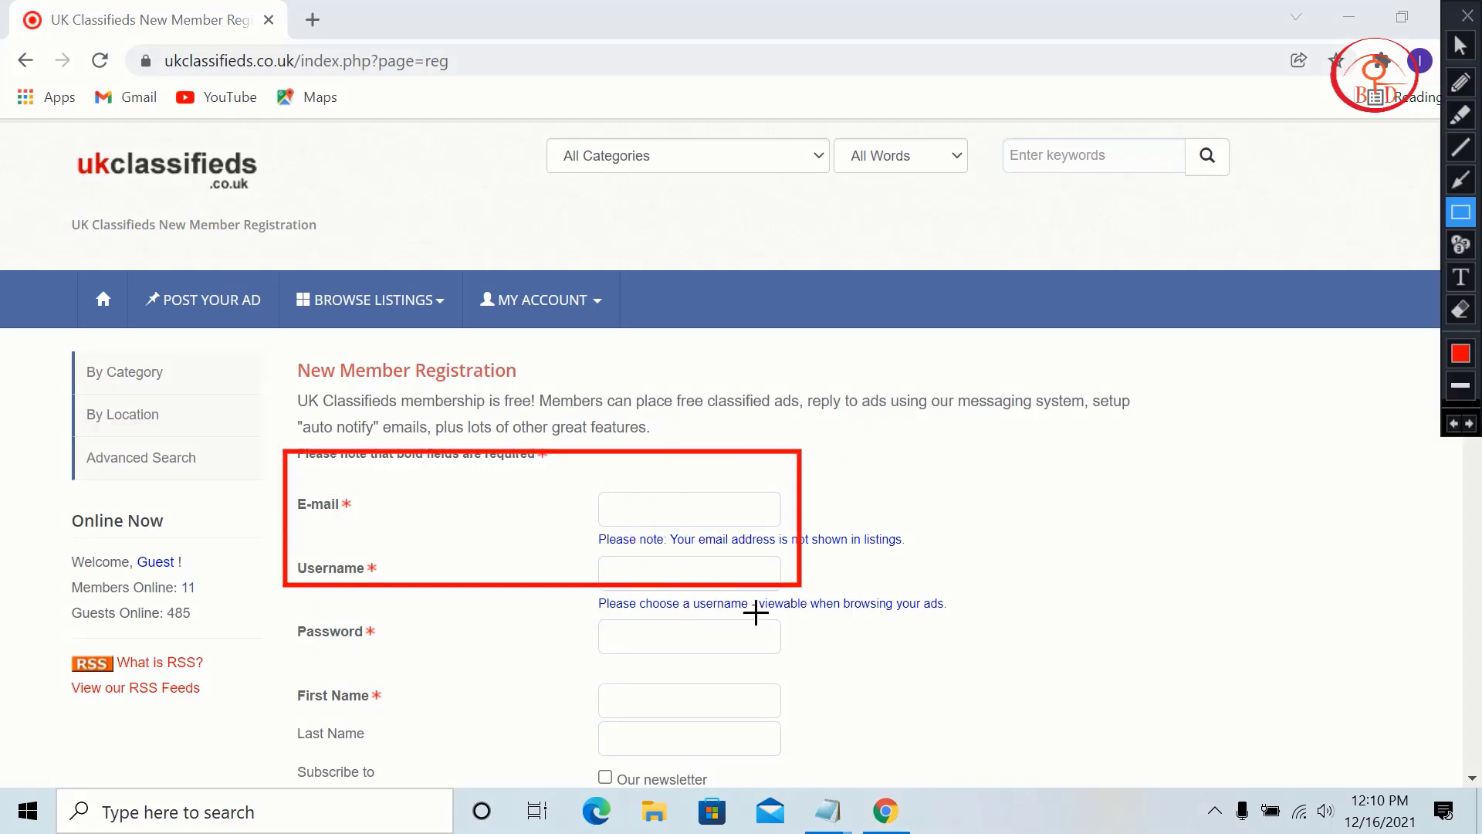
{"action": "left_click_drag", "start_coordinate": [303, 594], "coordinate": [745, 686]}
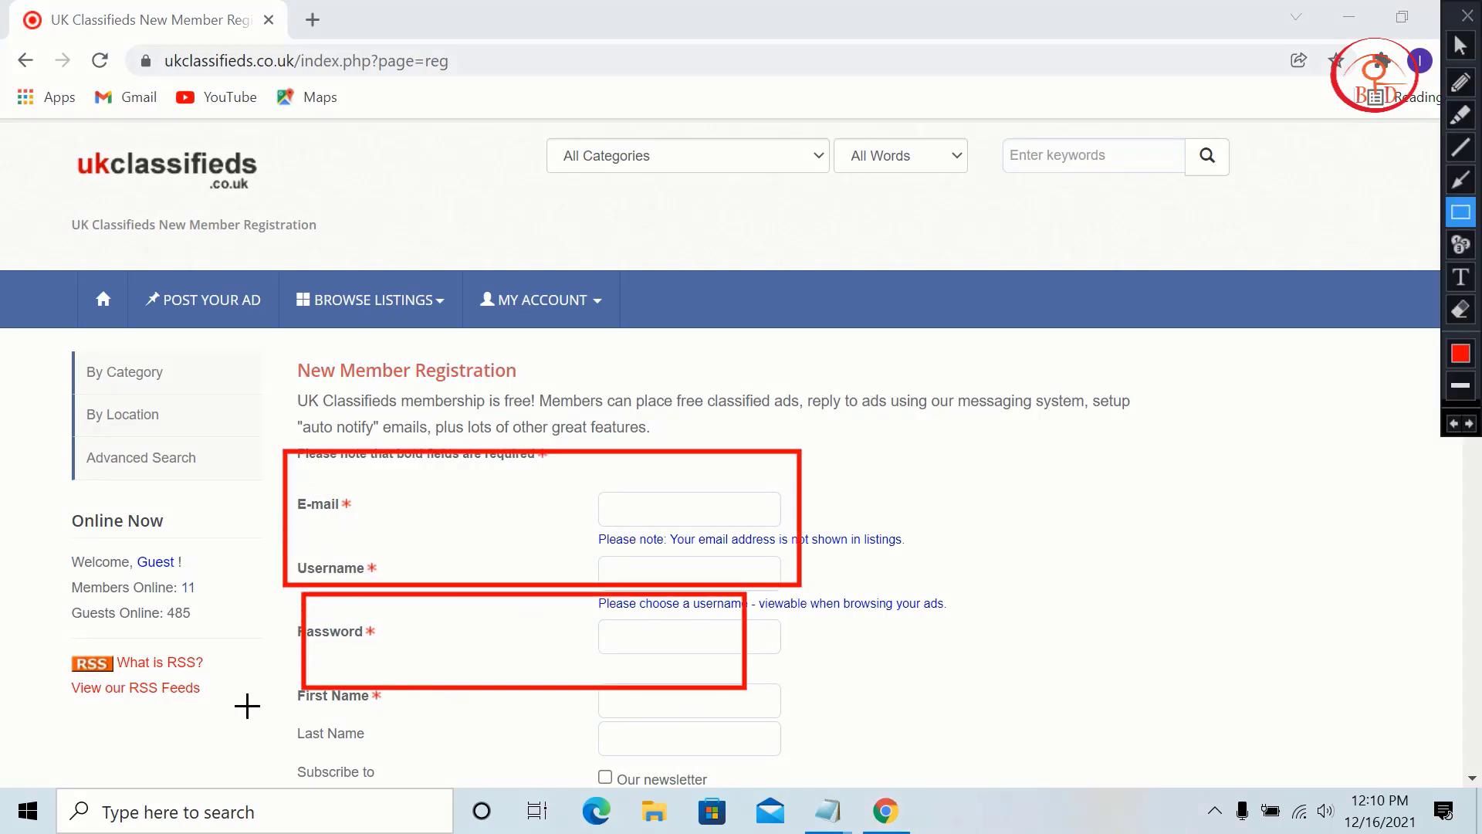
{"action": "mouse_move", "coordinate": [246, 703]}
{"action": "left_mouse_down"}
{"action": "mouse_move", "coordinate": [340, 734]}
{"action": "mouse_move", "coordinate": [759, 765]}
{"action": "left_mouse_up"}
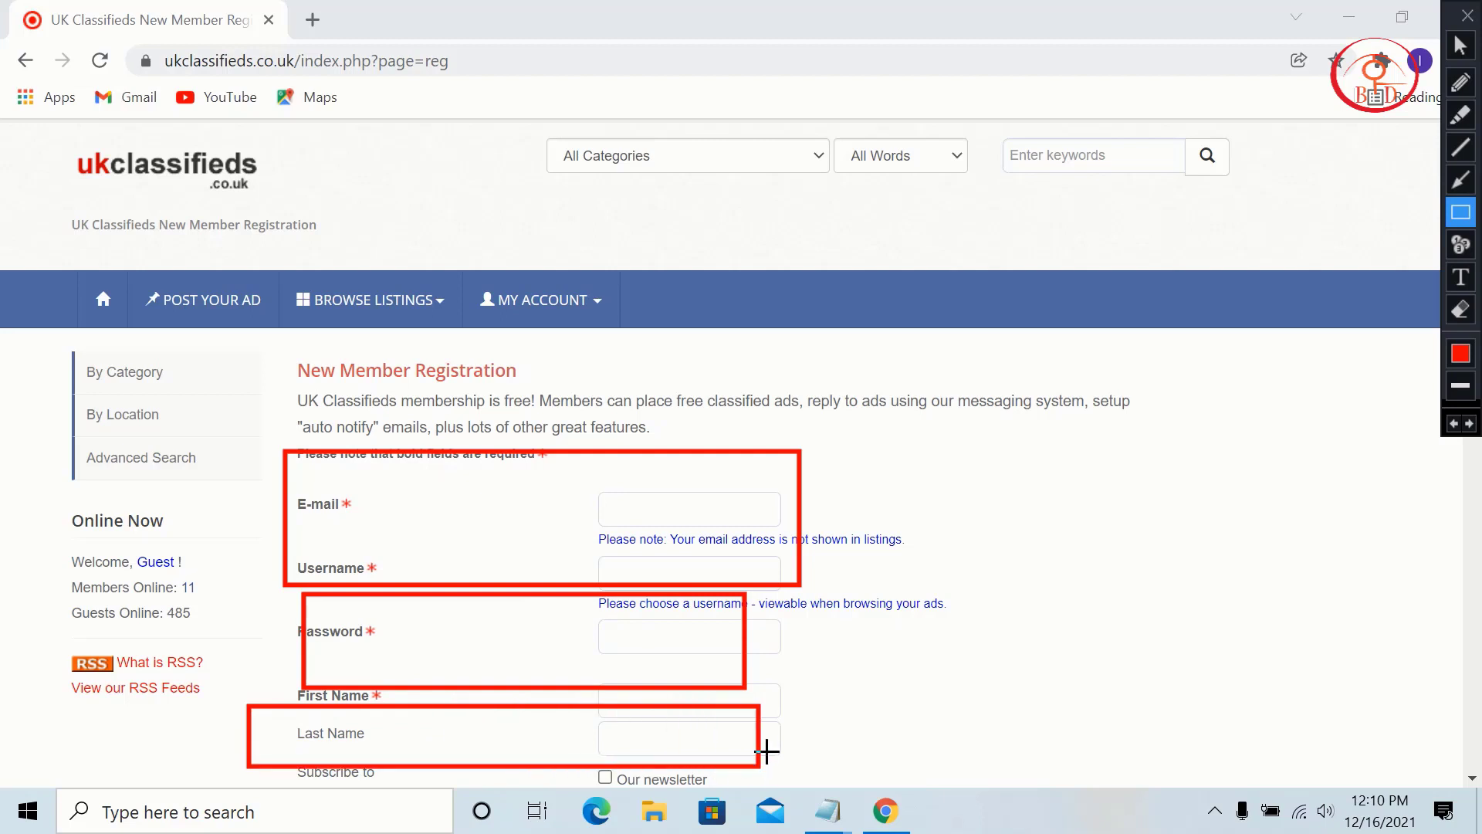
Step: Clear the red markup and place the caret in the E-mail field
{"action": "key", "text": "Escape"}
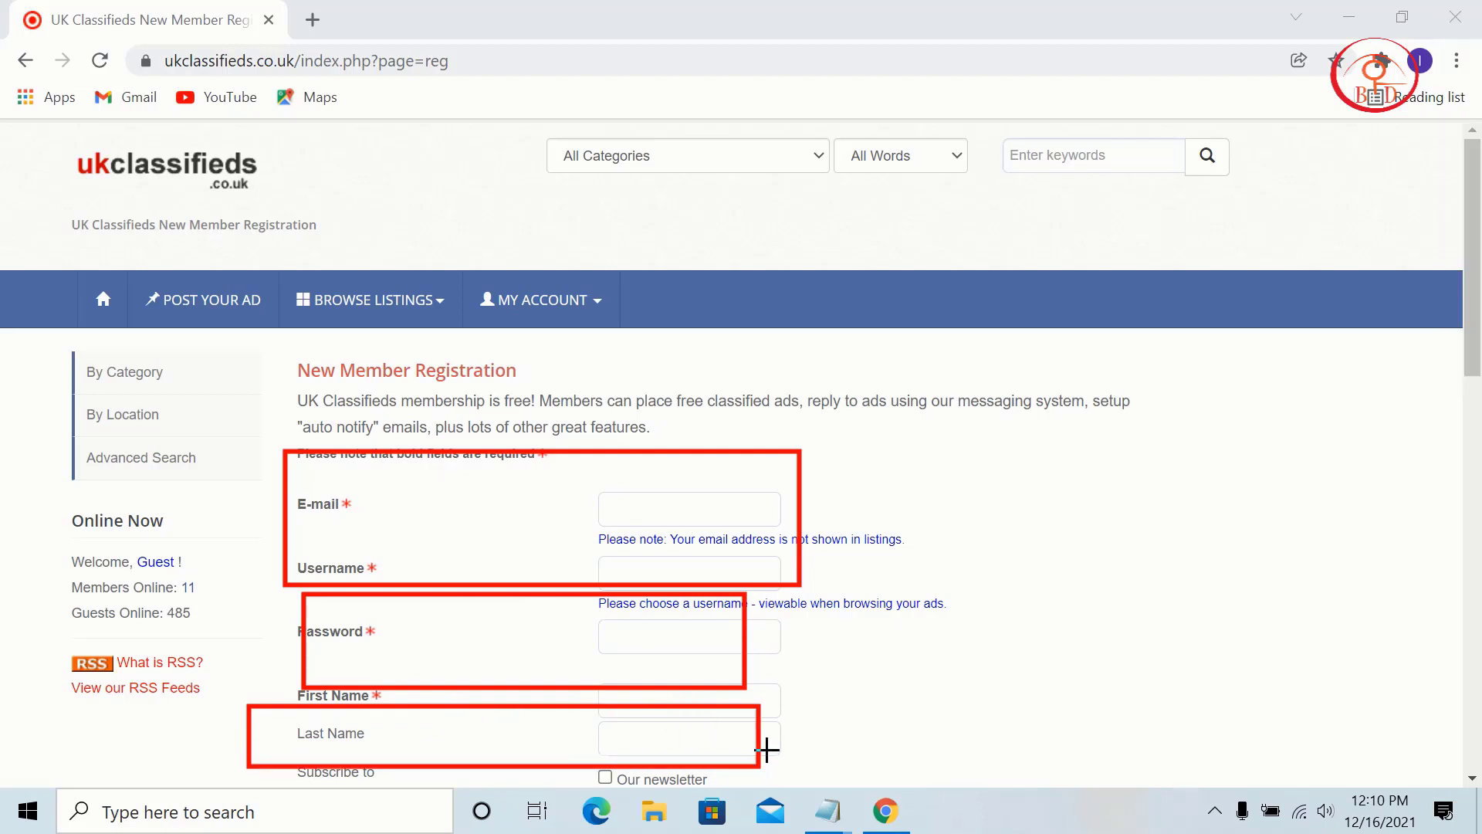
{"action": "key", "text": "ctrl+alt+g"}
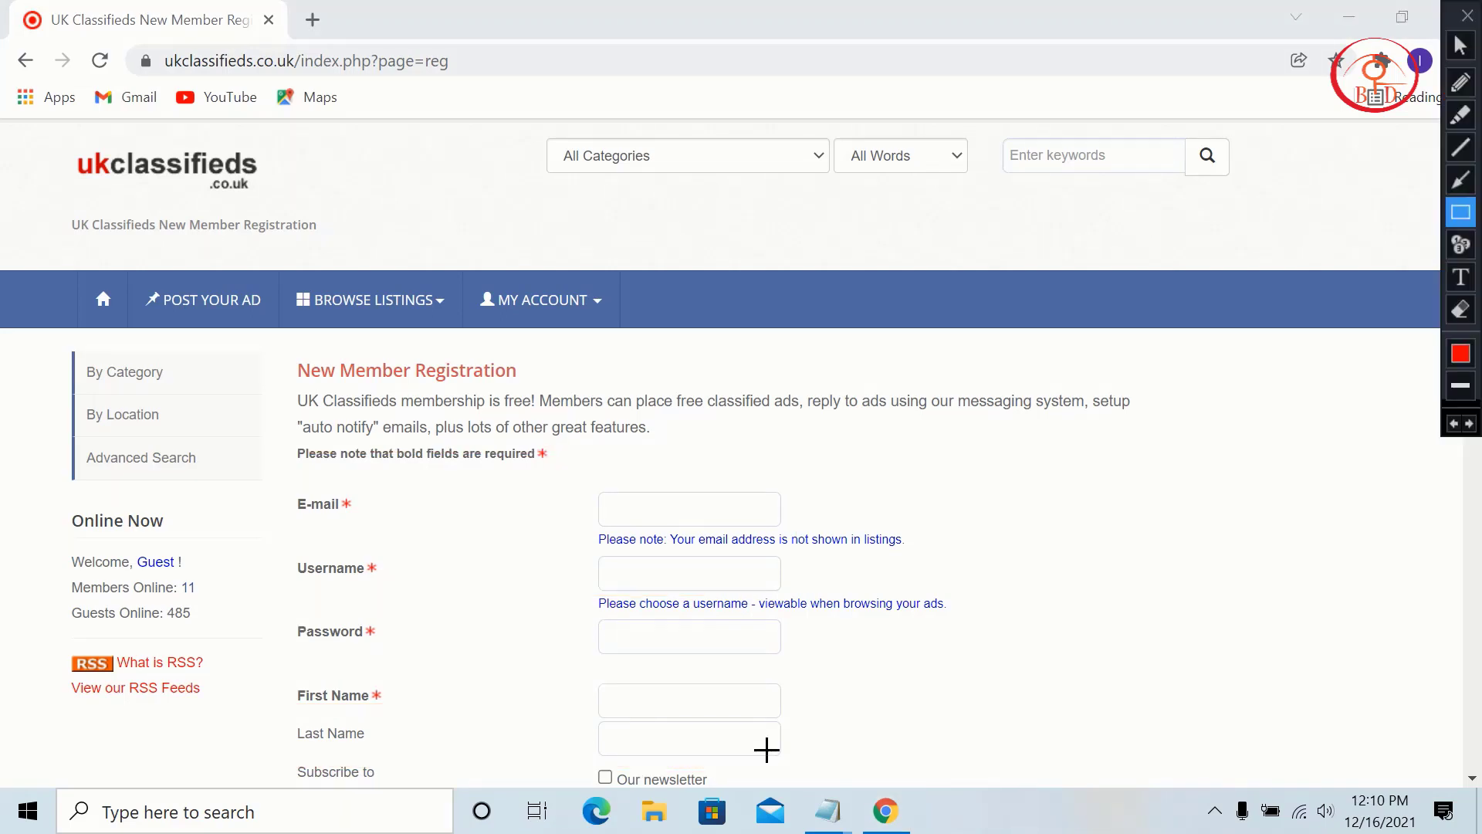
{"action": "key", "text": "Escape"}
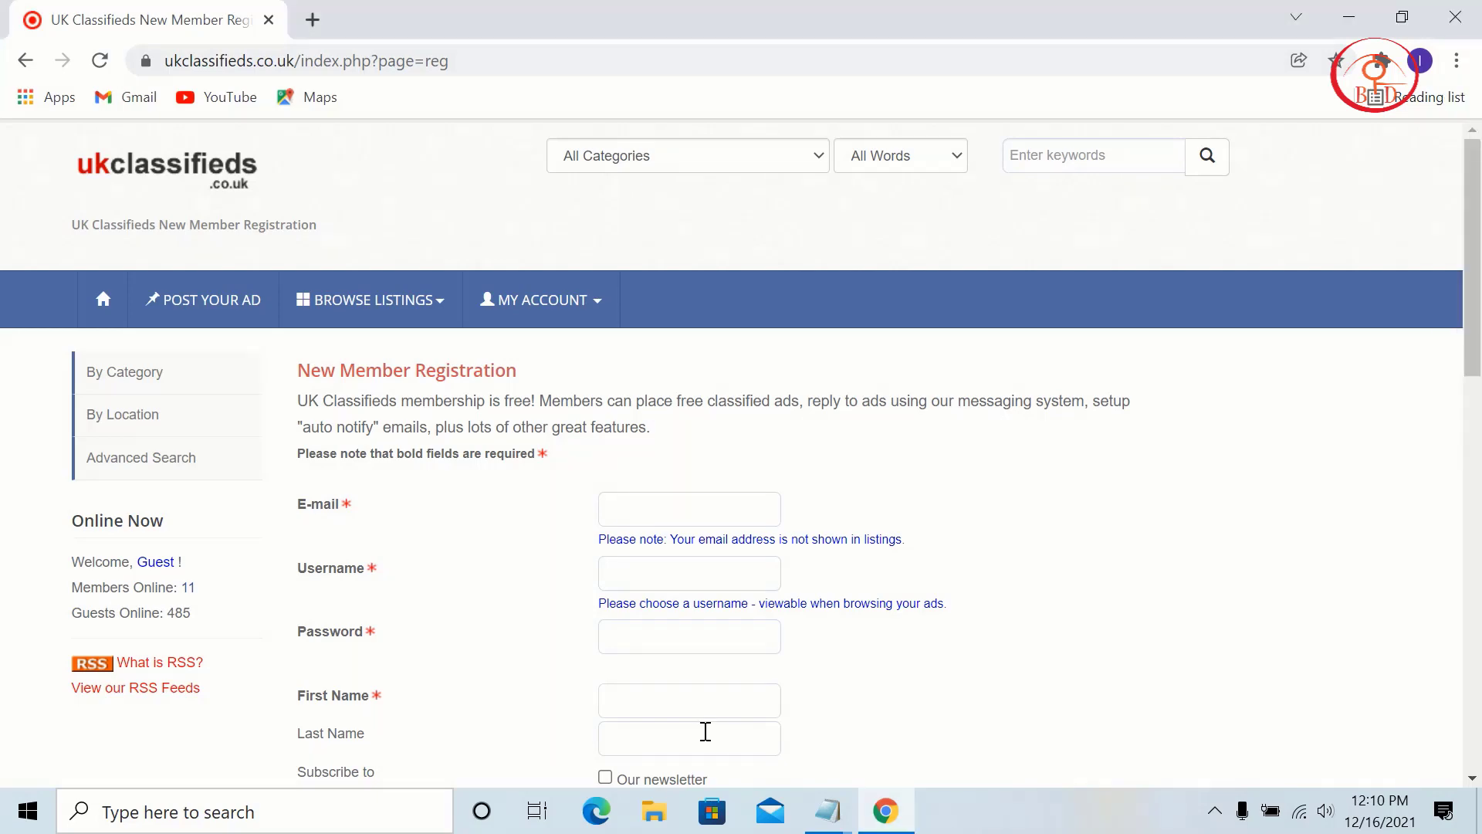
{"action": "scroll", "coordinate": [720, 730], "scroll_direction": "down", "scroll_amount": 2}
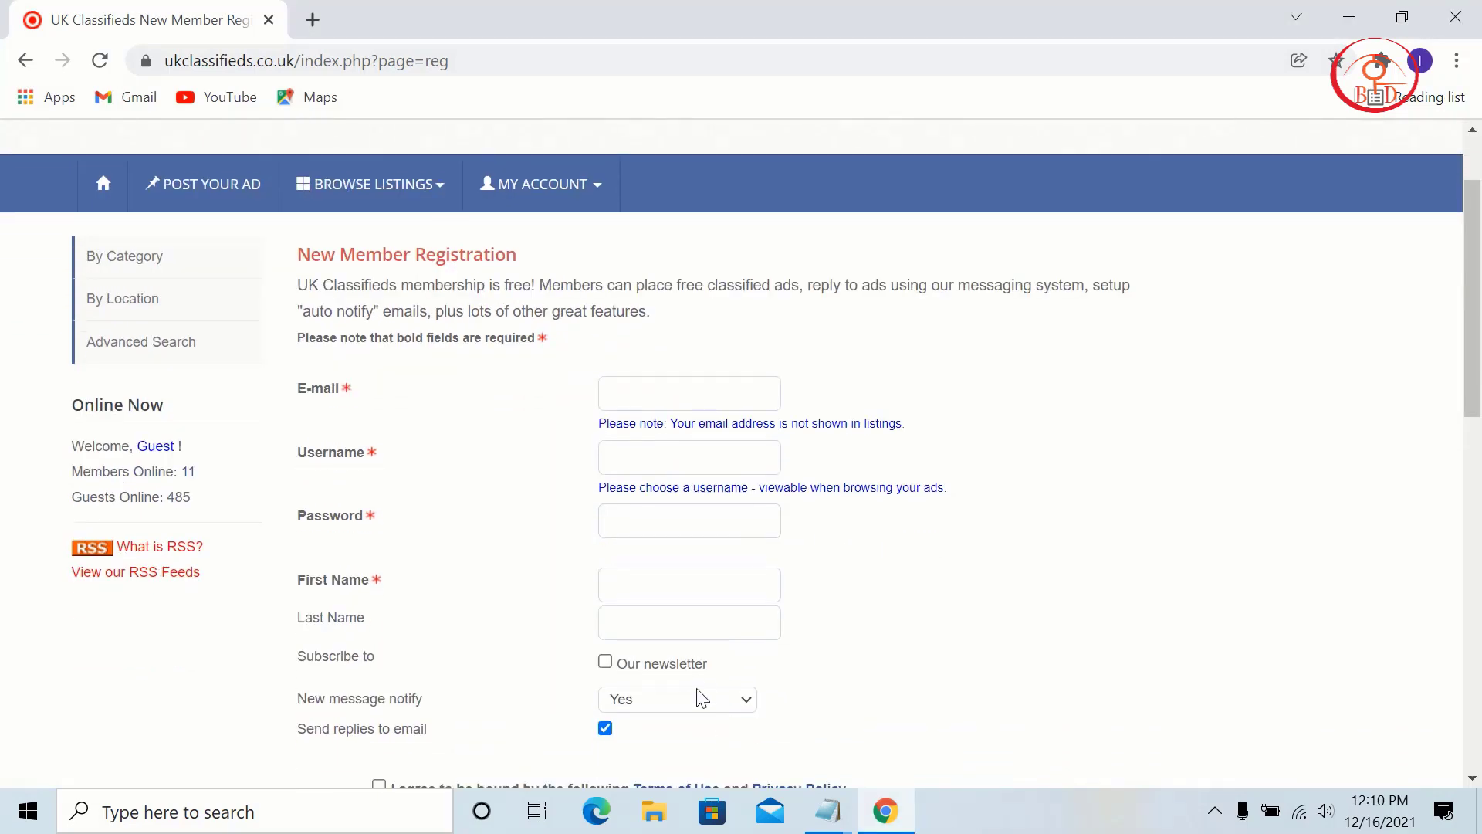
{"action": "scroll", "coordinate": [700, 697], "scroll_direction": "down", "scroll_amount": 2}
{"action": "scroll", "coordinate": [821, 502], "scroll_direction": "up", "scroll_amount": 3}
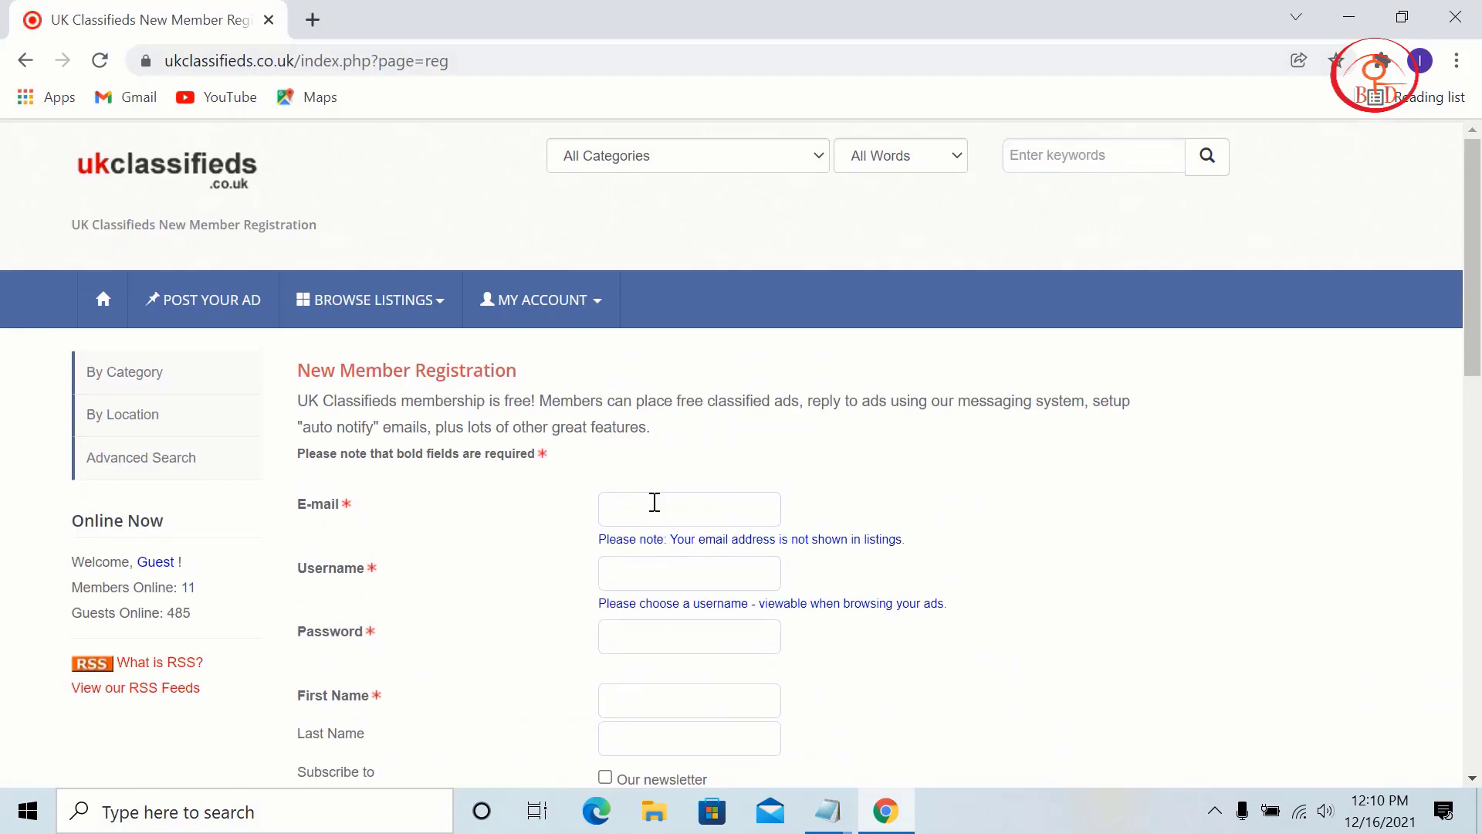
{"action": "left_click", "coordinate": [657, 501]}
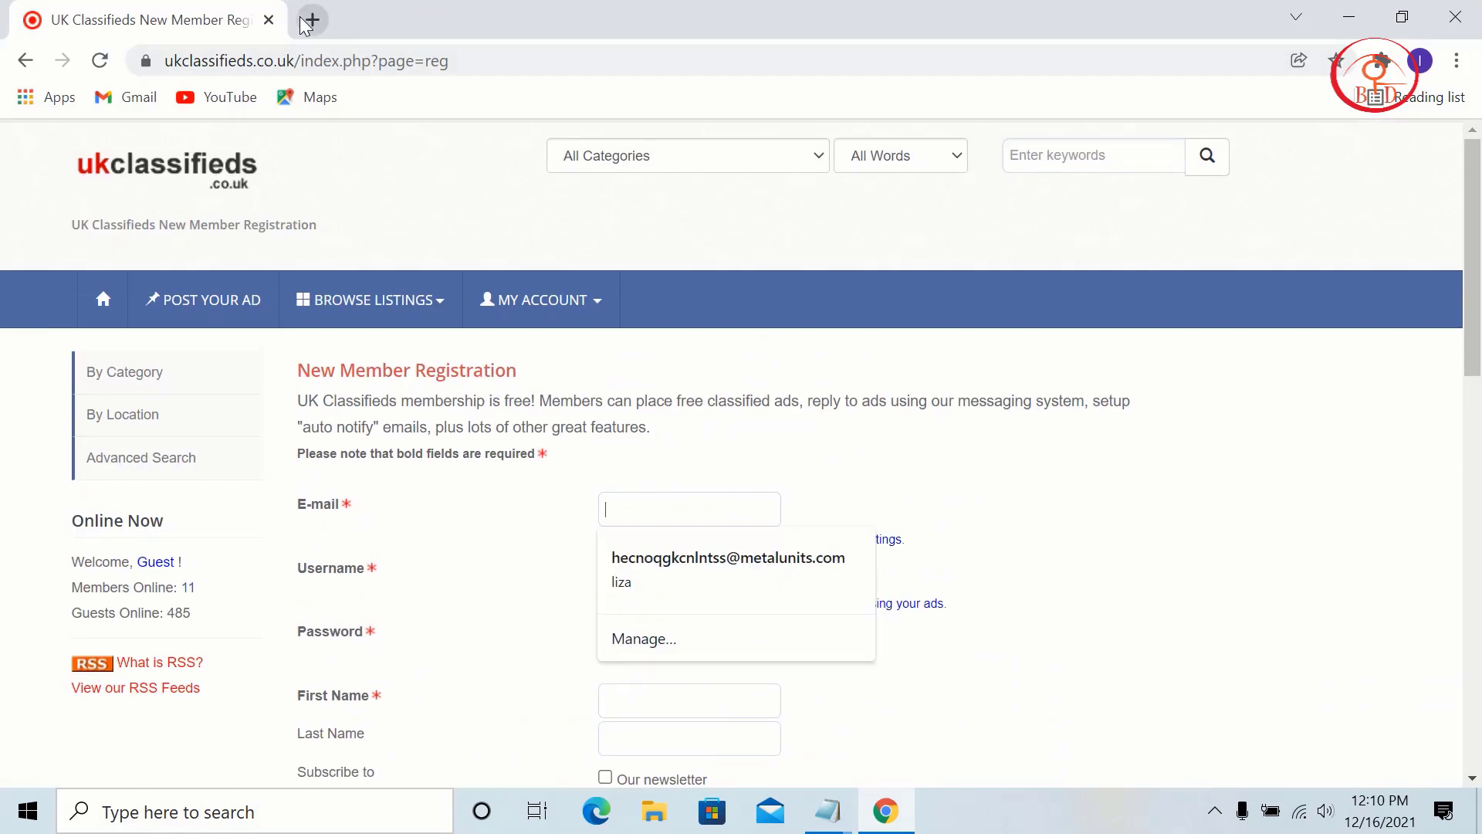
Step: Copy a temporary address from tempmailo.com in a new tab, then return to the registration tab
{"action": "left_click", "coordinate": [313, 19]}
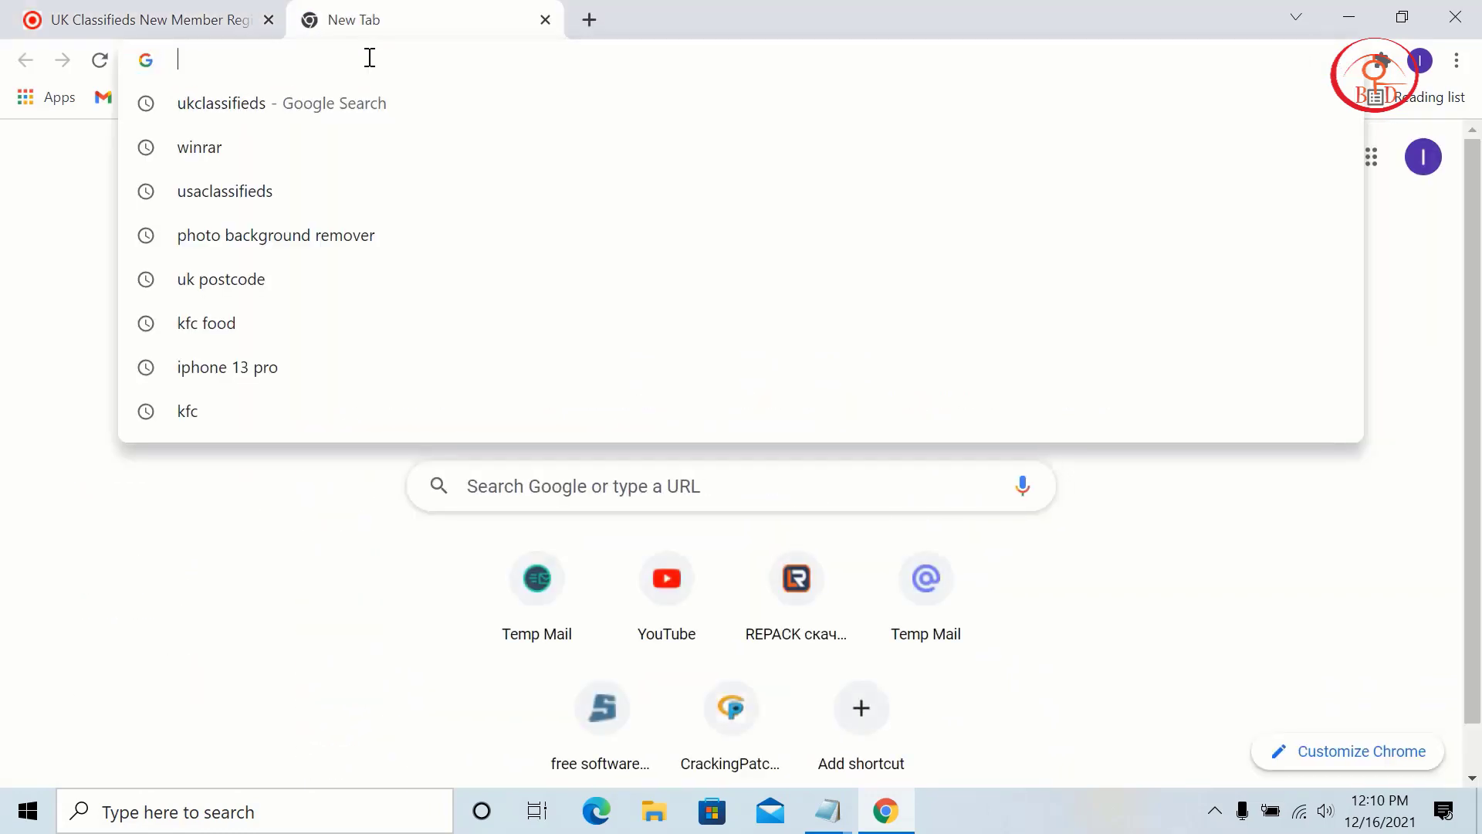
{"action": "type", "text": "tempmailo.com"}
{"action": "left_click", "coordinate": [414, 280]}
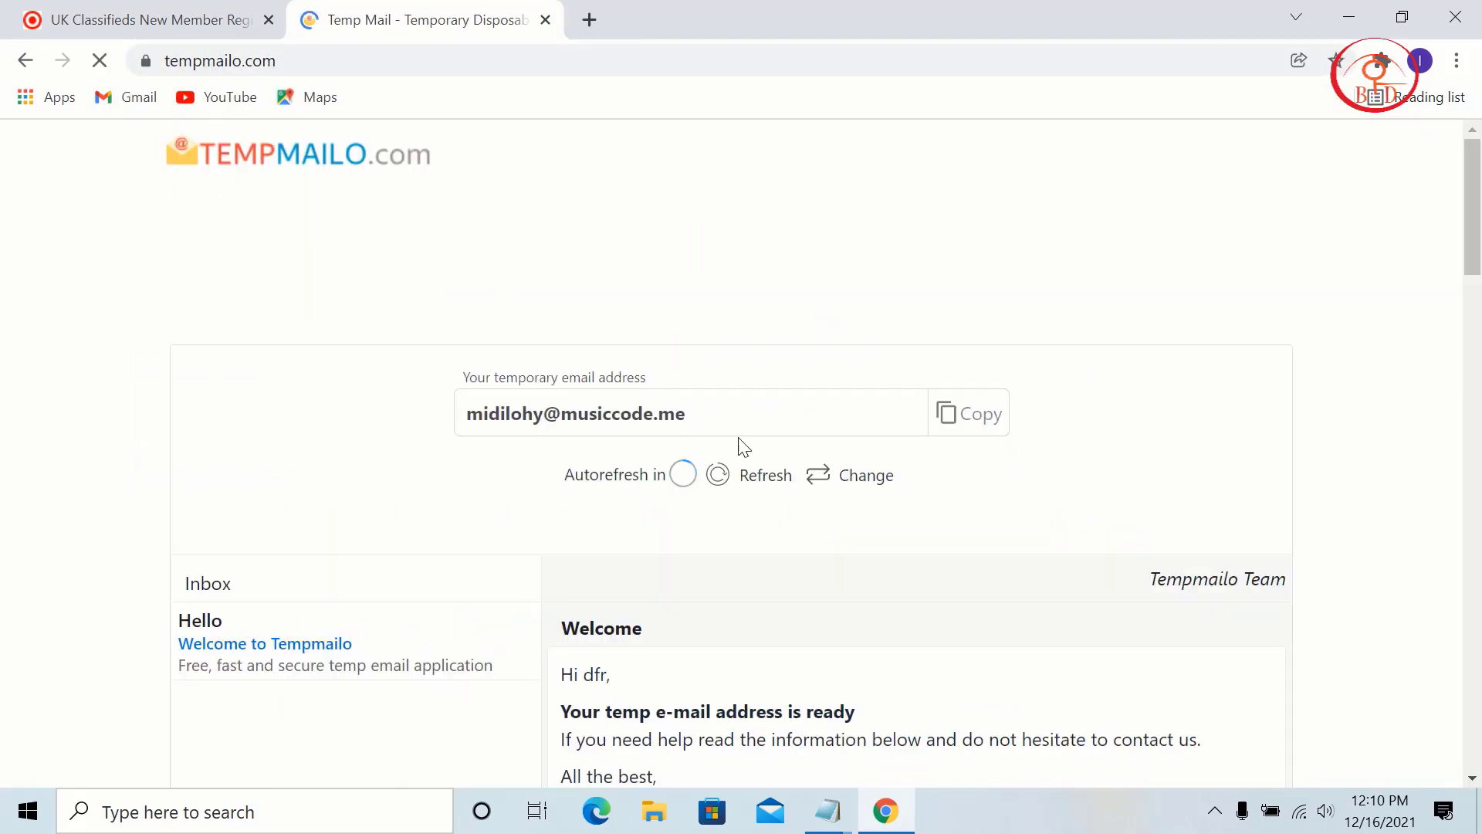
{"action": "left_click", "coordinate": [952, 417]}
{"action": "left_click", "coordinate": [36, 9]}
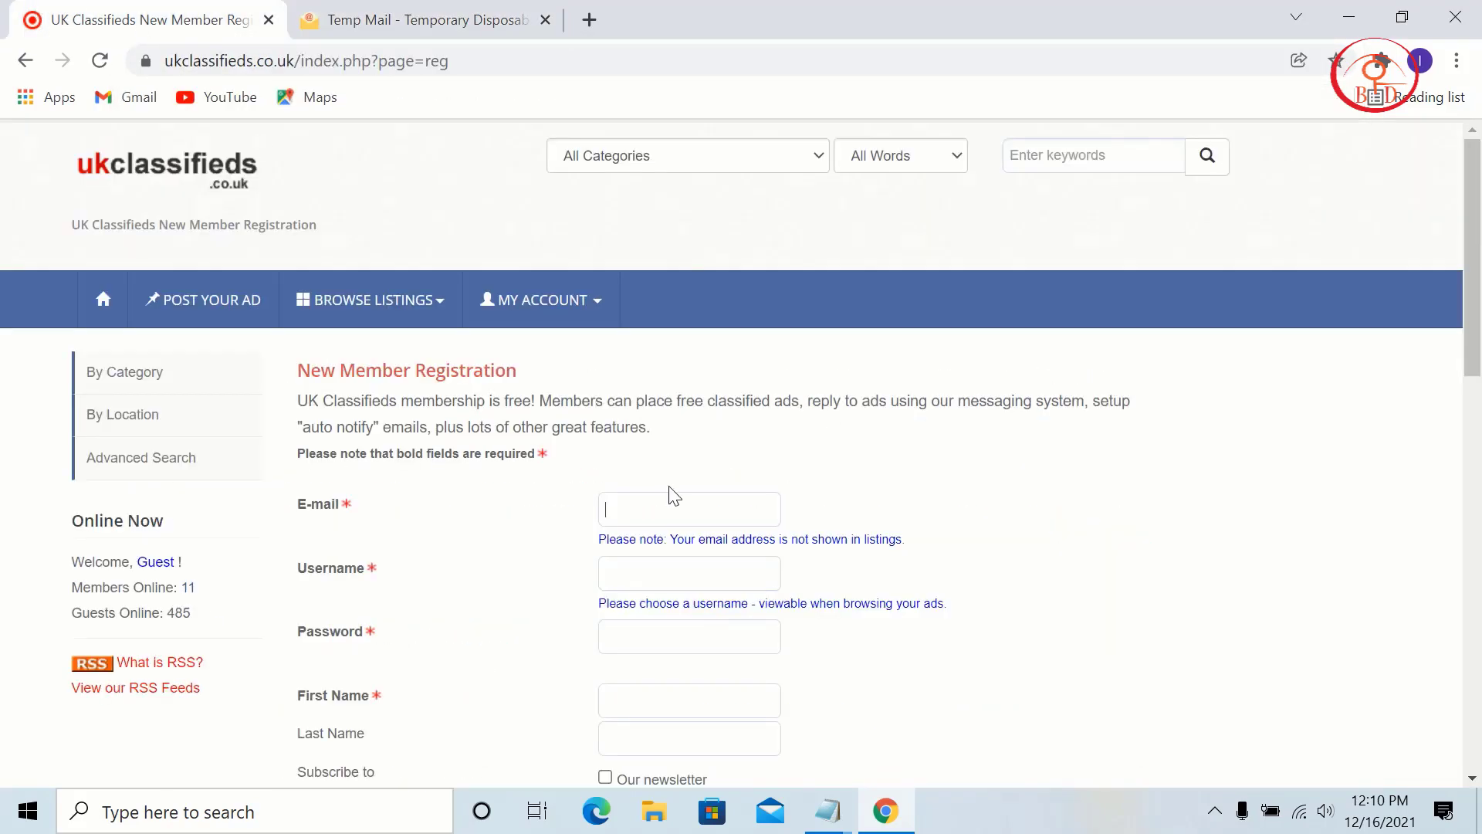
Step: Paste the temporary e-mail, then enter the chosen username and the account password
{"action": "left_click", "coordinate": [661, 515]}
{"action": "key", "text": "ctrl+v"}
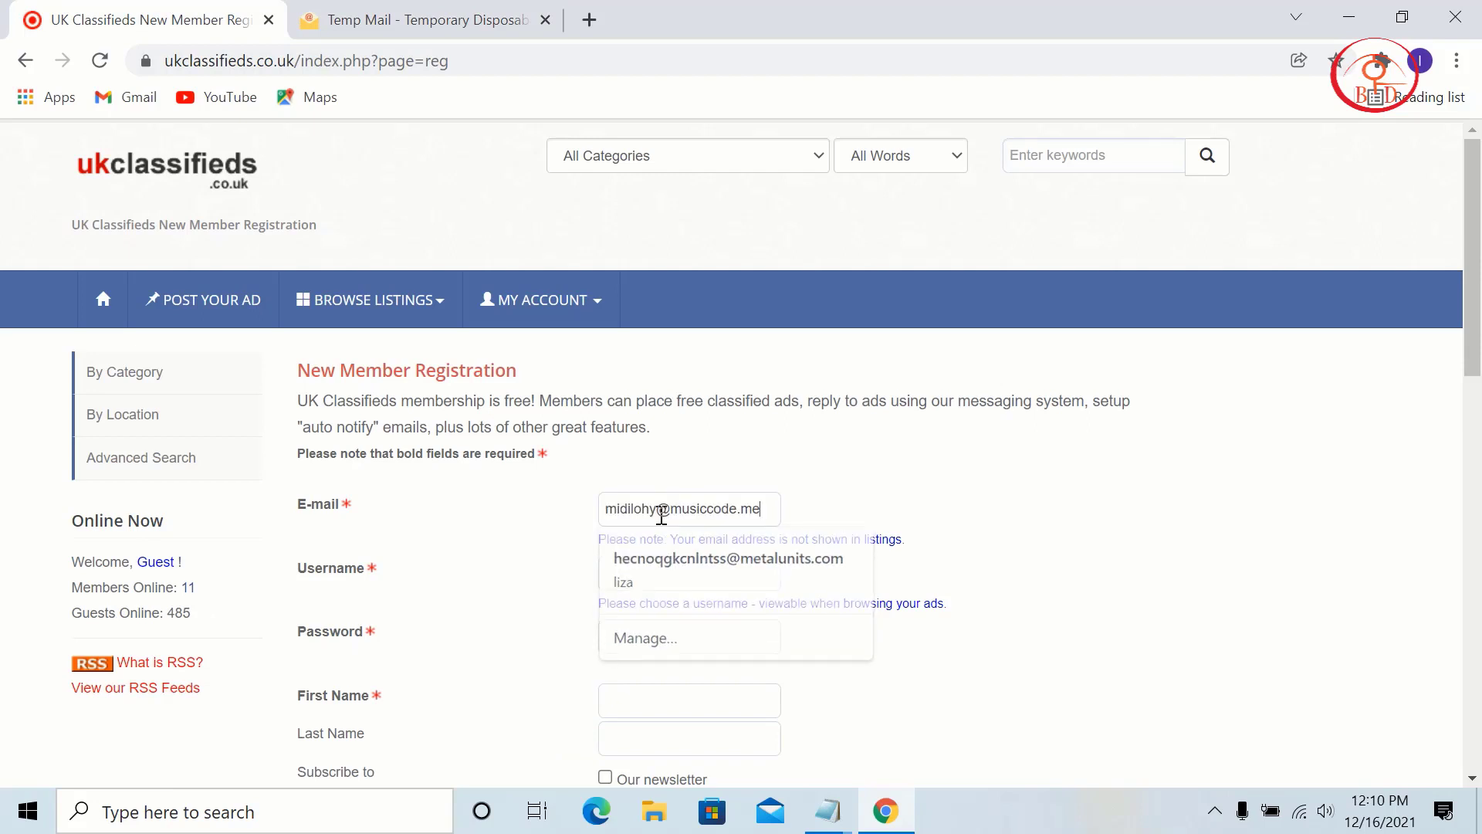
{"action": "left_click", "coordinate": [680, 580]}
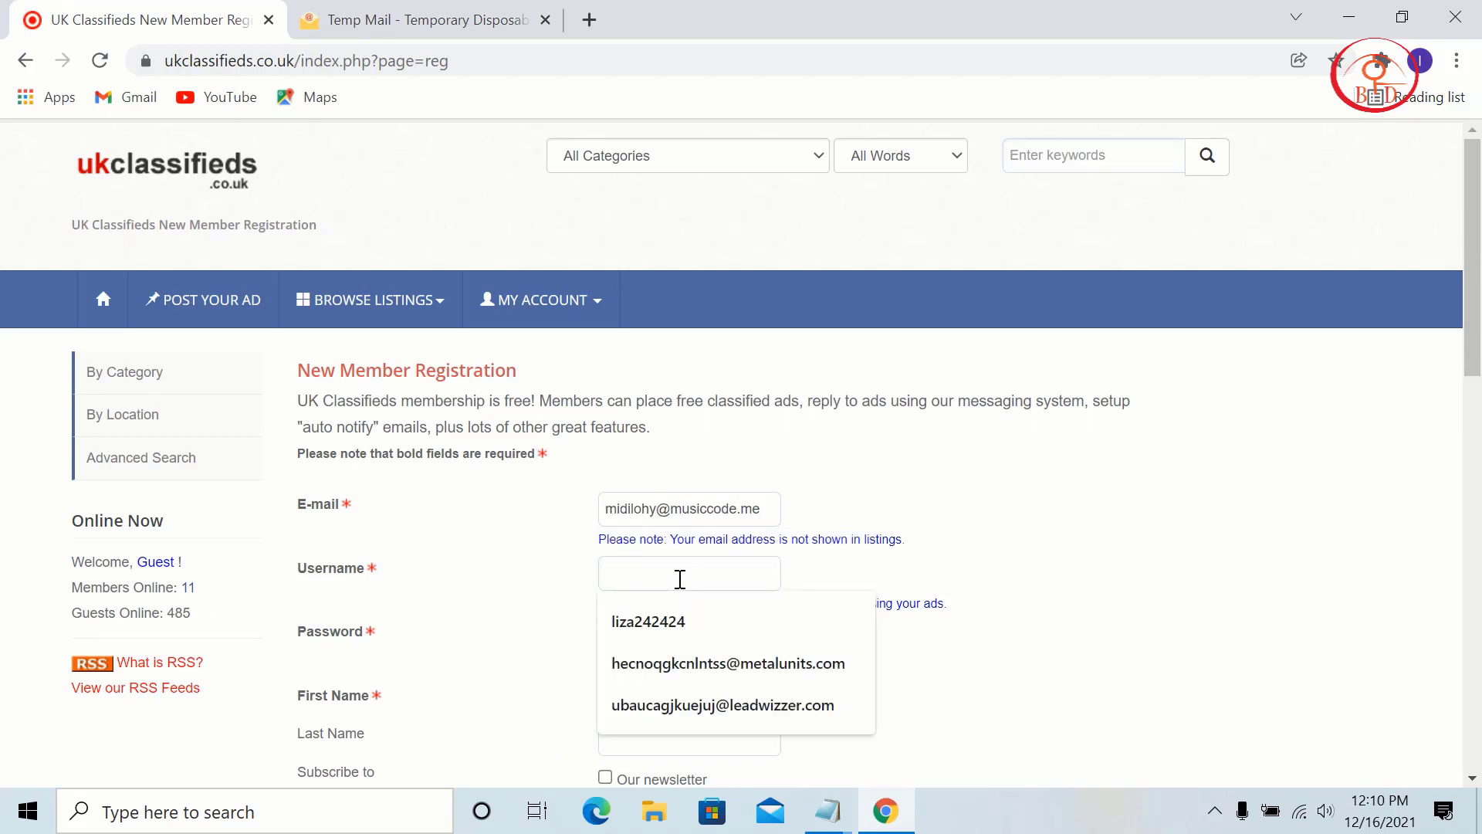
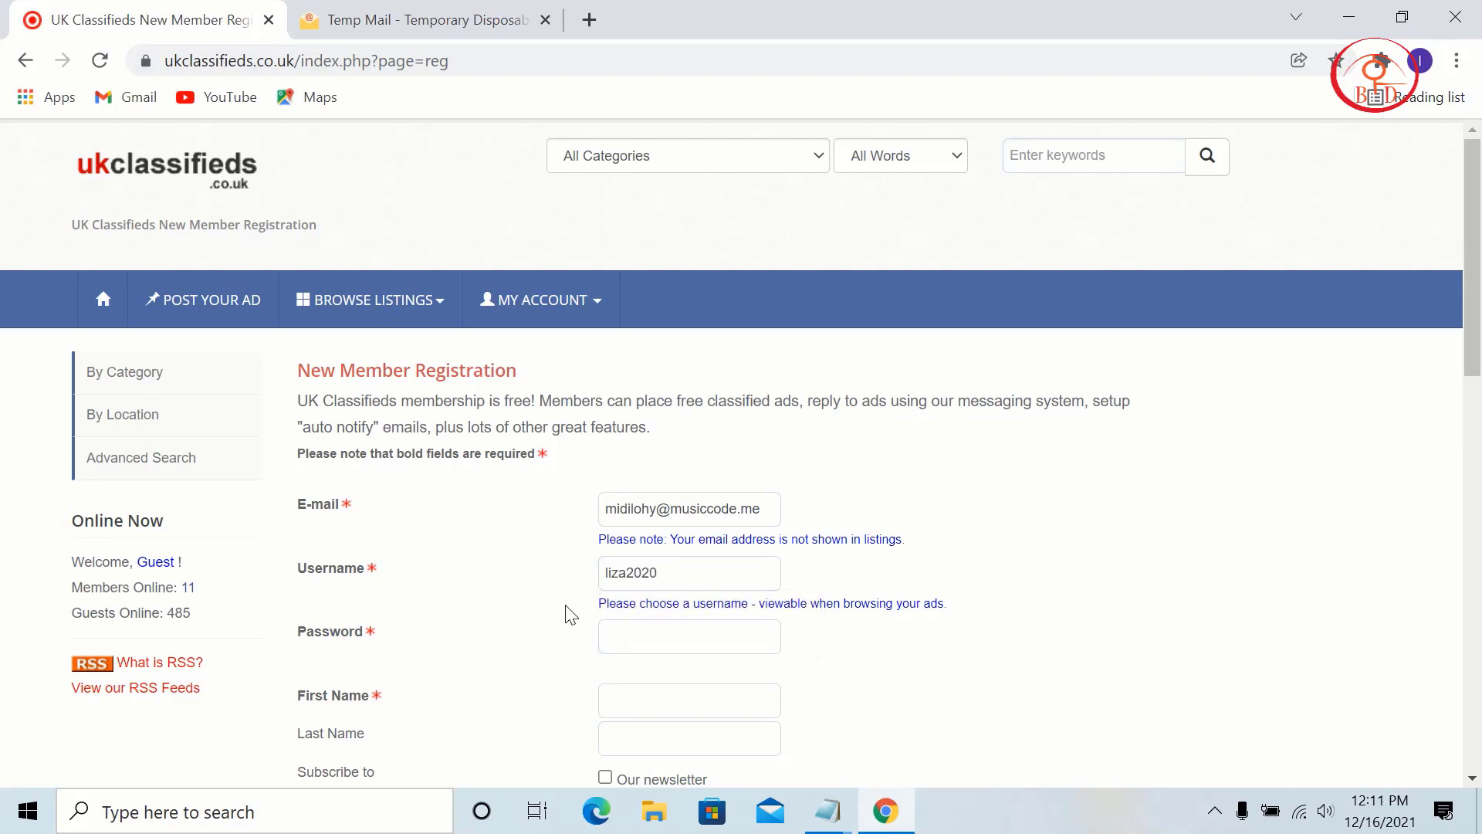
{"action": "scroll", "coordinate": [602, 662], "scroll_direction": "down", "scroll_amount": 1}
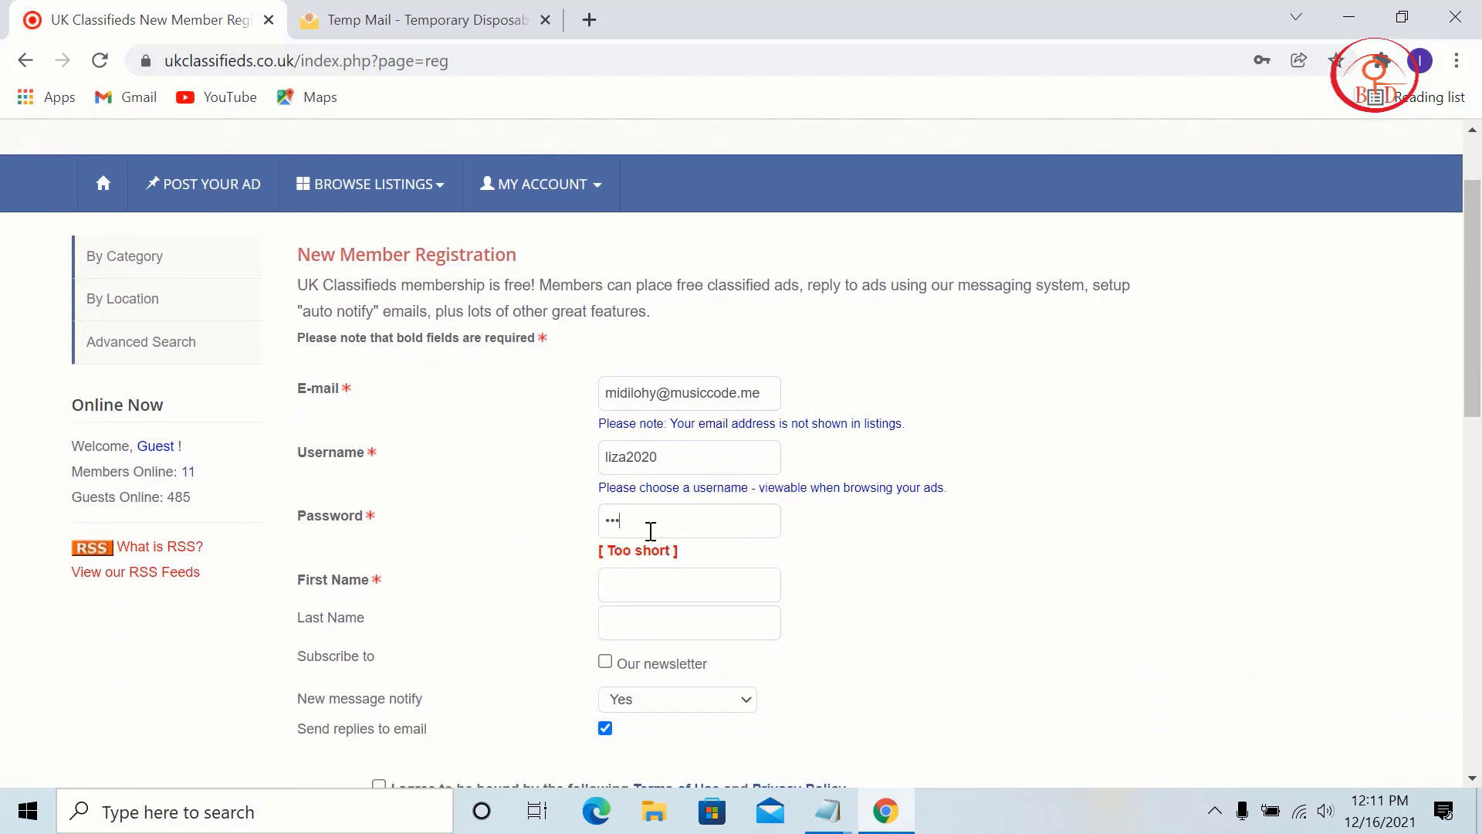
Step: Fill in the first and last name, accept the Terms of Use, and submit the registration
{"action": "left_click", "coordinate": [650, 597]}
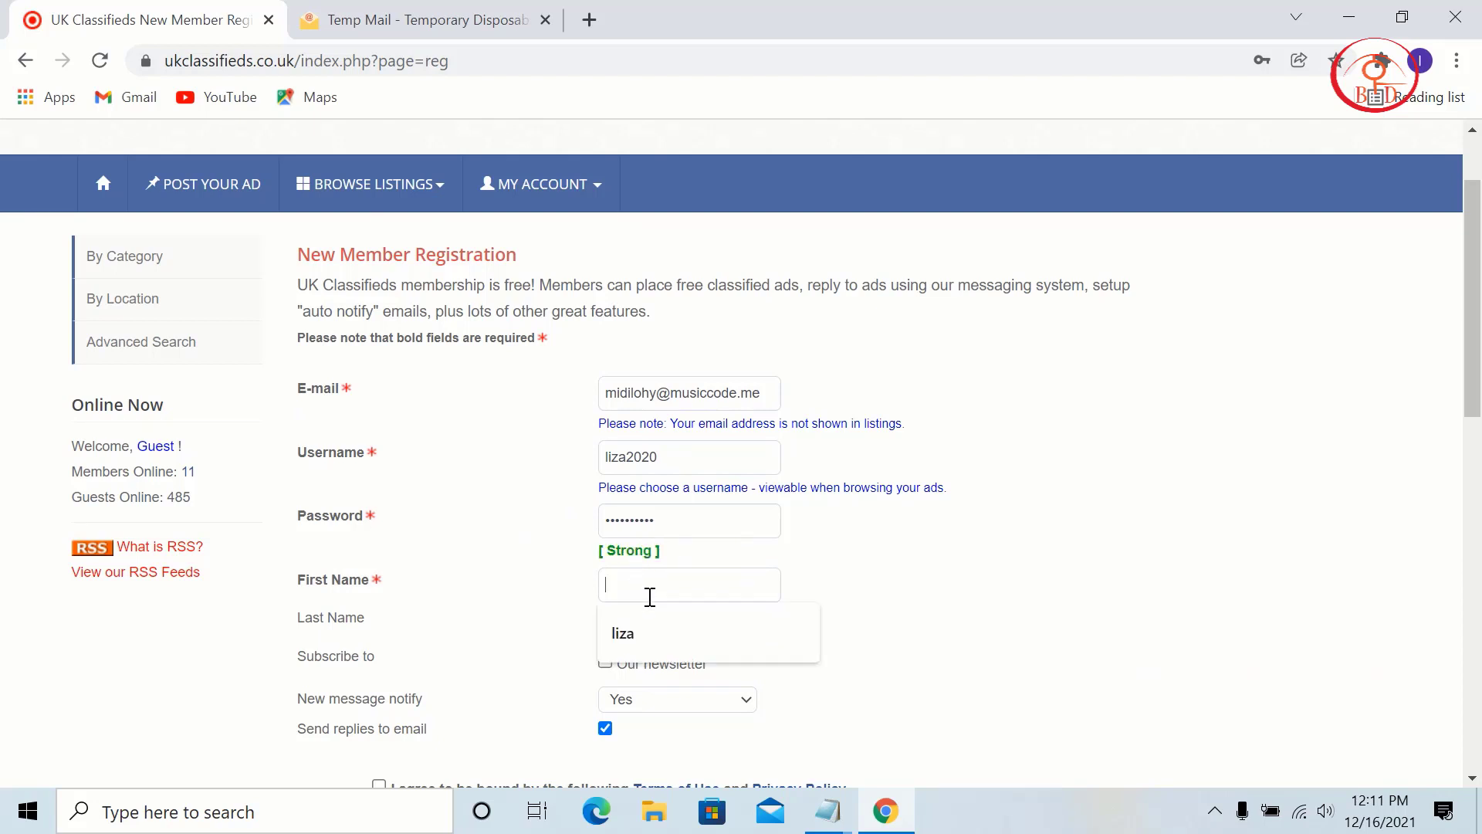
{"action": "left_click", "coordinate": [661, 634]}
{"action": "left_click", "coordinate": [687, 637]}
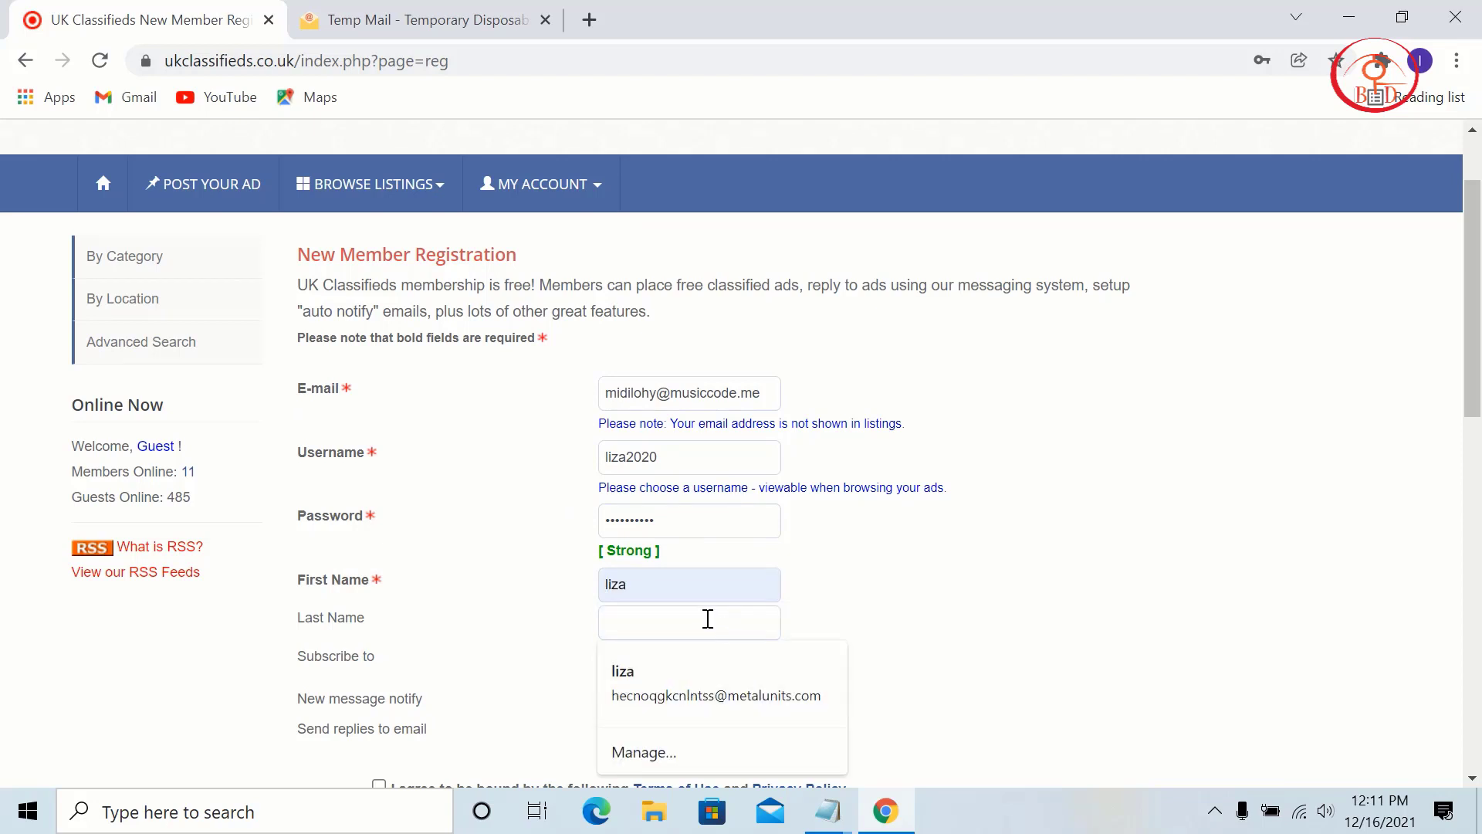
{"action": "type", "text": "ro"}
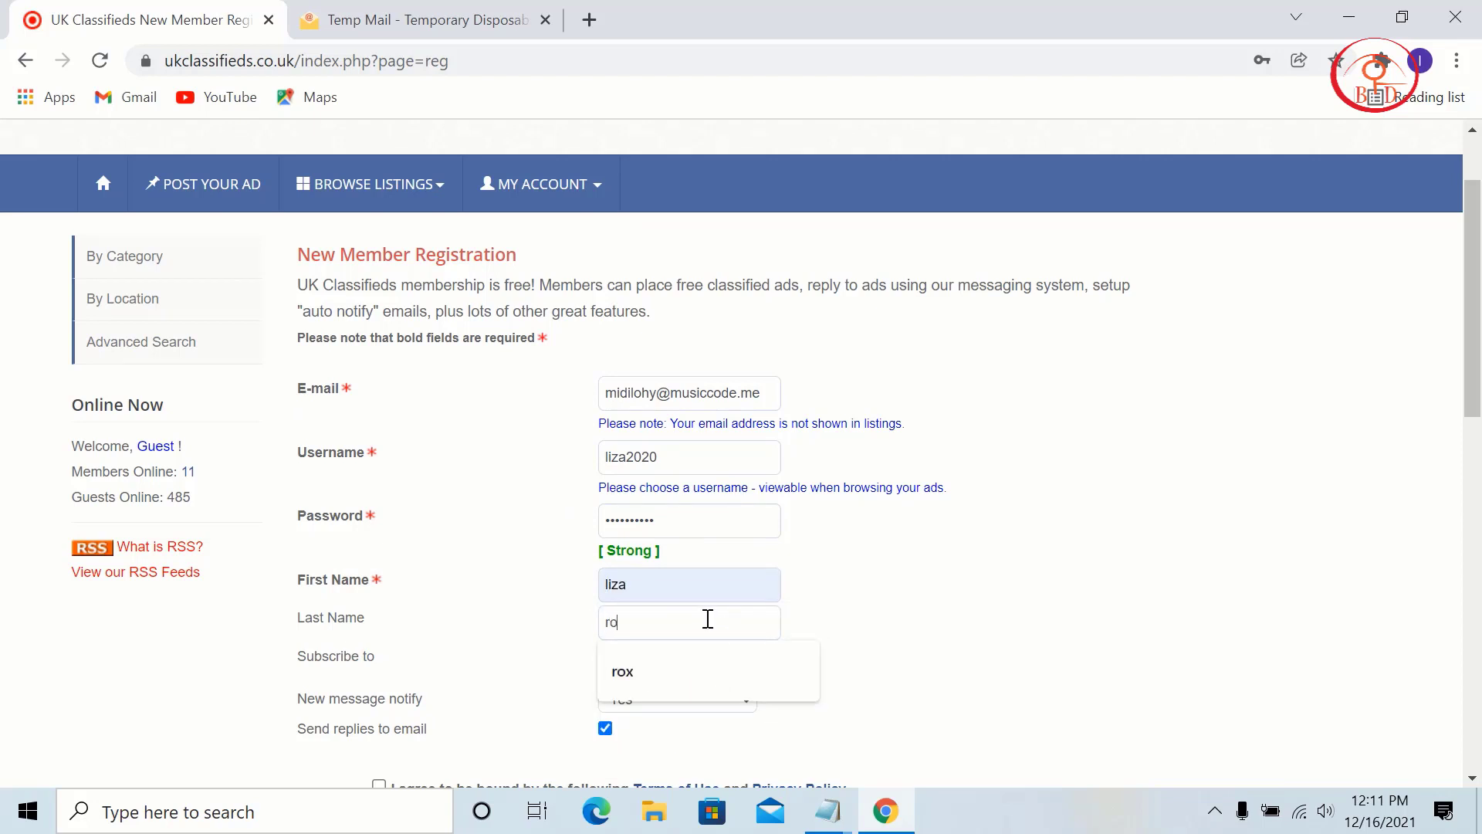
{"action": "type", "text": "x"}
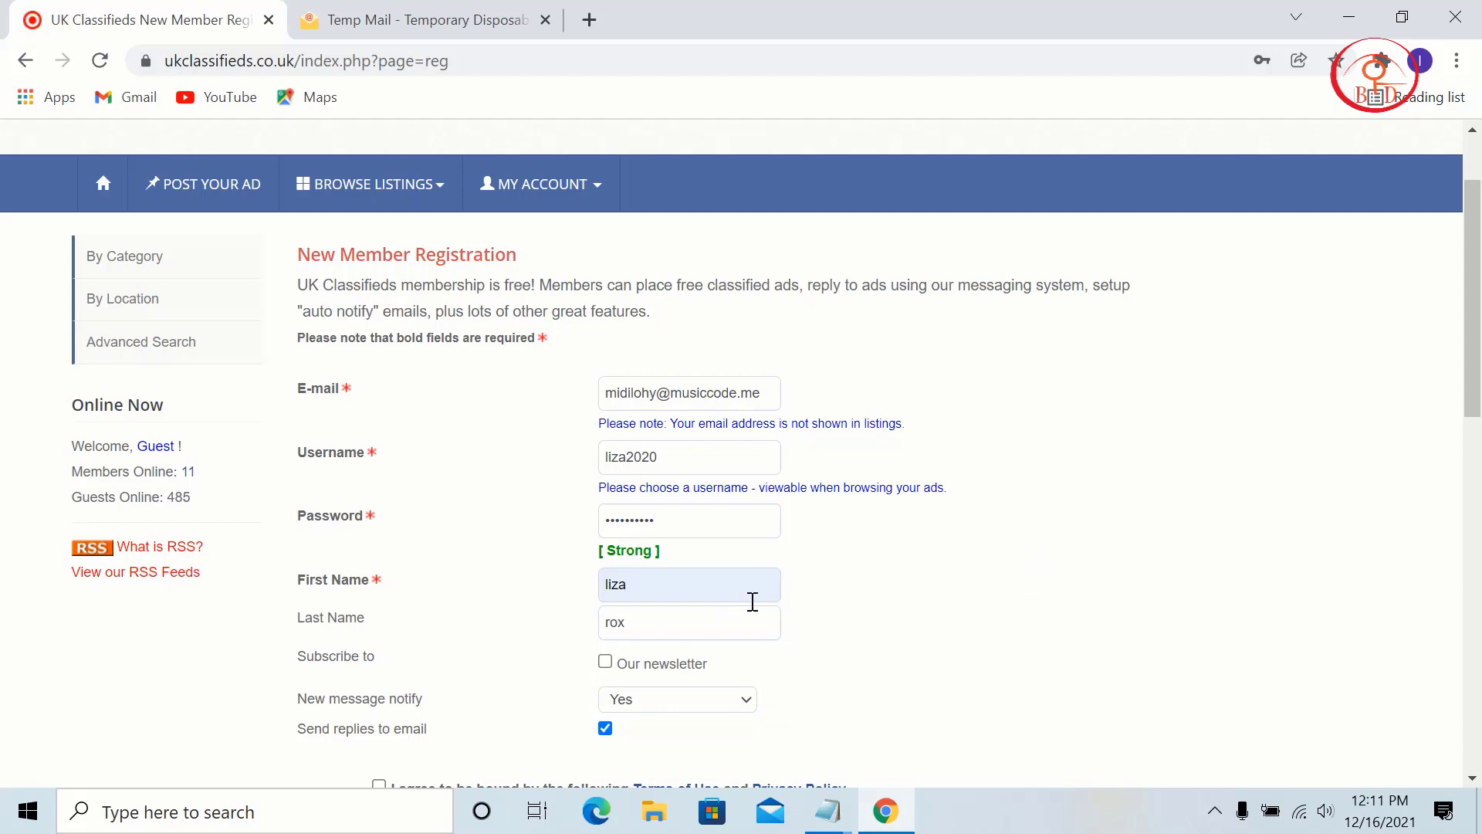
{"action": "scroll", "coordinate": [741, 595], "scroll_direction": "down", "scroll_amount": 3}
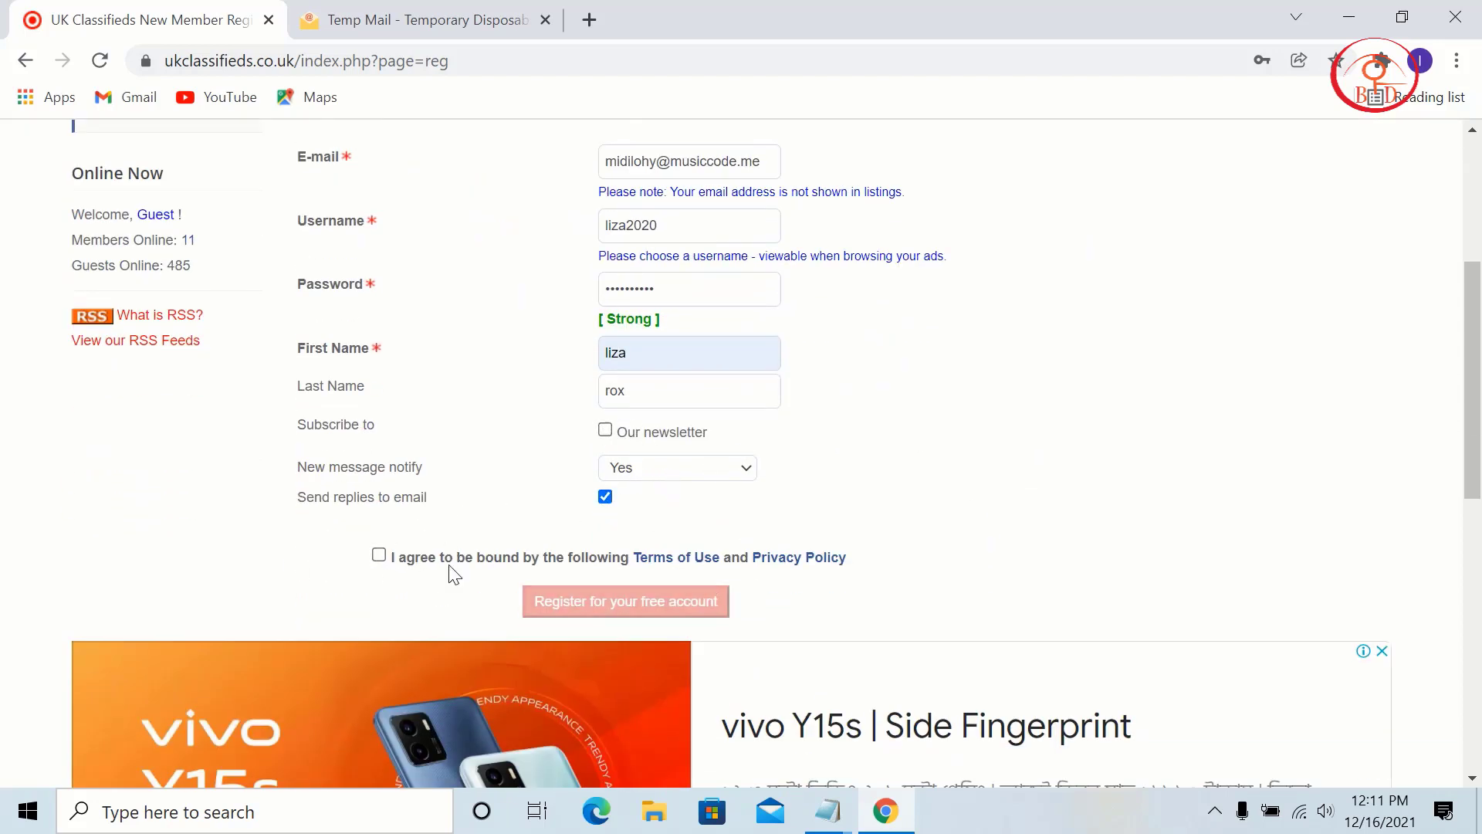
{"action": "left_click", "coordinate": [379, 556]}
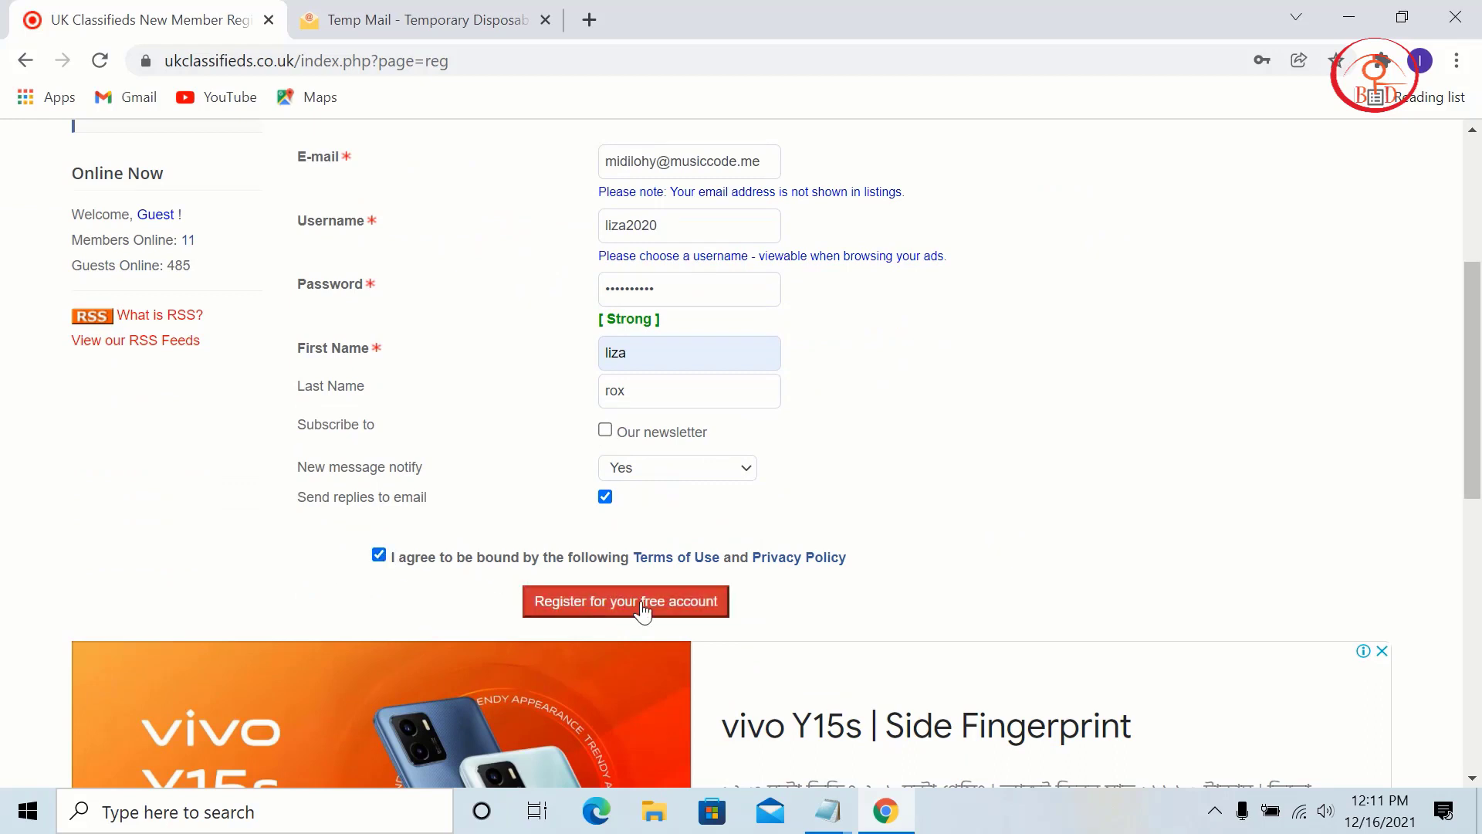
{"action": "left_click", "coordinate": [583, 606]}
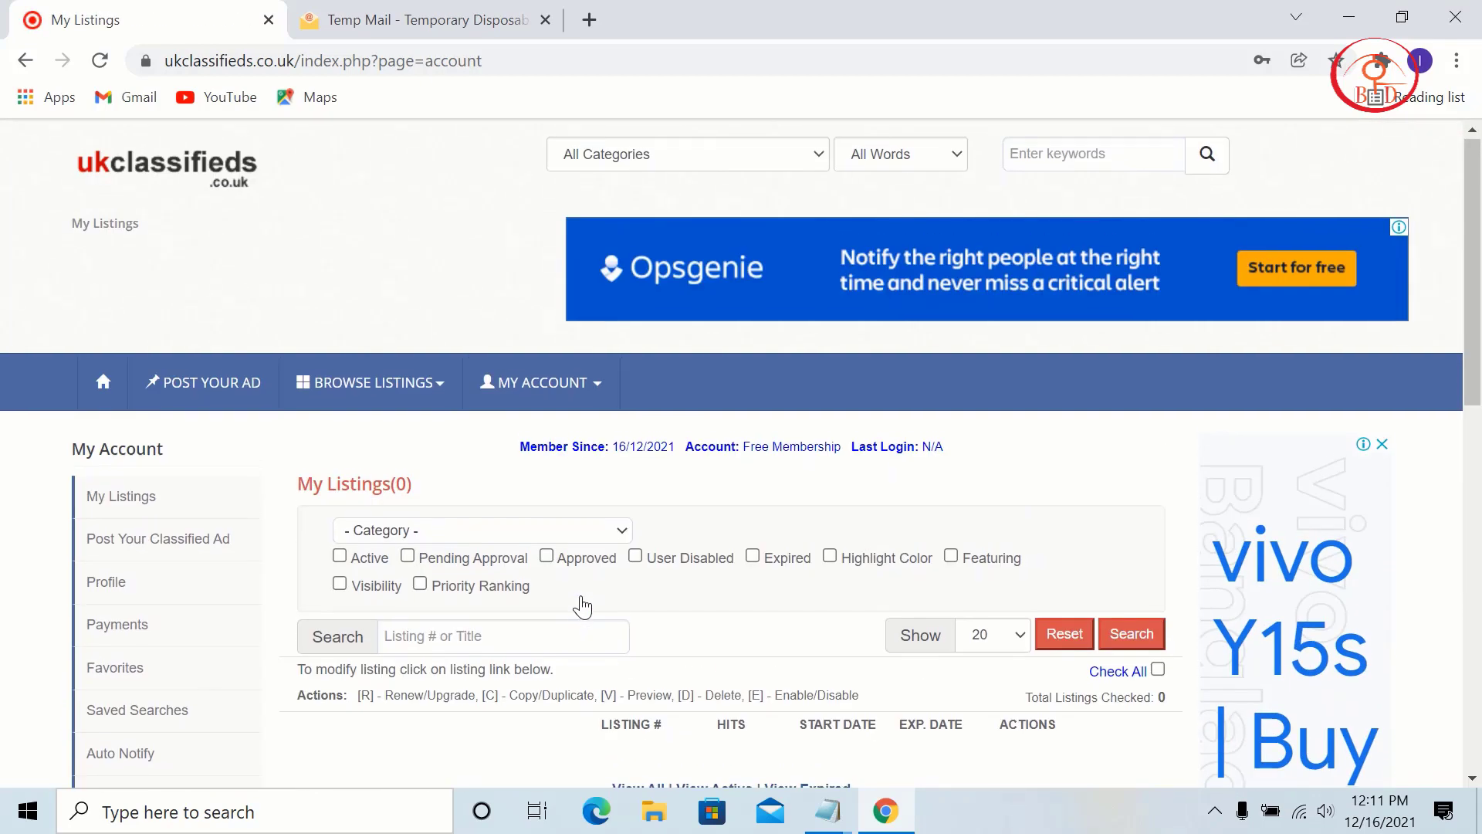
Step: Review the new Free Membership account's My Listings page (0 listings) and scroll back up
{"action": "scroll", "coordinate": [583, 607], "scroll_direction": "down", "scroll_amount": 4}
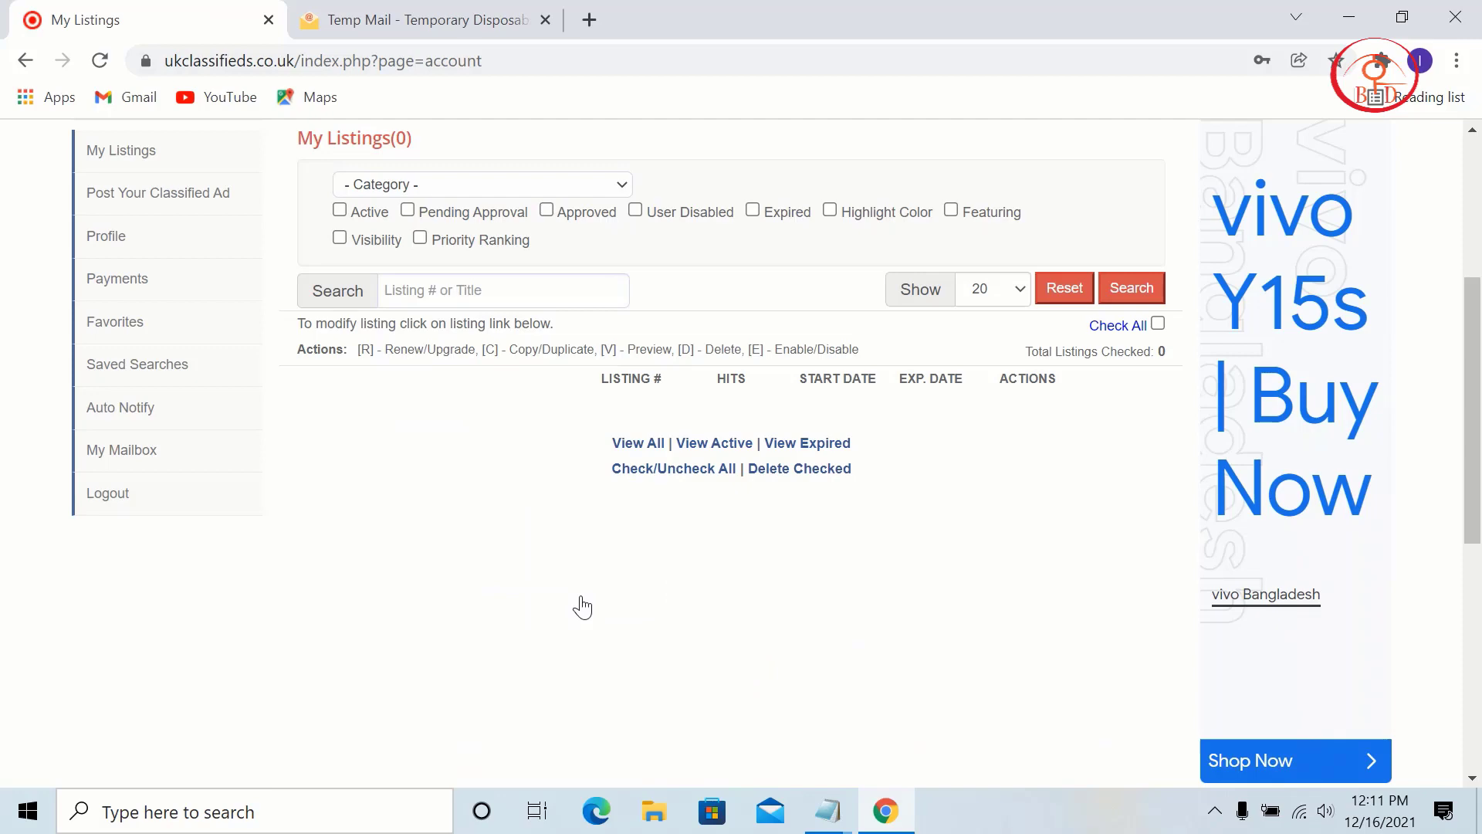
{"action": "scroll", "coordinate": [636, 564], "scroll_direction": "up", "scroll_amount": 3}
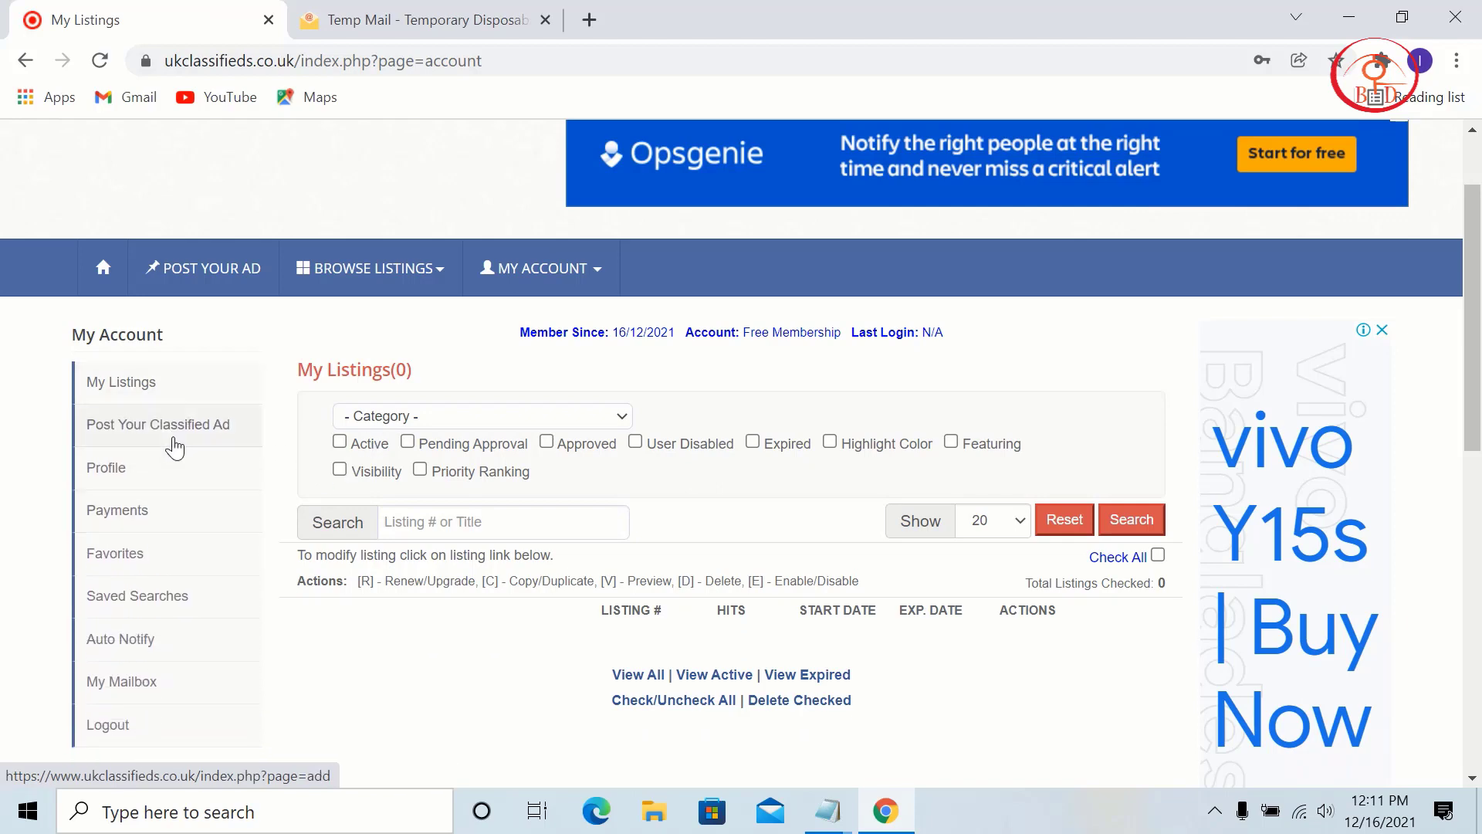
Step: Start a new classified ad, briefly visit the account profile, and return to the category picker
{"action": "left_click", "coordinate": [174, 446]}
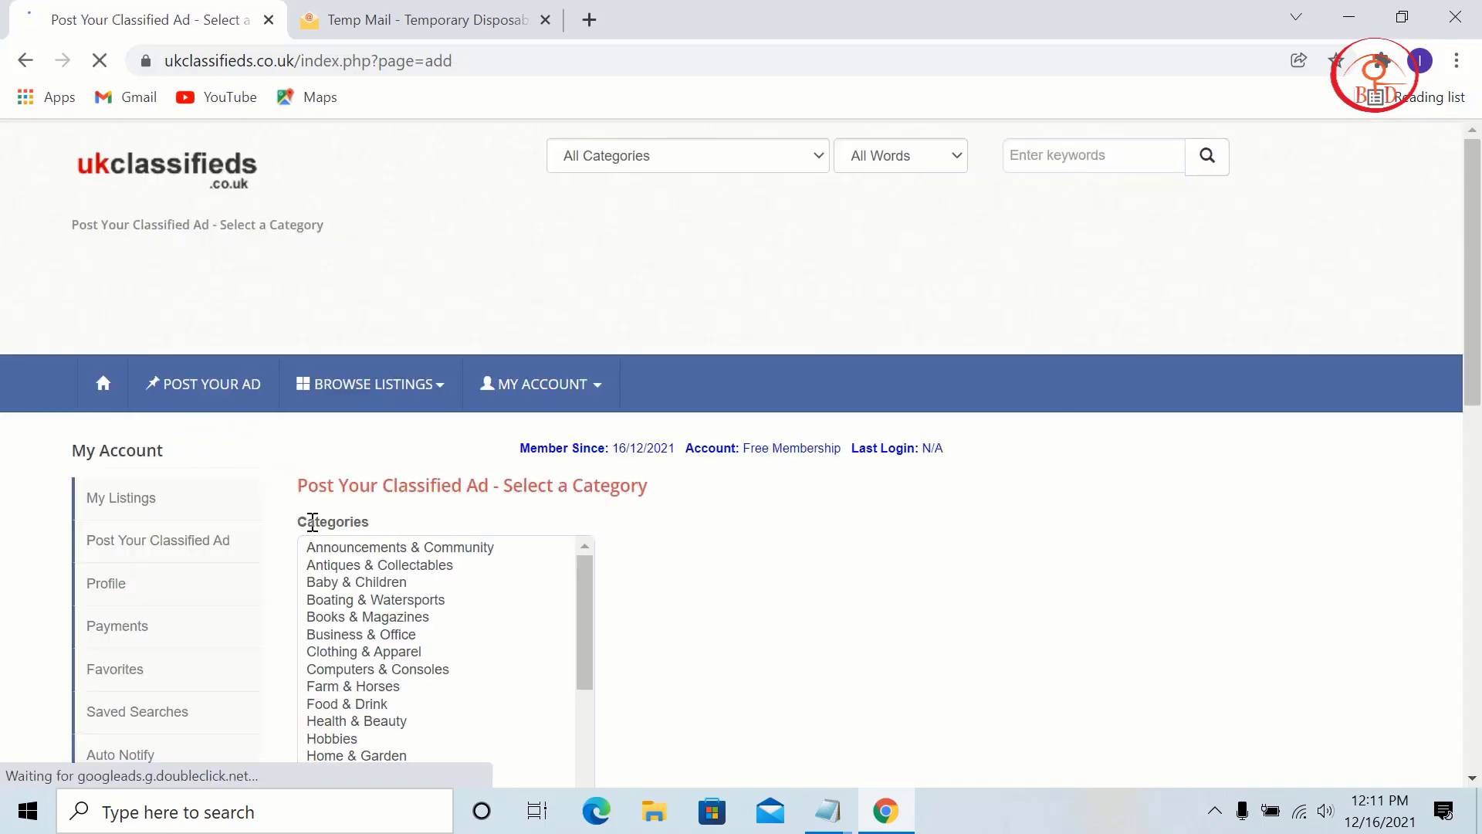
{"action": "scroll", "coordinate": [497, 583], "scroll_direction": "down", "scroll_amount": 3}
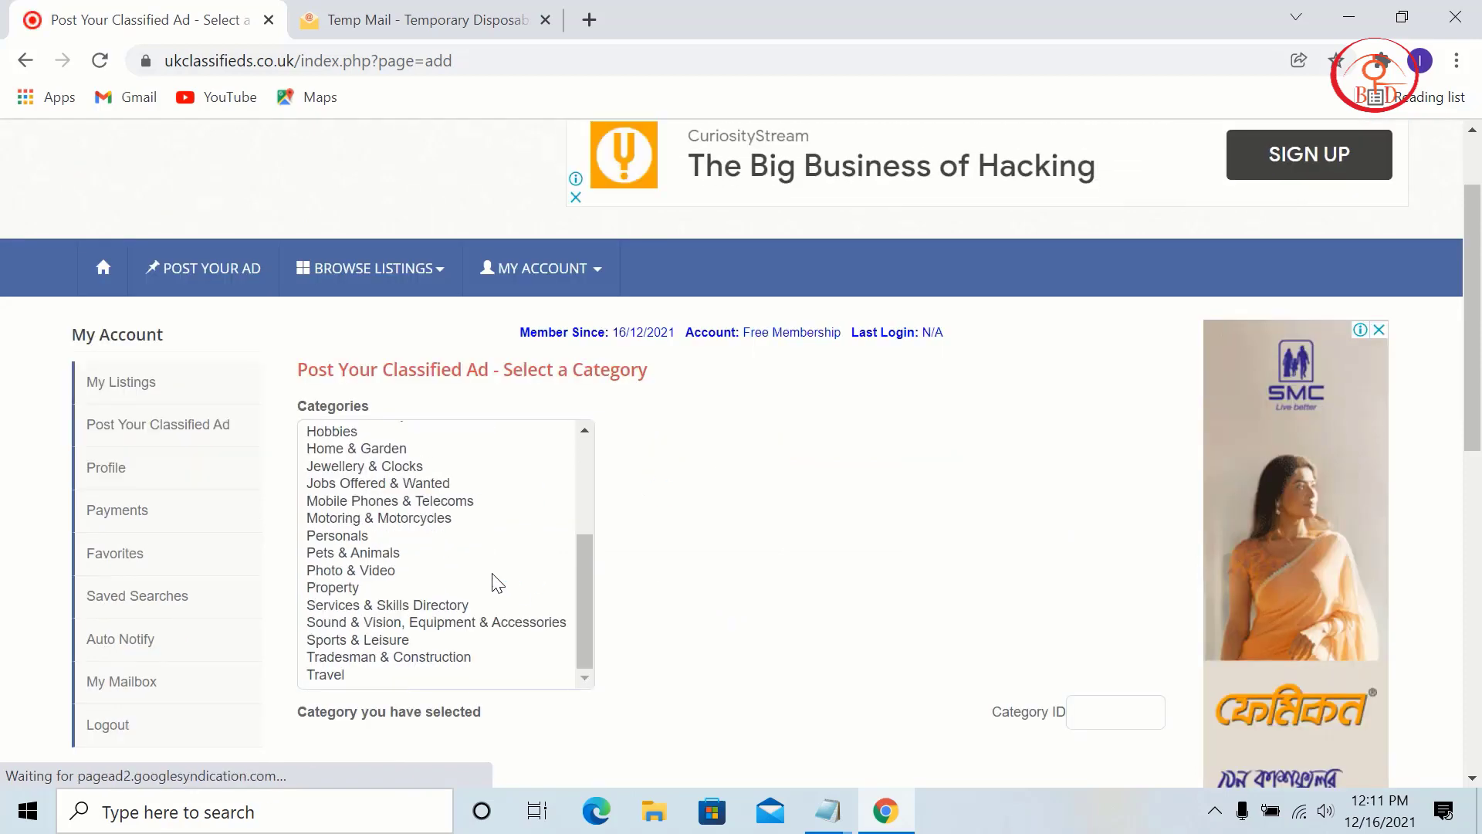
{"action": "left_click", "coordinate": [183, 483]}
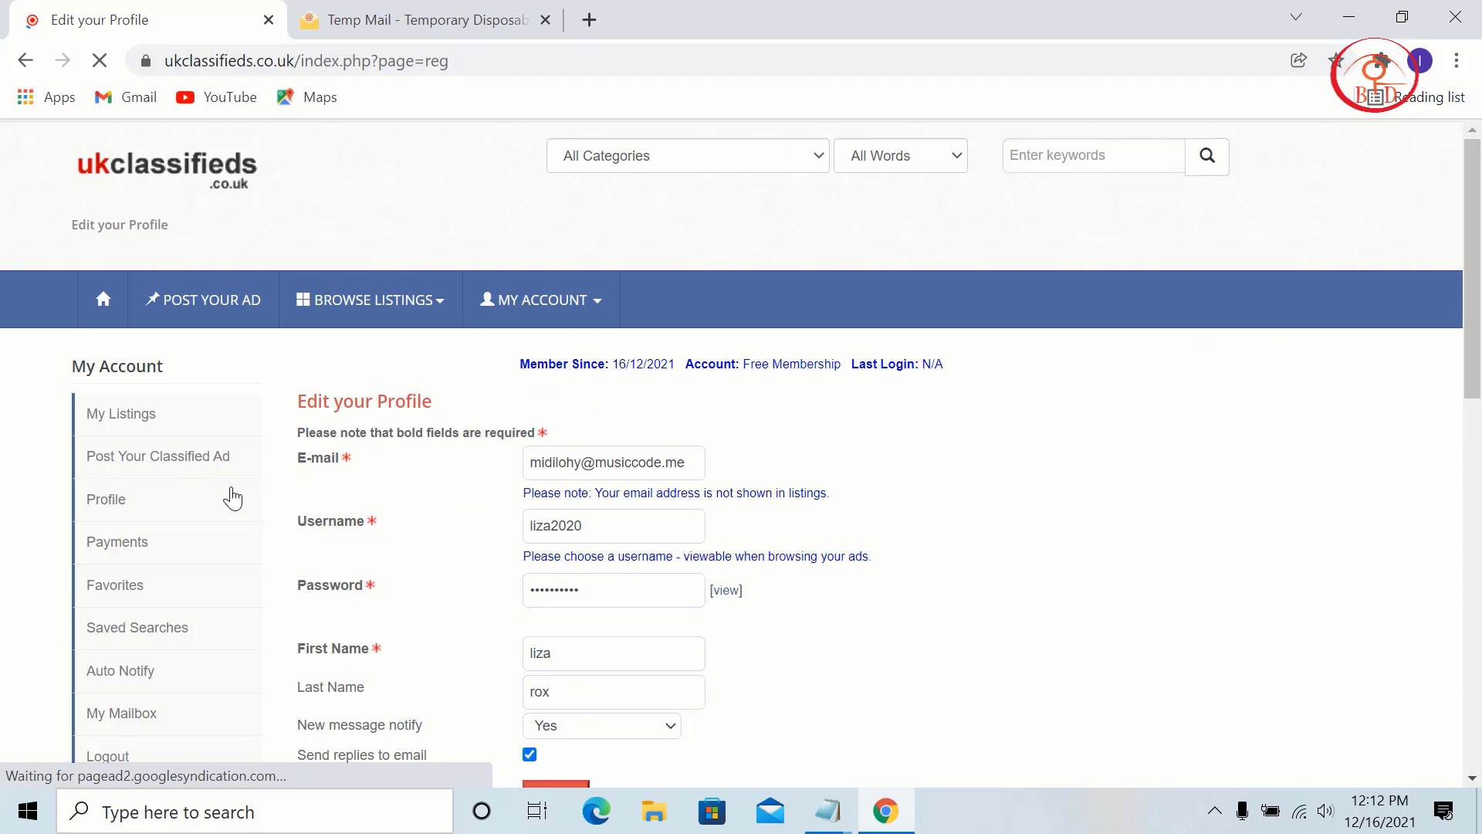
{"action": "left_click", "coordinate": [234, 304]}
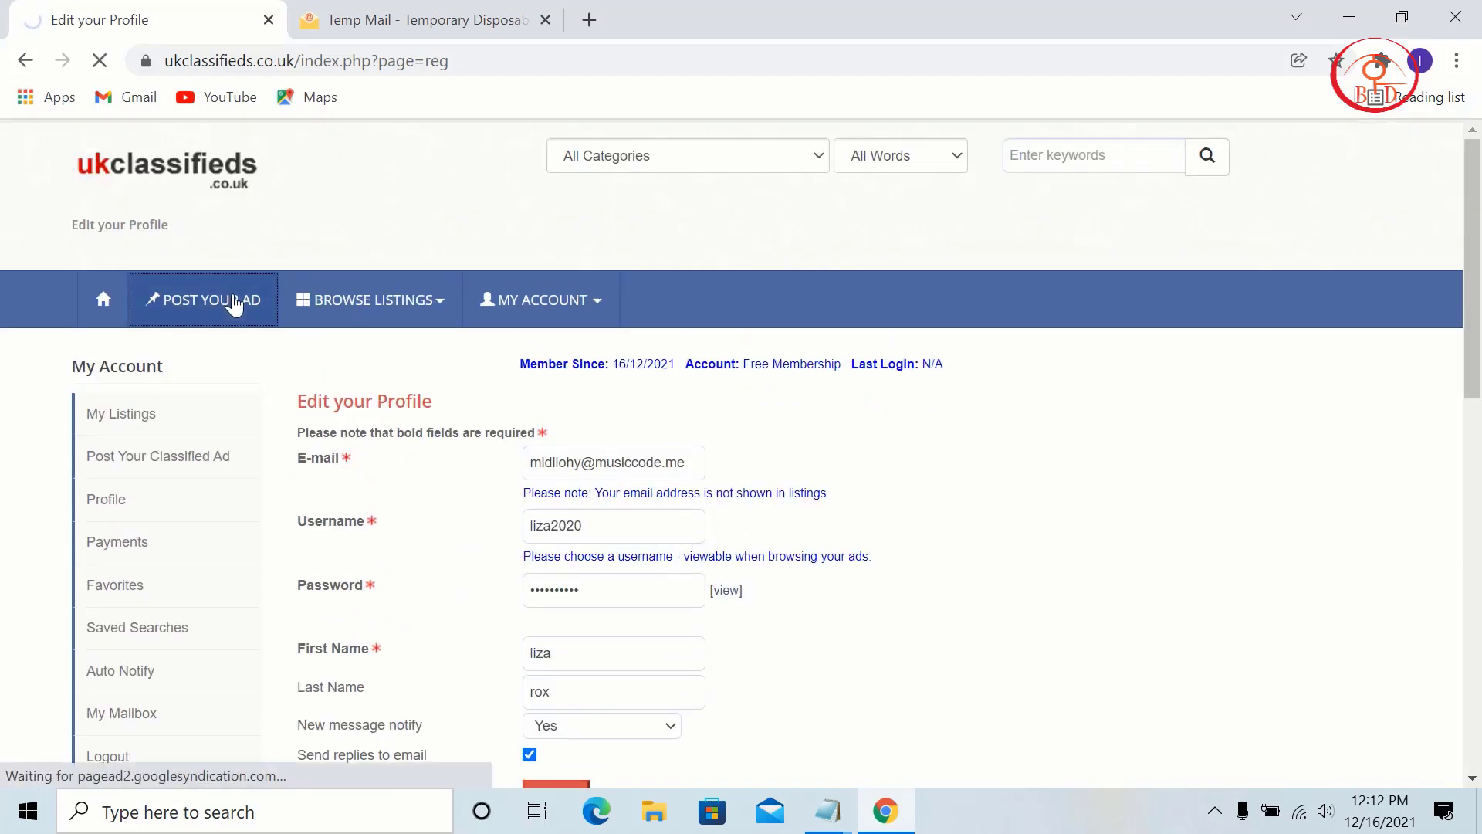
{"action": "scroll", "coordinate": [671, 424], "scroll_direction": "down", "scroll_amount": 5}
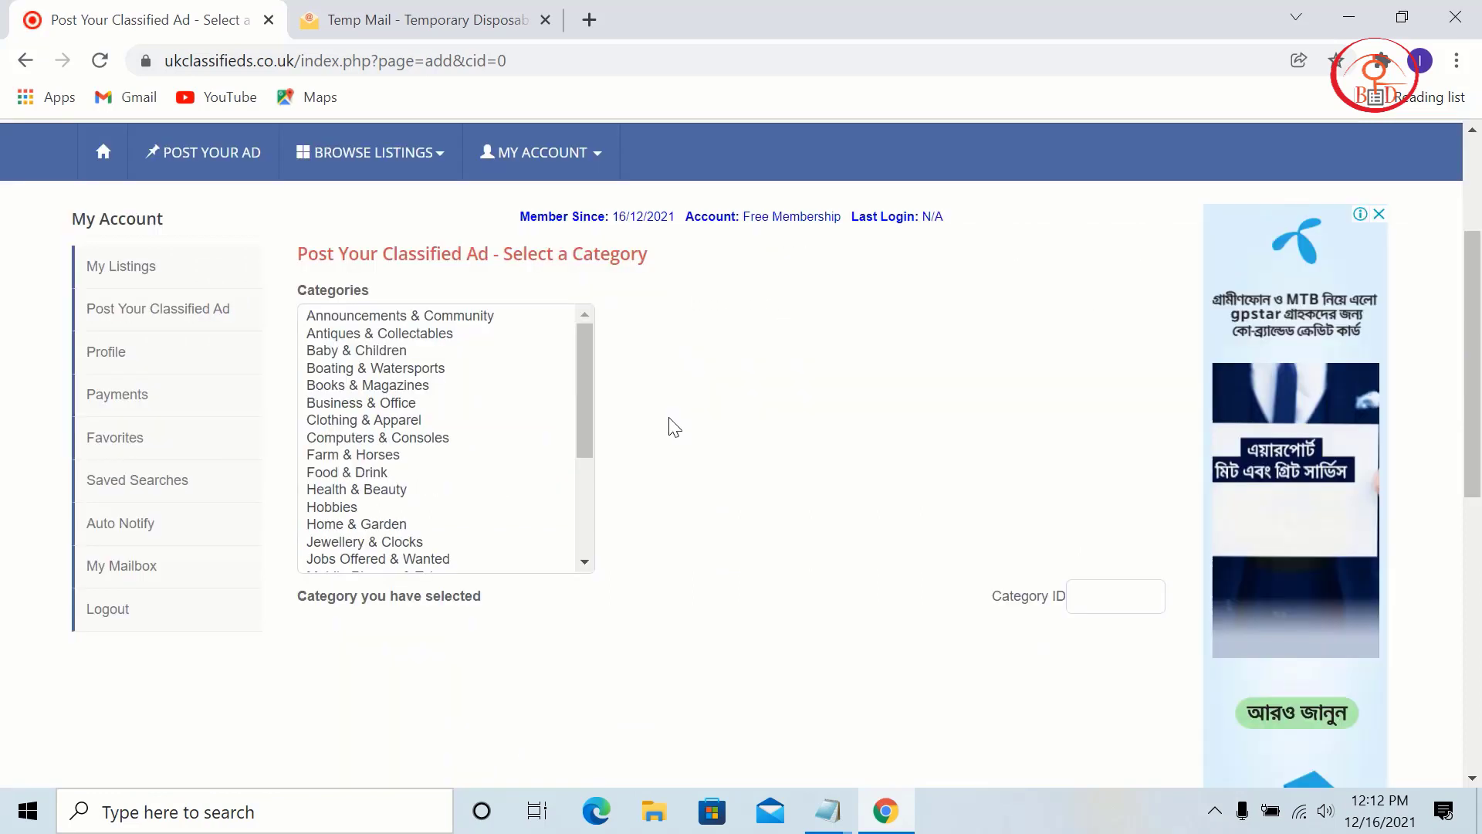
{"action": "scroll", "coordinate": [420, 394], "scroll_direction": "up", "scroll_amount": 2}
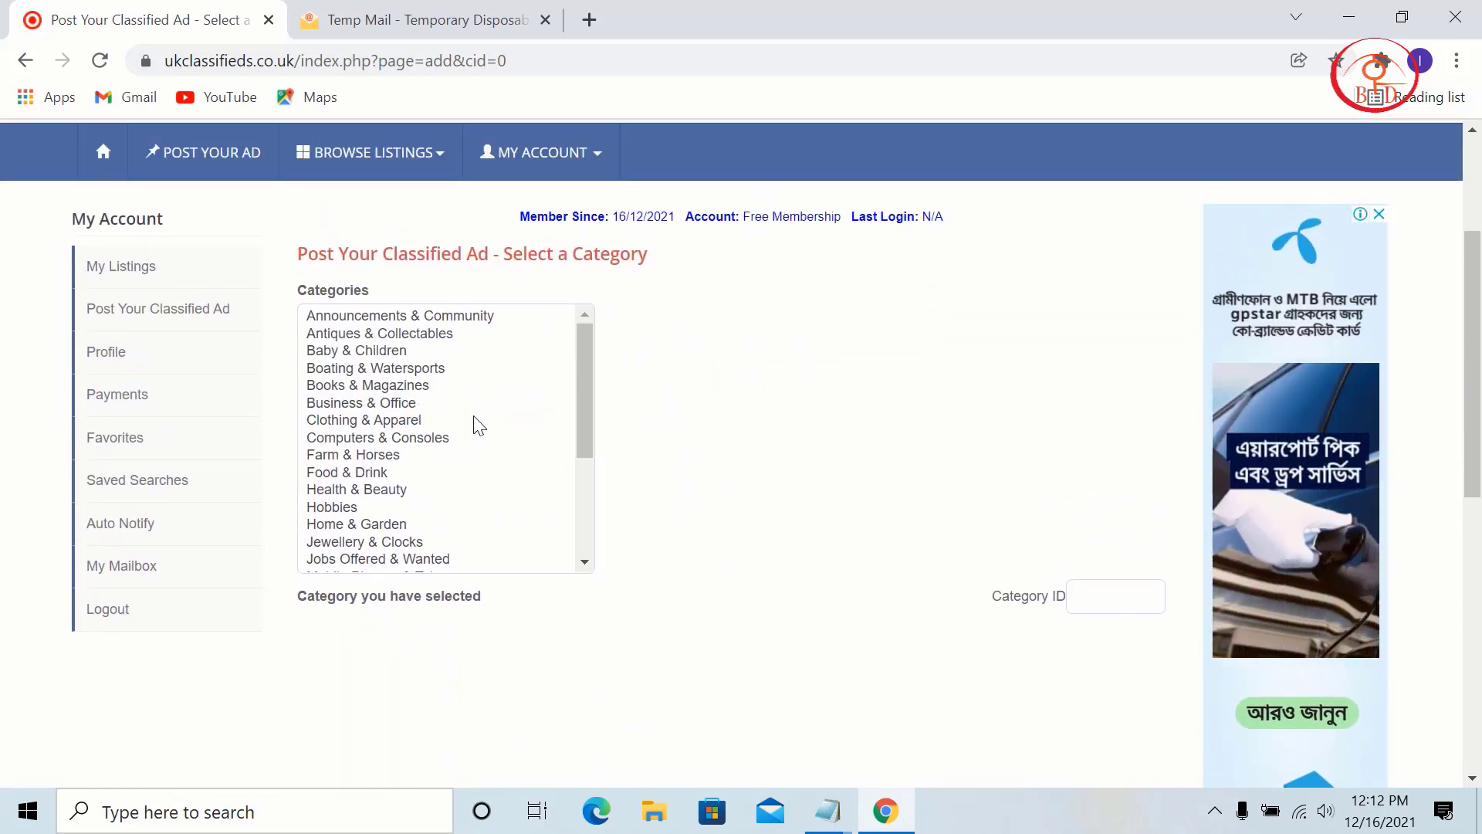
{"action": "scroll", "coordinate": [376, 536], "scroll_direction": "down", "scroll_amount": 3}
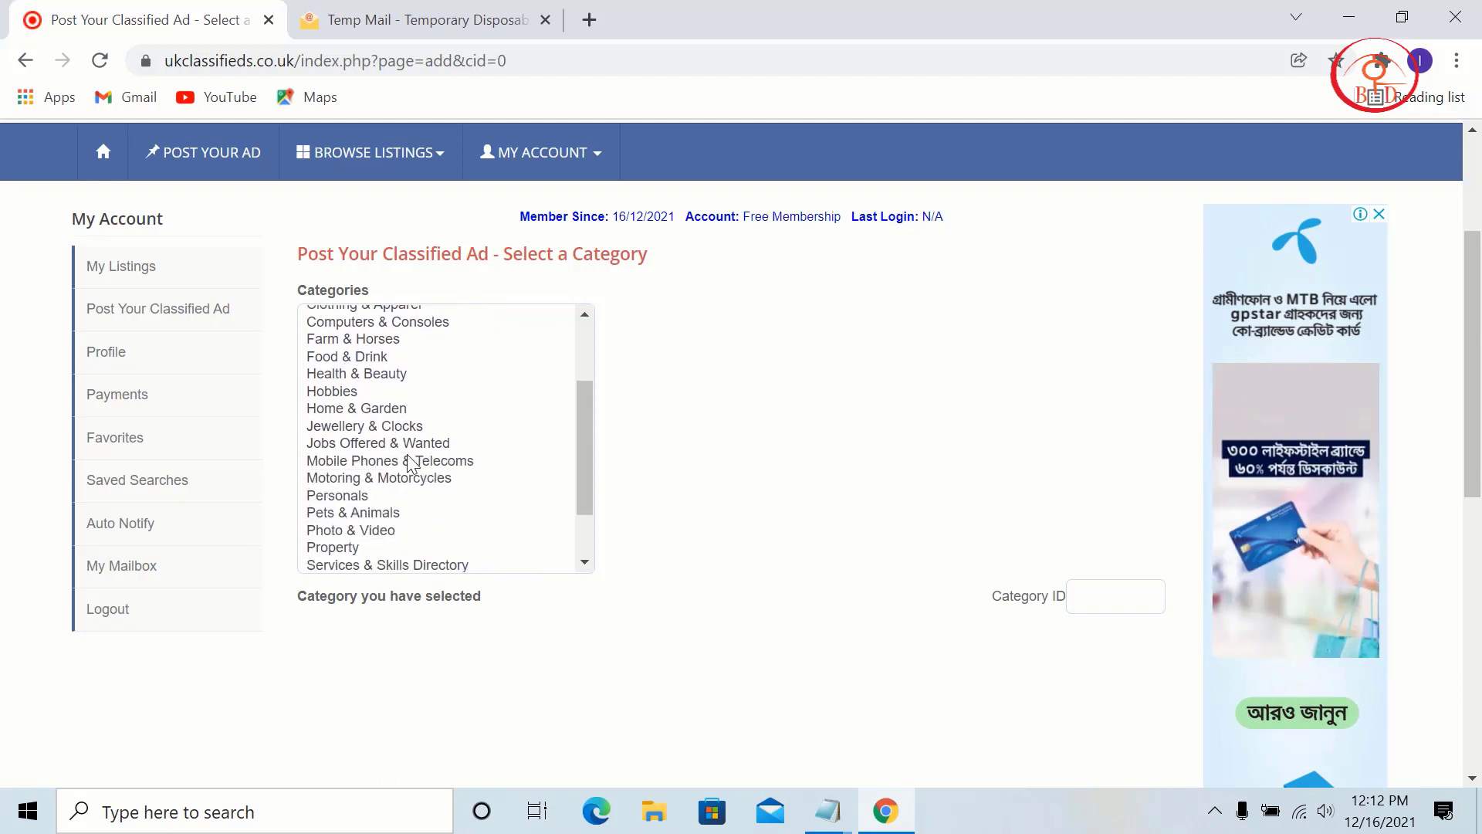
{"action": "scroll", "coordinate": [409, 463], "scroll_direction": "down", "scroll_amount": 3}
{"action": "scroll", "coordinate": [460, 529], "scroll_direction": "up", "scroll_amount": 6}
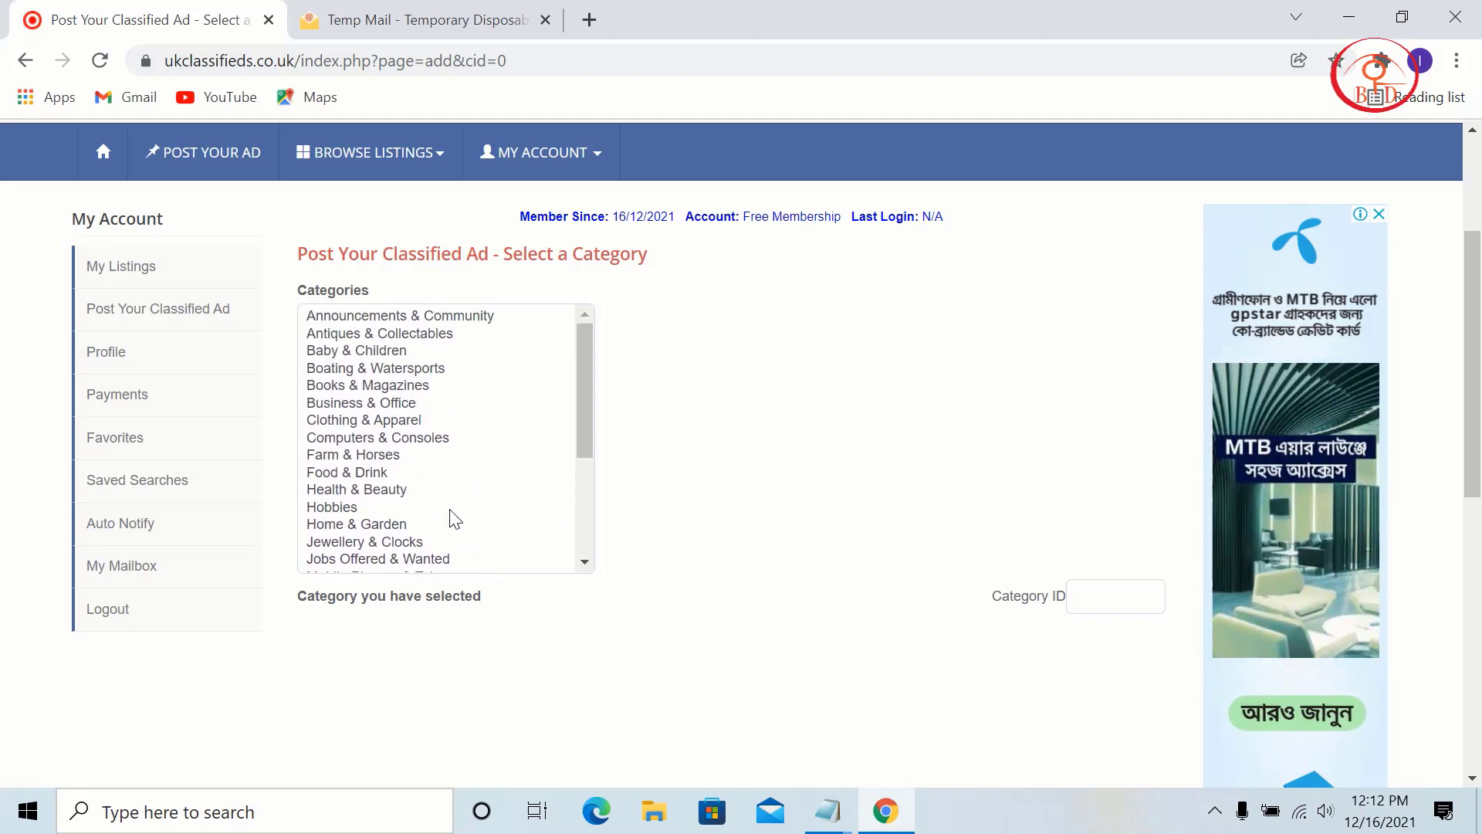
Step: Choose Health & Beauty > Health as the ad category and continue to the details form
{"action": "left_click", "coordinate": [375, 491]}
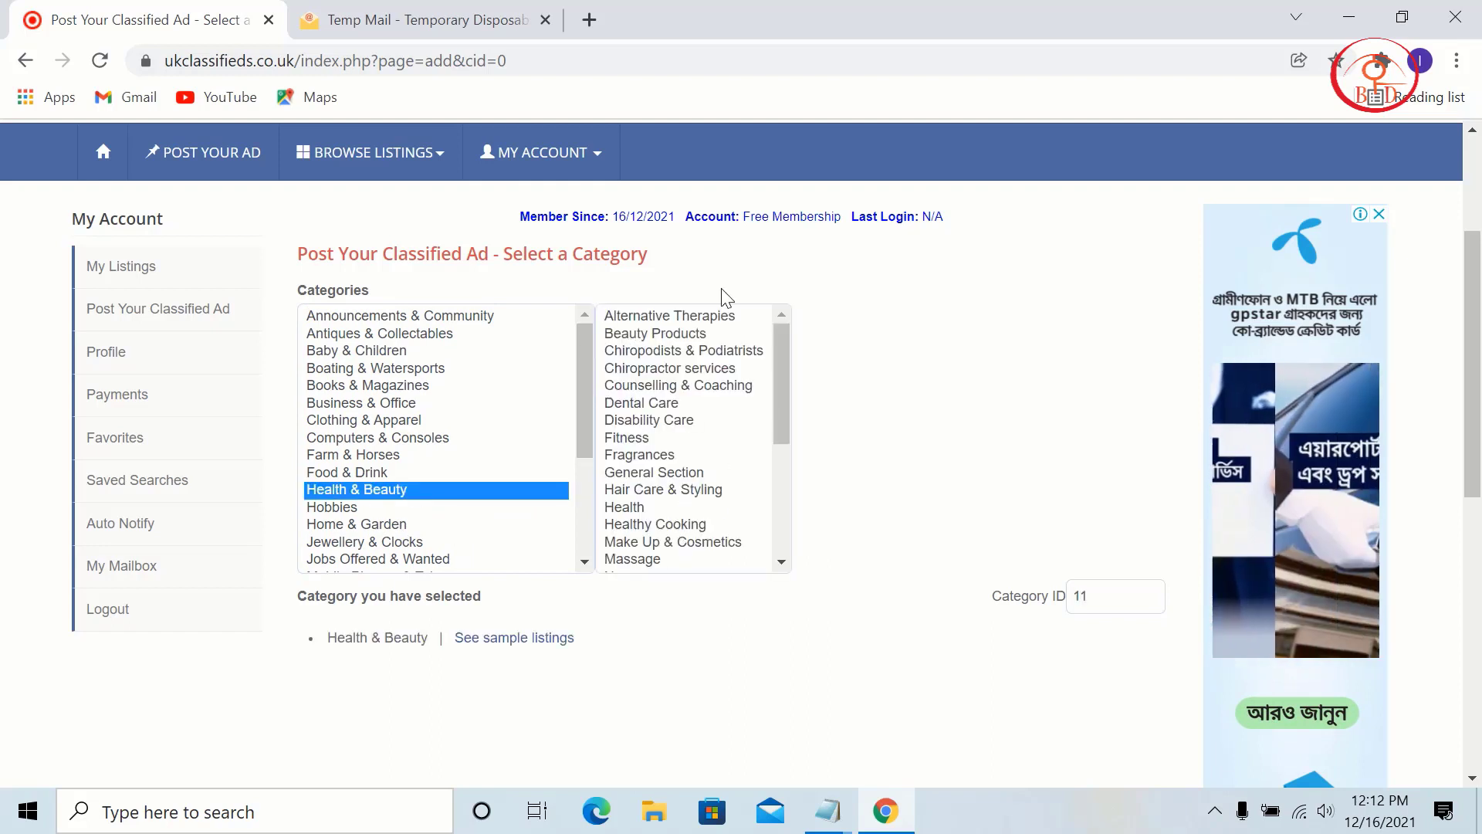
{"action": "left_click", "coordinate": [701, 332]}
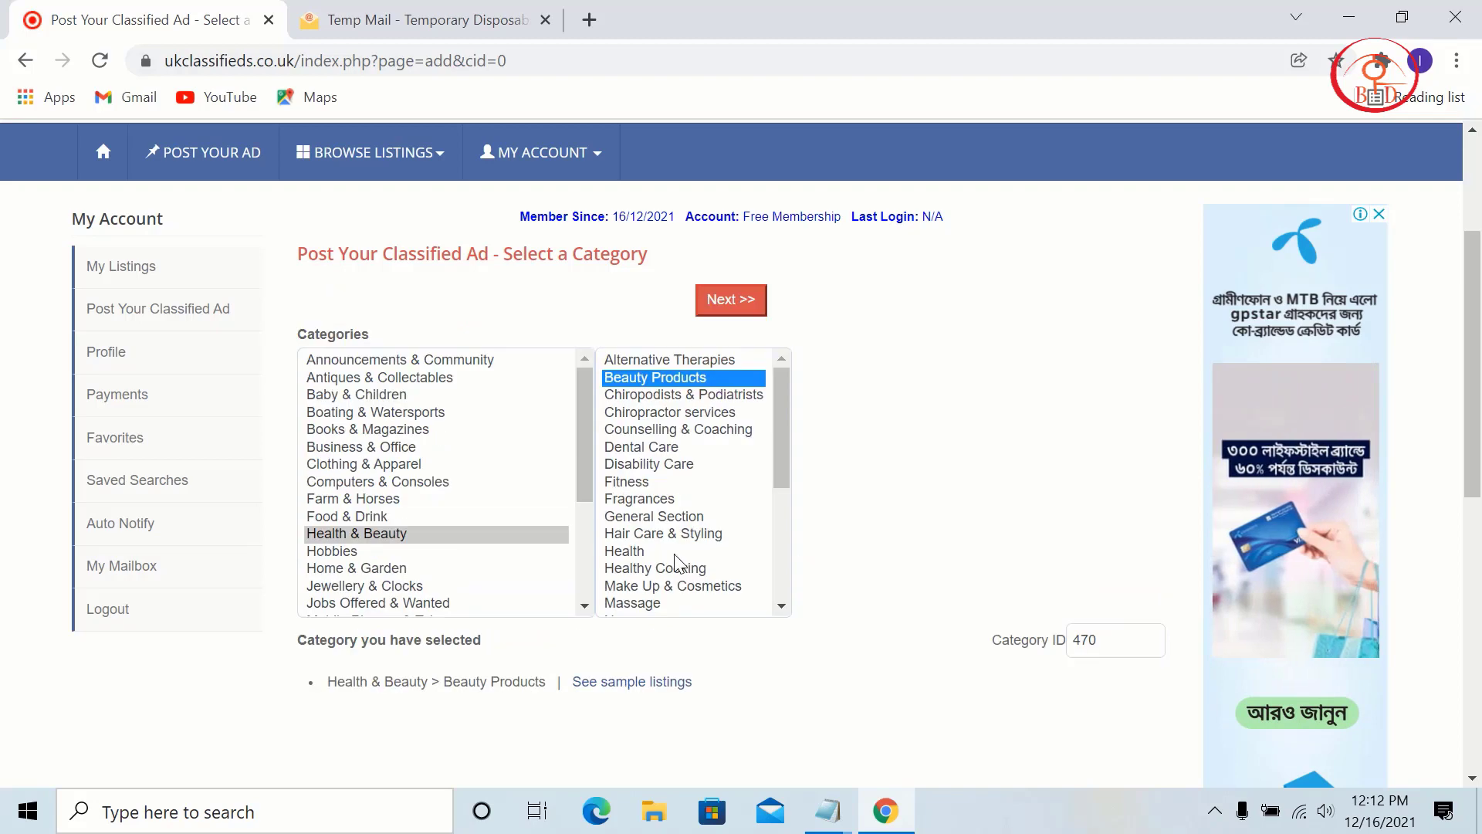
{"action": "left_click", "coordinate": [675, 552]}
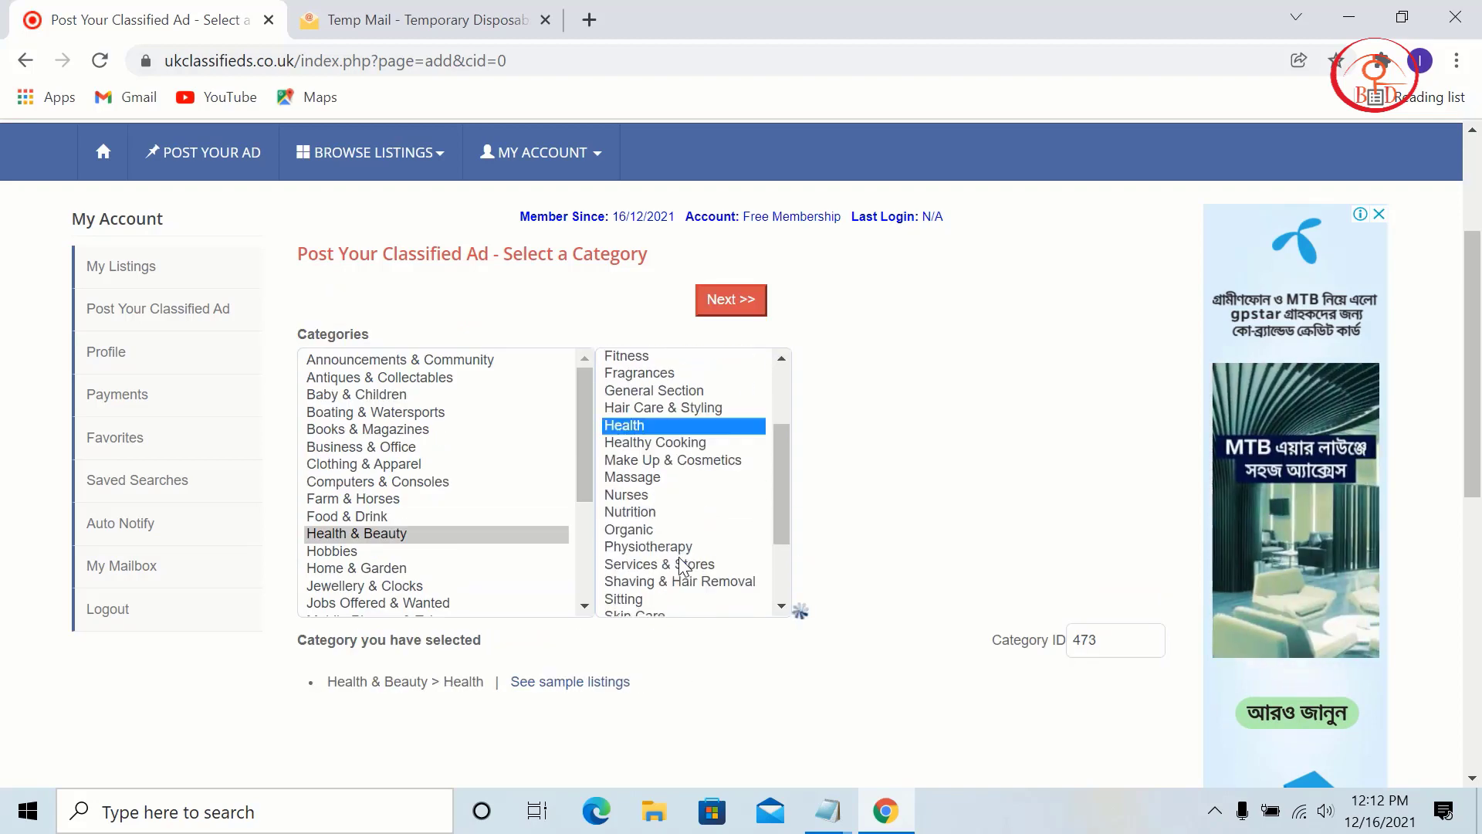
{"action": "scroll", "coordinate": [682, 566], "scroll_direction": "down", "scroll_amount": 3}
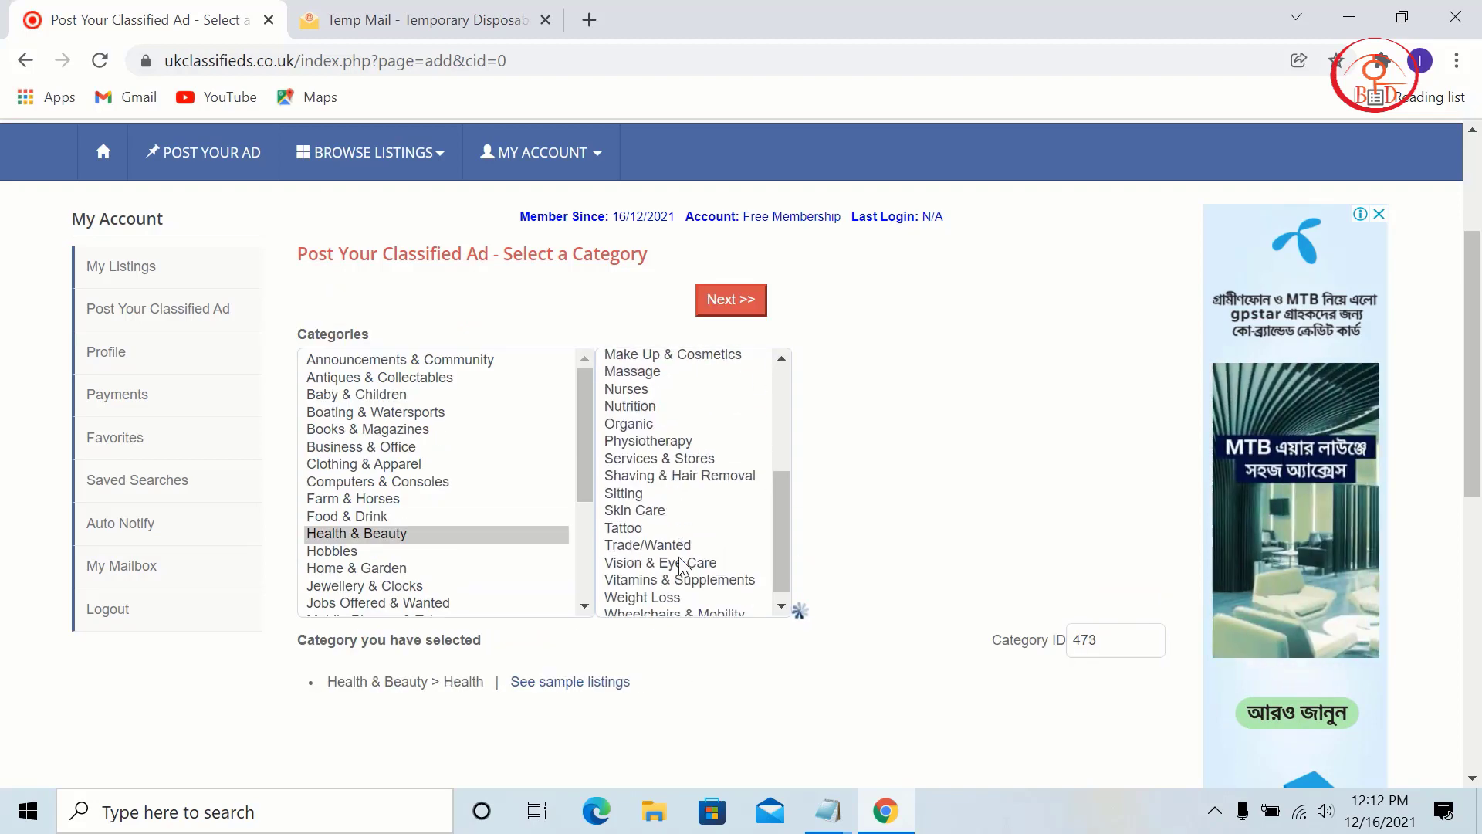
{"action": "left_click", "coordinate": [743, 299]}
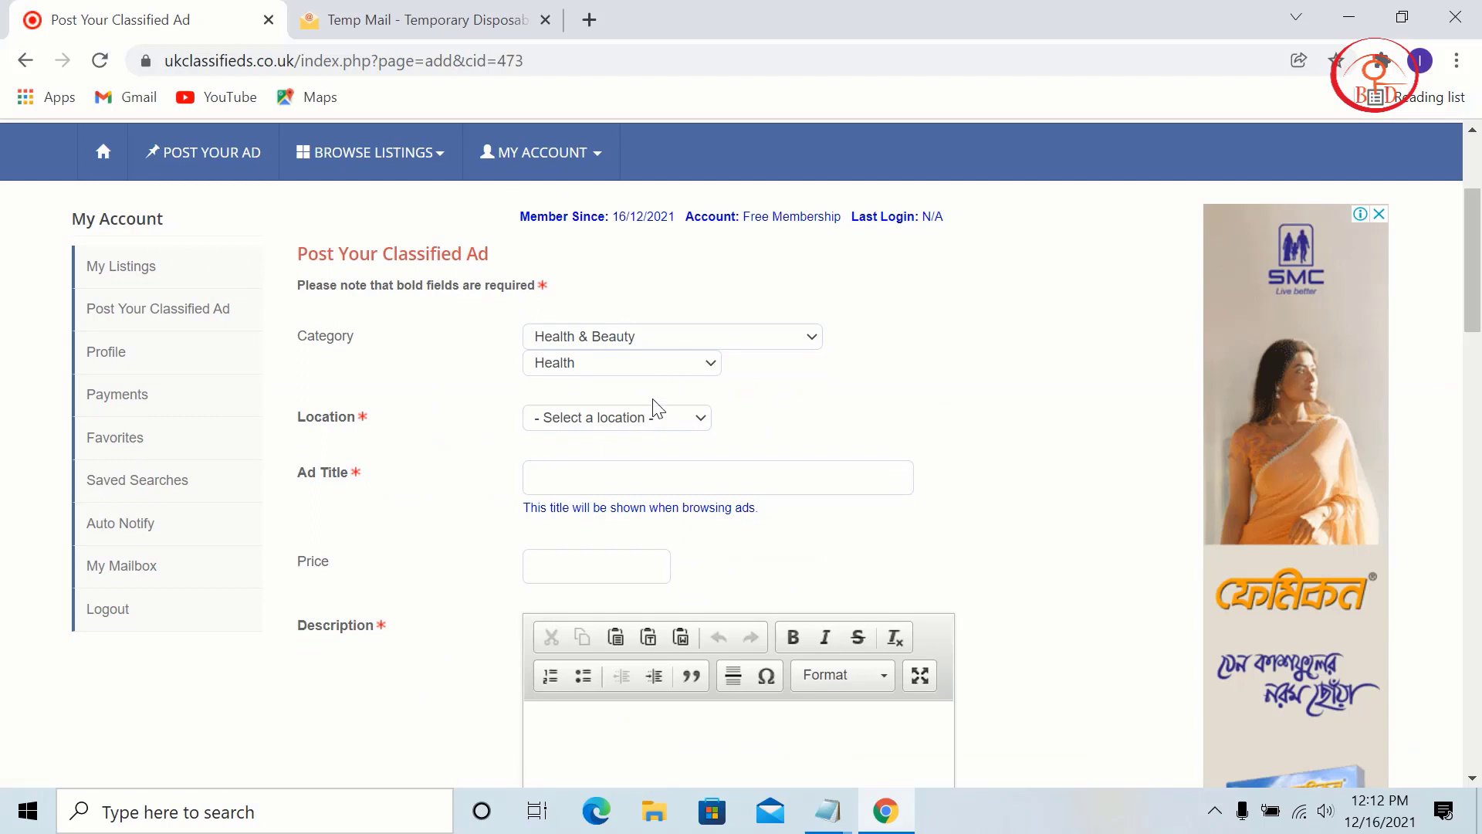
Step: Set the ad location to Europe > United Kingdom > Angus
{"action": "scroll", "coordinate": [622, 423], "scroll_direction": "down", "scroll_amount": 2}
{"action": "left_click", "coordinate": [652, 303]}
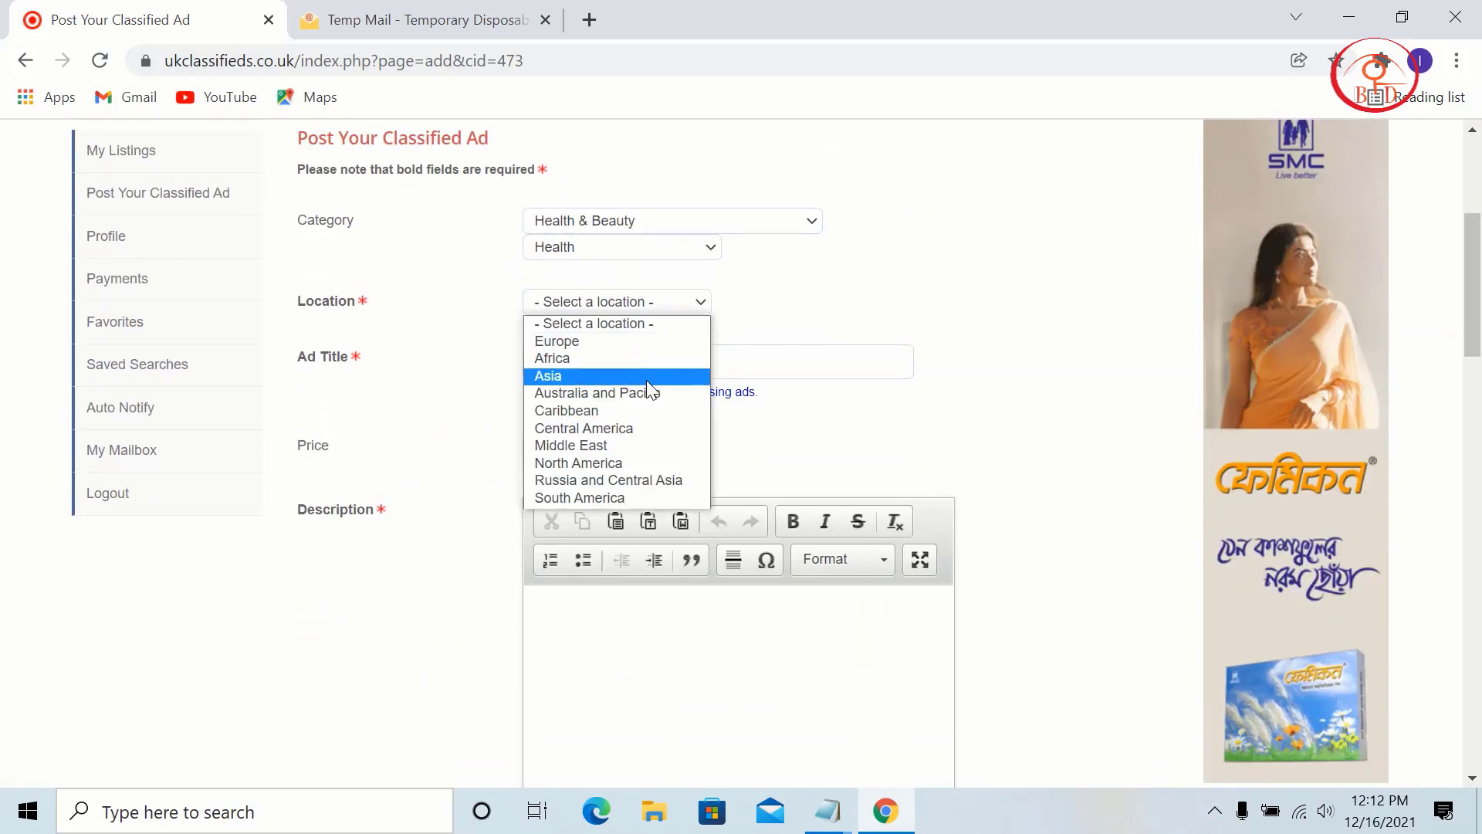
{"action": "left_click", "coordinate": [629, 341]}
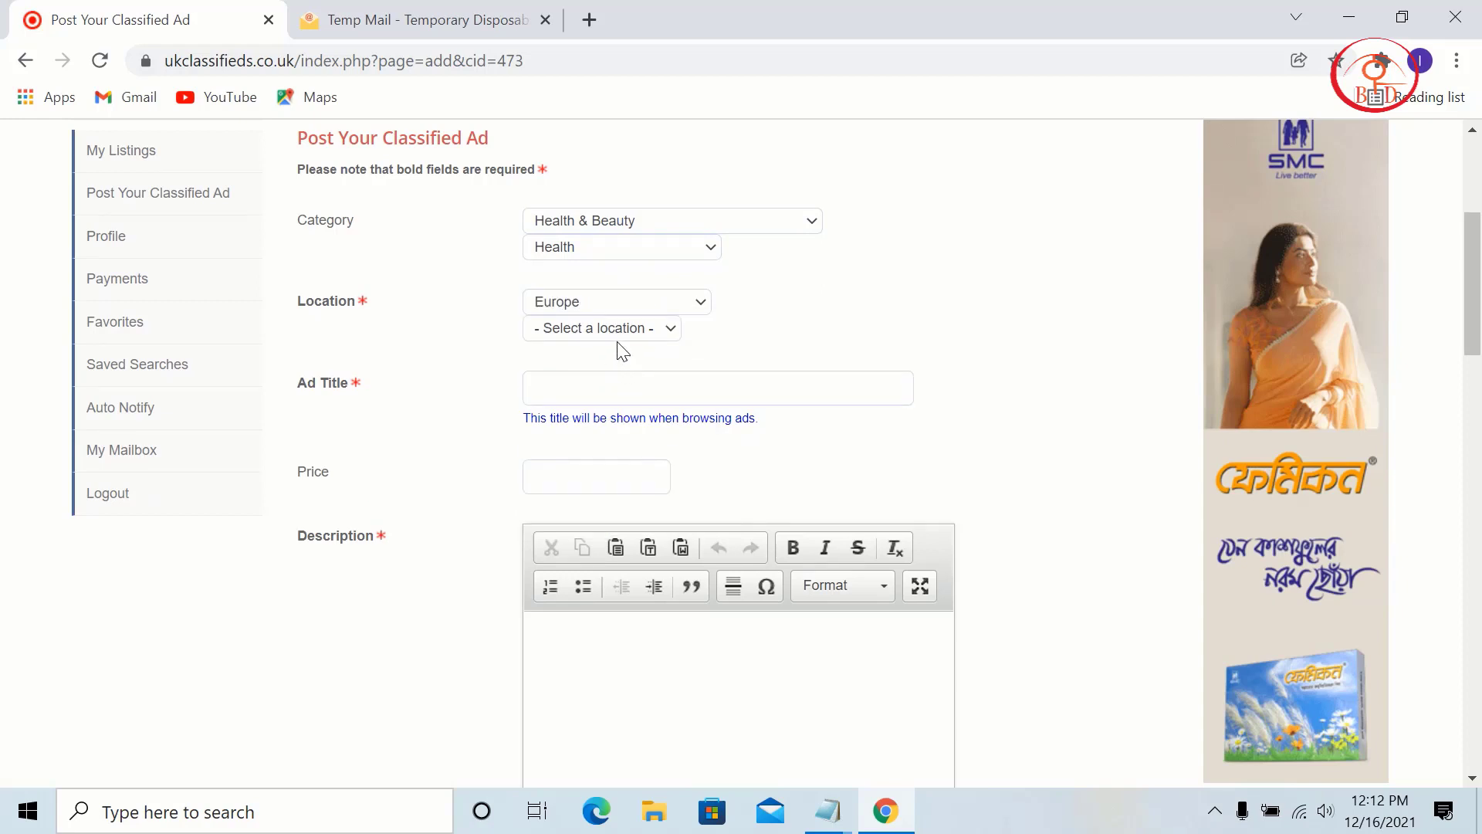
{"action": "left_click", "coordinate": [620, 335]}
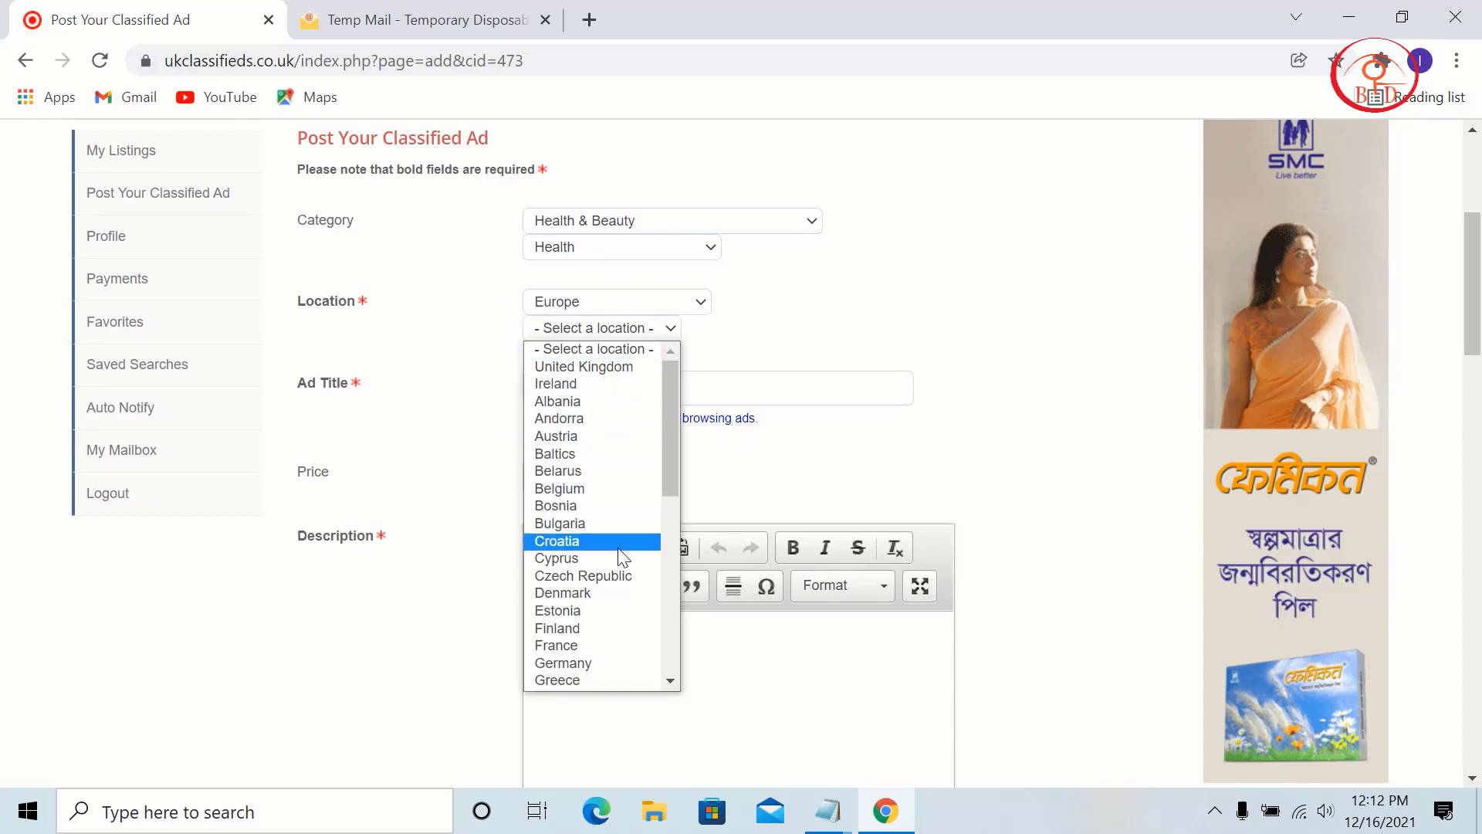
{"action": "scroll", "coordinate": [619, 554], "scroll_direction": "down", "scroll_amount": 3}
{"action": "scroll", "coordinate": [653, 439], "scroll_direction": "up", "scroll_amount": 4}
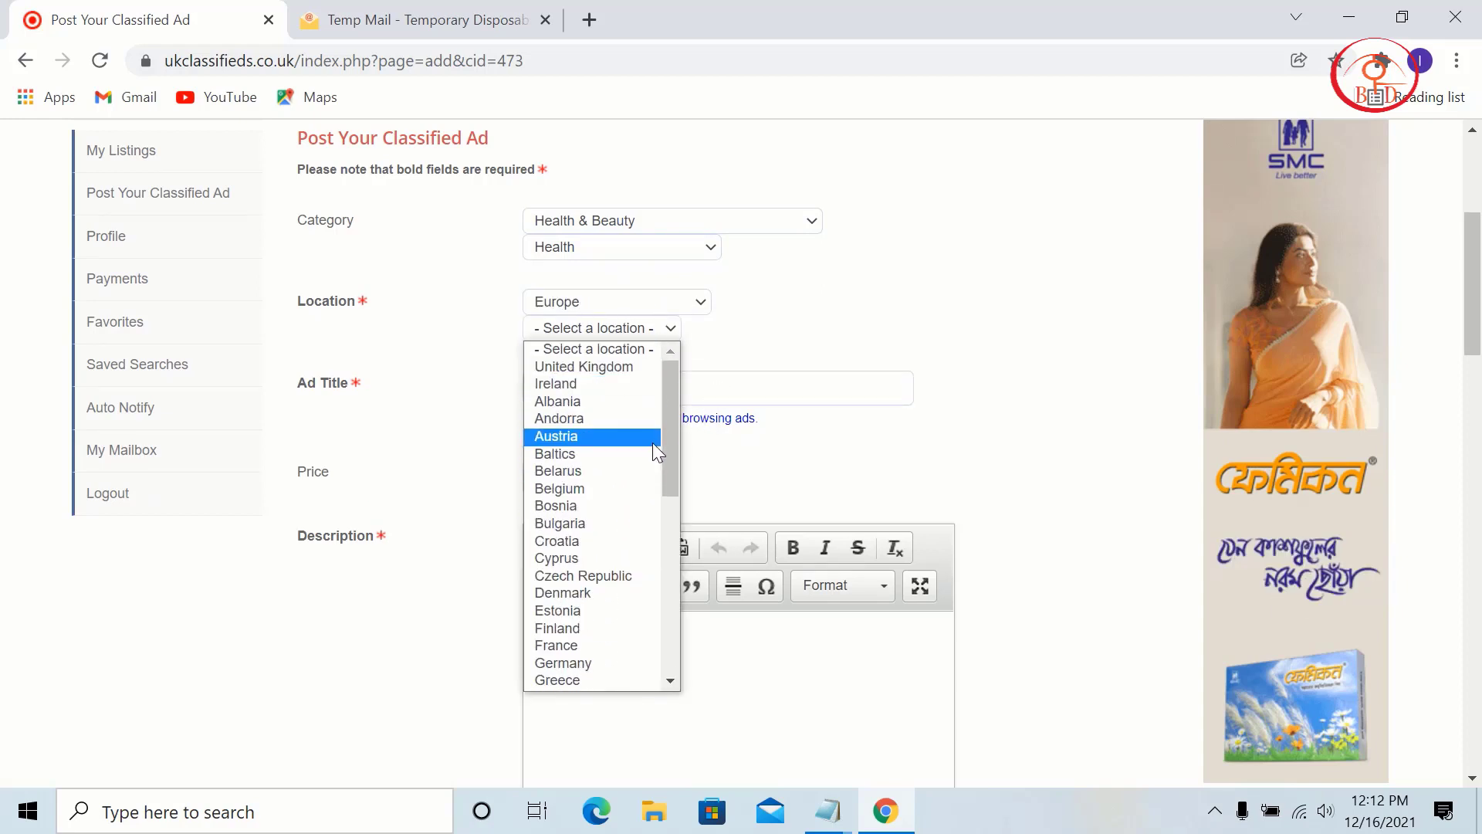
{"action": "scroll", "coordinate": [652, 442], "scroll_direction": "down", "scroll_amount": 8}
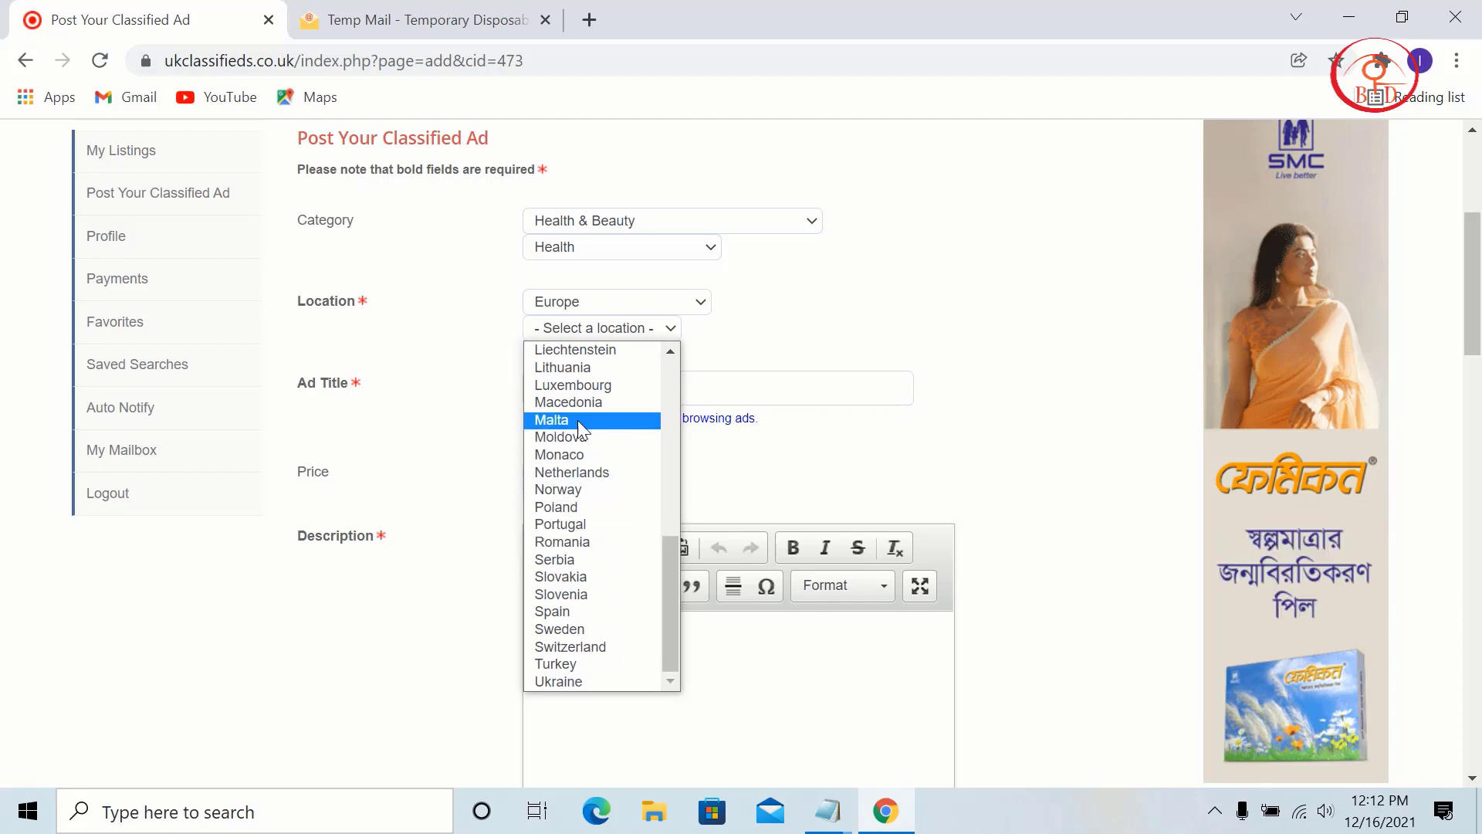
{"action": "scroll", "coordinate": [552, 464], "scroll_direction": "up", "scroll_amount": 3}
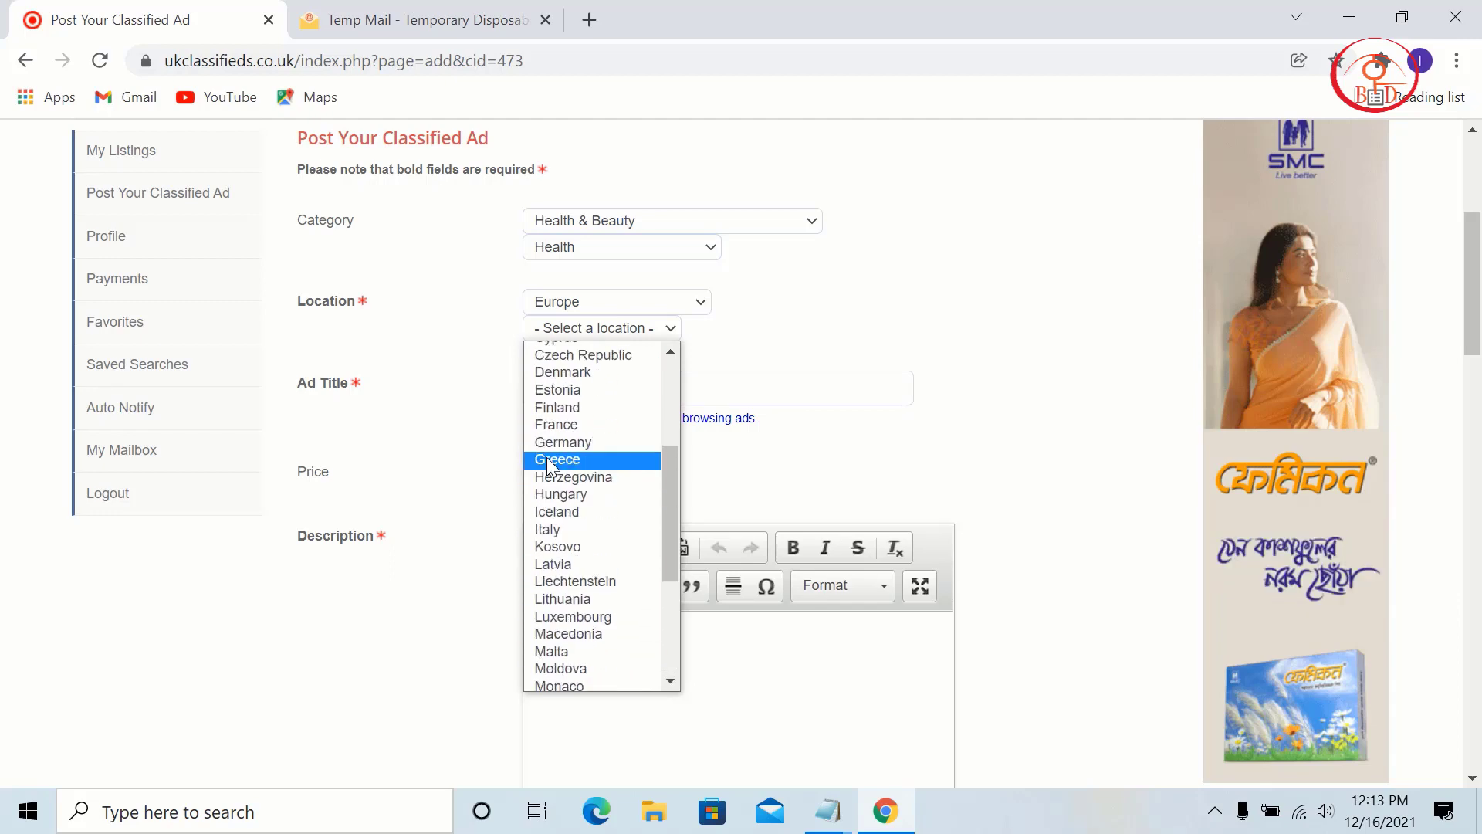
{"action": "scroll", "coordinate": [563, 440], "scroll_direction": "up", "scroll_amount": 3}
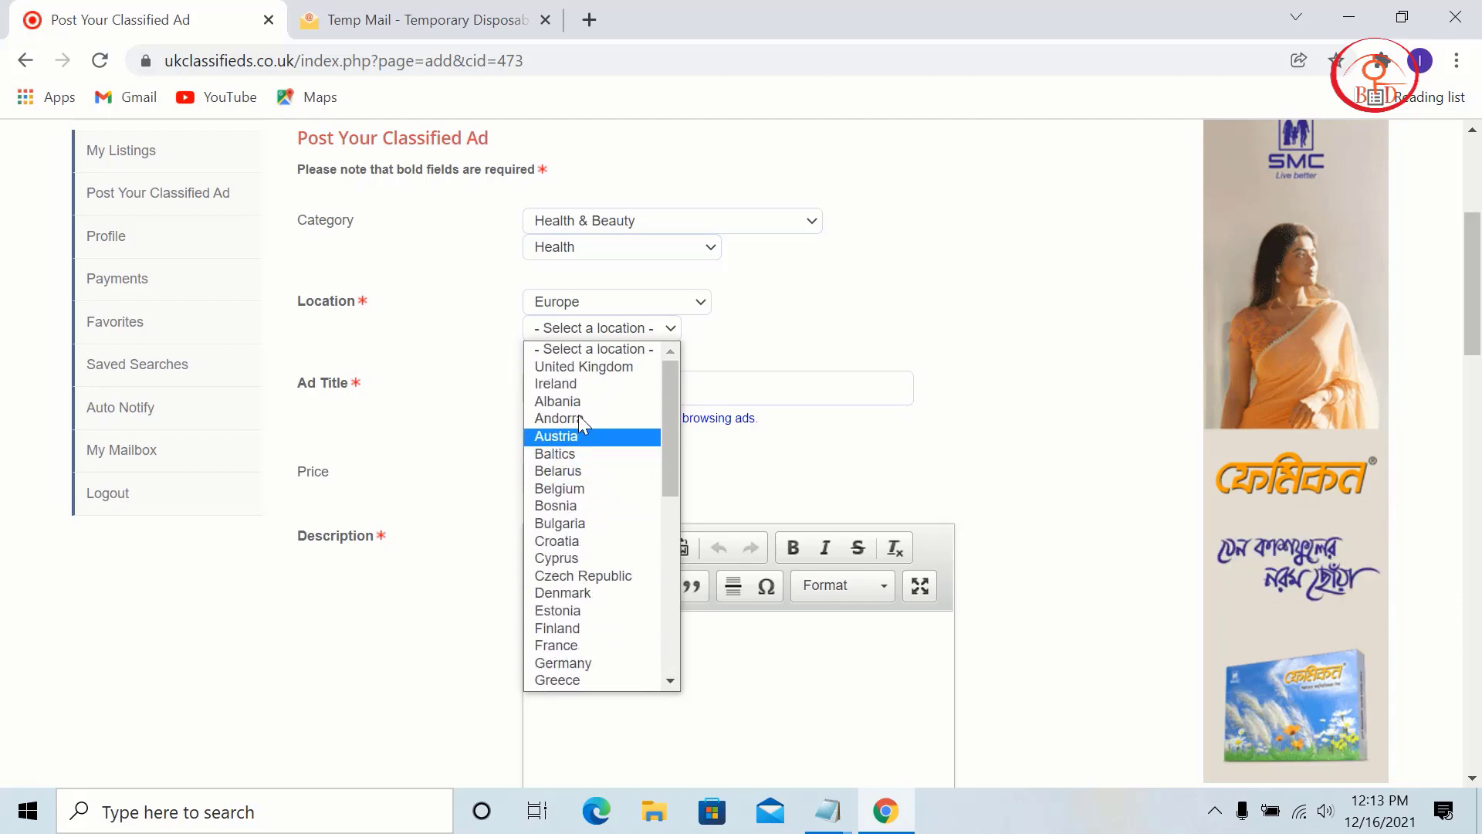
{"action": "left_click", "coordinate": [596, 368]}
{"action": "left_click", "coordinate": [606, 355]}
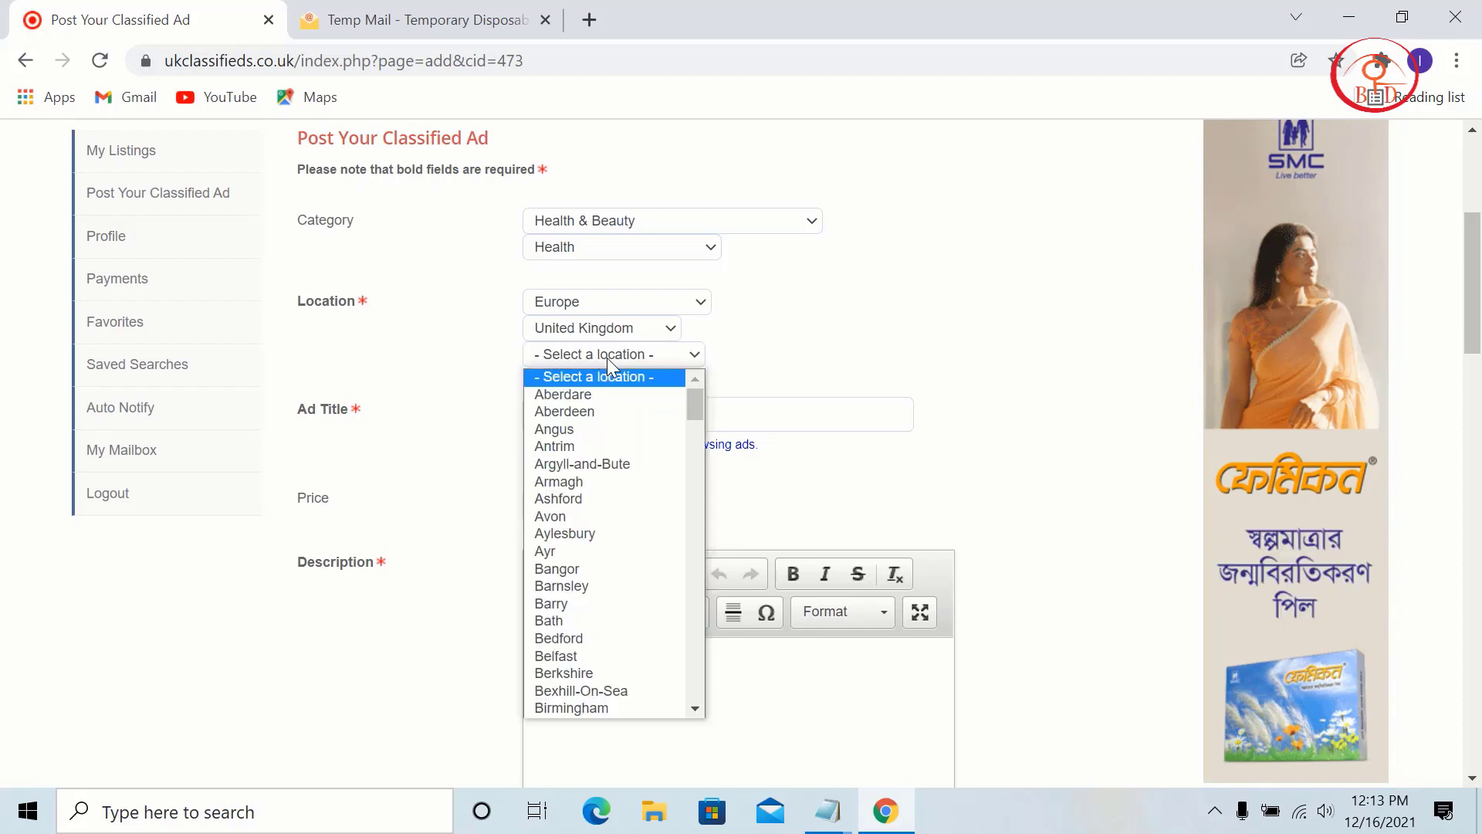
{"action": "left_click", "coordinate": [599, 427]}
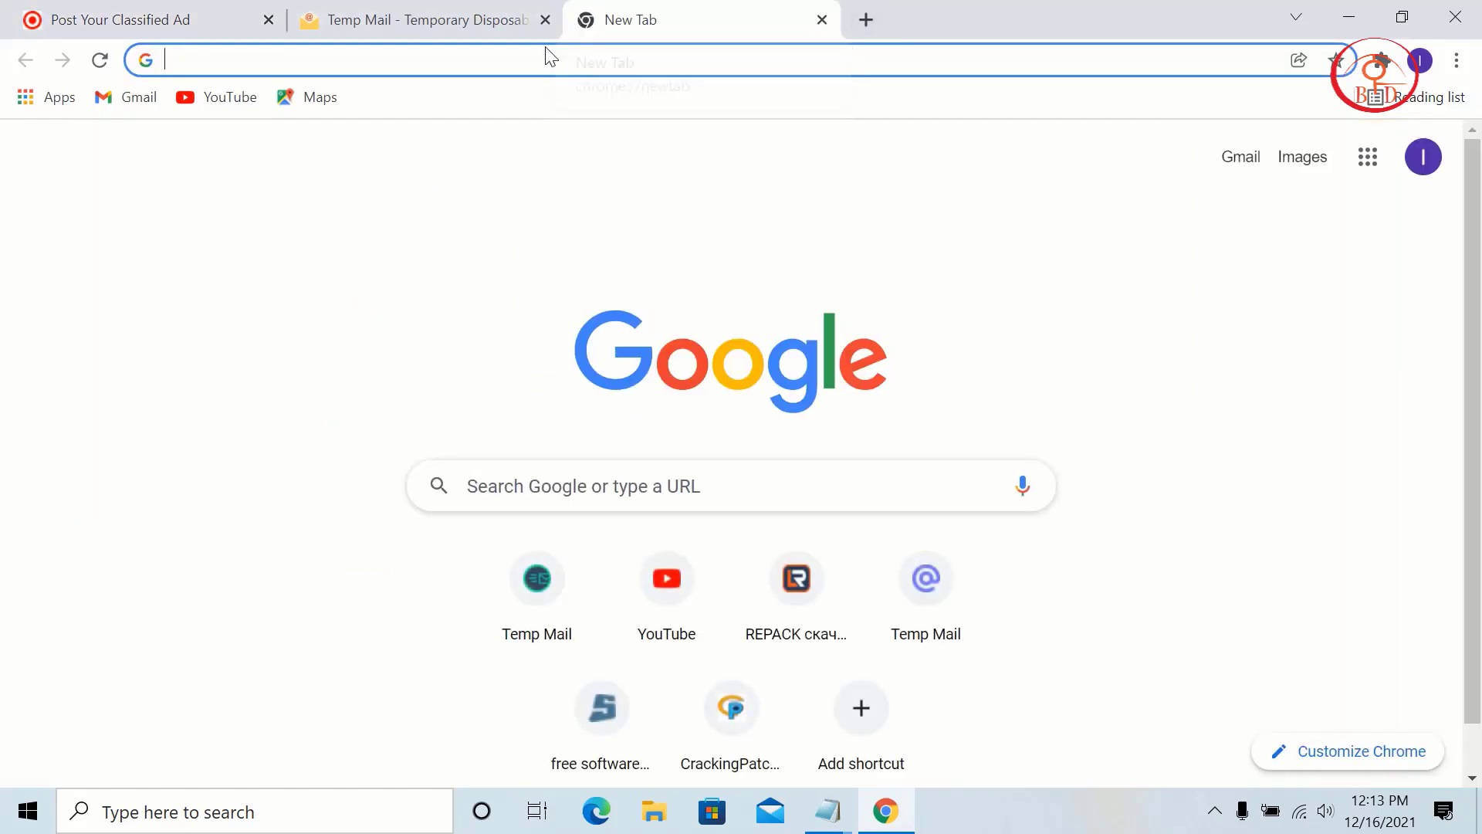
Step: Go to cpafull.com and add United Kingdom as the country filter
{"action": "left_click", "coordinate": [197, 57]}
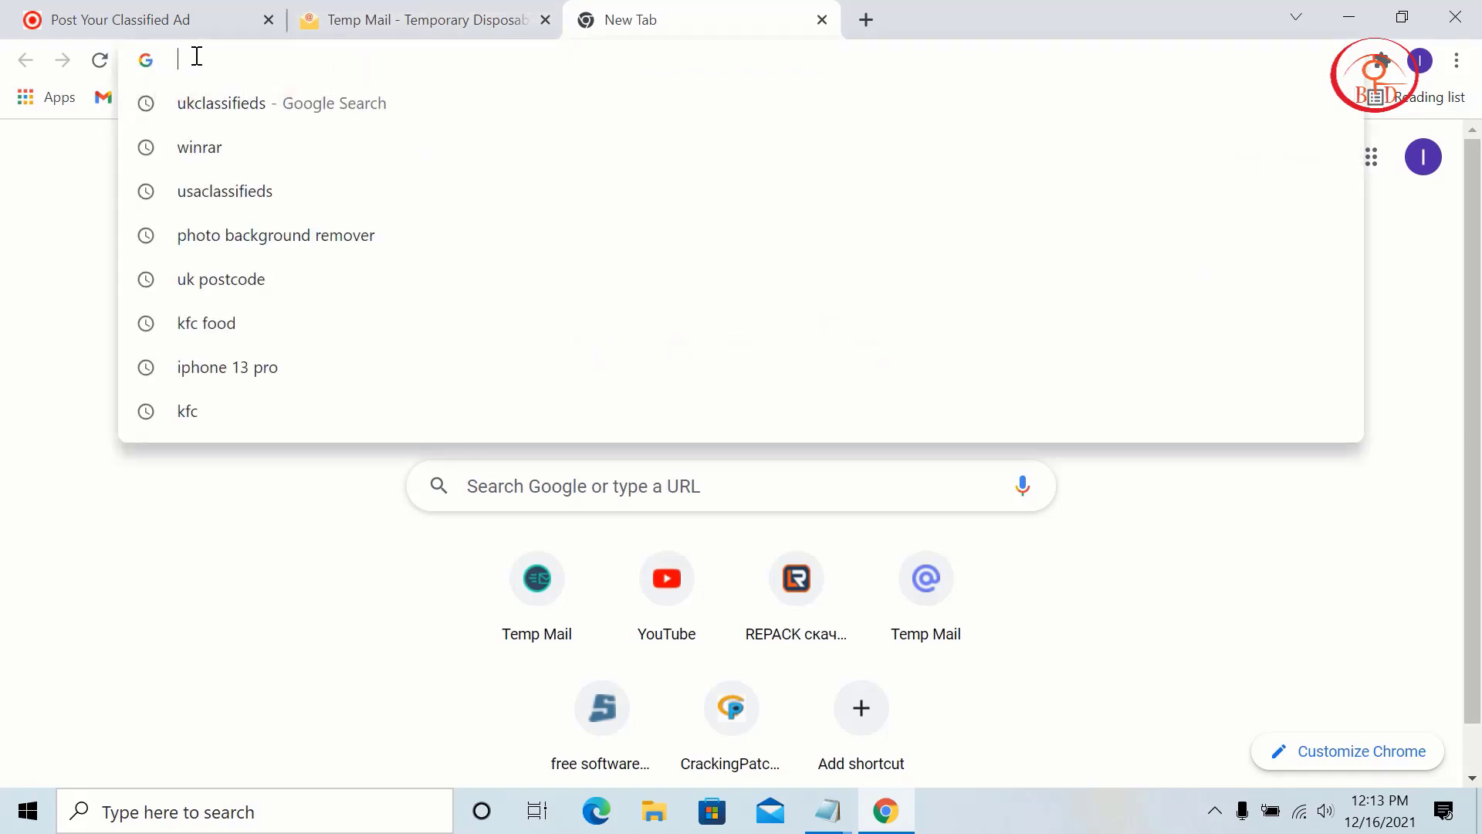
{"action": "type", "text": "cpaf"}
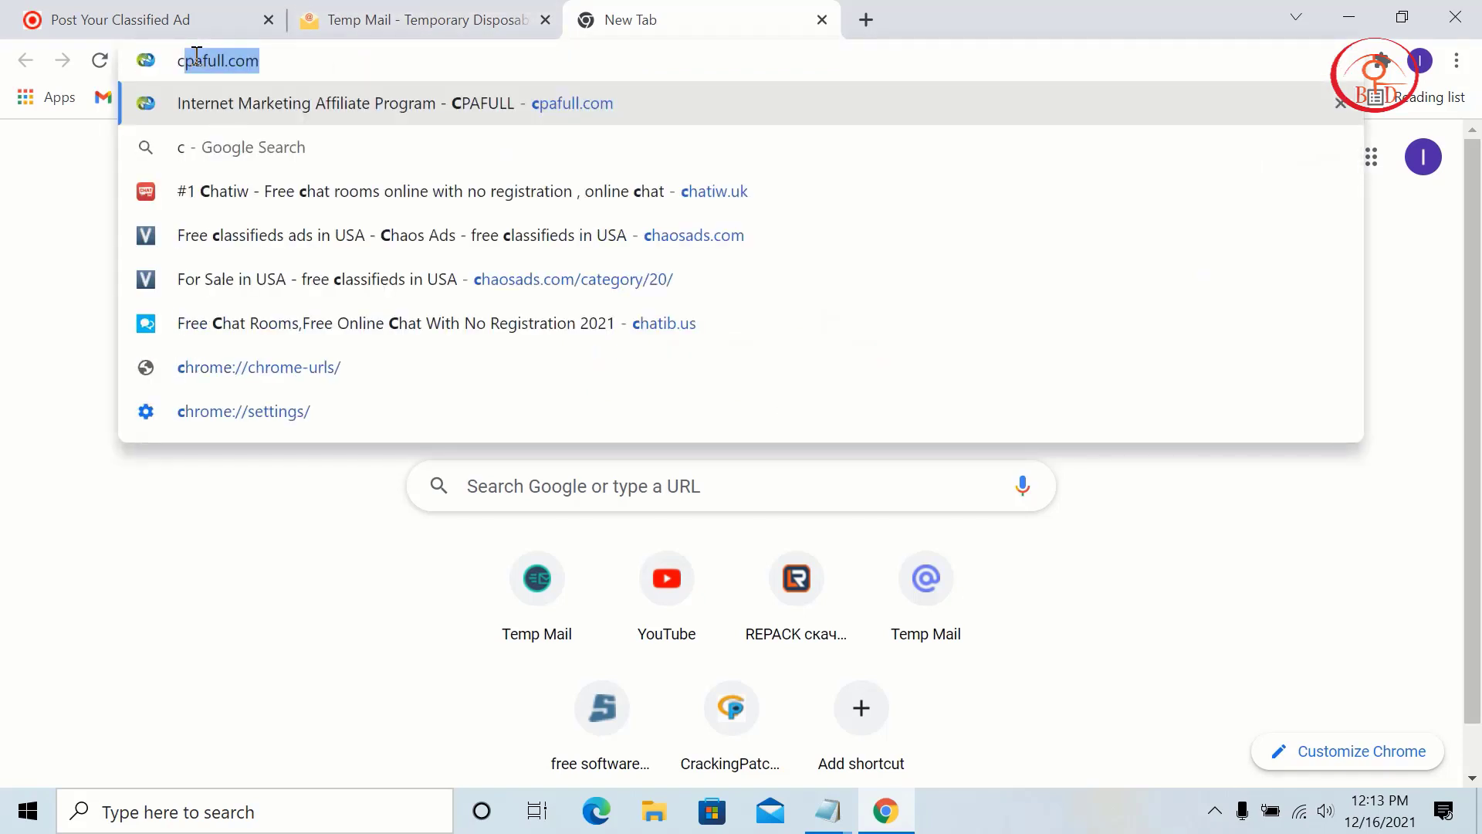
{"action": "left_click", "coordinate": [308, 101]}
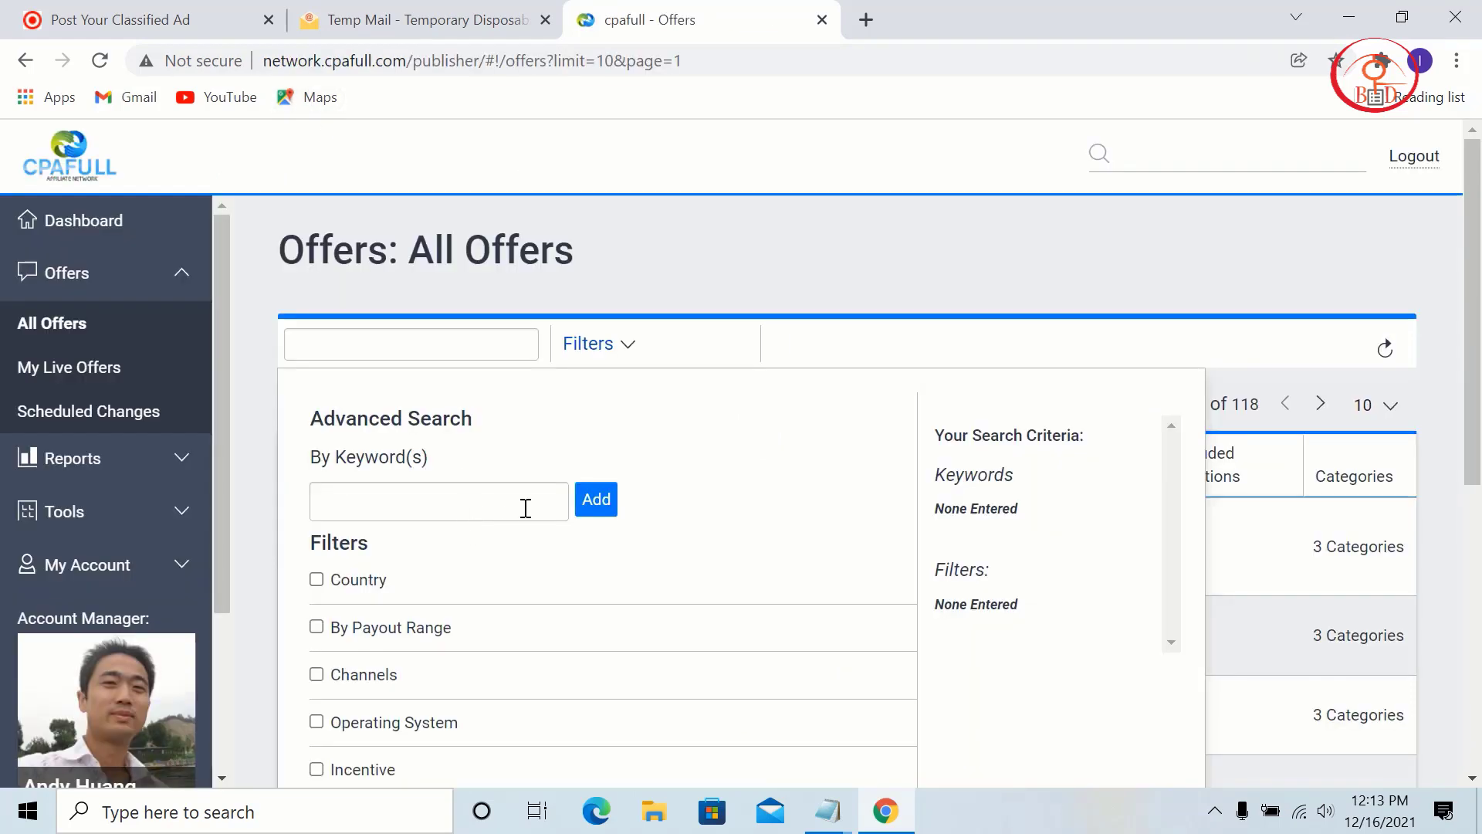
{"action": "left_click", "coordinate": [380, 469]}
{"action": "left_click", "coordinate": [437, 508]}
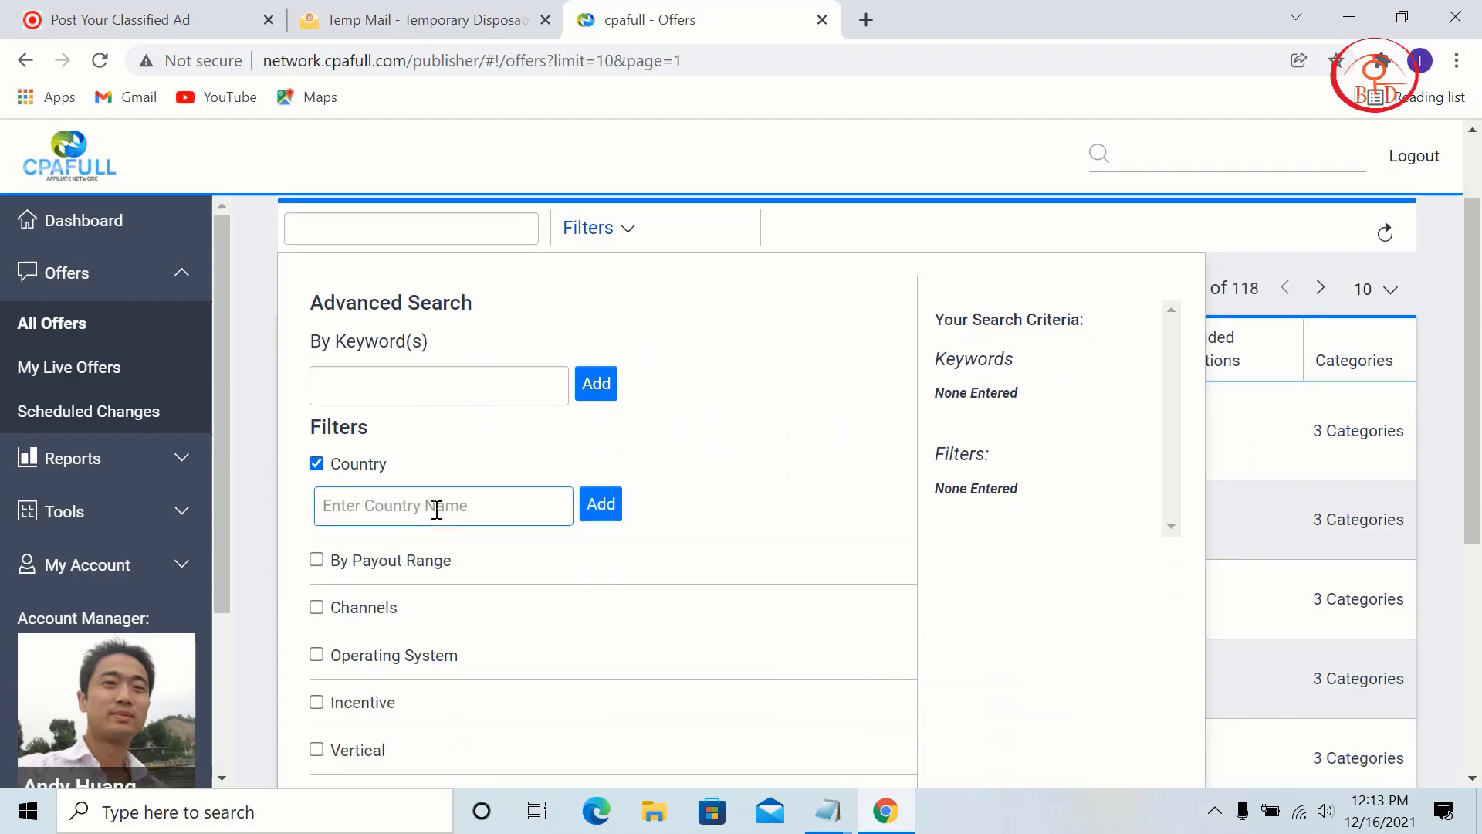
{"action": "type", "text": "un"}
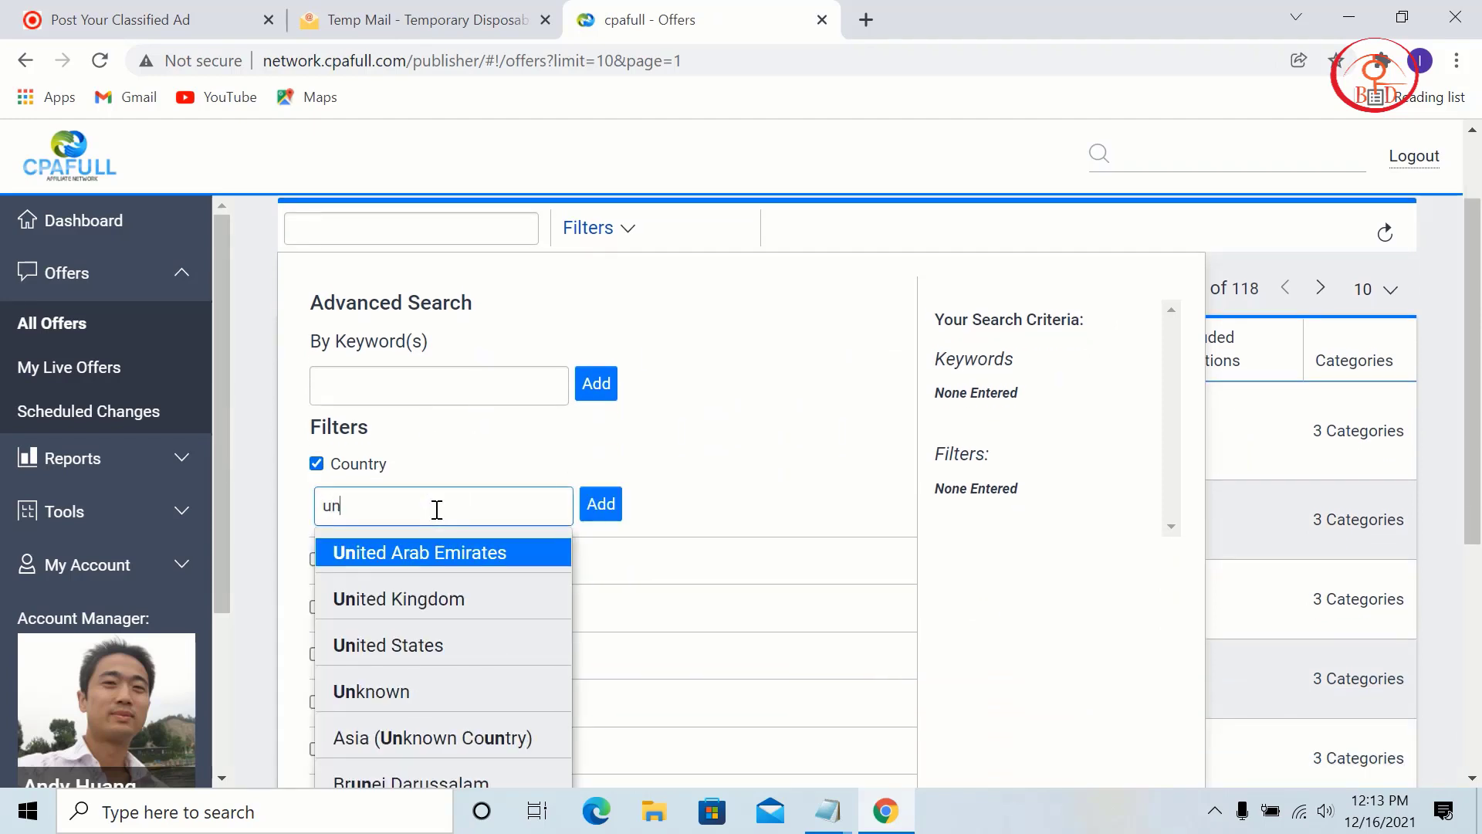
{"action": "left_click", "coordinate": [454, 599]}
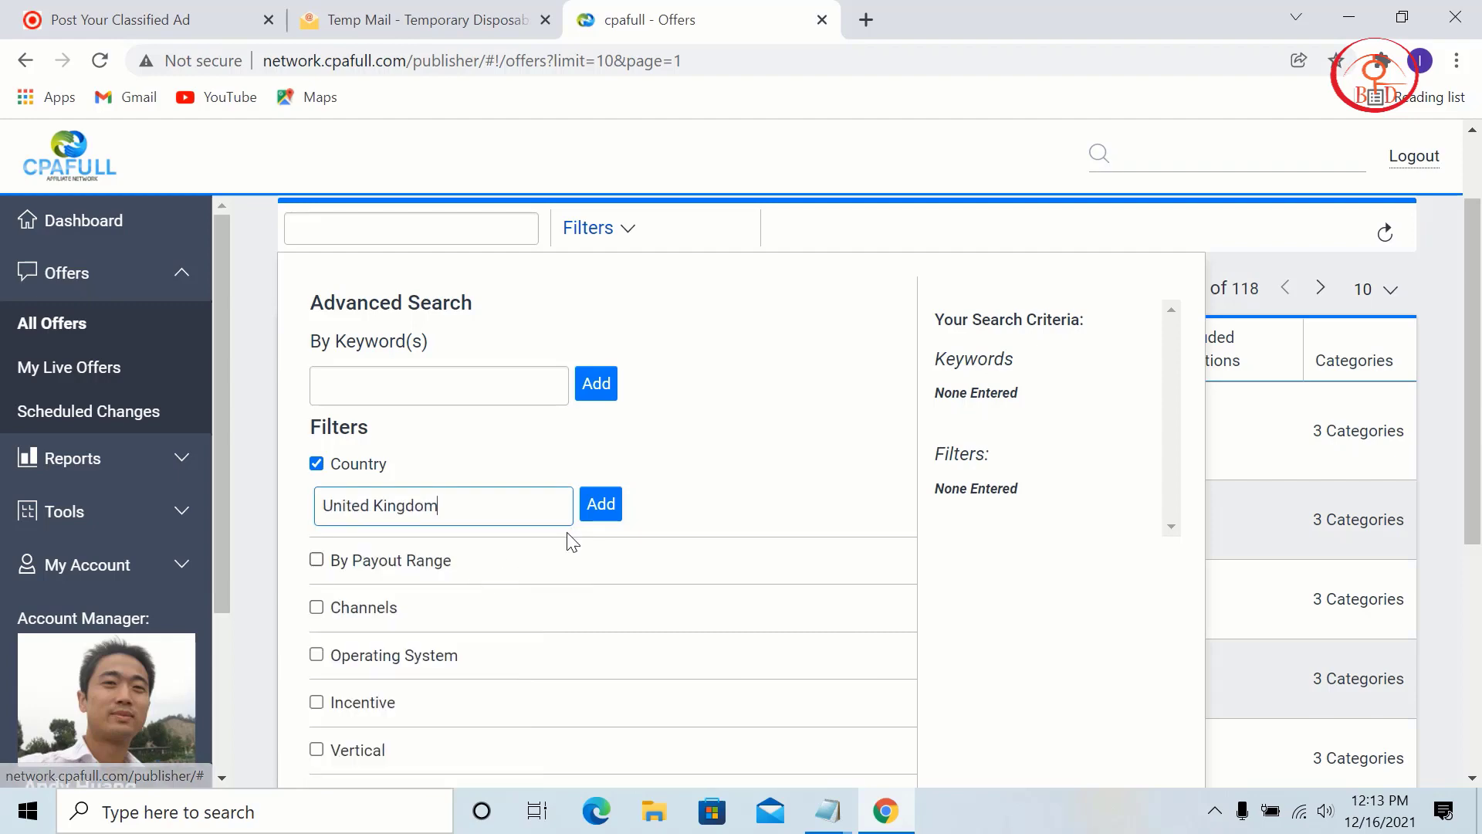
{"action": "left_click", "coordinate": [601, 503]}
{"action": "scroll", "coordinate": [460, 544], "scroll_direction": "down", "scroll_amount": 5}
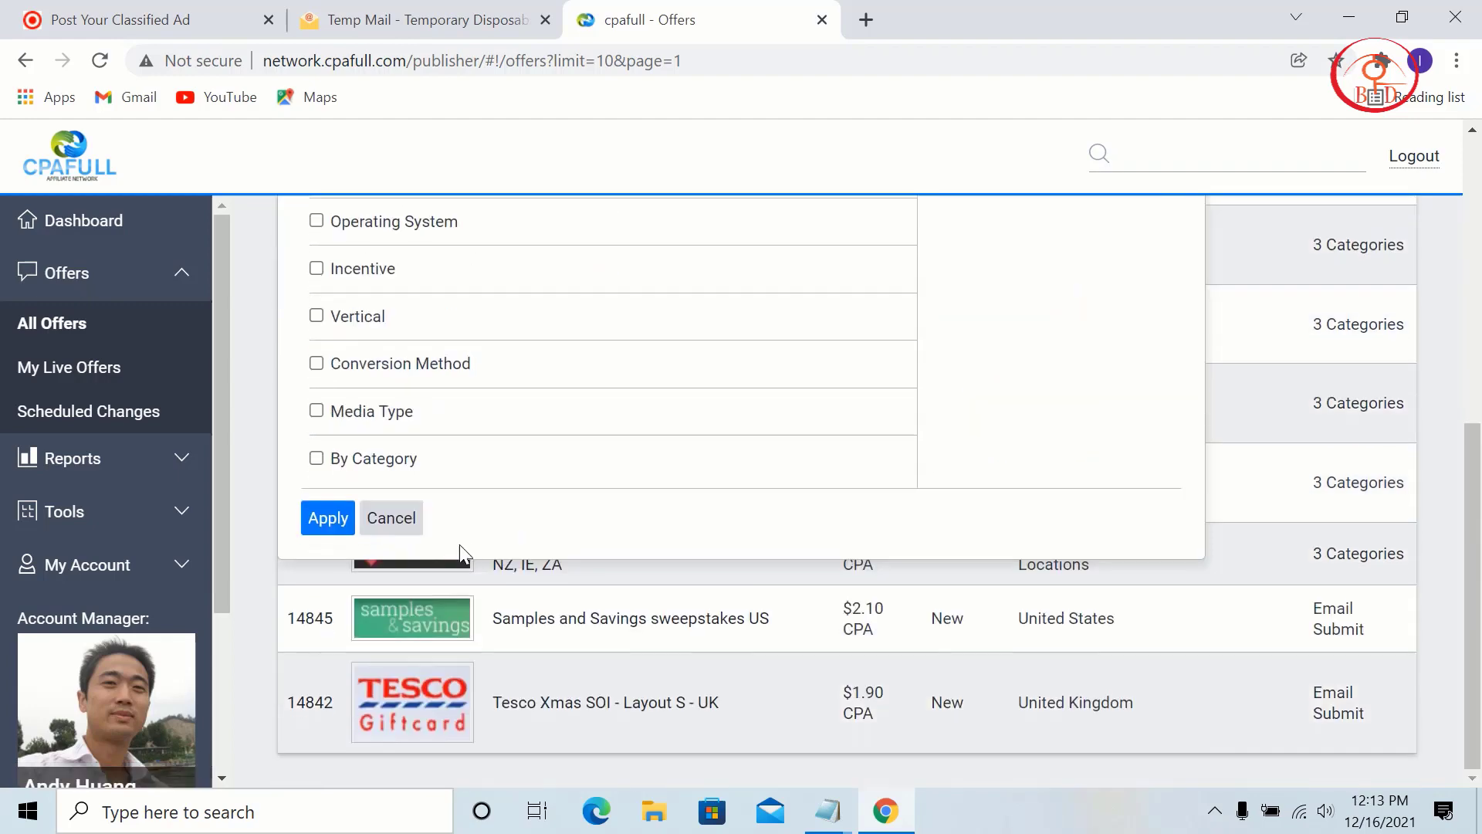
Step: Add the Health and Beauty category filter and apply both filters
{"action": "left_click", "coordinate": [351, 463]}
{"action": "left_click", "coordinate": [433, 498]}
{"action": "scroll", "coordinate": [369, 144], "scroll_direction": "down", "scroll_amount": 5}
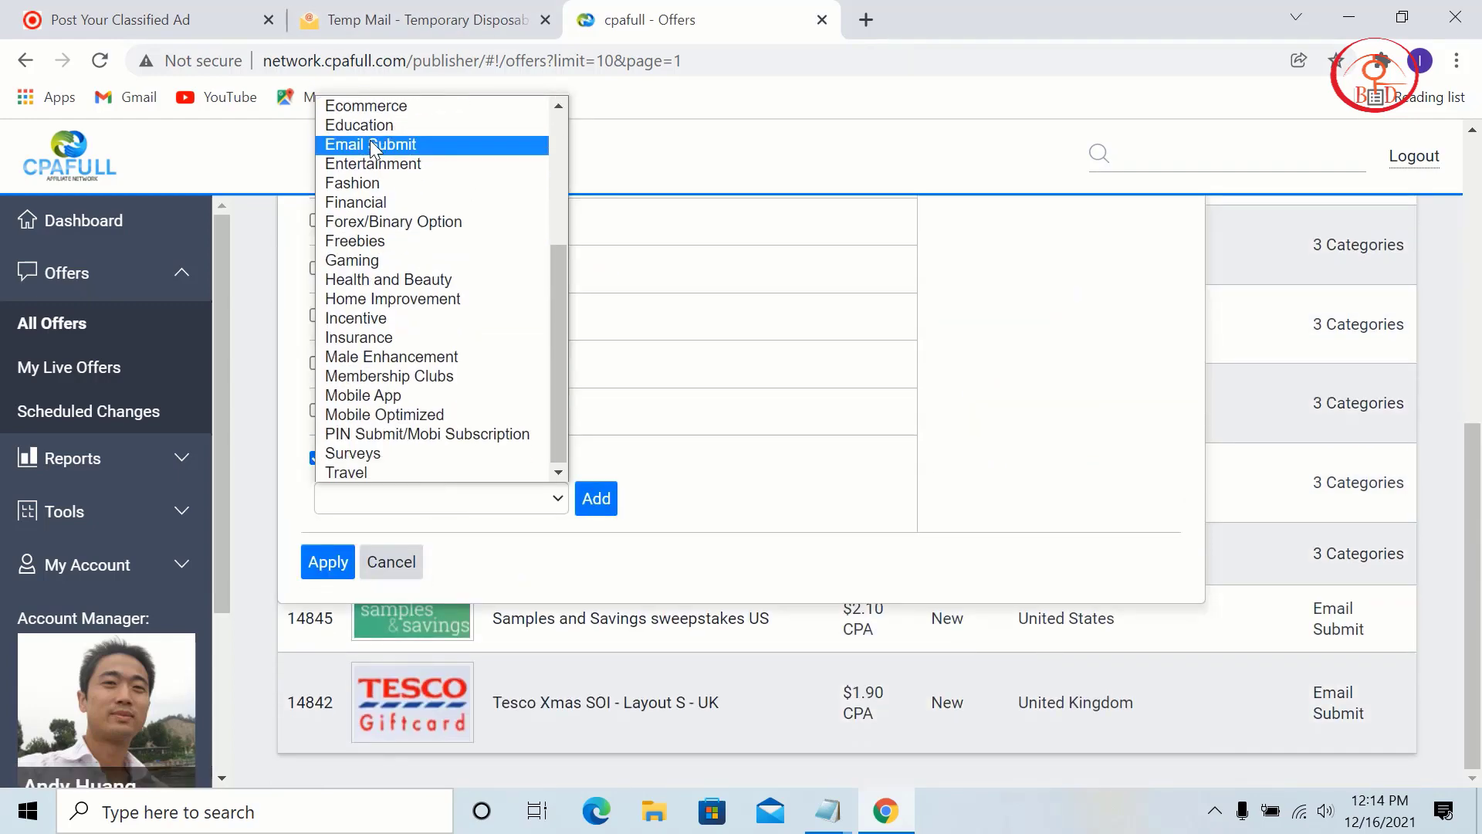
{"action": "left_click", "coordinate": [409, 280]}
{"action": "left_click", "coordinate": [595, 496]}
{"action": "left_click", "coordinate": [328, 561]}
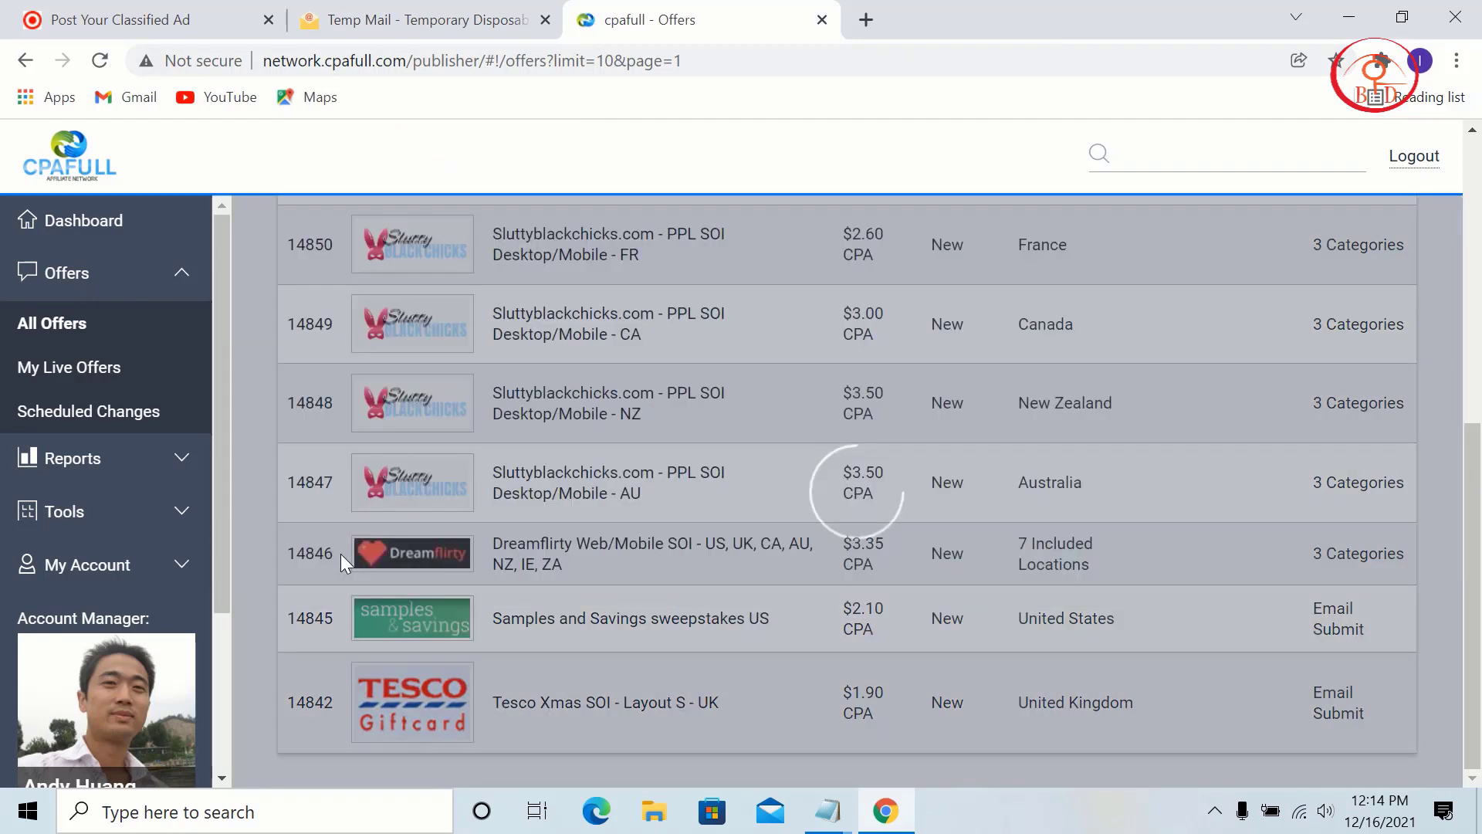
Step: Open the WatchTrack PPS - US offer and preview its landing page
{"action": "scroll", "coordinate": [641, 417], "scroll_direction": "down", "scroll_amount": 1}
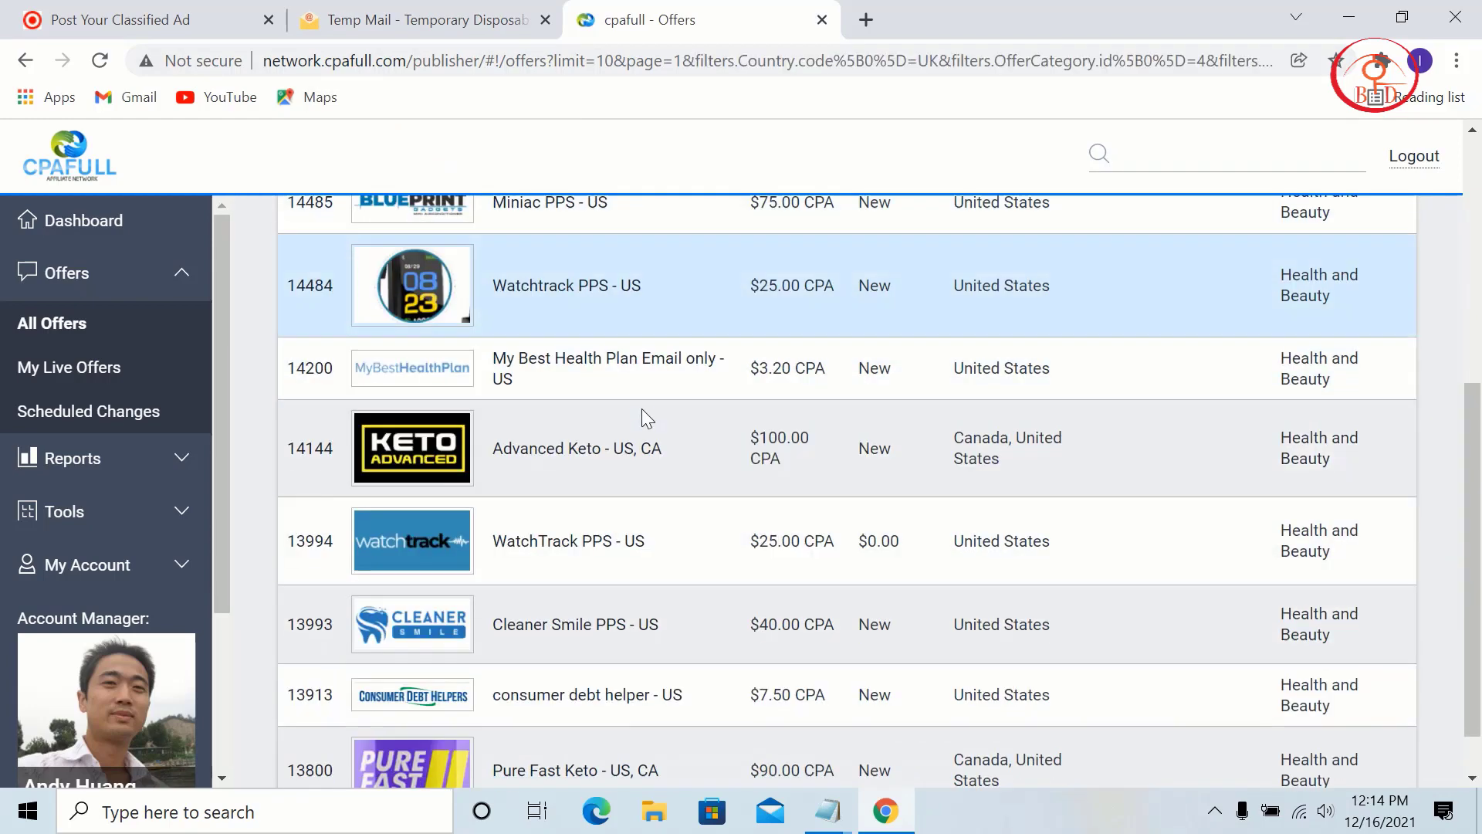
{"action": "left_click", "coordinate": [572, 544]}
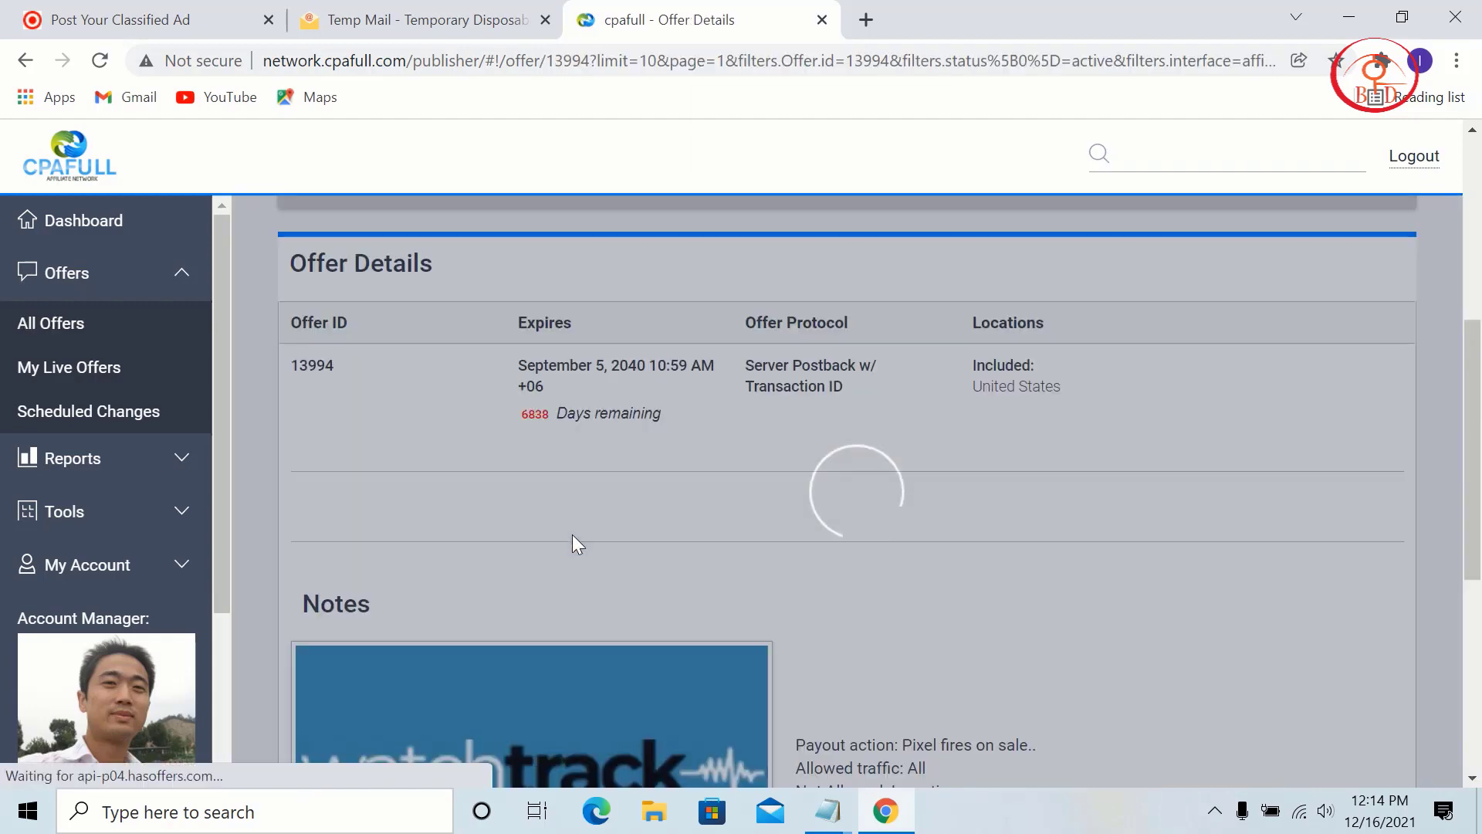
{"action": "scroll", "coordinate": [572, 534], "scroll_direction": "down", "scroll_amount": 7}
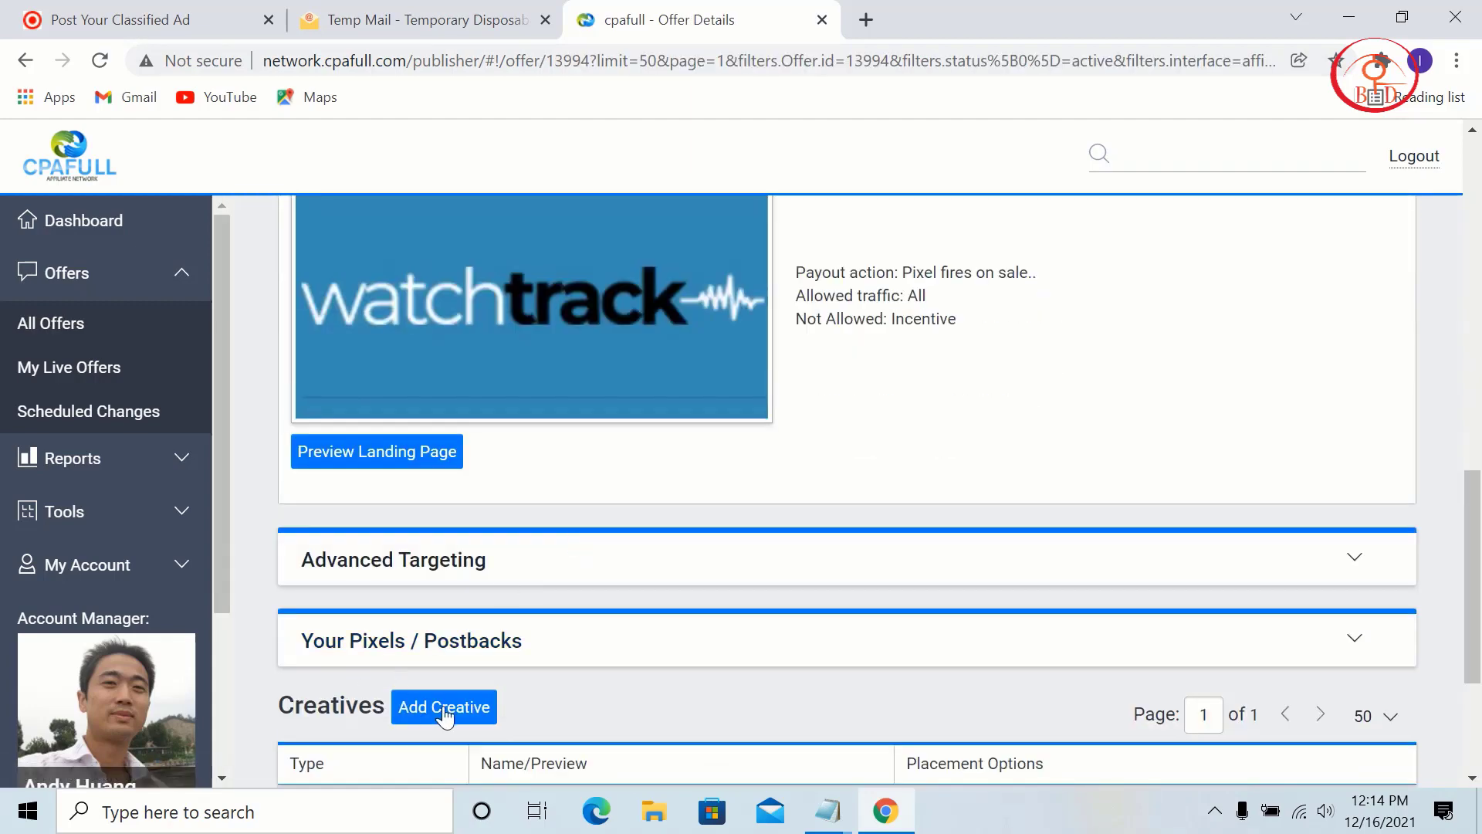
{"action": "left_click", "coordinate": [433, 461]}
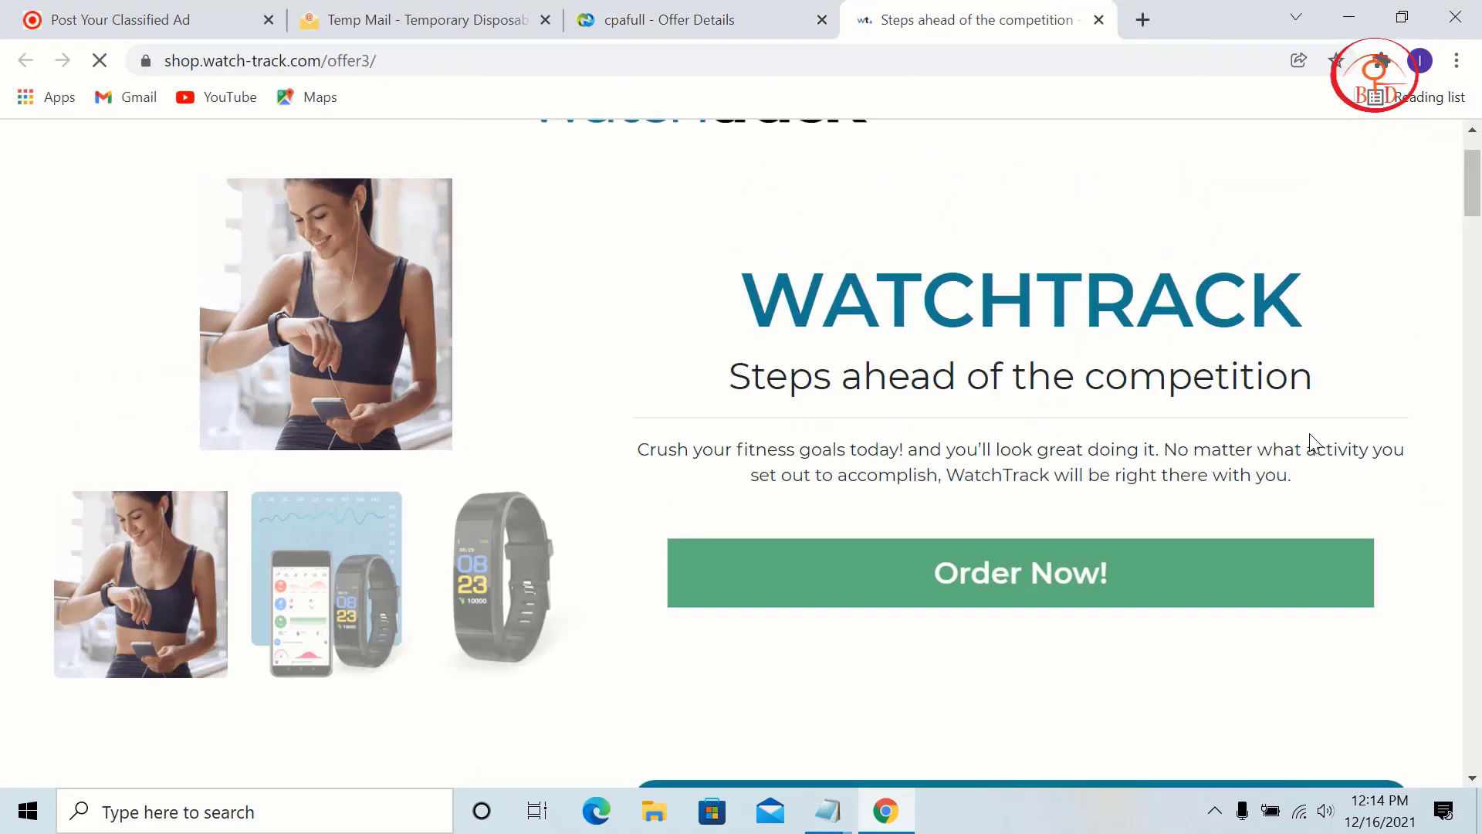
Step: Copy the WATCHTRACK heading and tagline and paste it as the ad title
{"action": "left_click_drag", "start_coordinate": [1332, 380], "coordinate": [737, 274]}
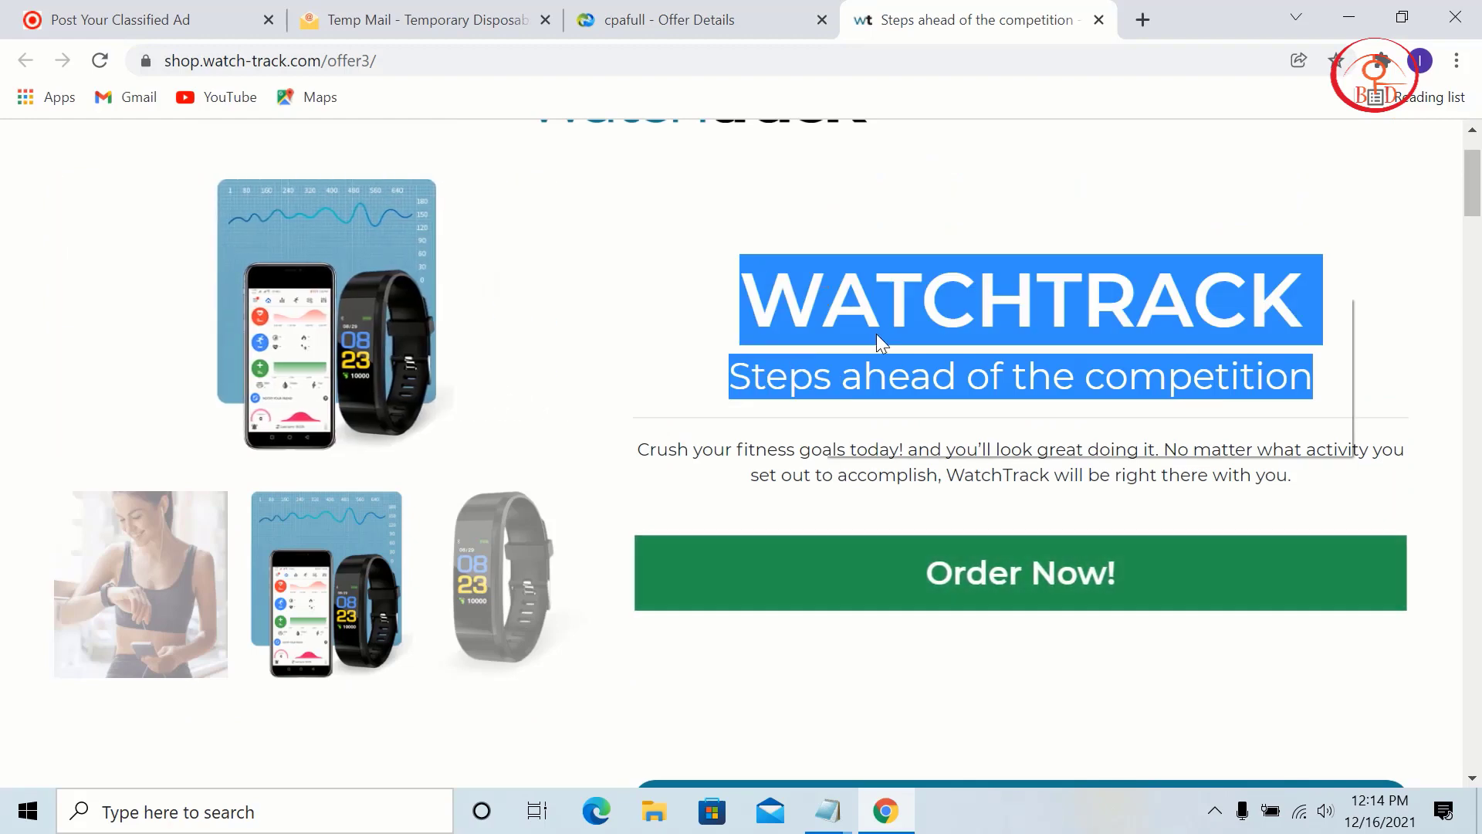
{"action": "right_click", "coordinate": [825, 298]}
{"action": "left_click", "coordinate": [886, 312]}
{"action": "left_click", "coordinate": [2, 6]}
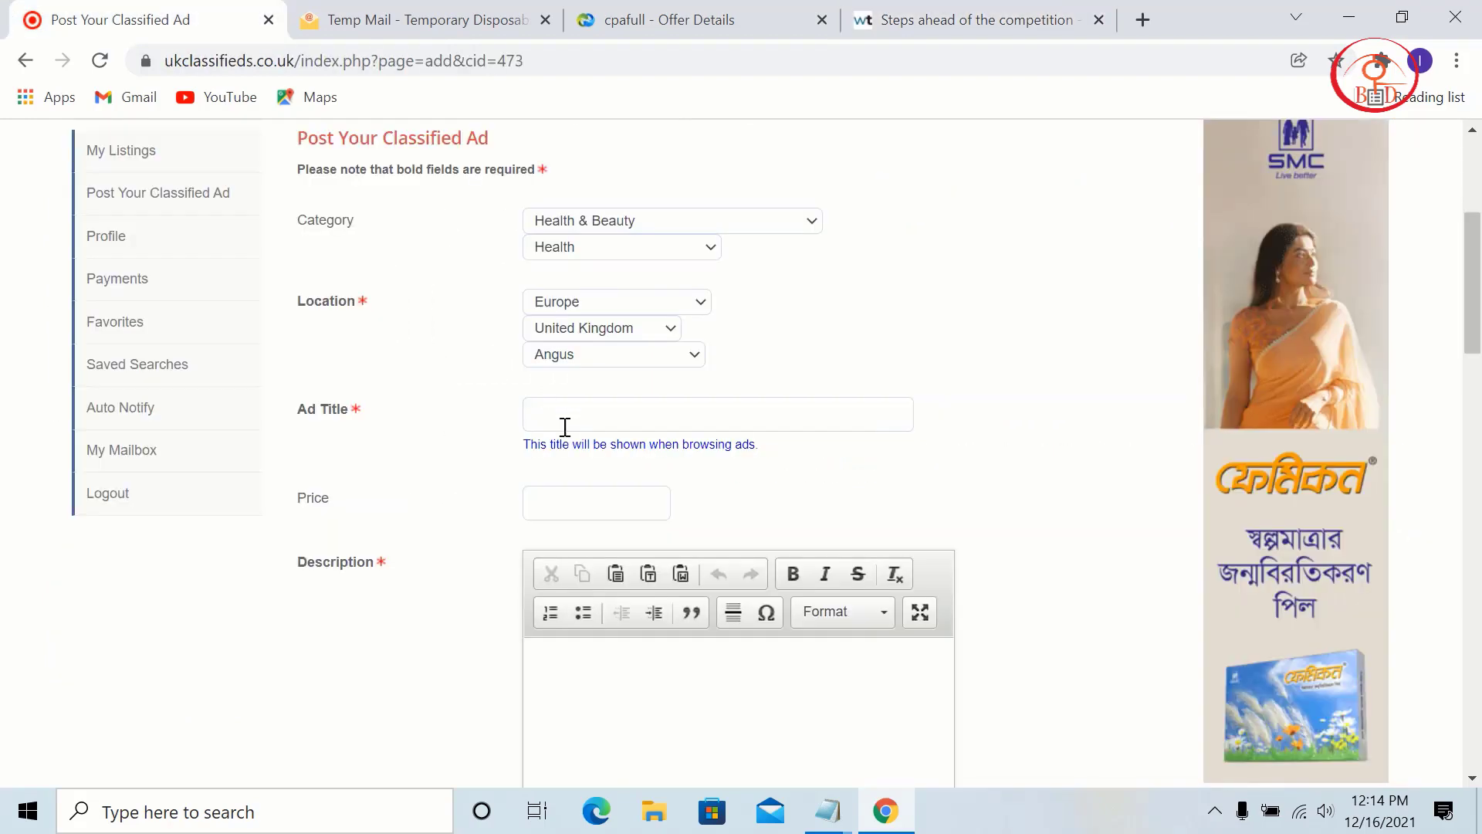
{"action": "left_click", "coordinate": [608, 408]}
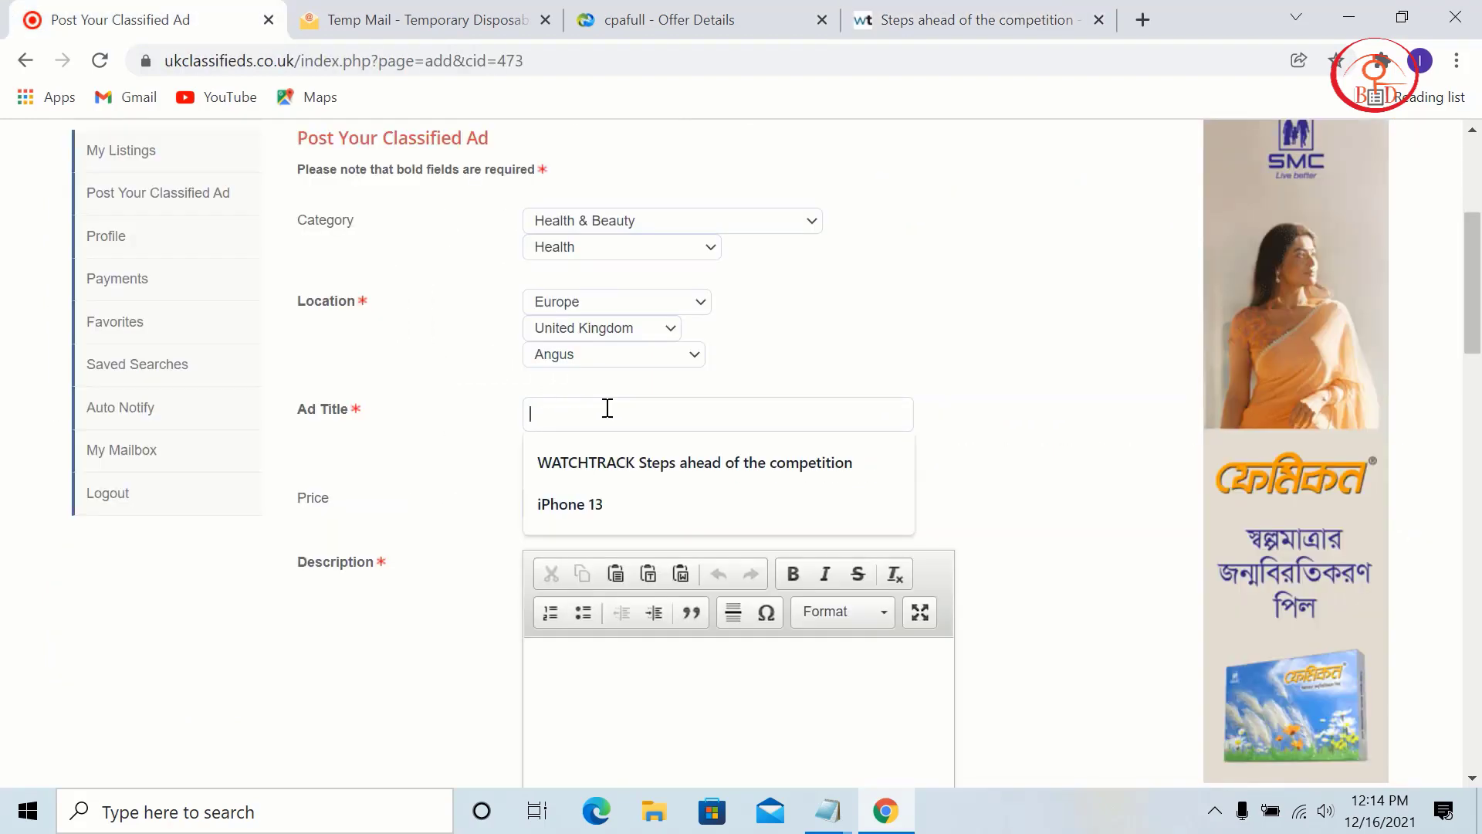
{"action": "key", "text": "ctrl+v"}
Step: Set the ad price to 32 and click into the description before returning to the landing page
{"action": "left_click", "coordinate": [635, 503]}
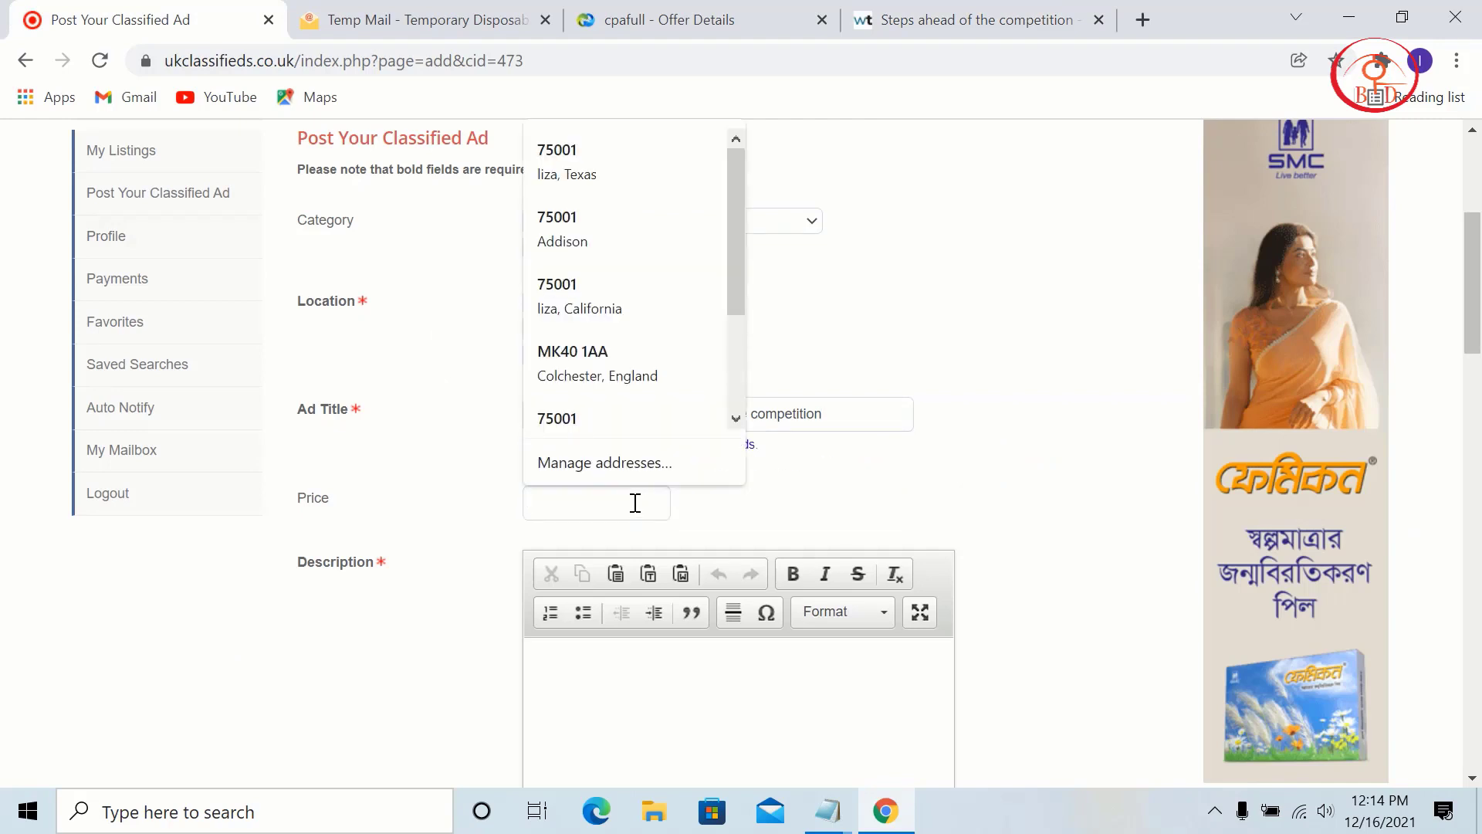
{"action": "type", "text": "32$"}
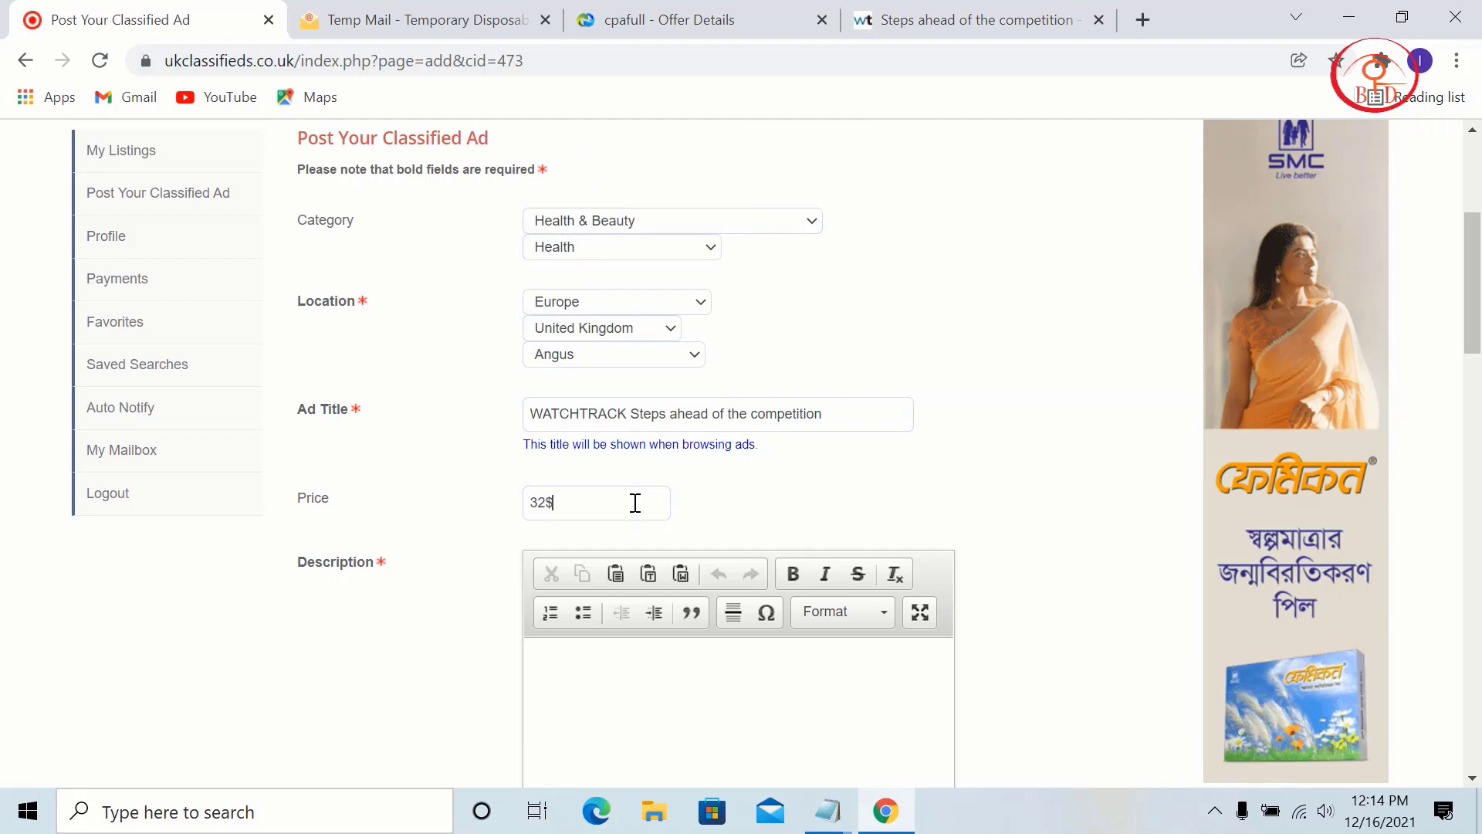
{"action": "scroll", "coordinate": [798, 503], "scroll_direction": "down", "scroll_amount": 2}
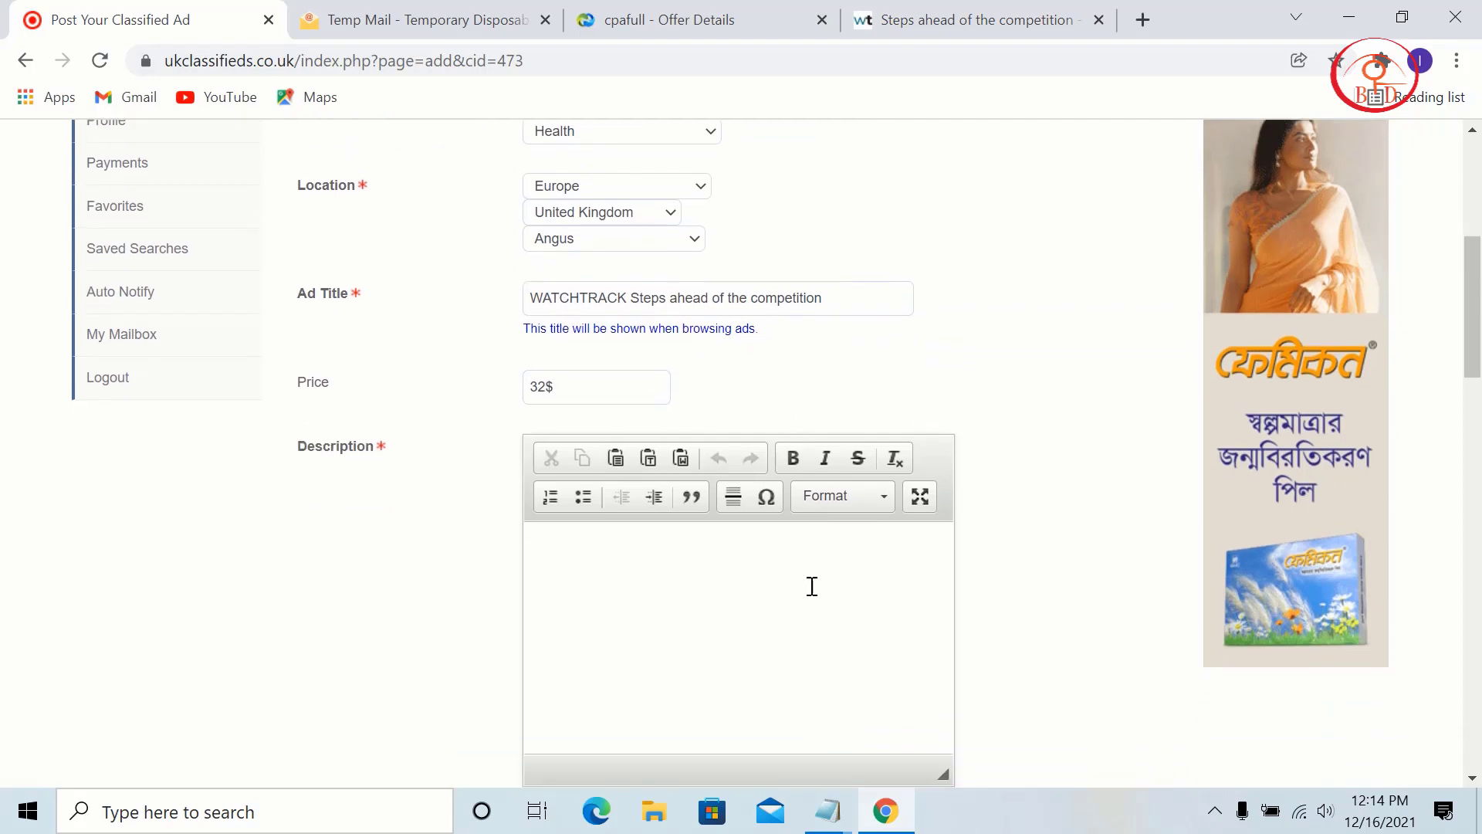
{"action": "left_click", "coordinate": [749, 590]}
{"action": "left_click", "coordinate": [973, 17]}
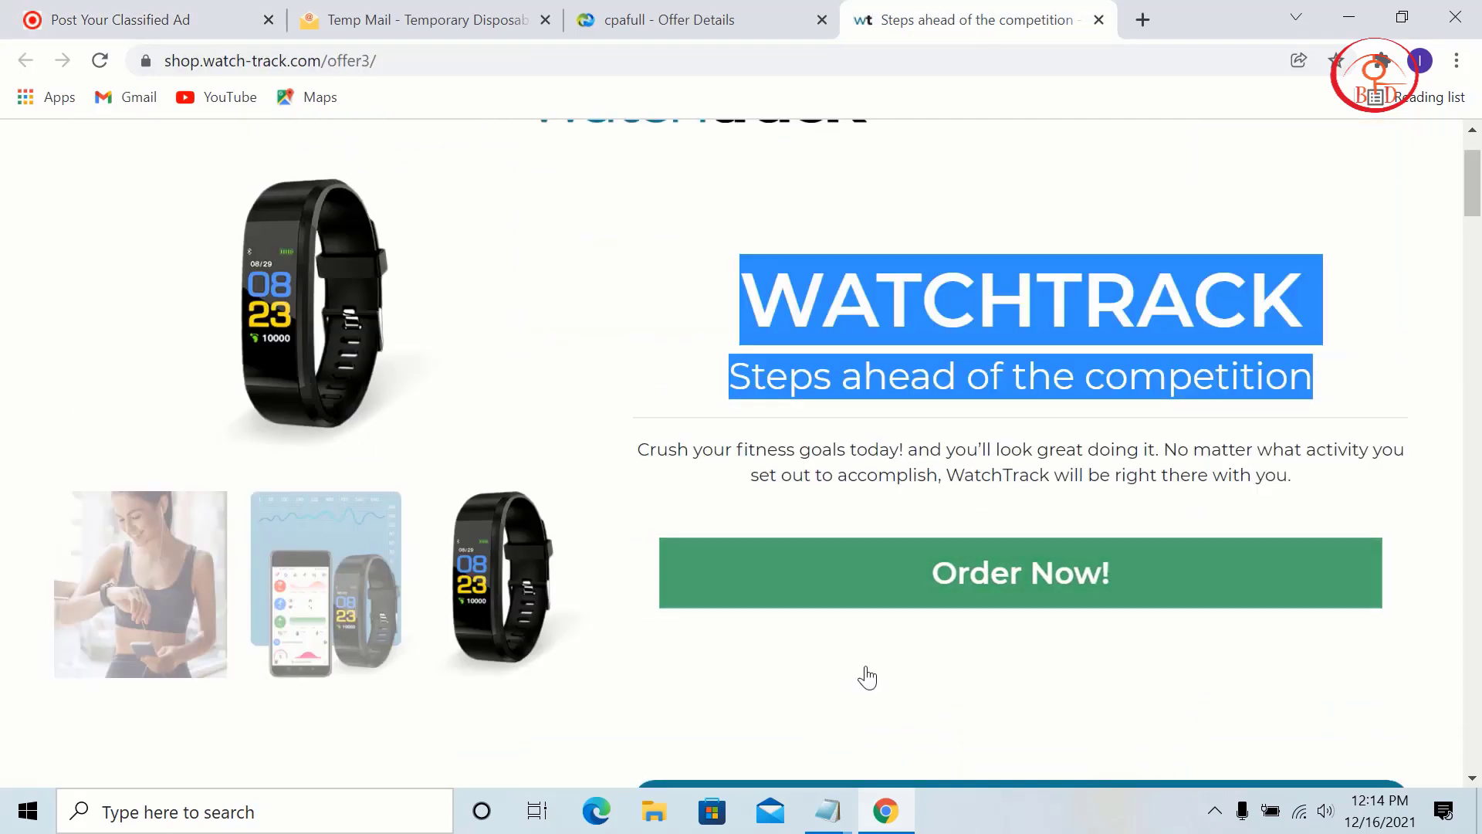
Step: Copy the Premium Features Built to Last heading and paragraph into the ad Description
{"action": "scroll", "coordinate": [867, 677], "scroll_direction": "down", "scroll_amount": 10}
{"action": "left_click_drag", "start_coordinate": [1052, 400], "coordinate": [420, 252]}
{"action": "right_click", "coordinate": [487, 264]}
{"action": "left_click", "coordinate": [516, 278]}
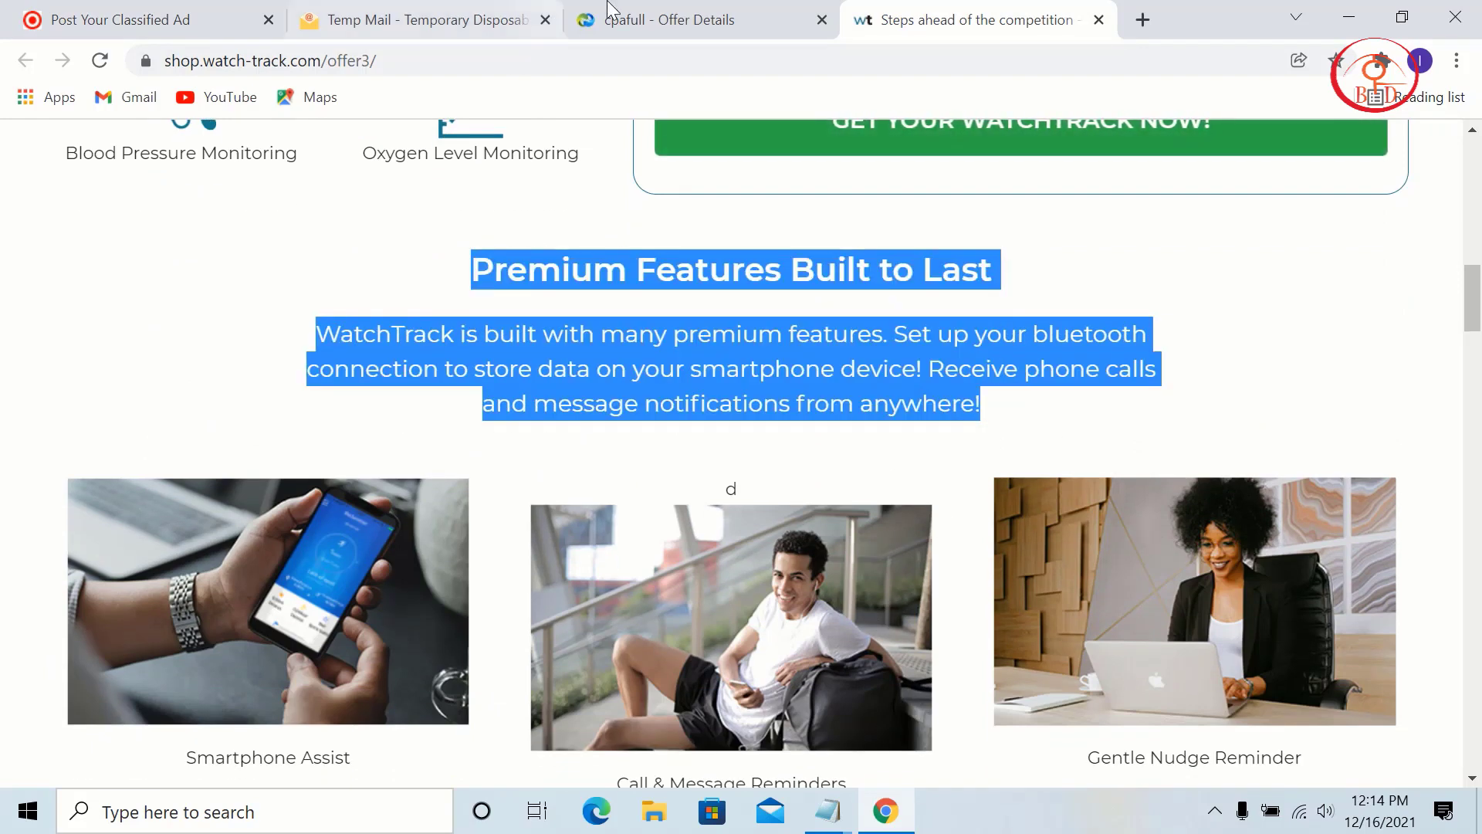
{"action": "left_click", "coordinate": [610, 9]}
{"action": "left_click", "coordinate": [174, 21]}
{"action": "right_click", "coordinate": [722, 586]}
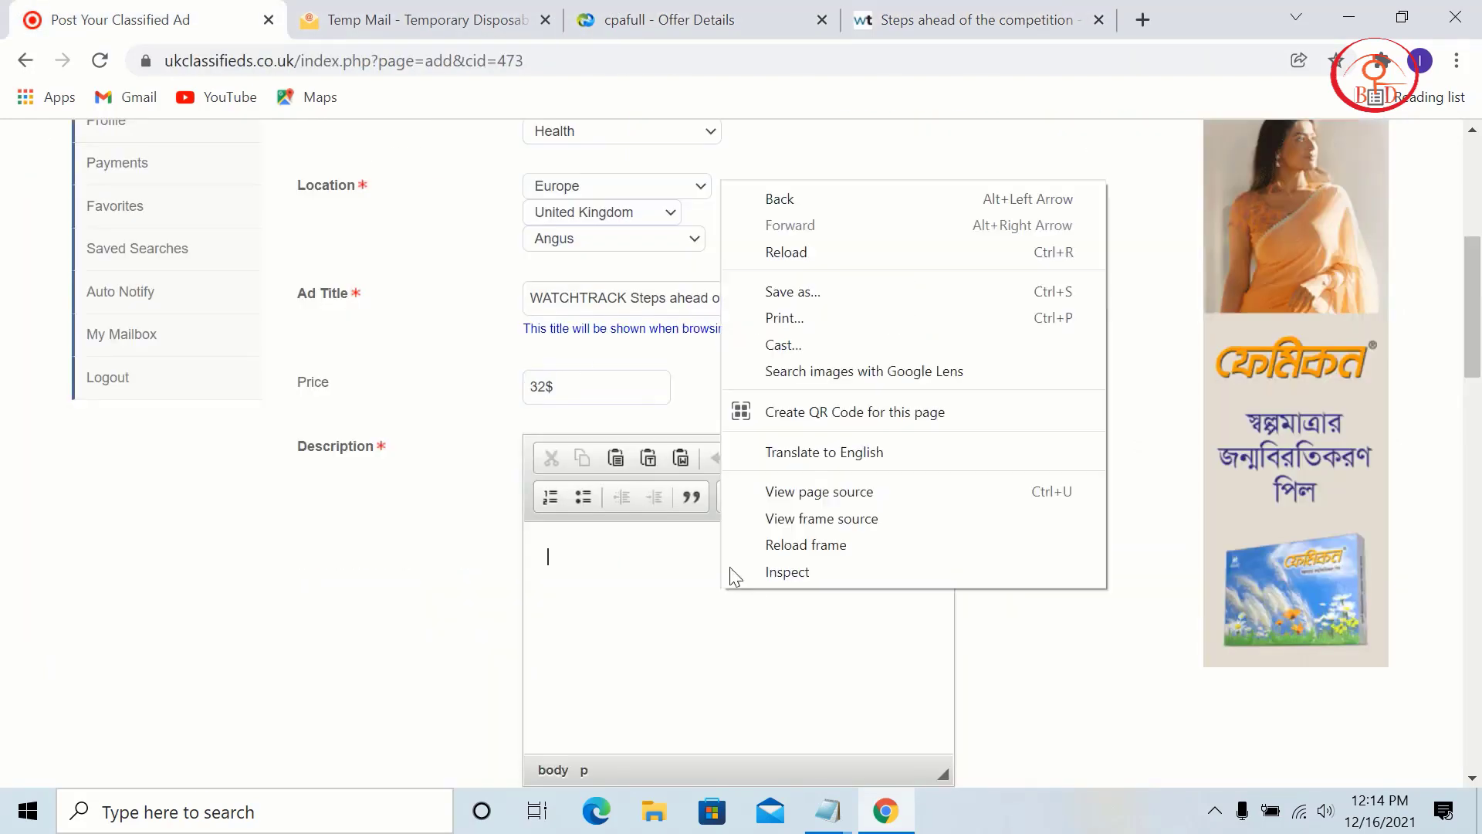
{"action": "left_click", "coordinate": [633, 552]}
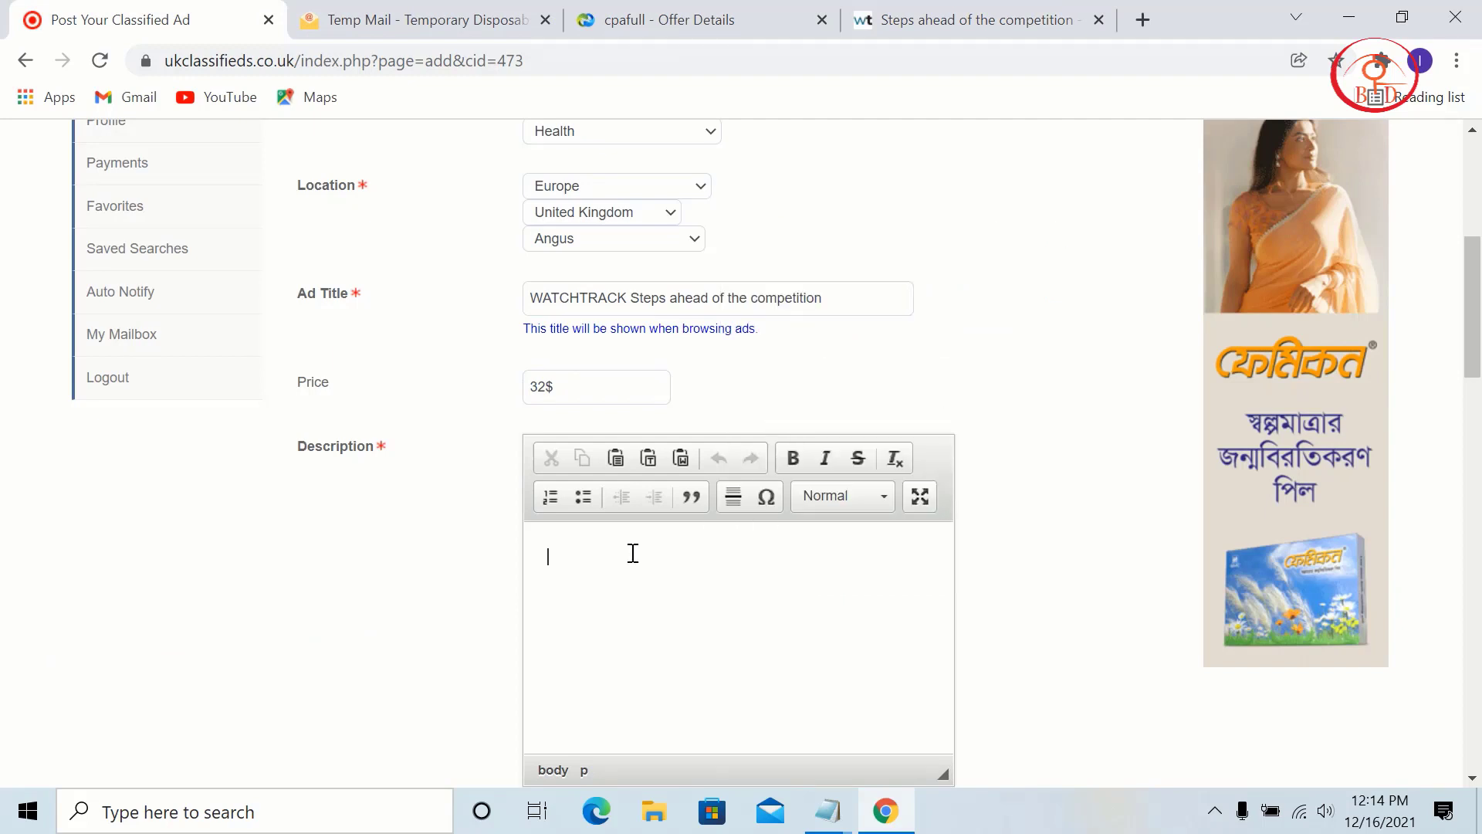
{"action": "key", "text": "ctrl+v"}
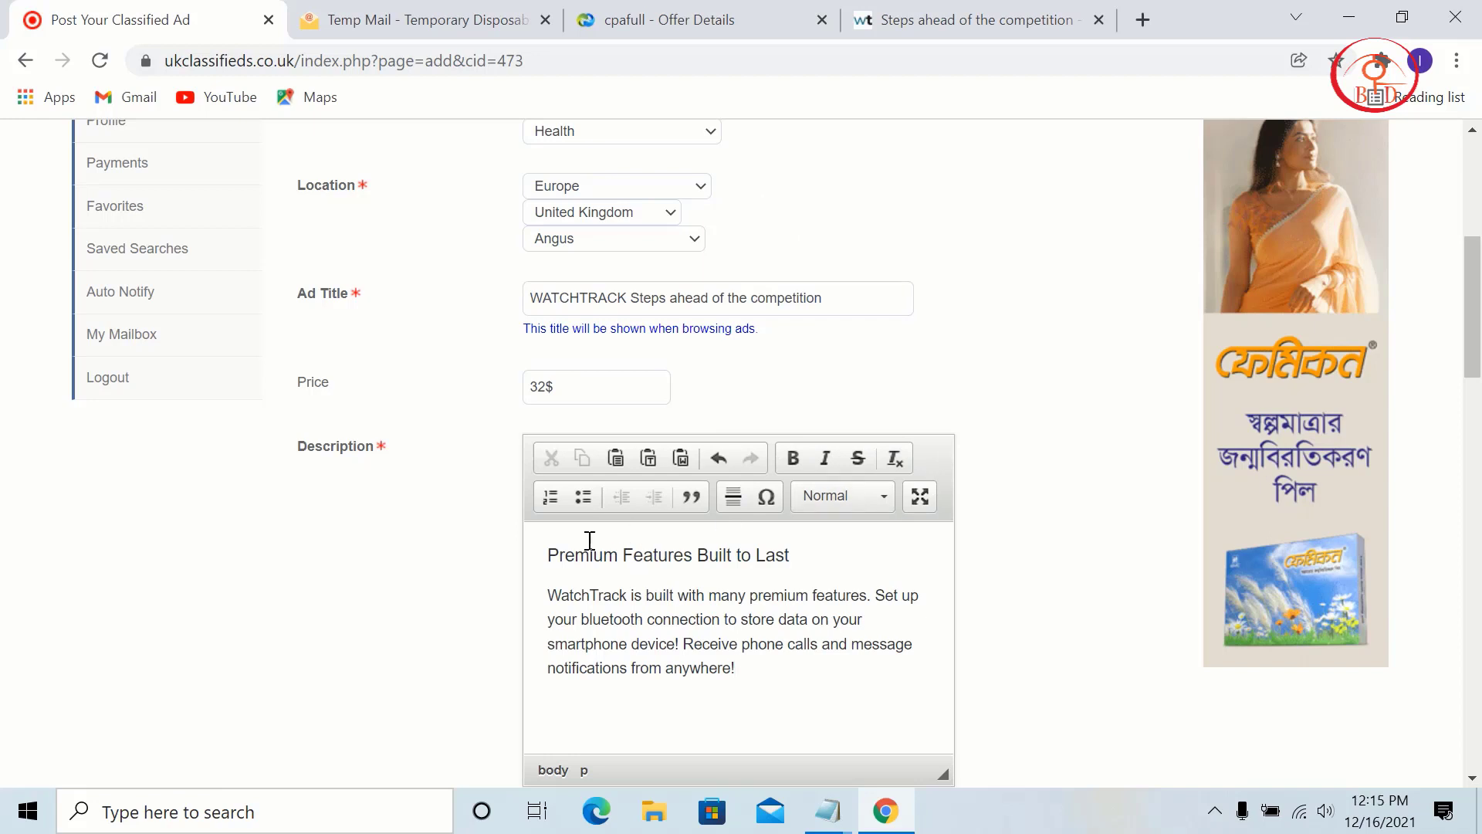
Step: Make the Premium Features Built to Last heading bold
{"action": "left_click_drag", "start_coordinate": [556, 548], "coordinate": [812, 553]}
{"action": "double_click", "coordinate": [772, 555]}
{"action": "triple_click", "coordinate": [522, 556]}
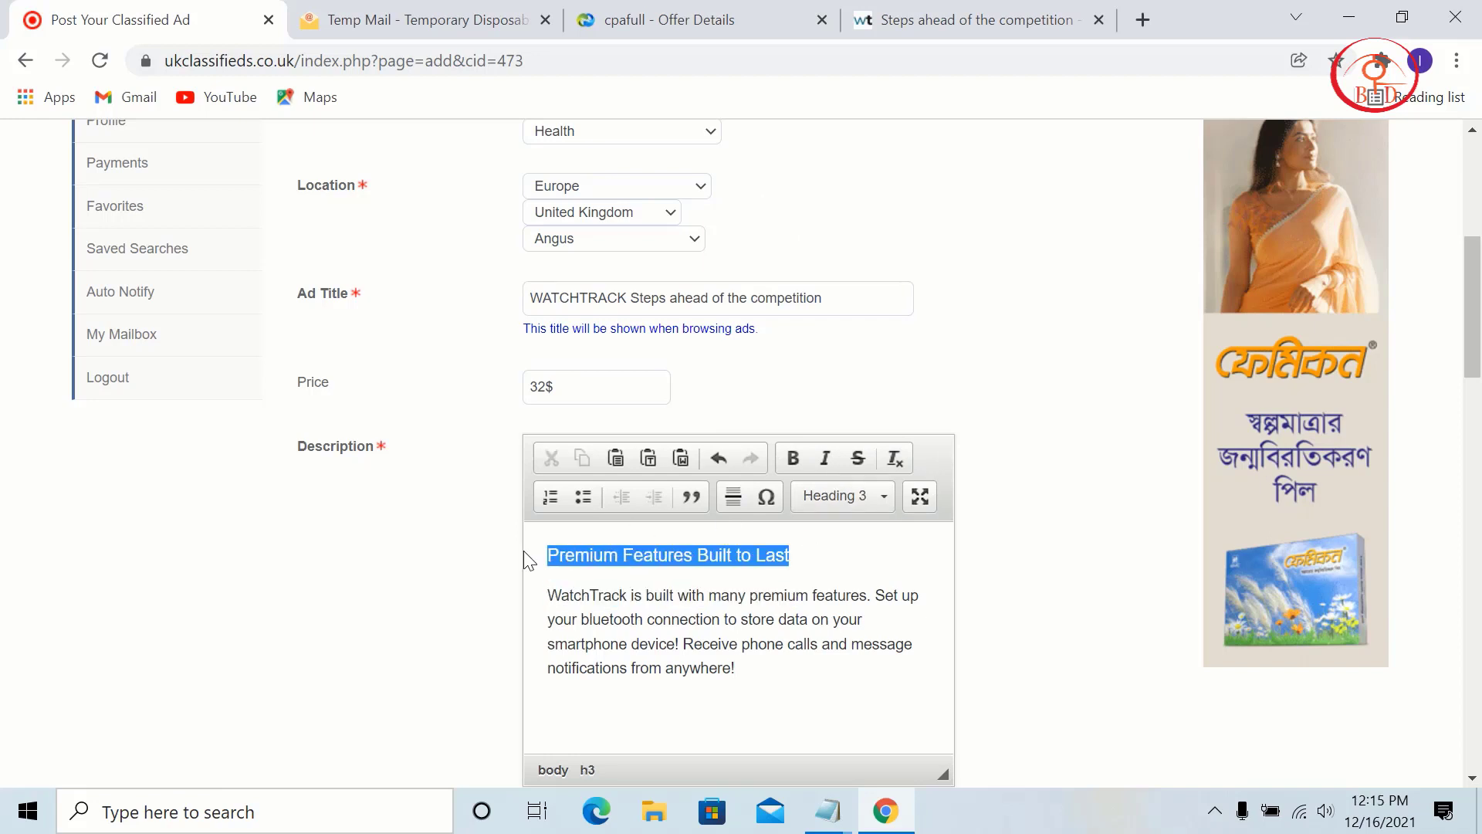
{"action": "left_click", "coordinate": [793, 458]}
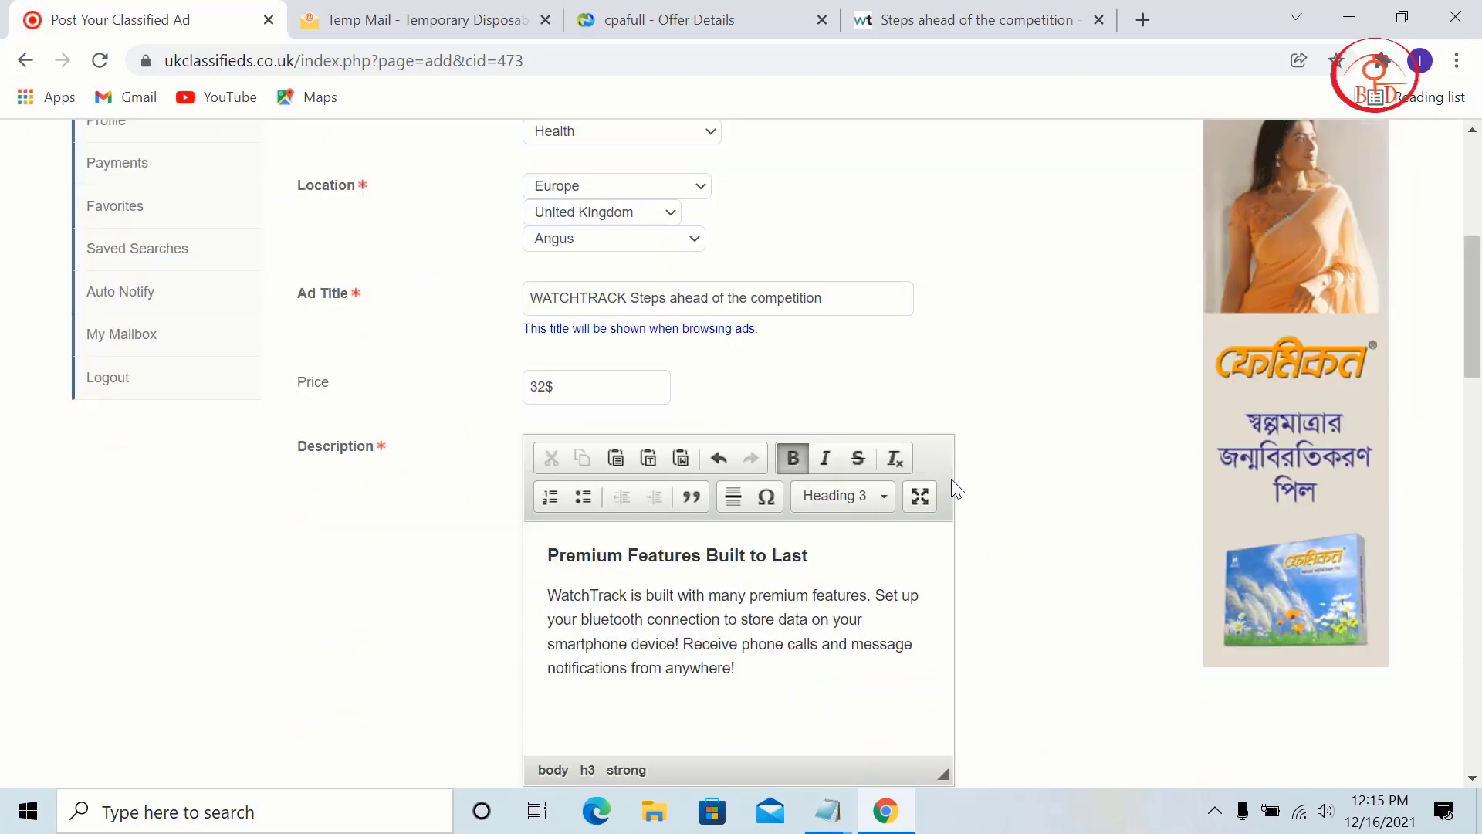
Step: Scroll to the contact person field, then check the CPAfull offer and Tempmailo tabs
{"action": "scroll", "coordinate": [952, 478], "scroll_direction": "down", "scroll_amount": 5}
{"action": "scroll", "coordinate": [953, 466], "scroll_direction": "down", "scroll_amount": 1}
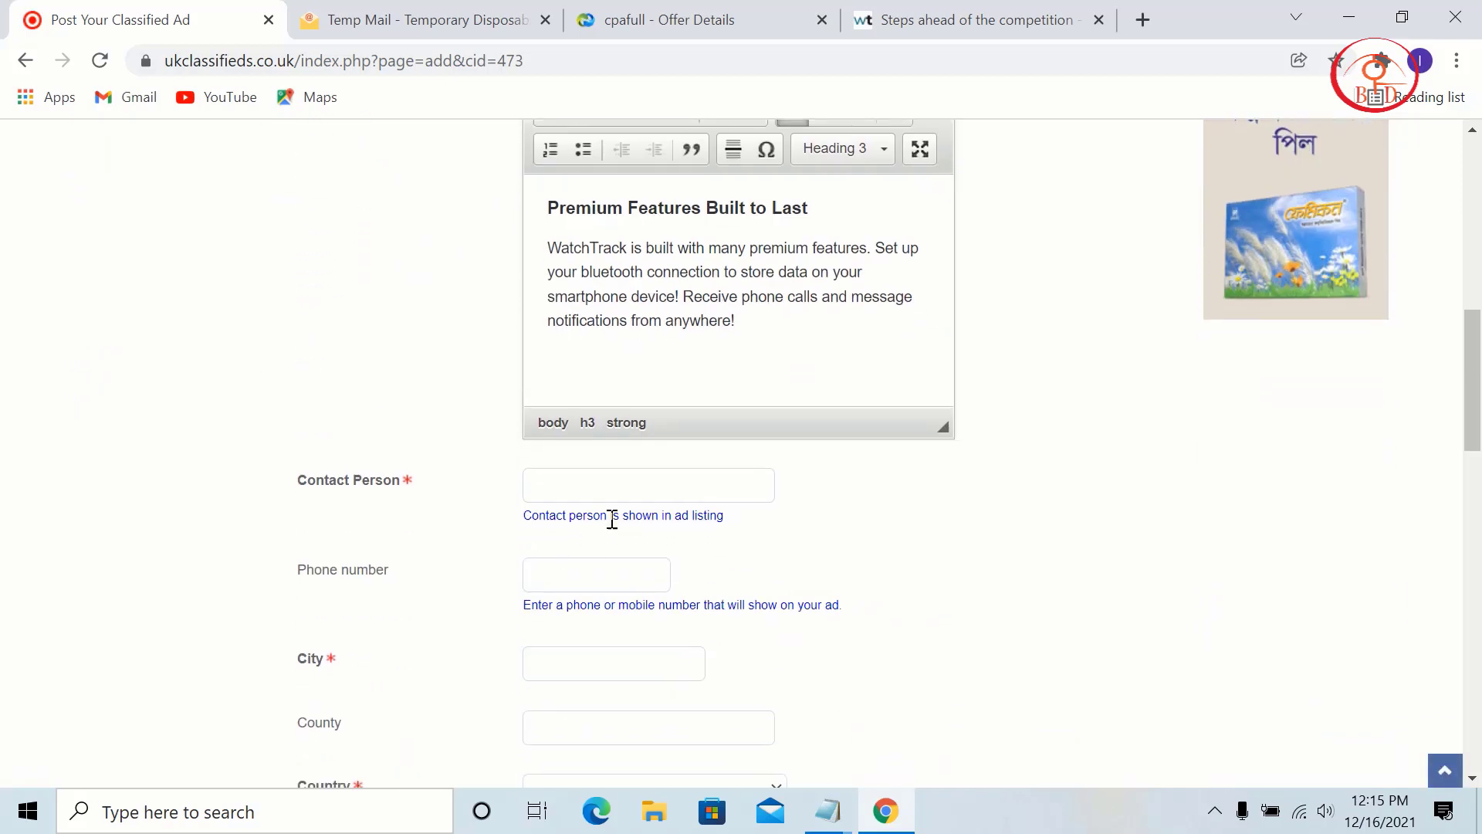
{"action": "left_click", "coordinate": [652, 480]}
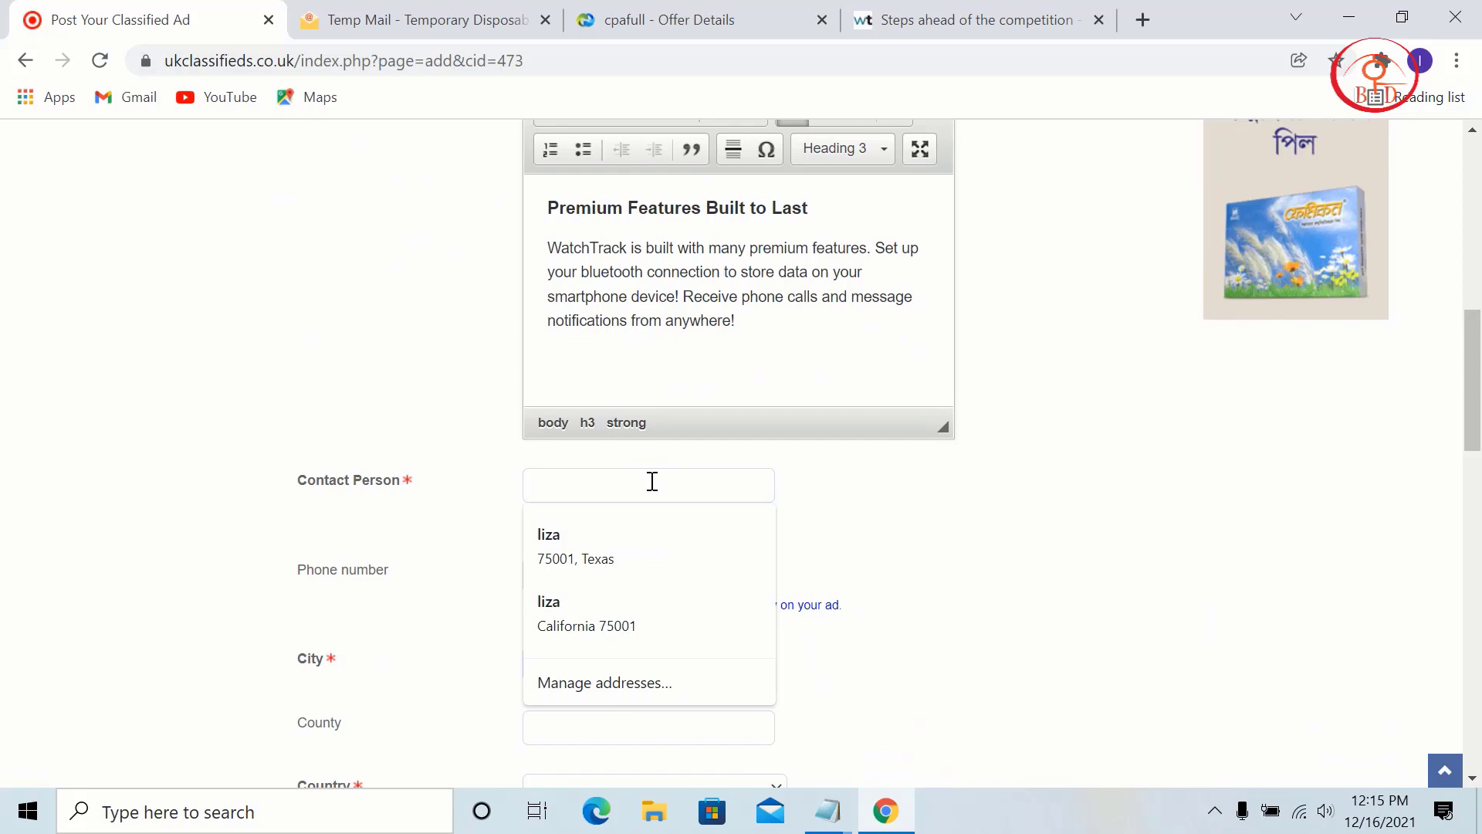
{"action": "left_click", "coordinate": [752, 9]}
{"action": "scroll", "coordinate": [933, 391], "scroll_direction": "up", "scroll_amount": 15}
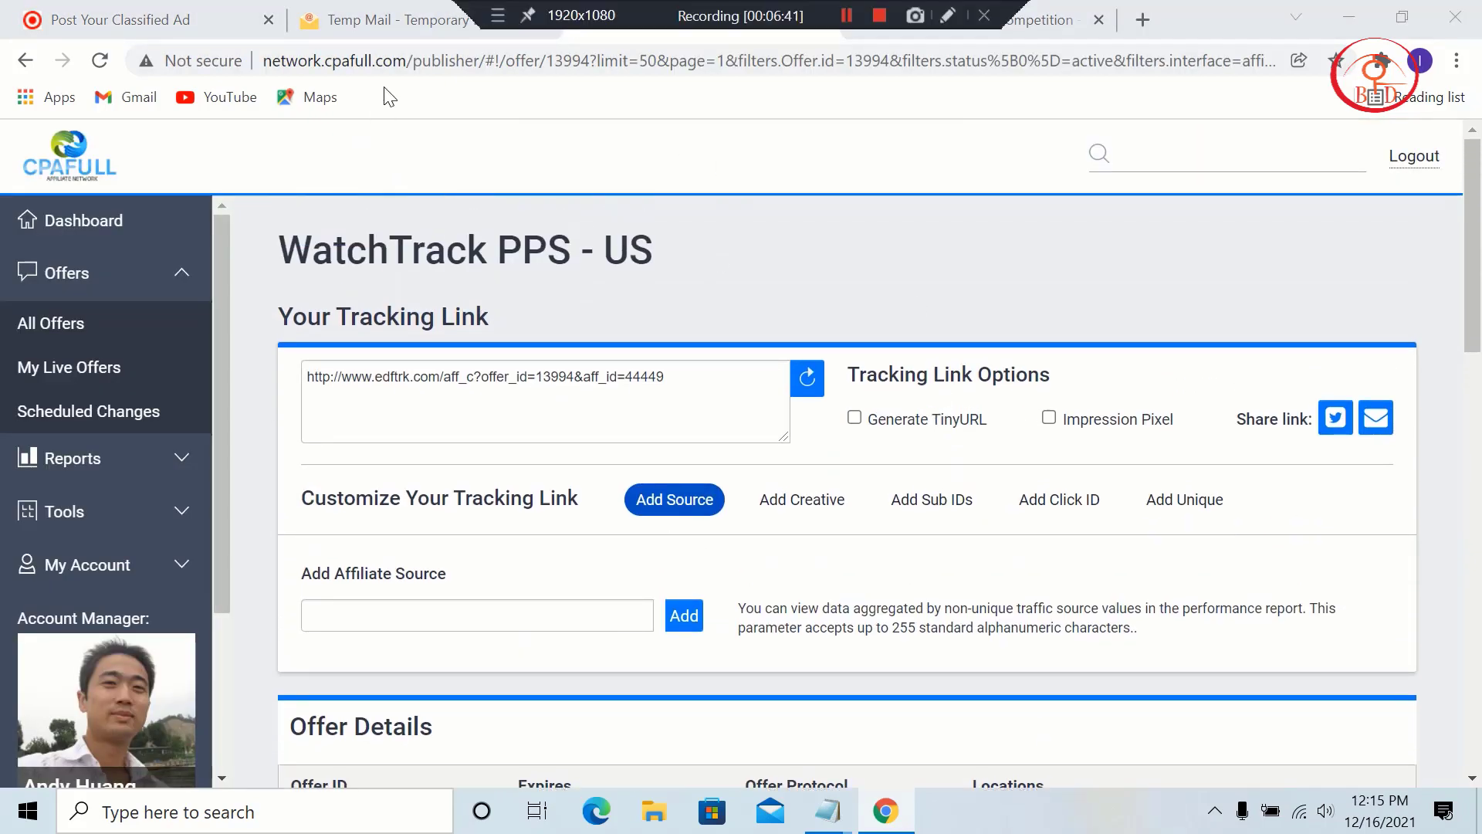
{"action": "left_click", "coordinate": [401, 19]}
Step: Copy the temporary e-mail address and paste it into the Contact Person field
{"action": "left_click", "coordinate": [969, 420]}
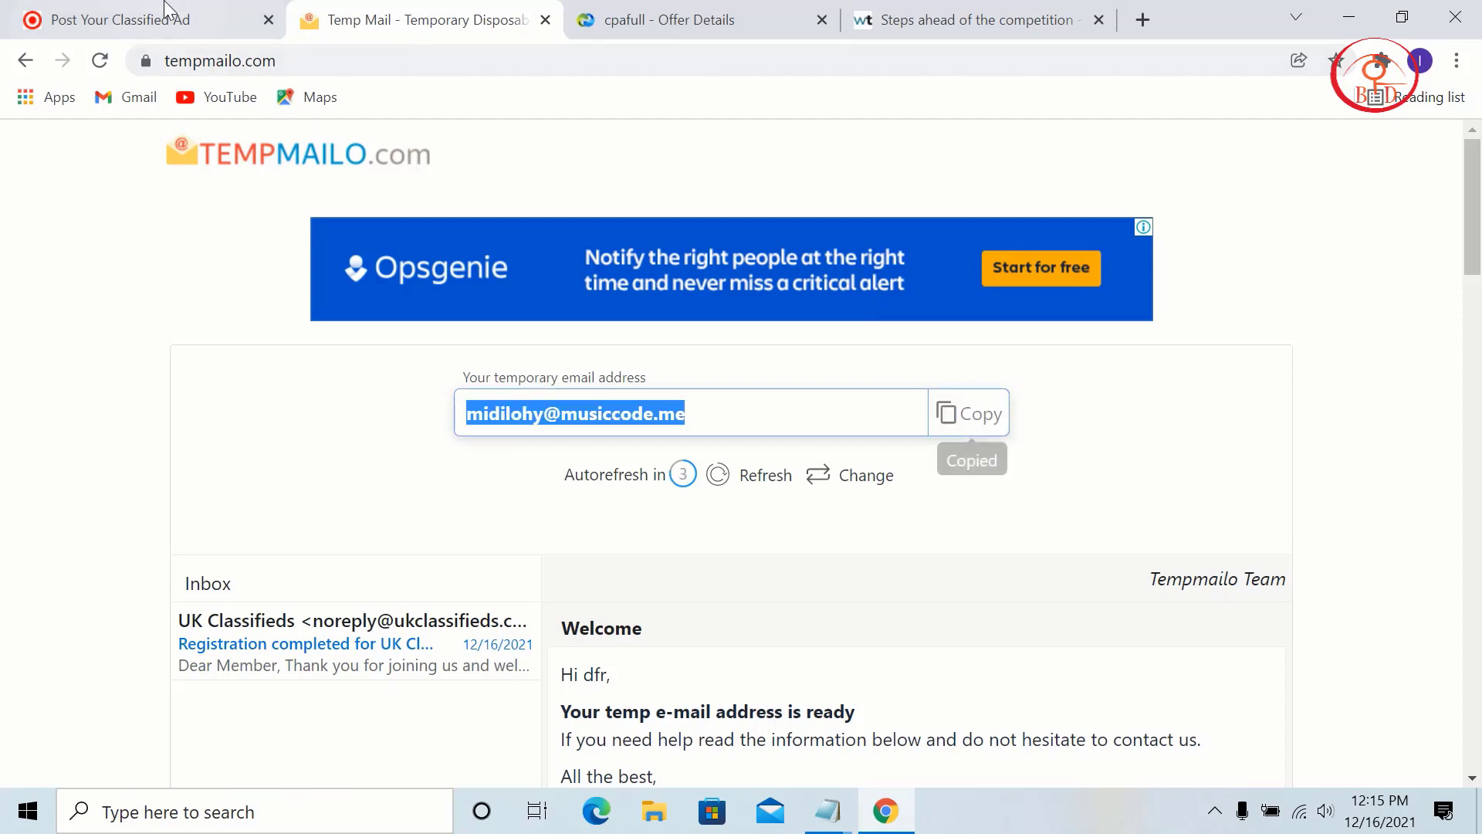
{"action": "left_click", "coordinate": [165, 17]}
{"action": "right_click", "coordinate": [661, 483]}
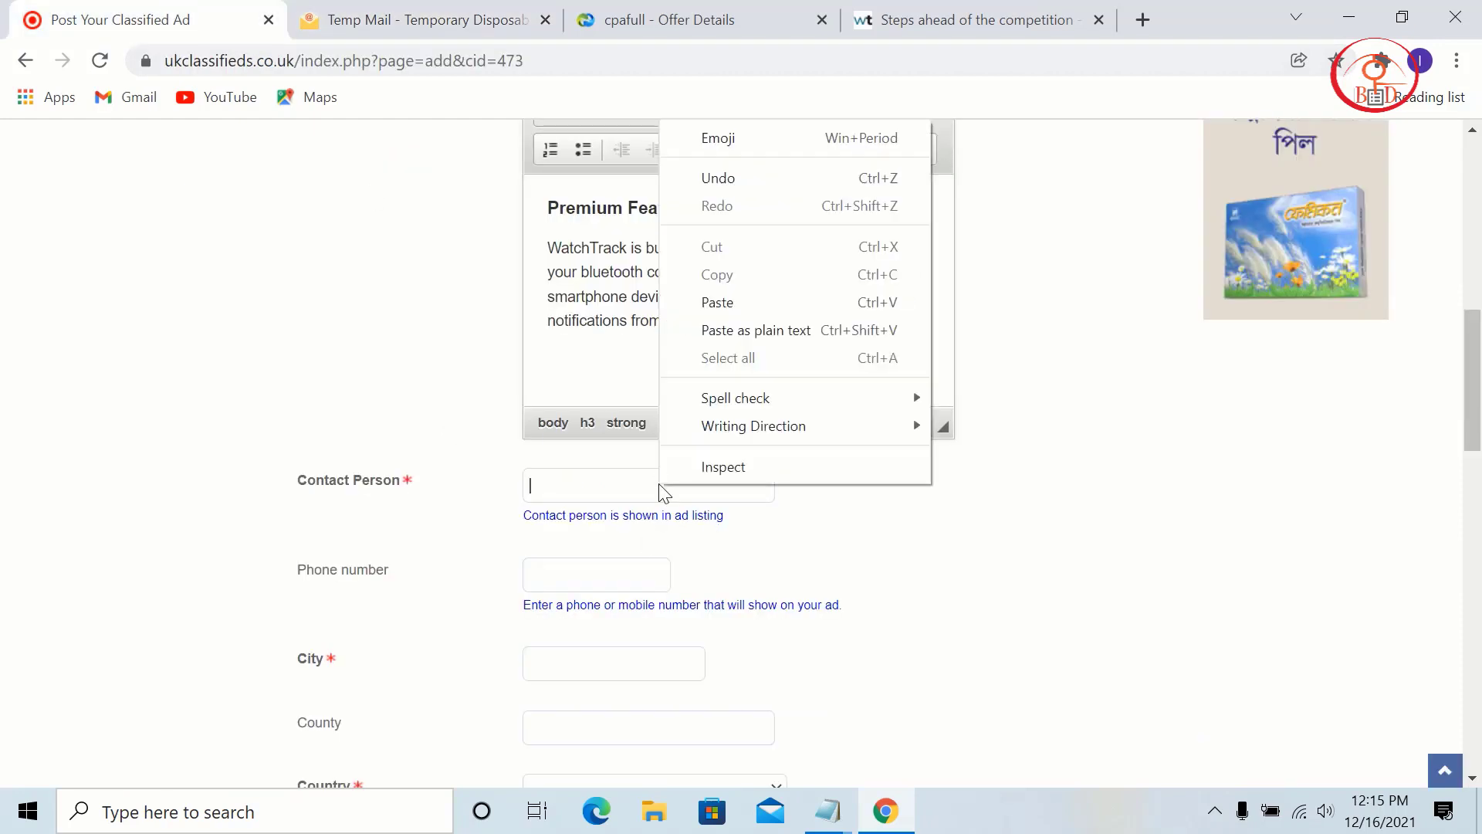
{"action": "left_click", "coordinate": [718, 302]}
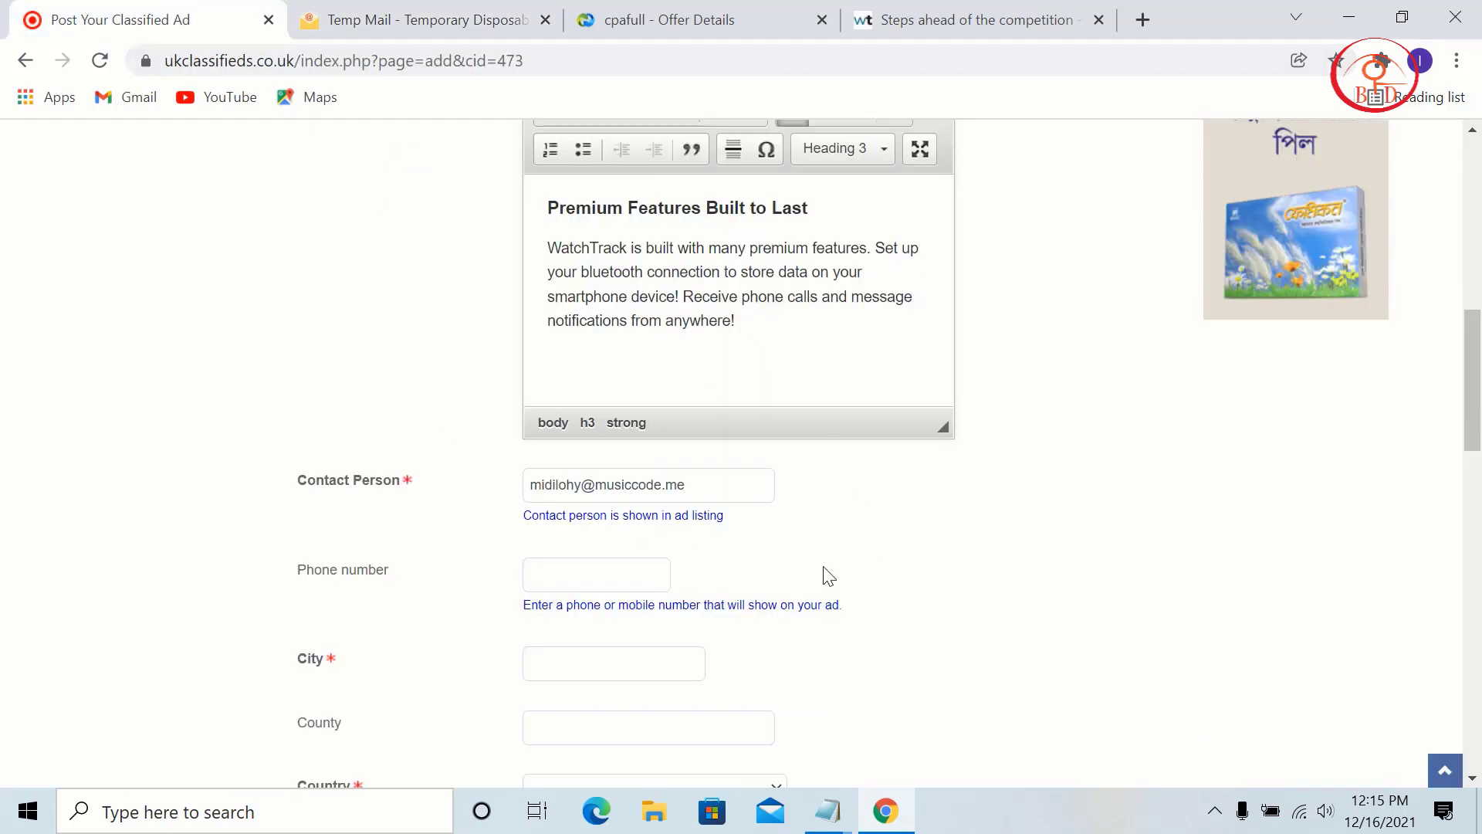
Step: Fill City and County with Benson, Arizona from the saved address suggestions
{"action": "scroll", "coordinate": [257, 485], "scroll_direction": "down", "scroll_amount": 3}
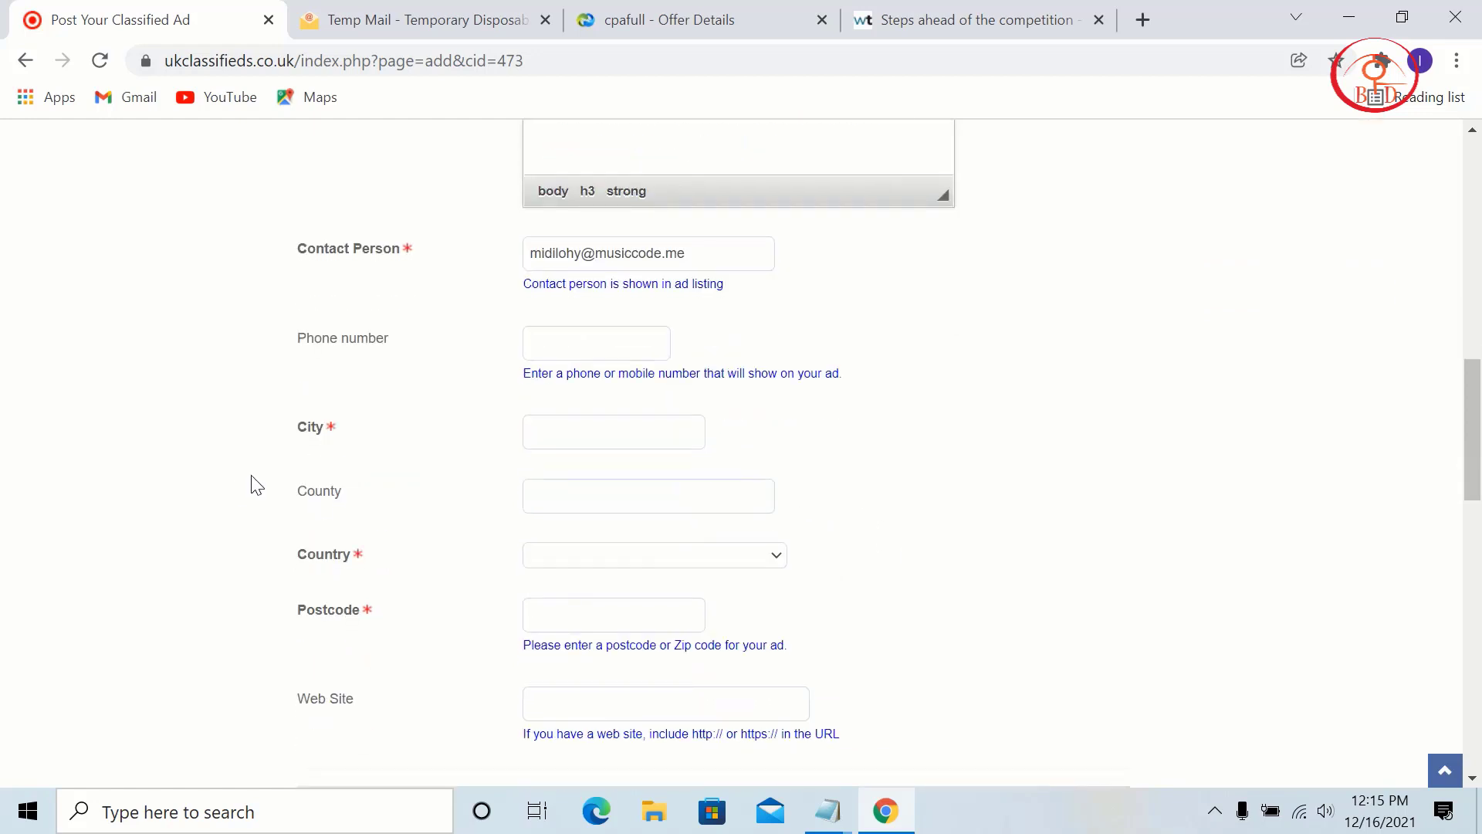
{"action": "left_click", "coordinate": [595, 427]}
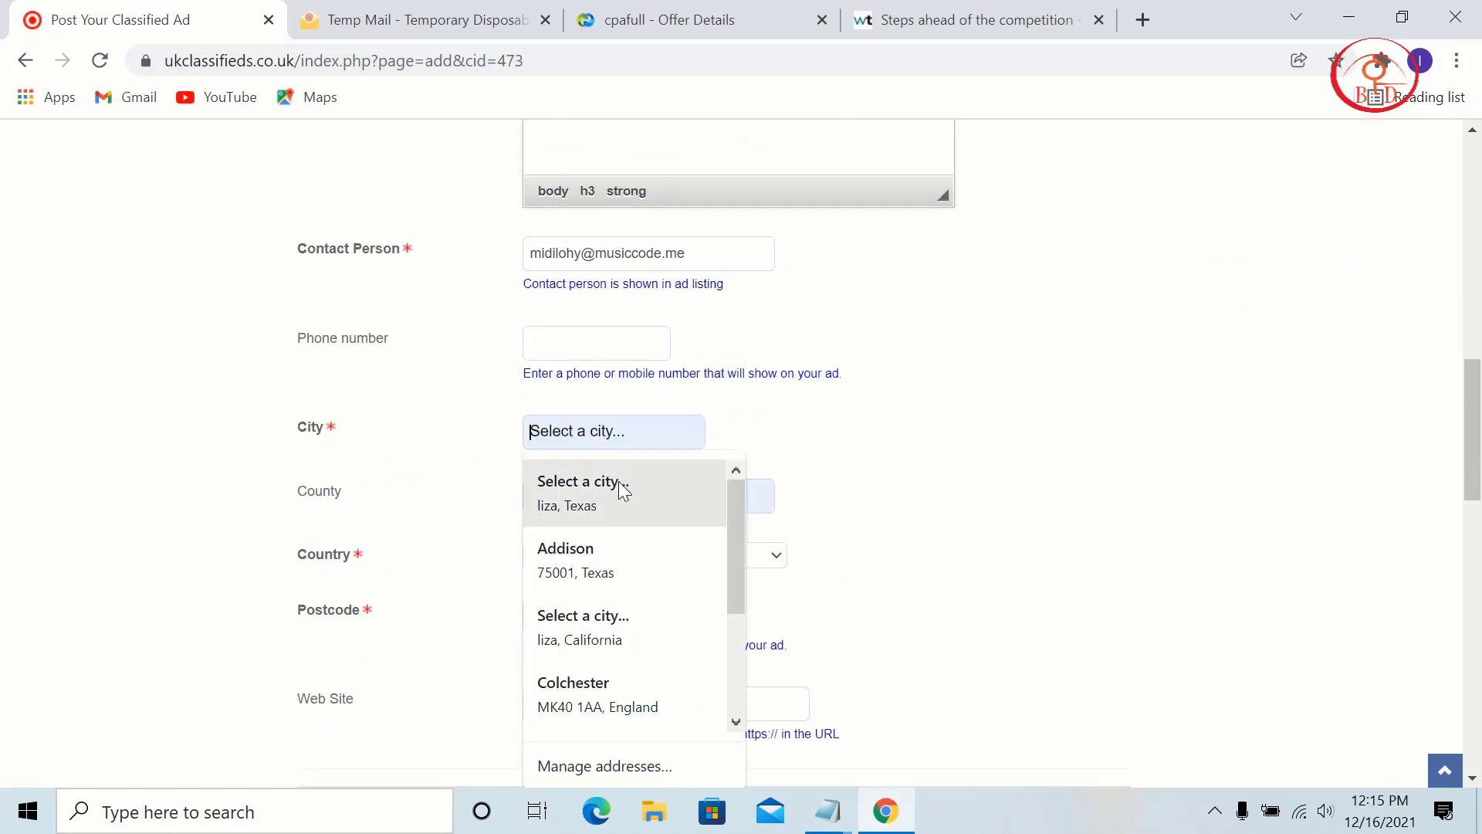
{"action": "scroll", "coordinate": [653, 602], "scroll_direction": "down", "scroll_amount": 3}
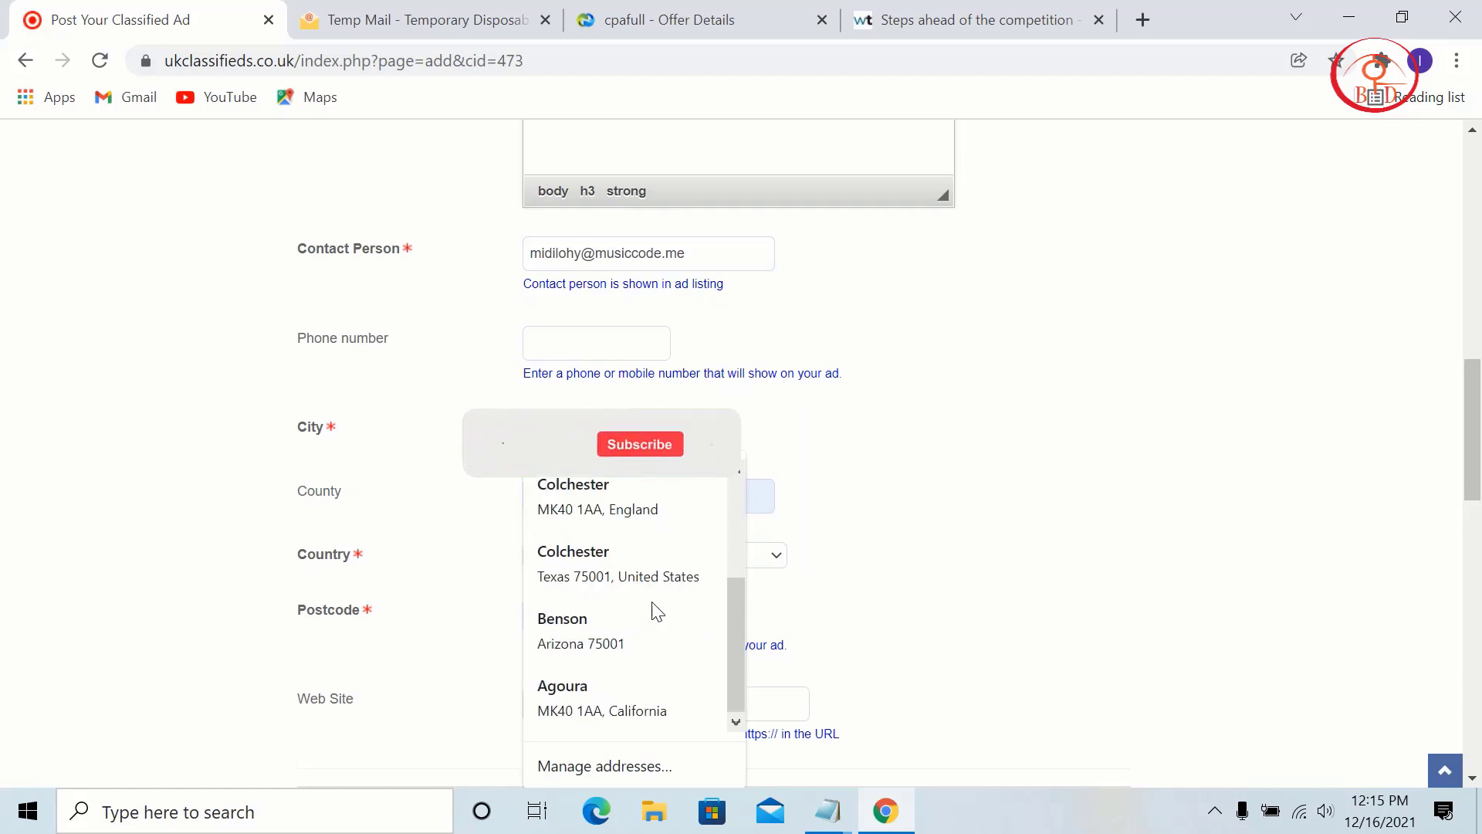
{"action": "left_click", "coordinate": [685, 635]}
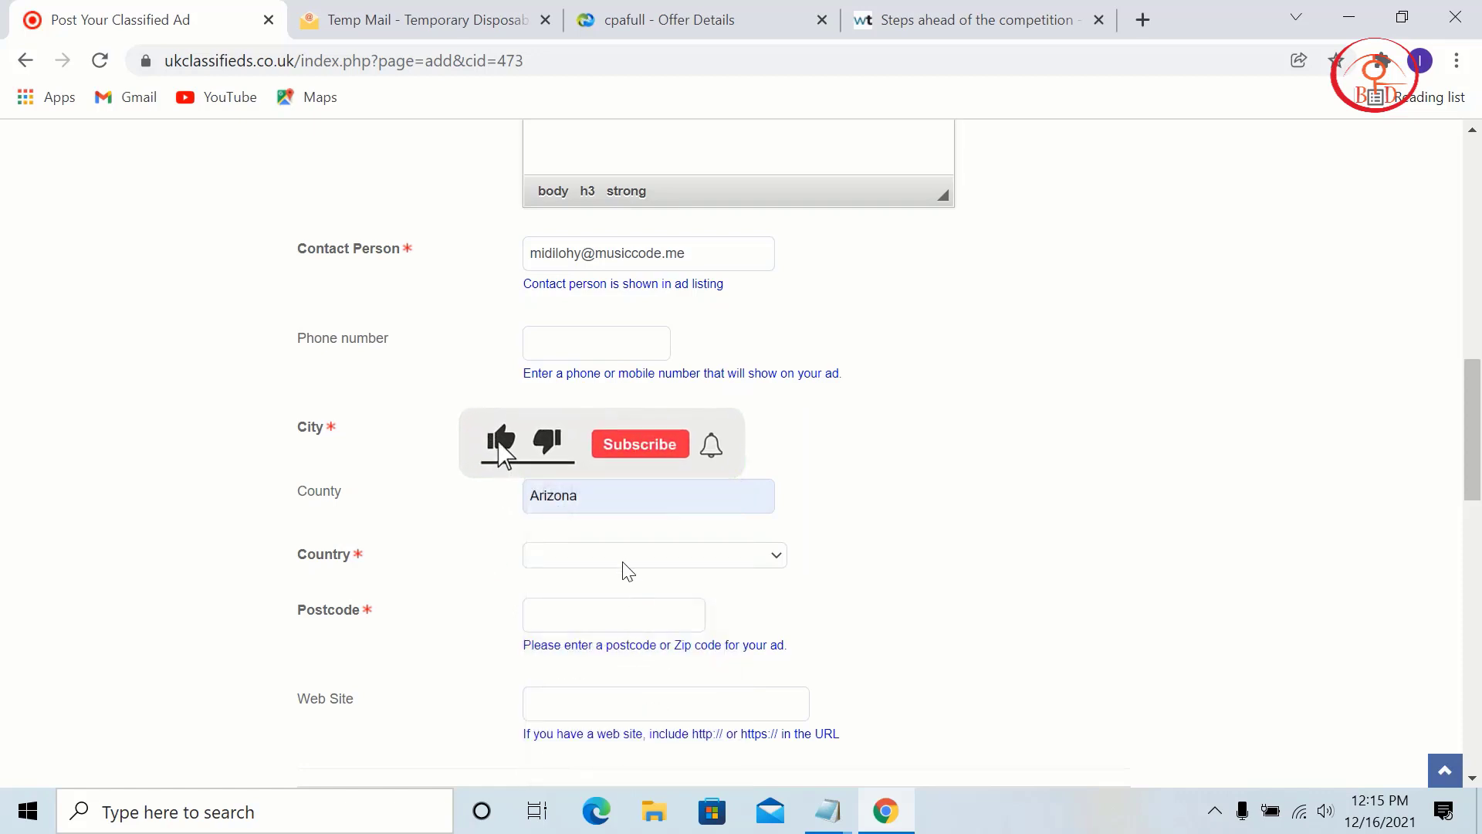
{"action": "left_click", "coordinate": [629, 511]}
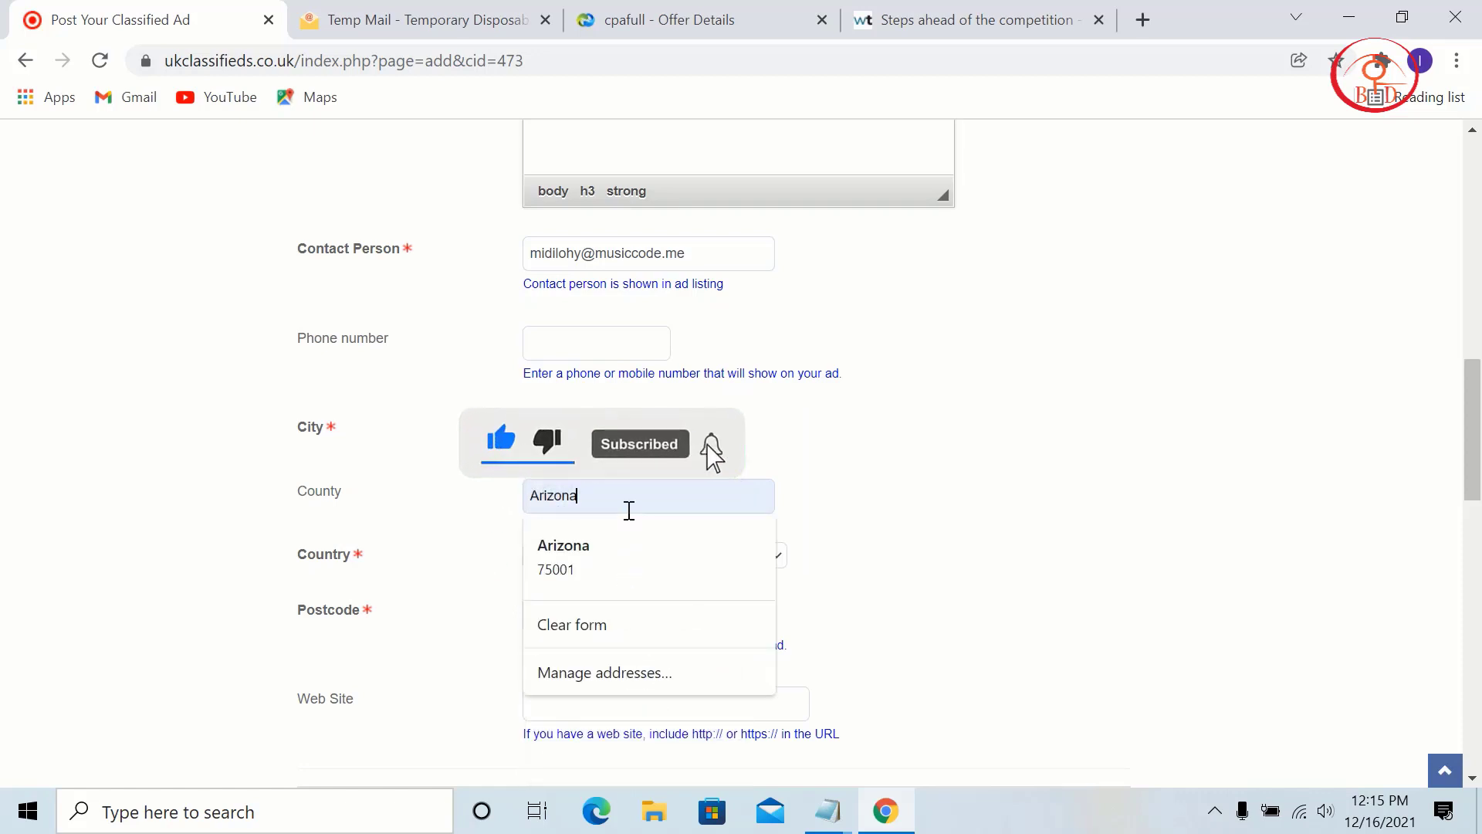
{"action": "left_click", "coordinate": [659, 497]}
Step: Set the Country dropdown to United Kingdom
{"action": "left_click", "coordinate": [658, 558]}
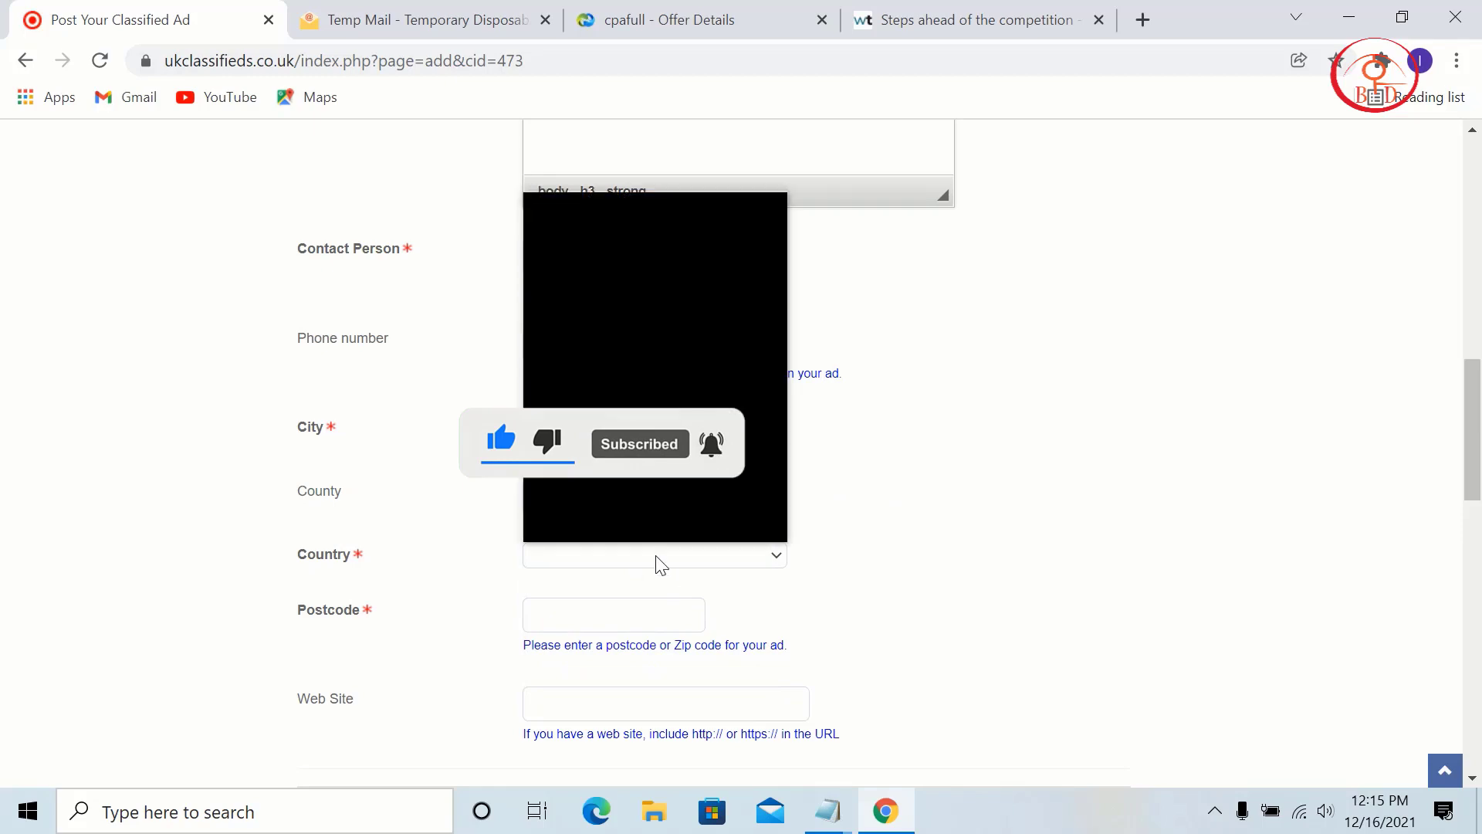
{"action": "scroll", "coordinate": [513, 347], "scroll_direction": "down", "scroll_amount": 5}
{"action": "scroll", "coordinate": [625, 343], "scroll_direction": "up", "scroll_amount": 3}
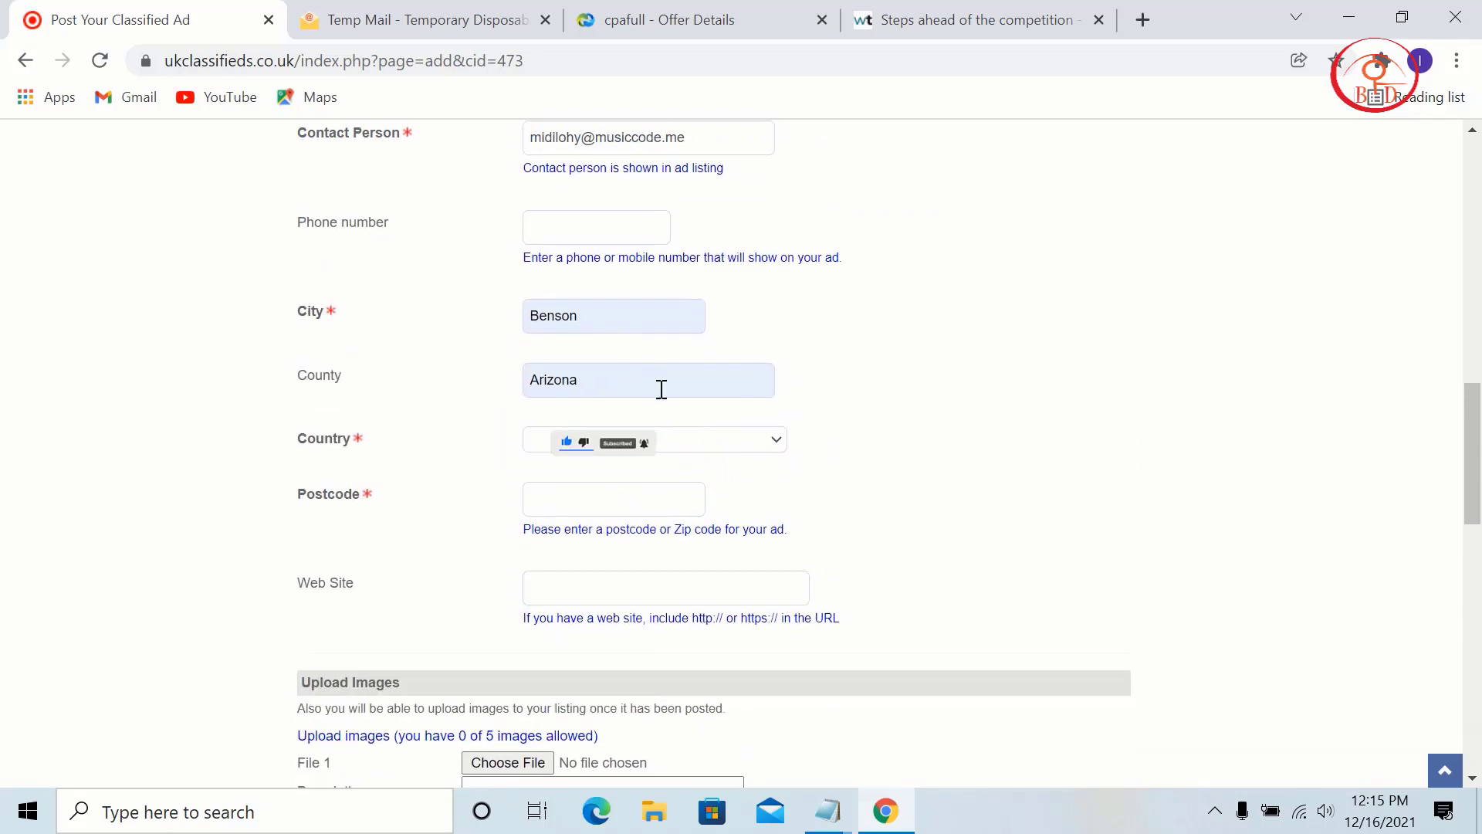
{"action": "left_click", "coordinate": [658, 441]}
{"action": "scroll", "coordinate": [699, 327], "scroll_direction": "down", "scroll_amount": 10}
{"action": "scroll", "coordinate": [705, 328], "scroll_direction": "down", "scroll_amount": 20}
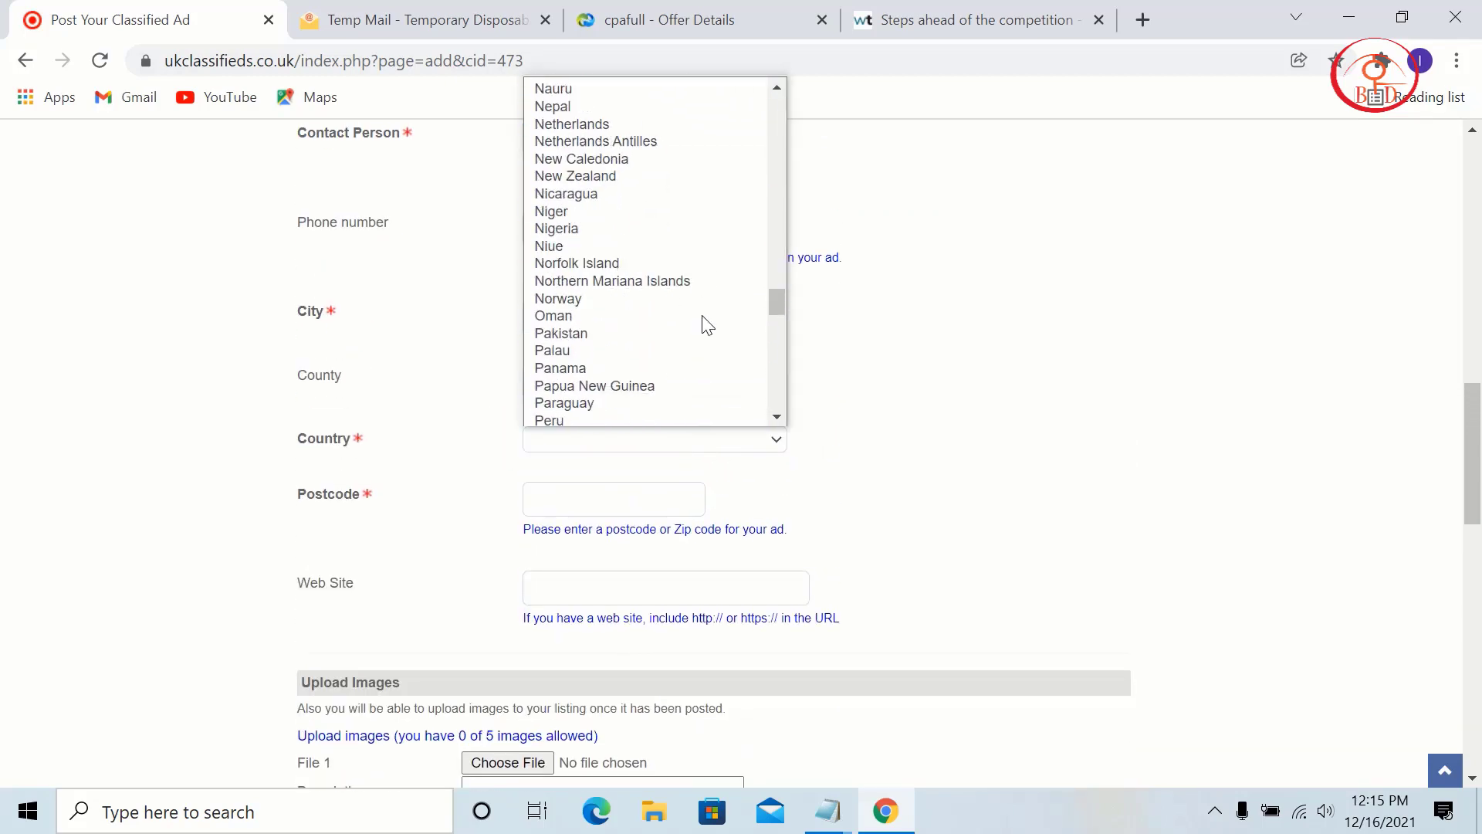
{"action": "scroll", "coordinate": [704, 321], "scroll_direction": "up", "scroll_amount": 20}
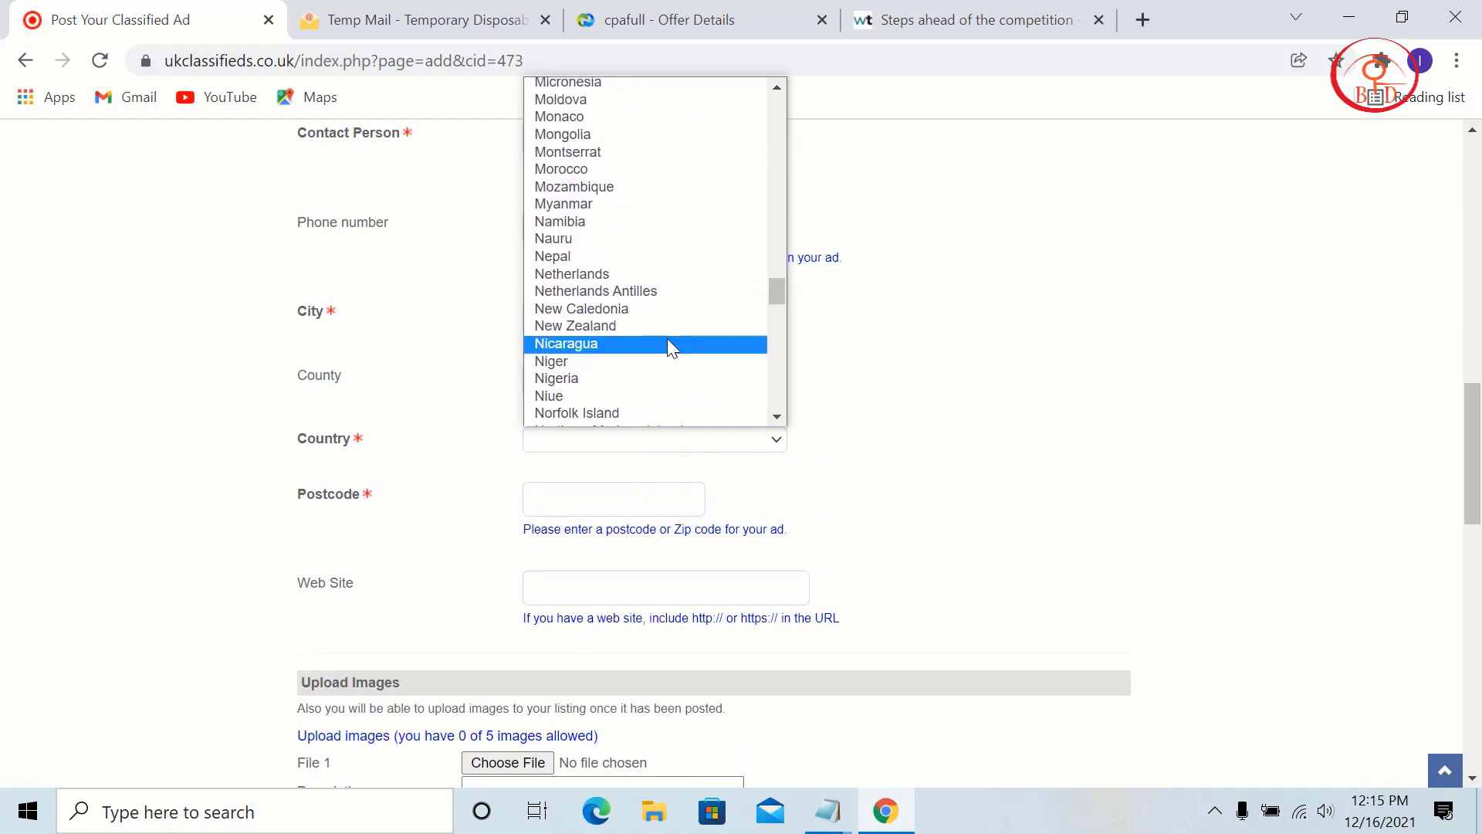
{"action": "scroll", "coordinate": [668, 344], "scroll_direction": "up", "scroll_amount": 5}
{"action": "scroll", "coordinate": [668, 344], "scroll_direction": "down", "scroll_amount": 3}
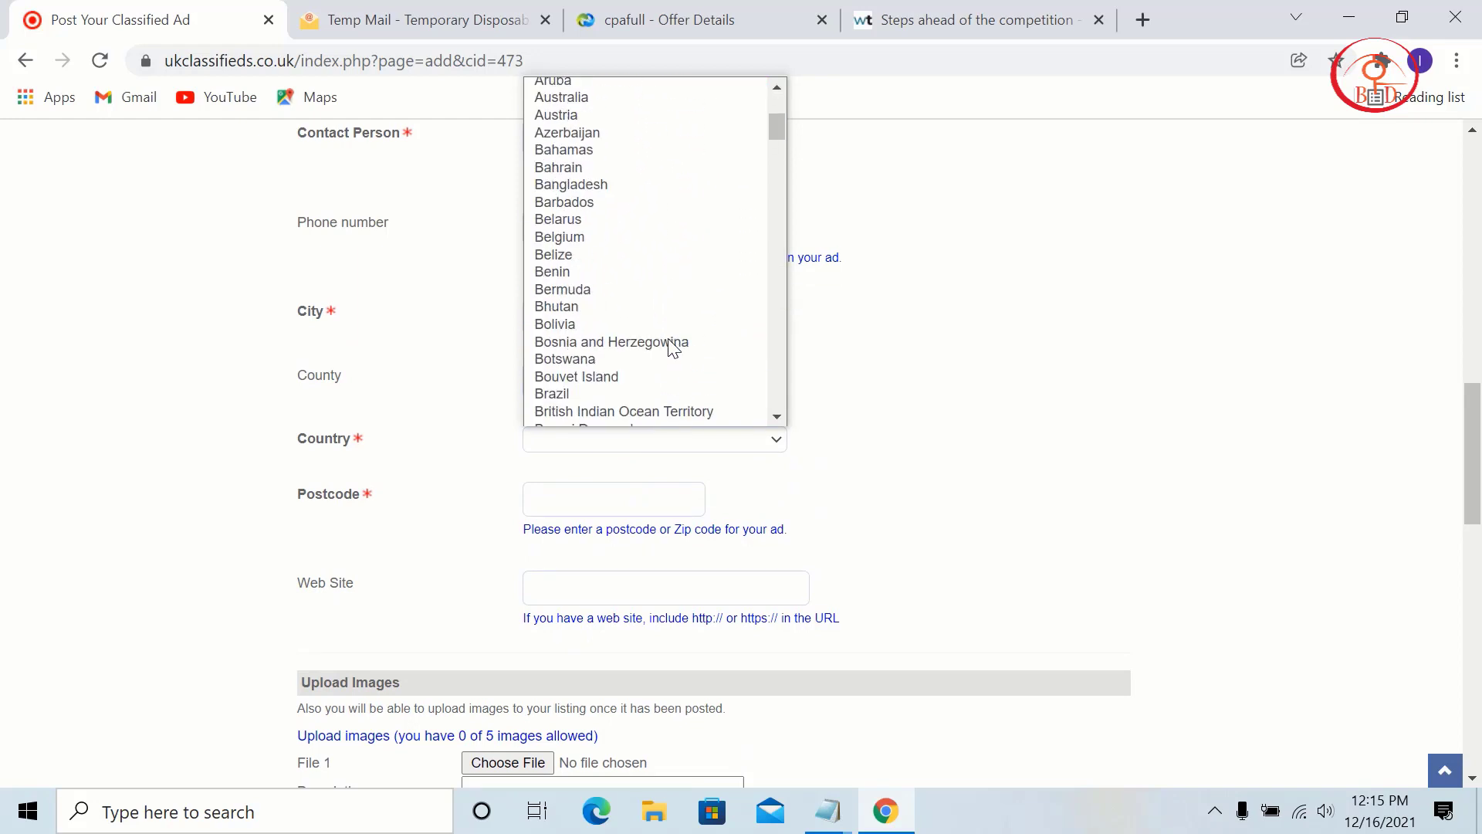
{"action": "scroll", "coordinate": [670, 340], "scroll_direction": "up", "scroll_amount": 3}
{"action": "left_click", "coordinate": [656, 90]}
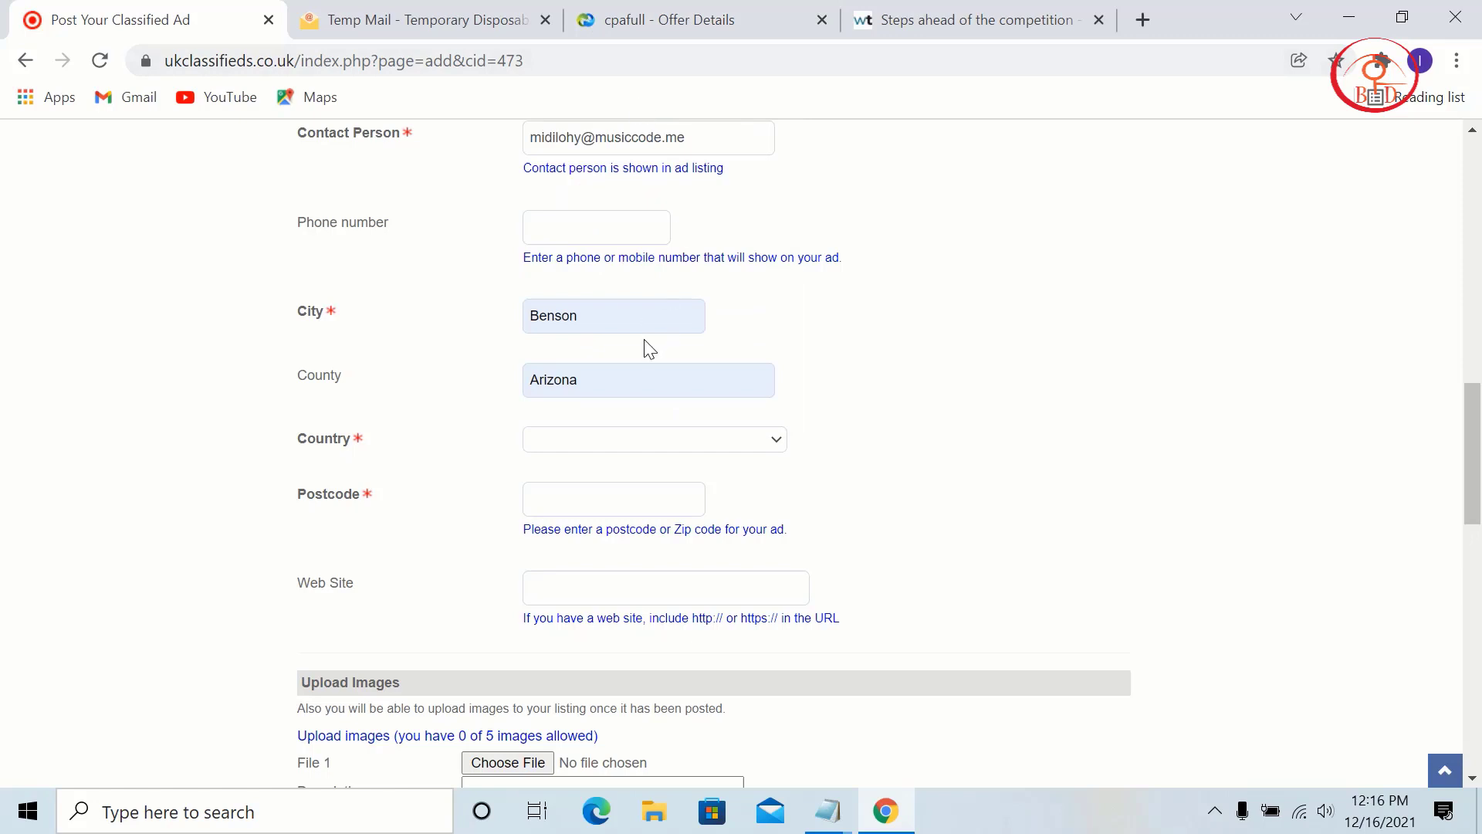
{"action": "left_click", "coordinate": [607, 444]}
{"action": "scroll", "coordinate": [630, 153], "scroll_direction": "up", "scroll_amount": 1}
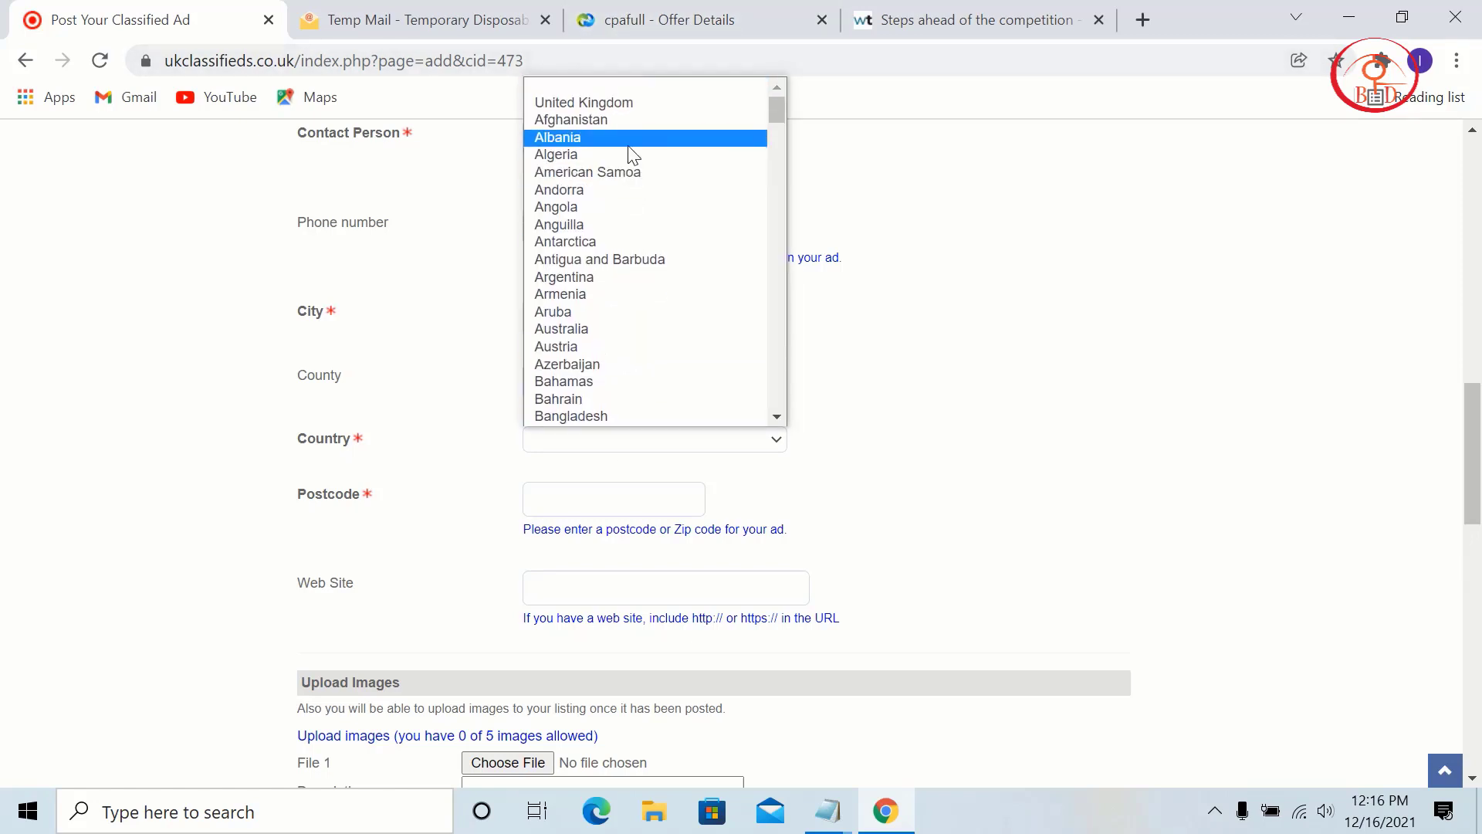
{"action": "left_click", "coordinate": [622, 102]}
Step: Fill the Postcode field from the saved postcode suggestions
{"action": "scroll", "coordinate": [612, 409], "scroll_direction": "down", "scroll_amount": 1}
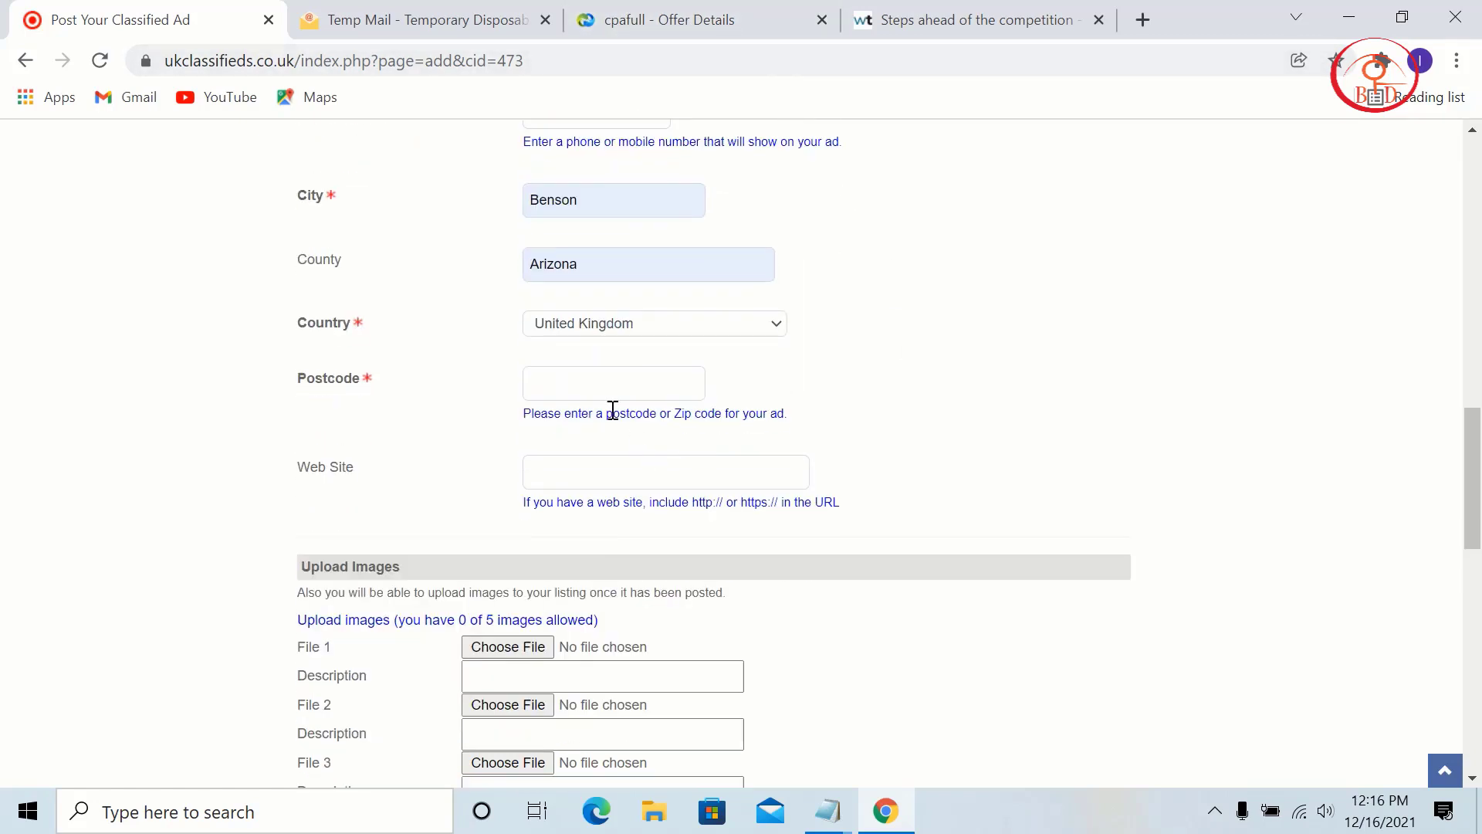
{"action": "left_click", "coordinate": [579, 376]}
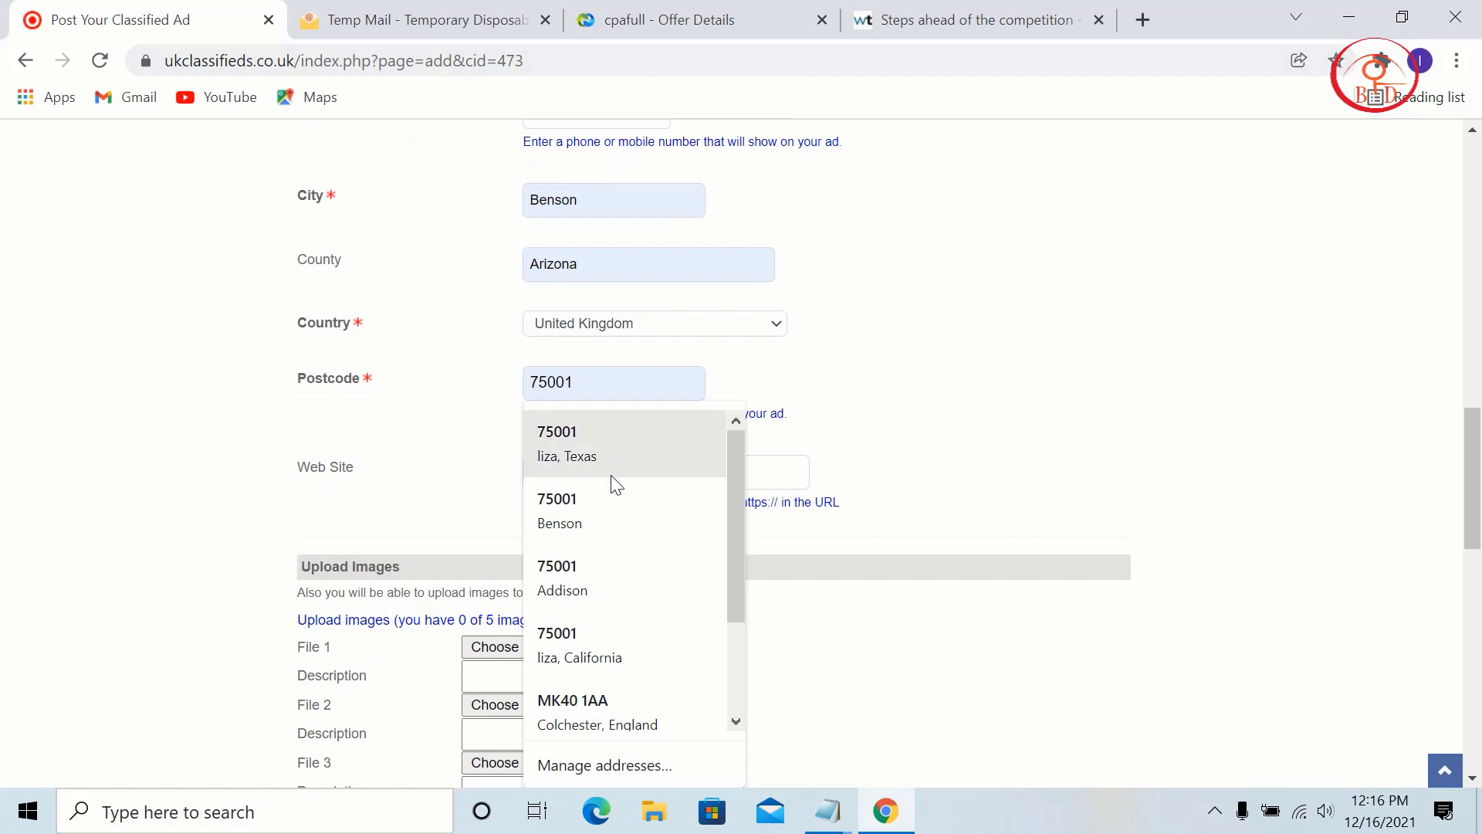
{"action": "left_click", "coordinate": [616, 733]}
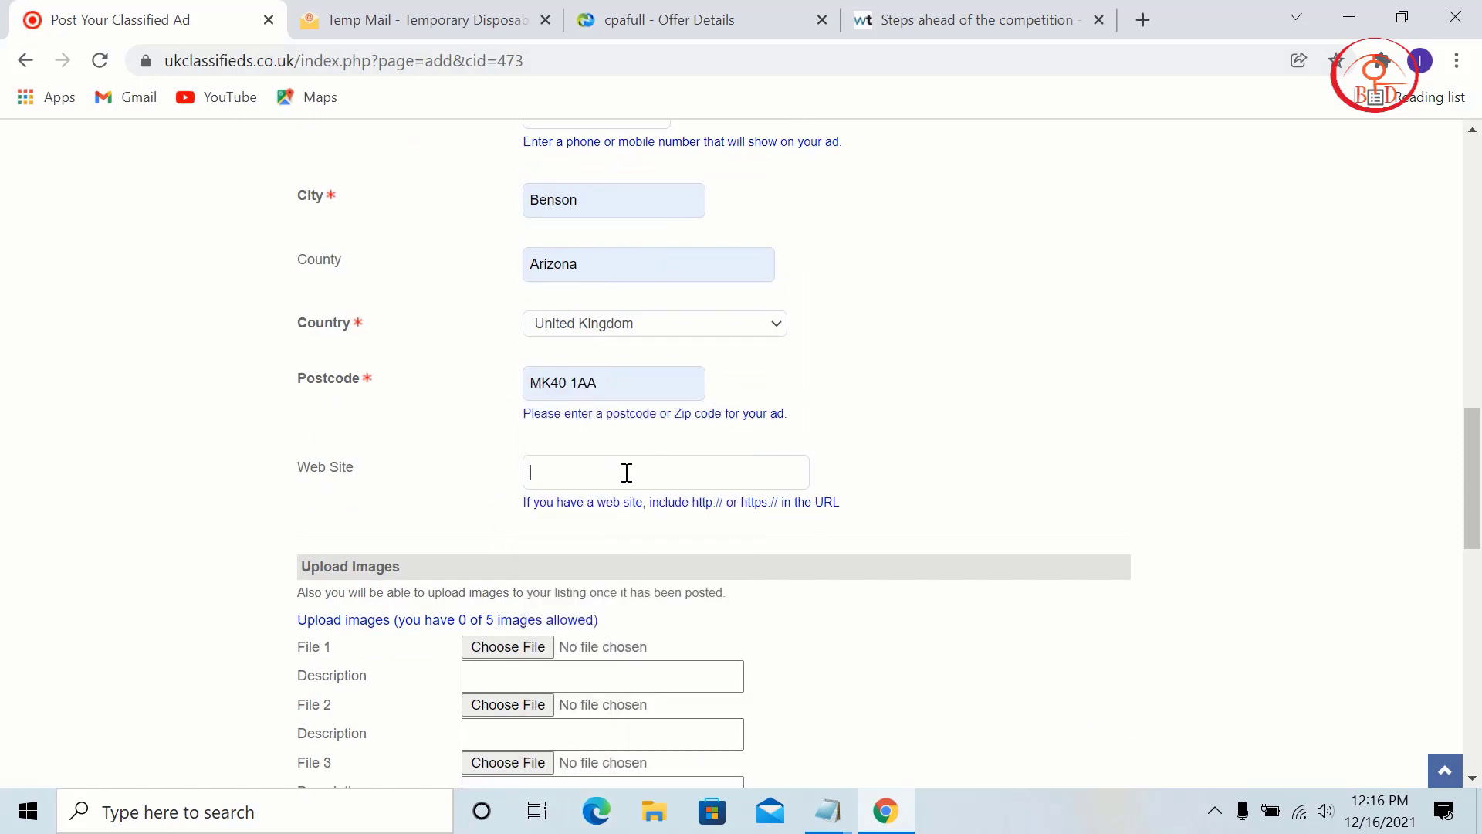
{"action": "left_click", "coordinate": [695, 16]}
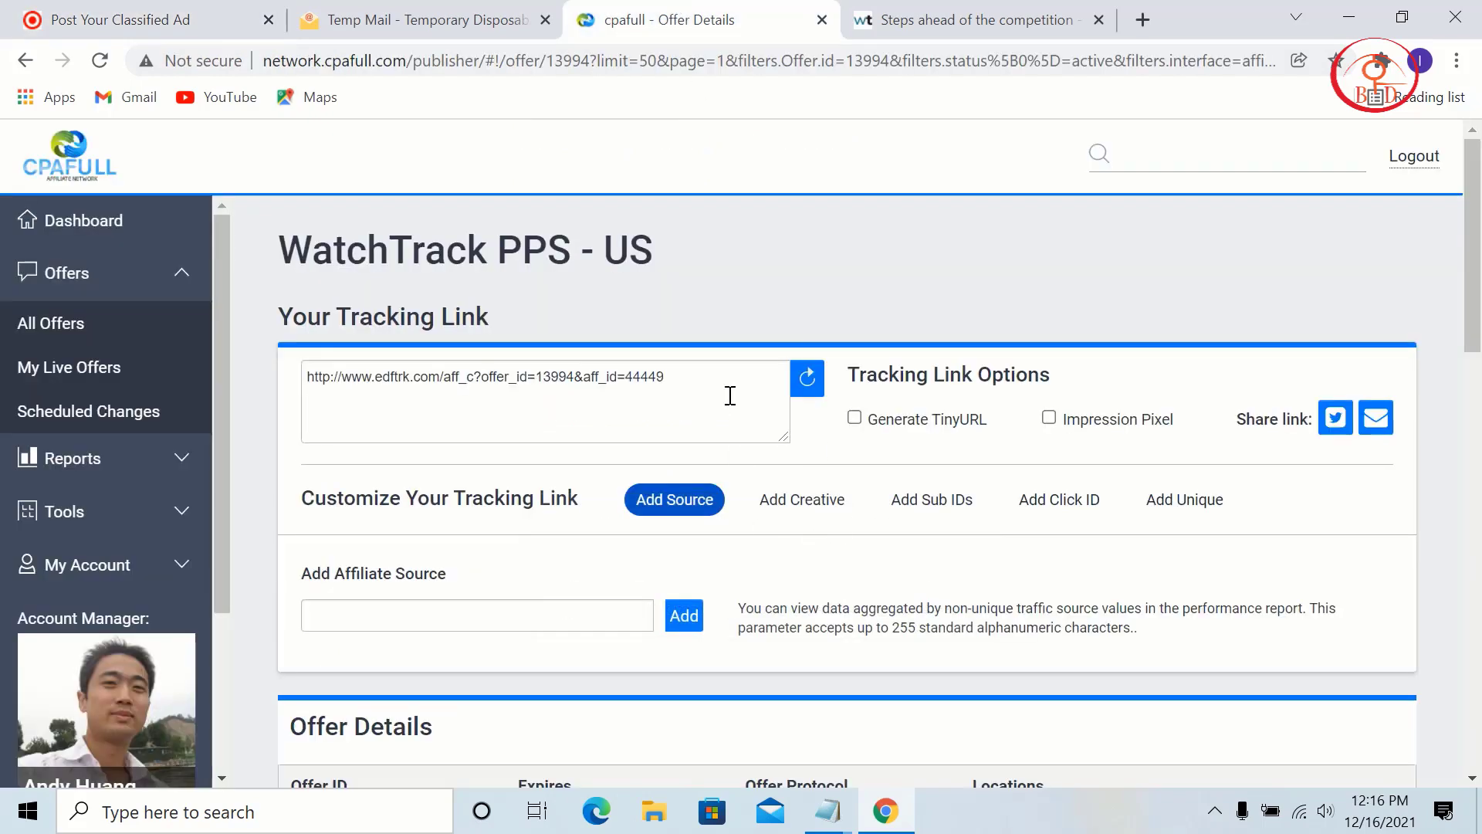
Step: Copy the CPAfull WatchTrack tracking link and paste it into the ad's Web Site field
{"action": "left_click_drag", "start_coordinate": [729, 395], "coordinate": [305, 402]}
{"action": "right_click", "coordinate": [343, 390]}
{"action": "left_click", "coordinate": [411, 461]}
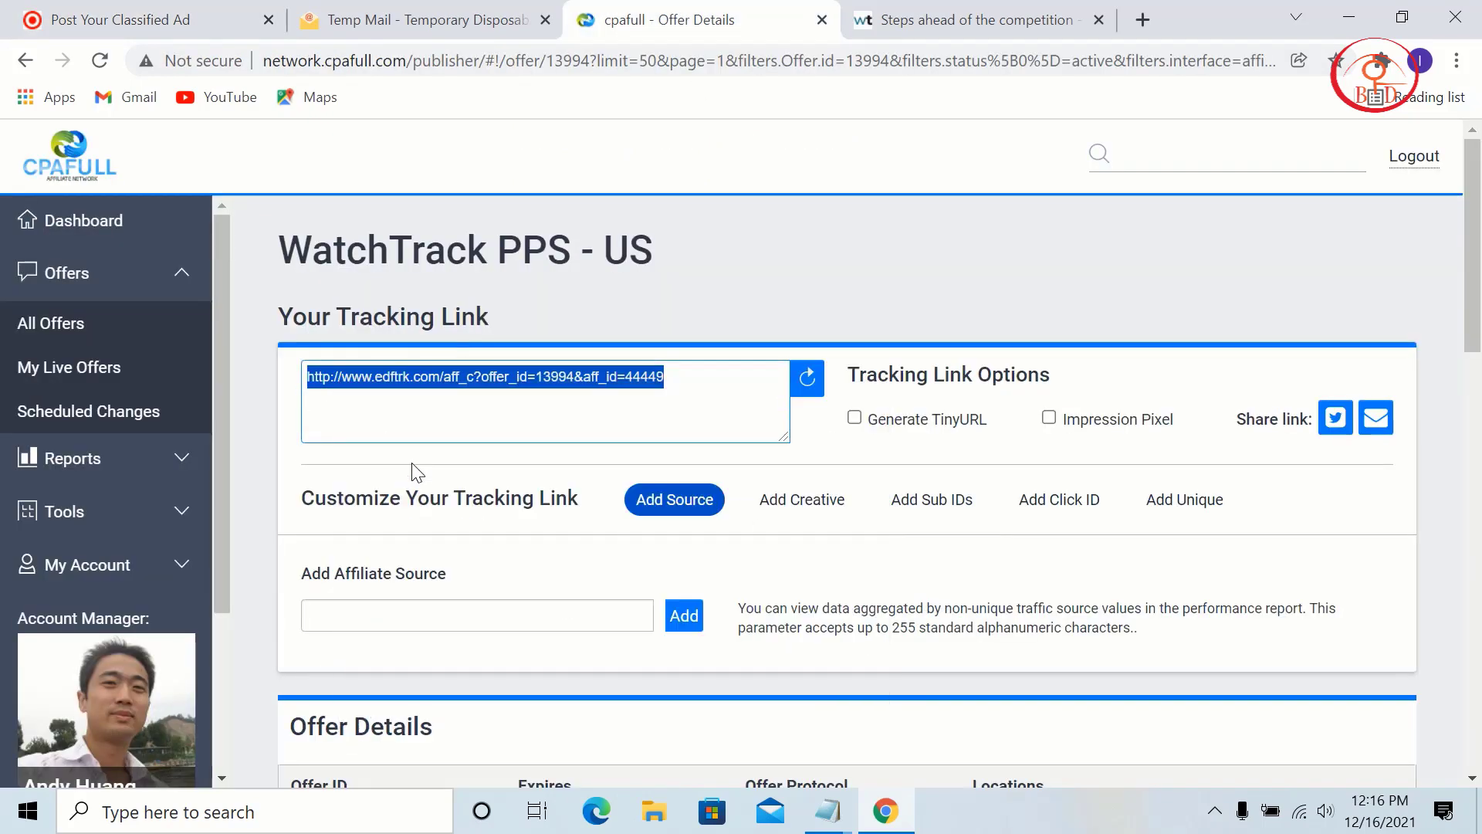
{"action": "left_click", "coordinate": [146, 20]}
{"action": "right_click", "coordinate": [586, 467]}
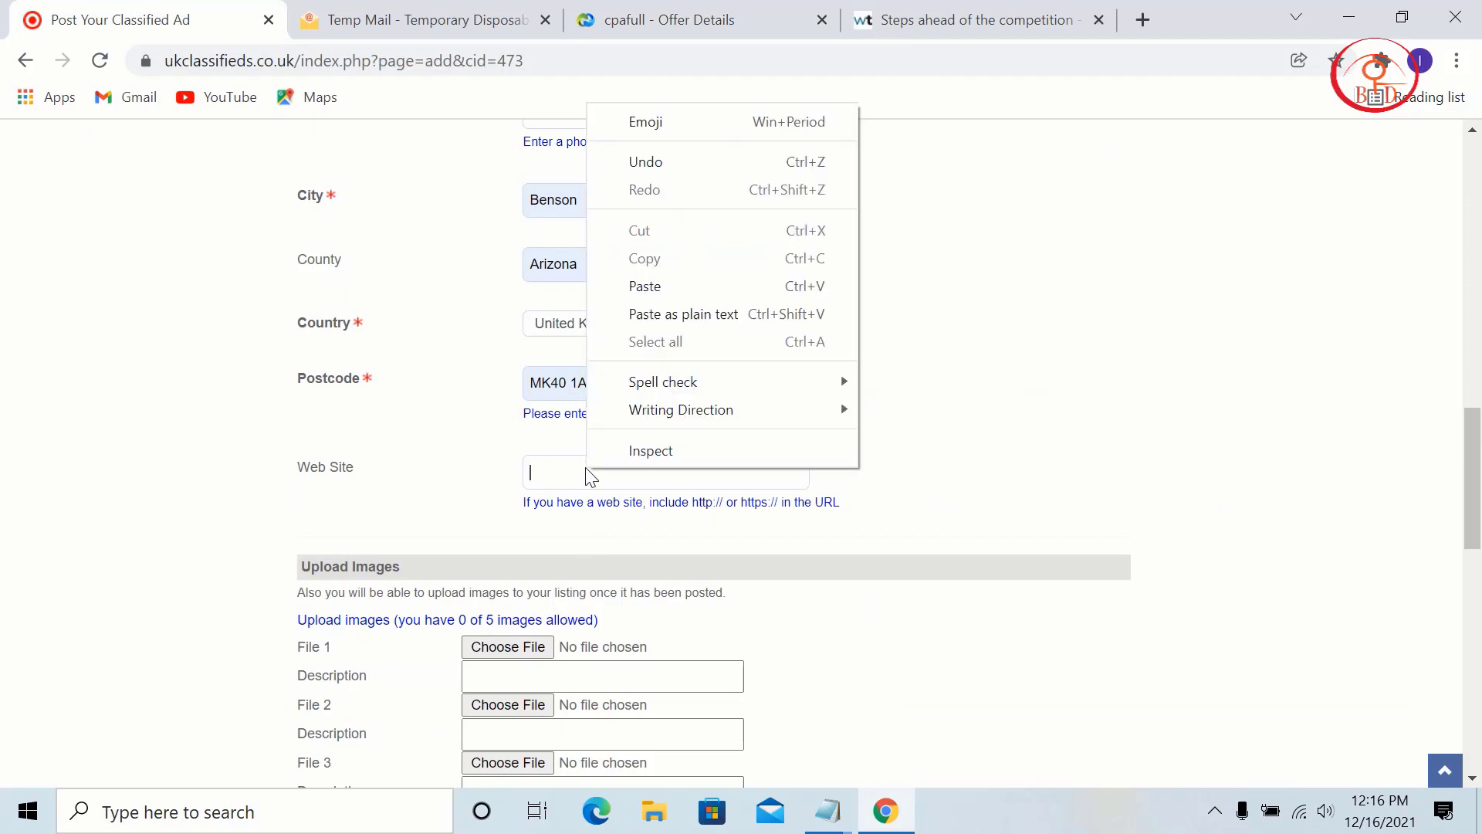
{"action": "left_click", "coordinate": [657, 288]}
{"action": "scroll", "coordinate": [741, 474], "scroll_direction": "down", "scroll_amount": 3}
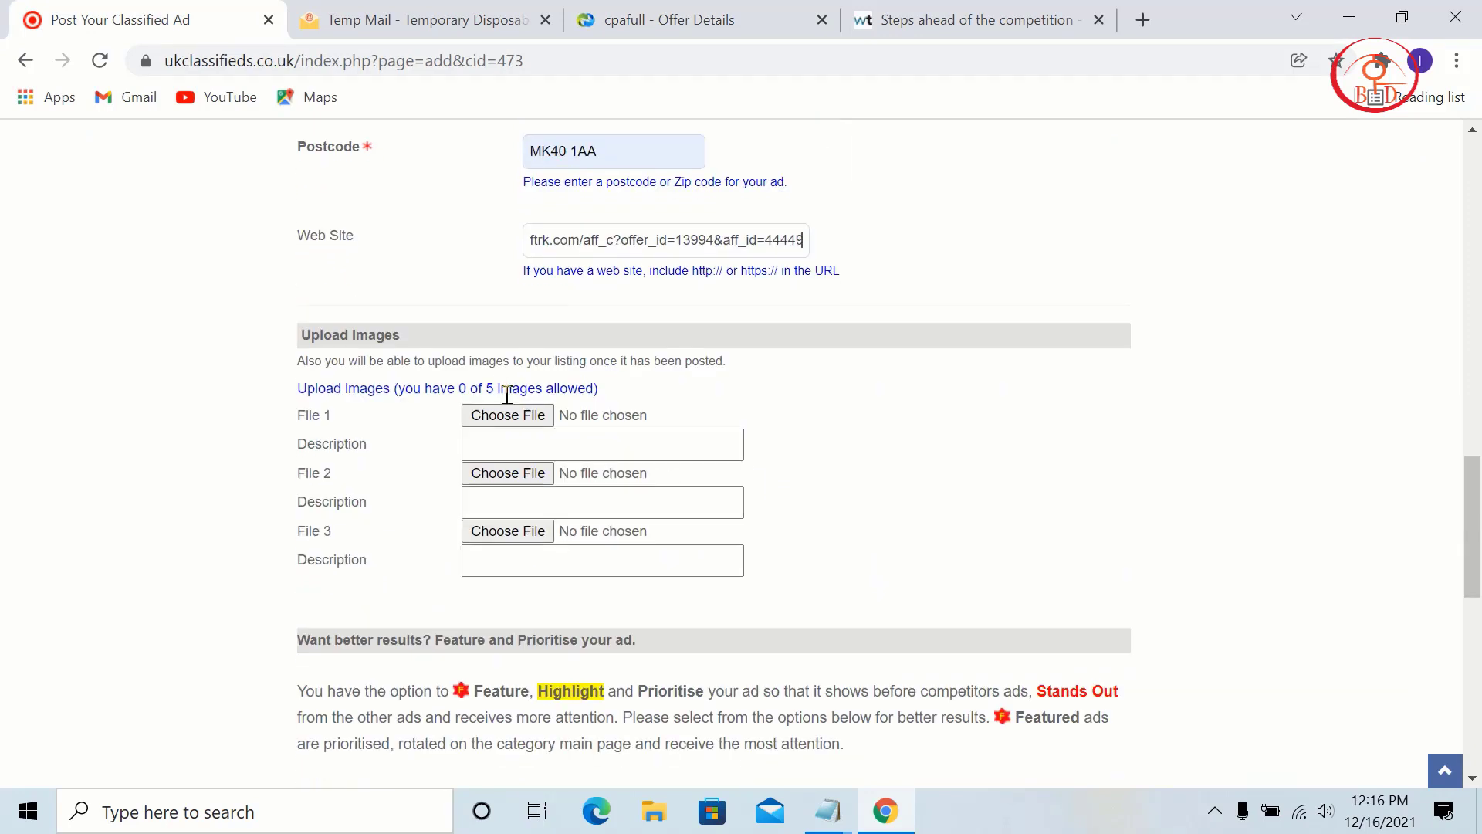
{"action": "left_click", "coordinate": [522, 418]}
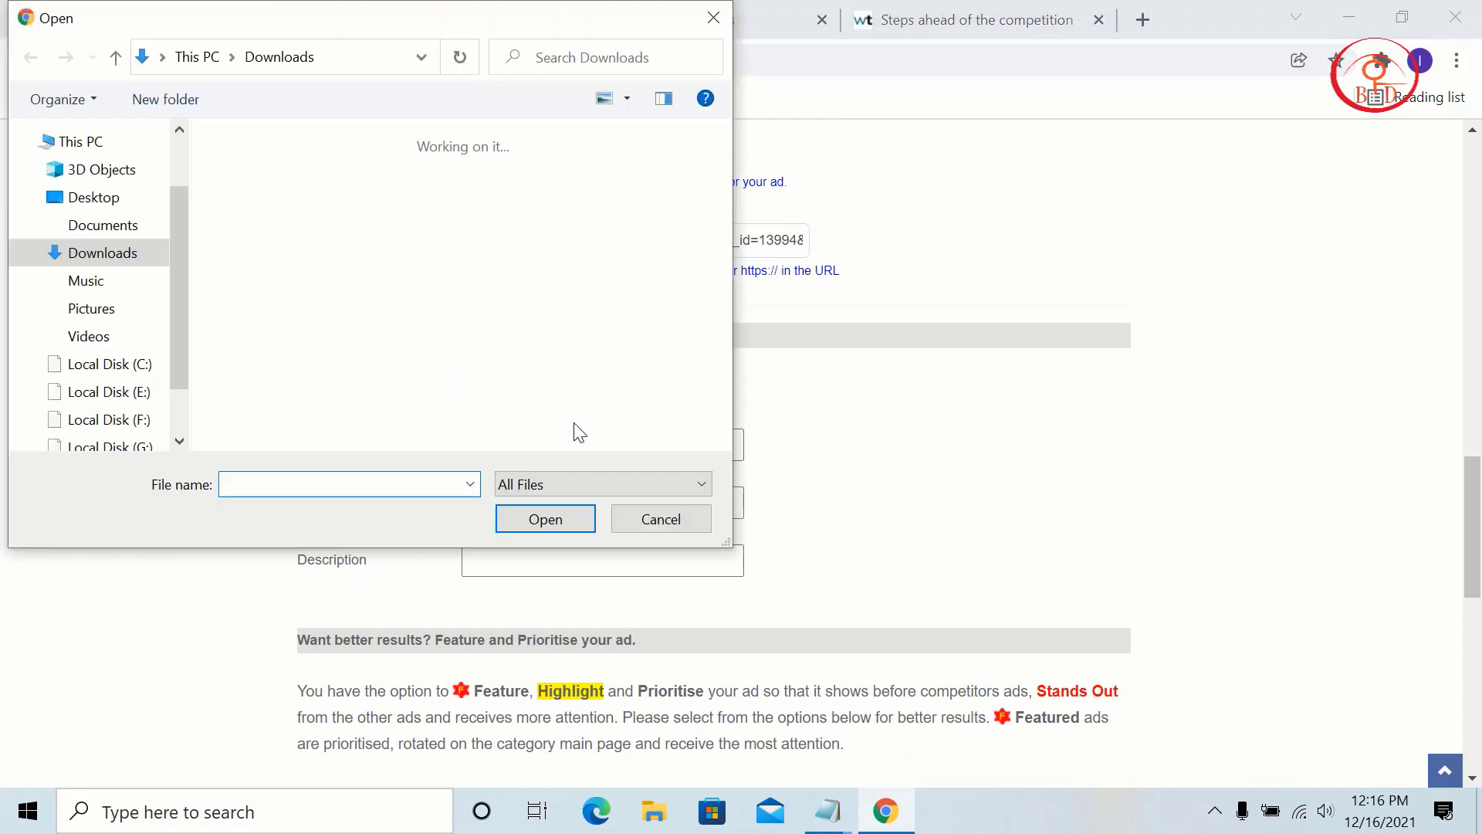
Step: Attach slide-1.png as File 1 and slide-3.png as File 2
{"action": "scroll", "coordinate": [494, 363], "scroll_direction": "down", "scroll_amount": 3}
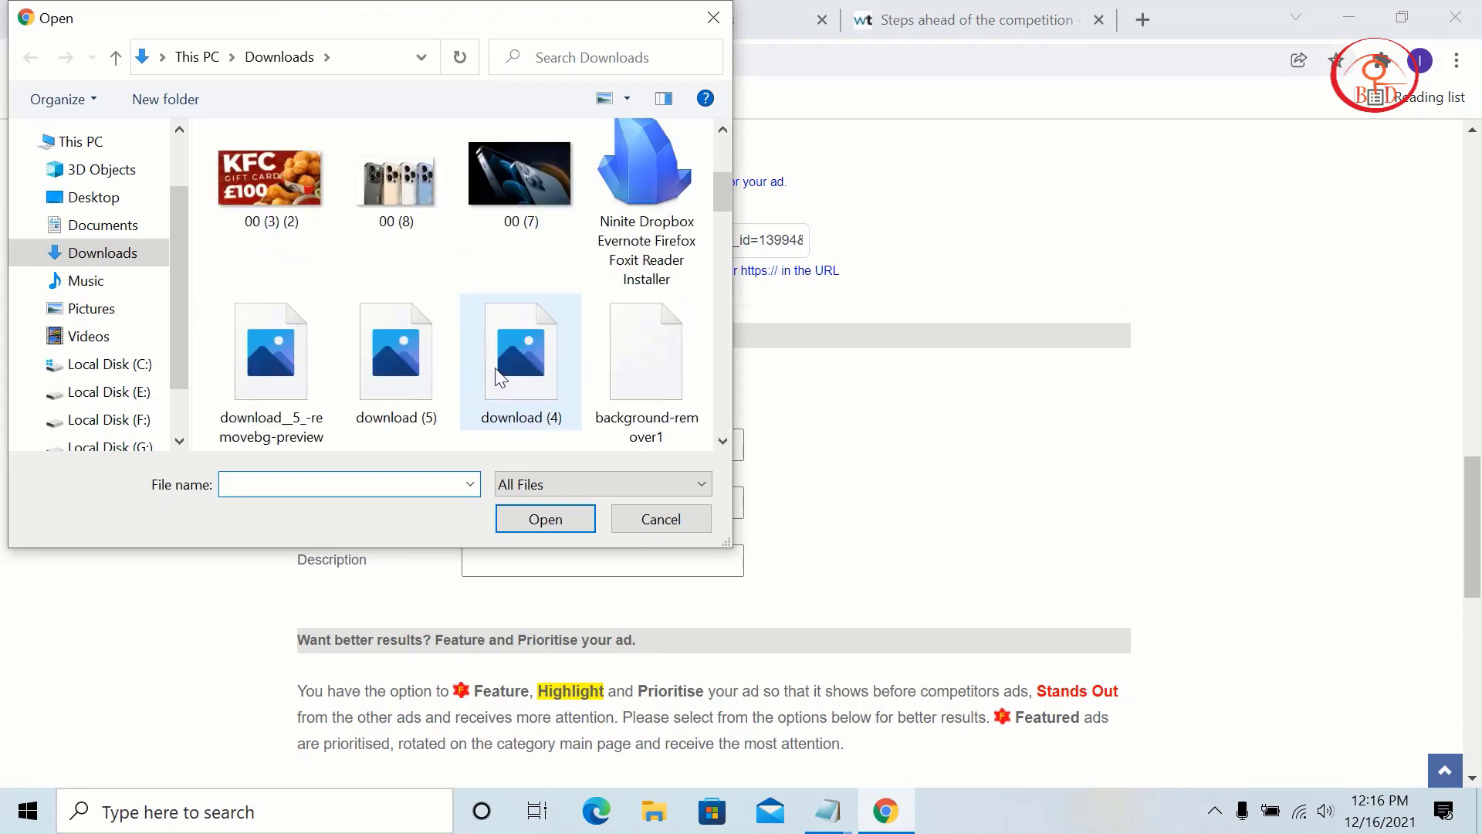
{"action": "scroll", "coordinate": [498, 377], "scroll_direction": "down", "scroll_amount": 3}
{"action": "scroll", "coordinate": [534, 343], "scroll_direction": "down", "scroll_amount": 3}
{"action": "left_click", "coordinate": [528, 236]}
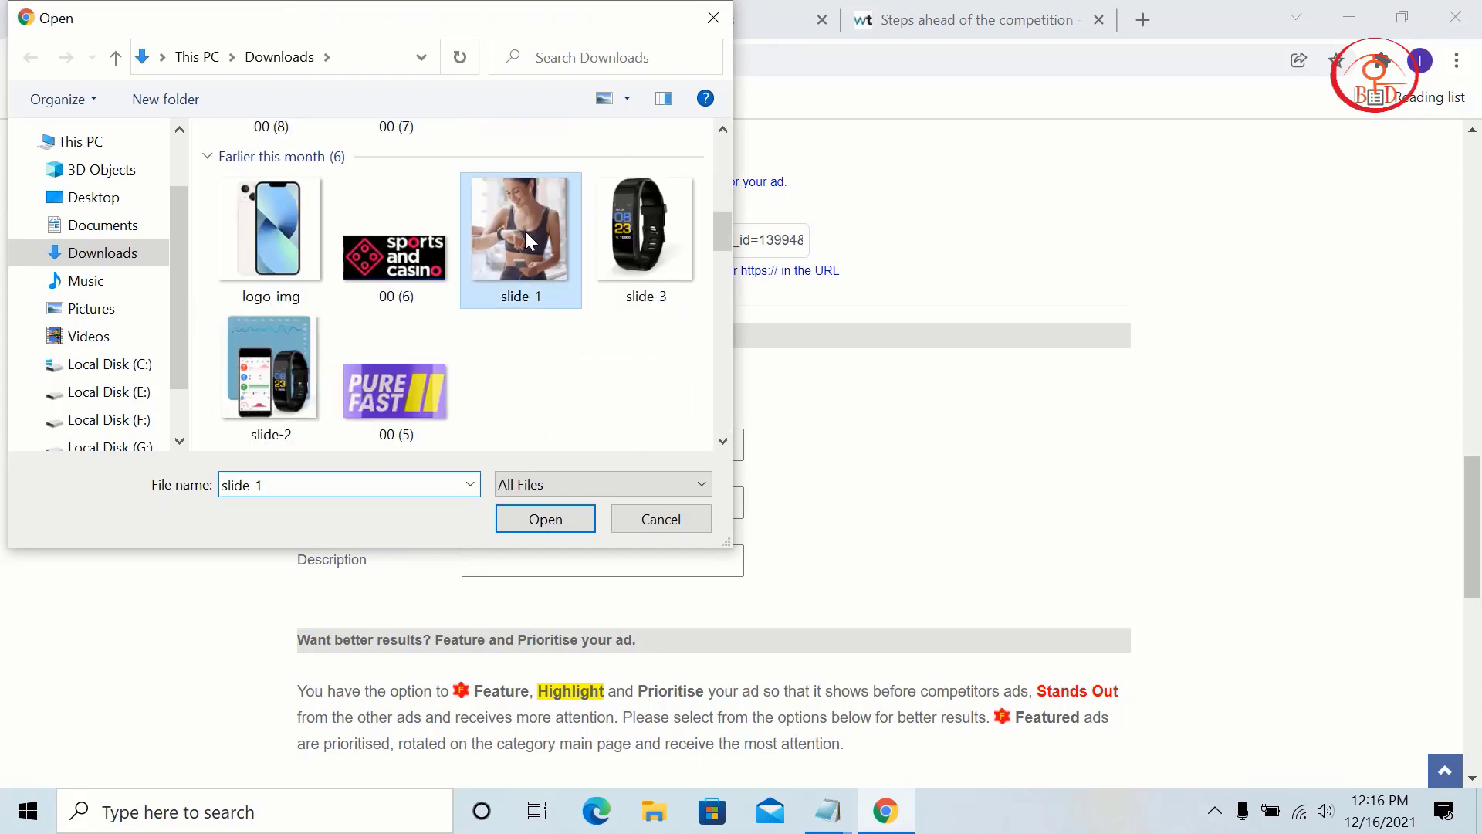
{"action": "left_click", "coordinate": [555, 511]}
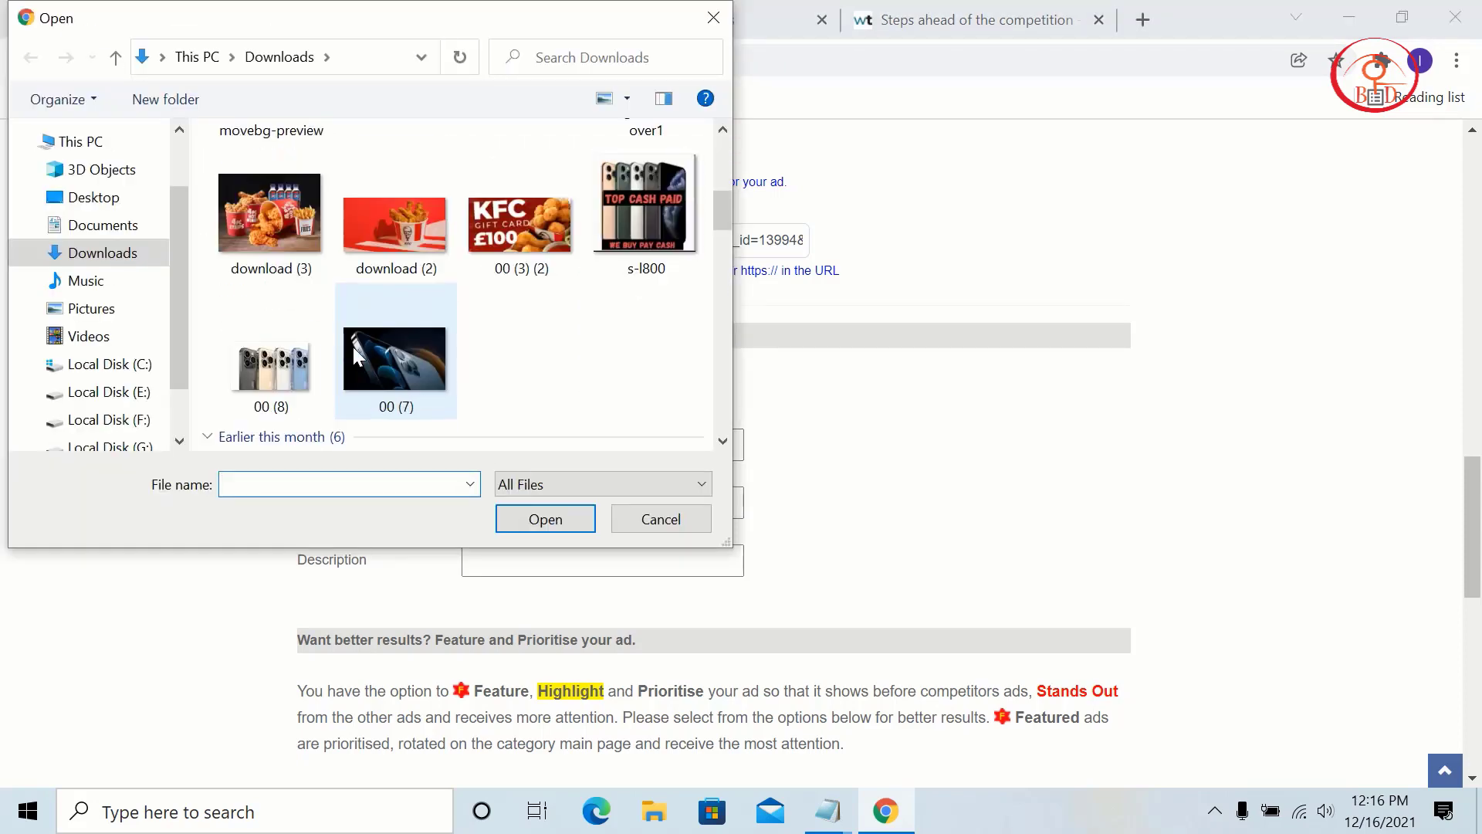
{"action": "scroll", "coordinate": [543, 358], "scroll_direction": "up", "scroll_amount": 6}
{"action": "scroll", "coordinate": [543, 358], "scroll_direction": "up", "scroll_amount": 2}
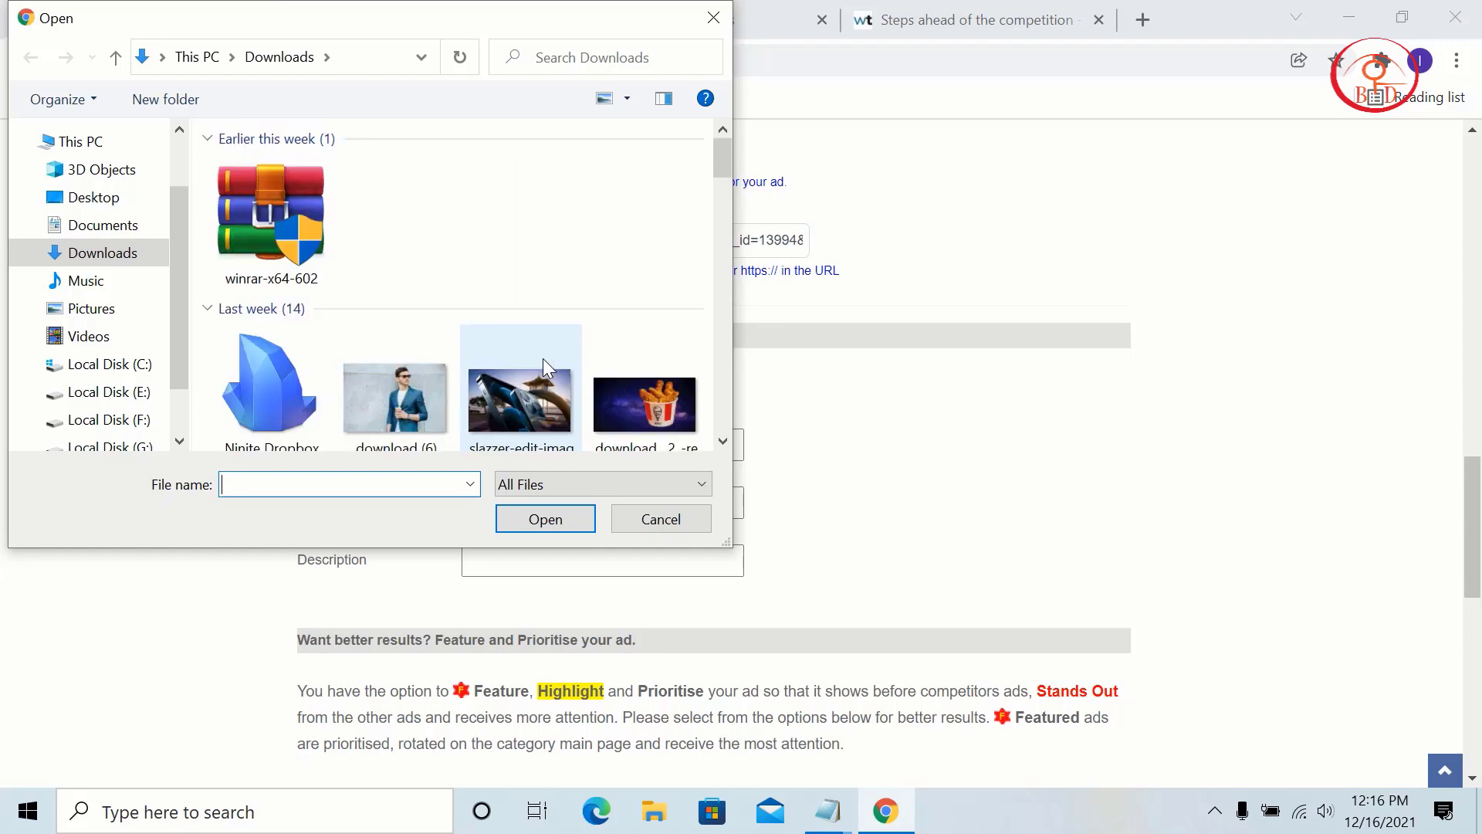
{"action": "scroll", "coordinate": [544, 358], "scroll_direction": "down", "scroll_amount": 3}
{"action": "scroll", "coordinate": [543, 358], "scroll_direction": "down", "scroll_amount": 5}
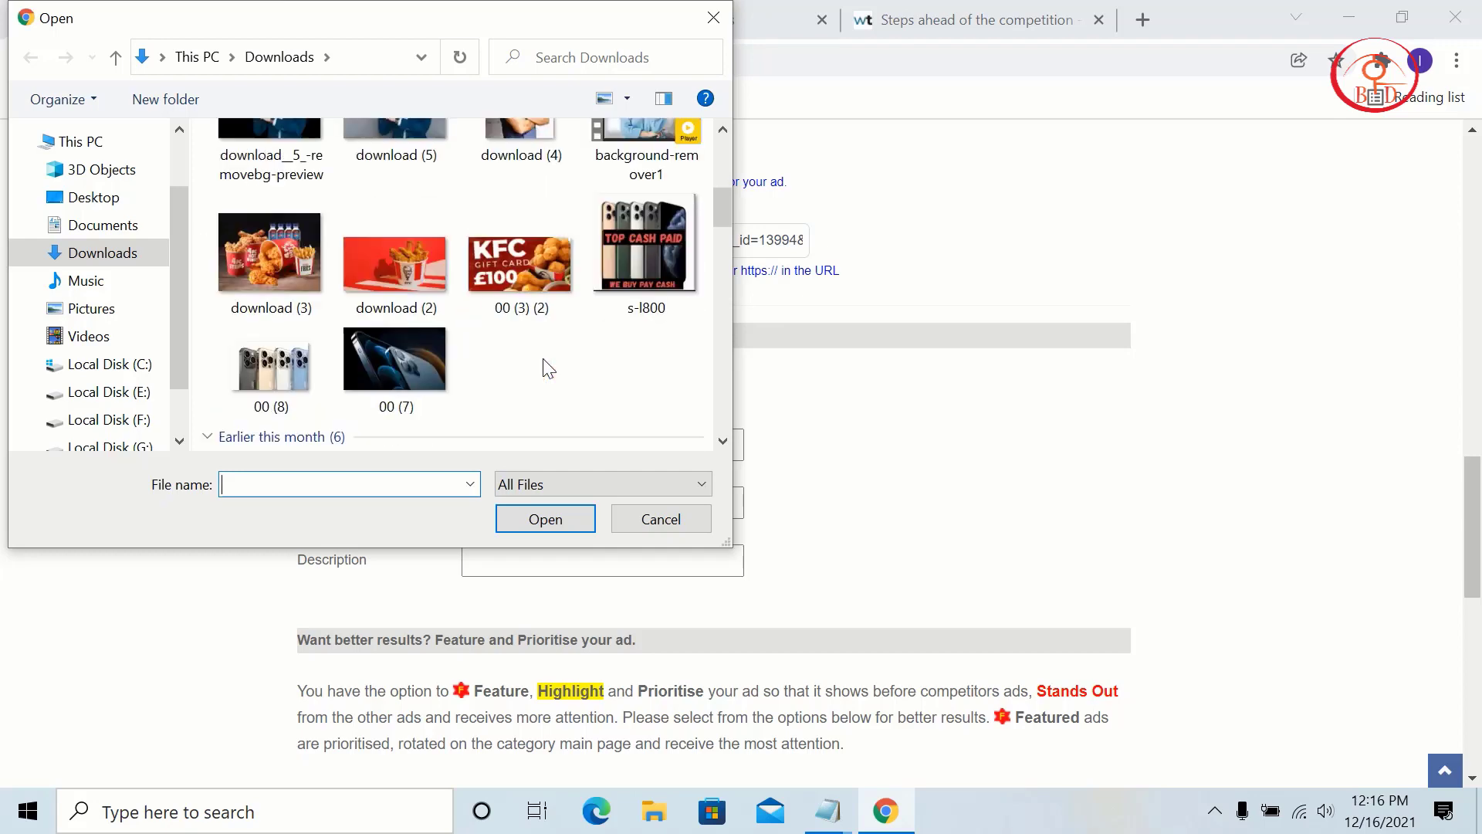
{"action": "left_click", "coordinate": [679, 255]}
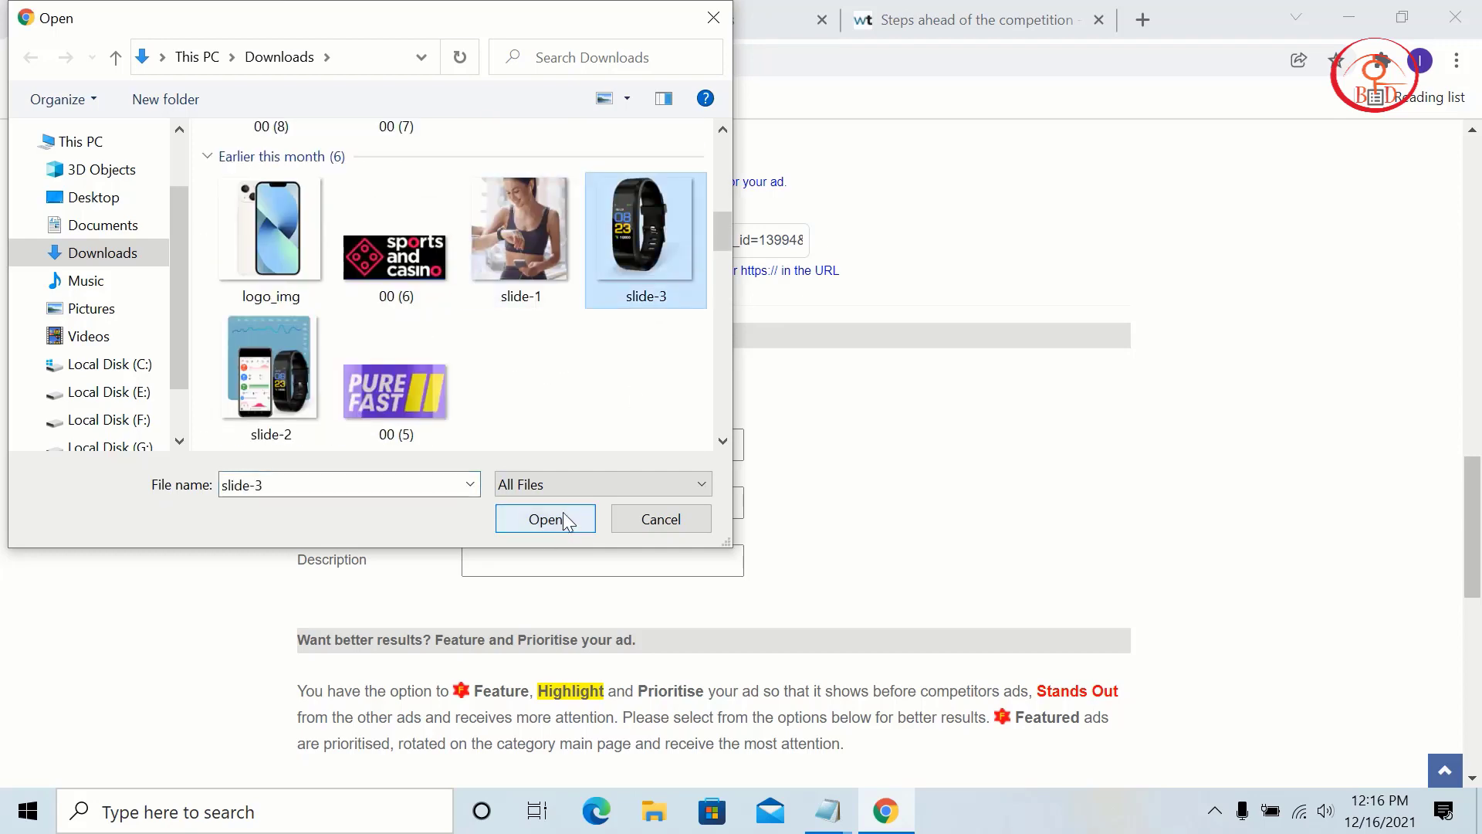
{"action": "left_click", "coordinate": [563, 513]}
Step: Attach slide-2.png from Downloads as File 3
{"action": "left_click", "coordinate": [502, 533]}
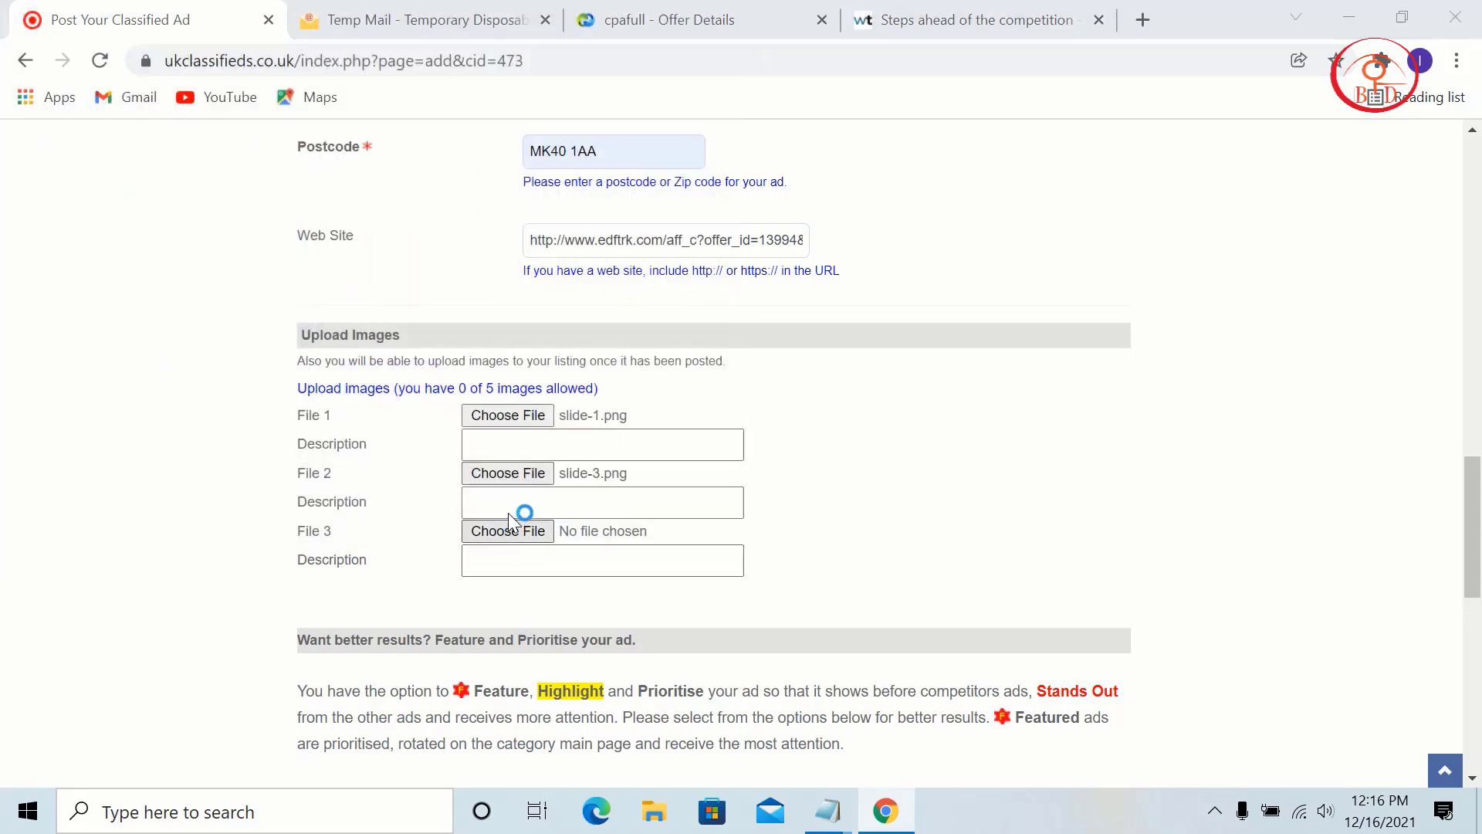
{"action": "scroll", "coordinate": [555, 440], "scroll_direction": "down", "scroll_amount": 3}
{"action": "scroll", "coordinate": [549, 429], "scroll_direction": "down", "scroll_amount": 10}
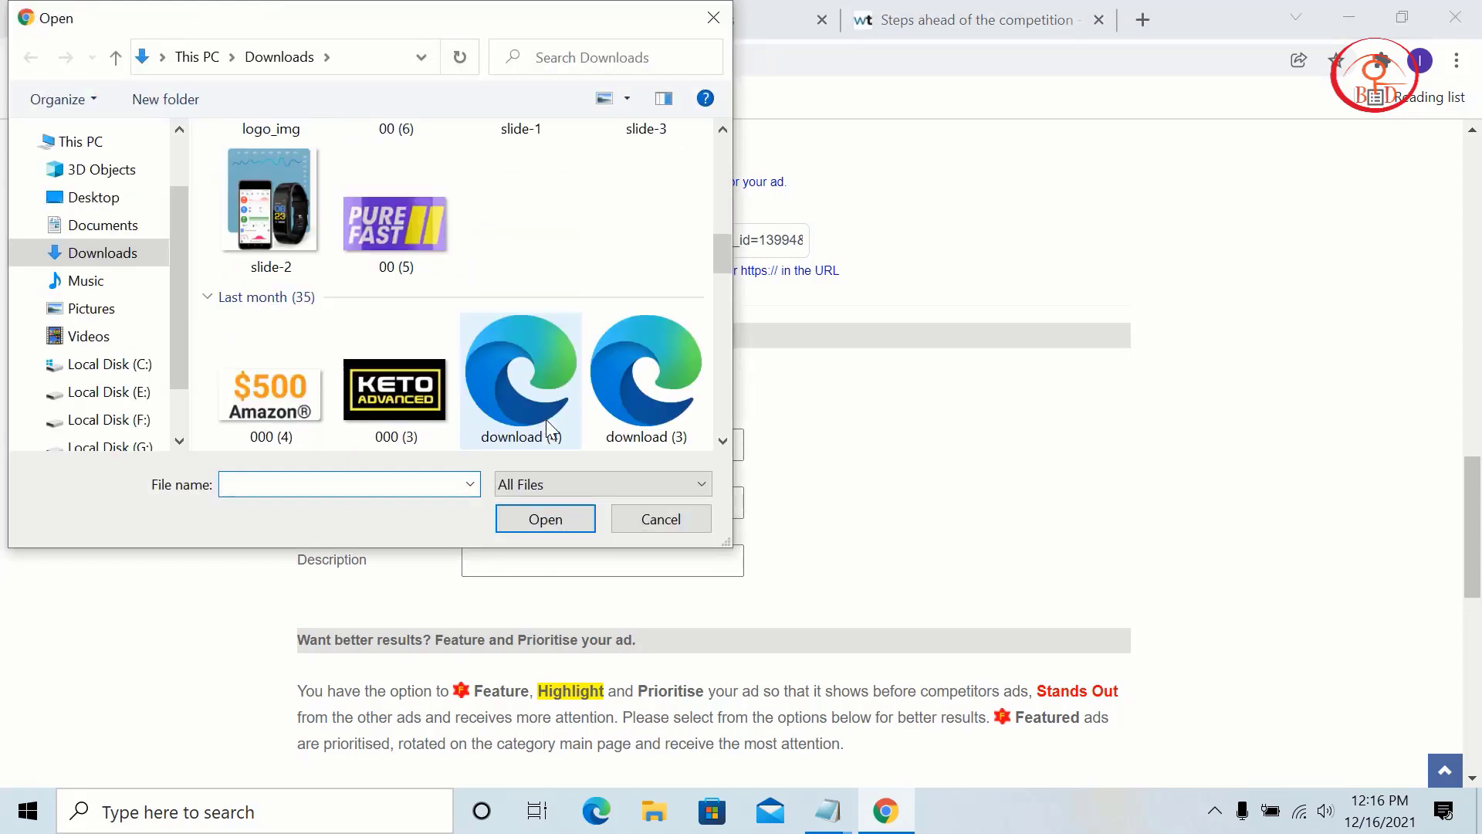
{"action": "scroll", "coordinate": [551, 429], "scroll_direction": "up", "scroll_amount": 10}
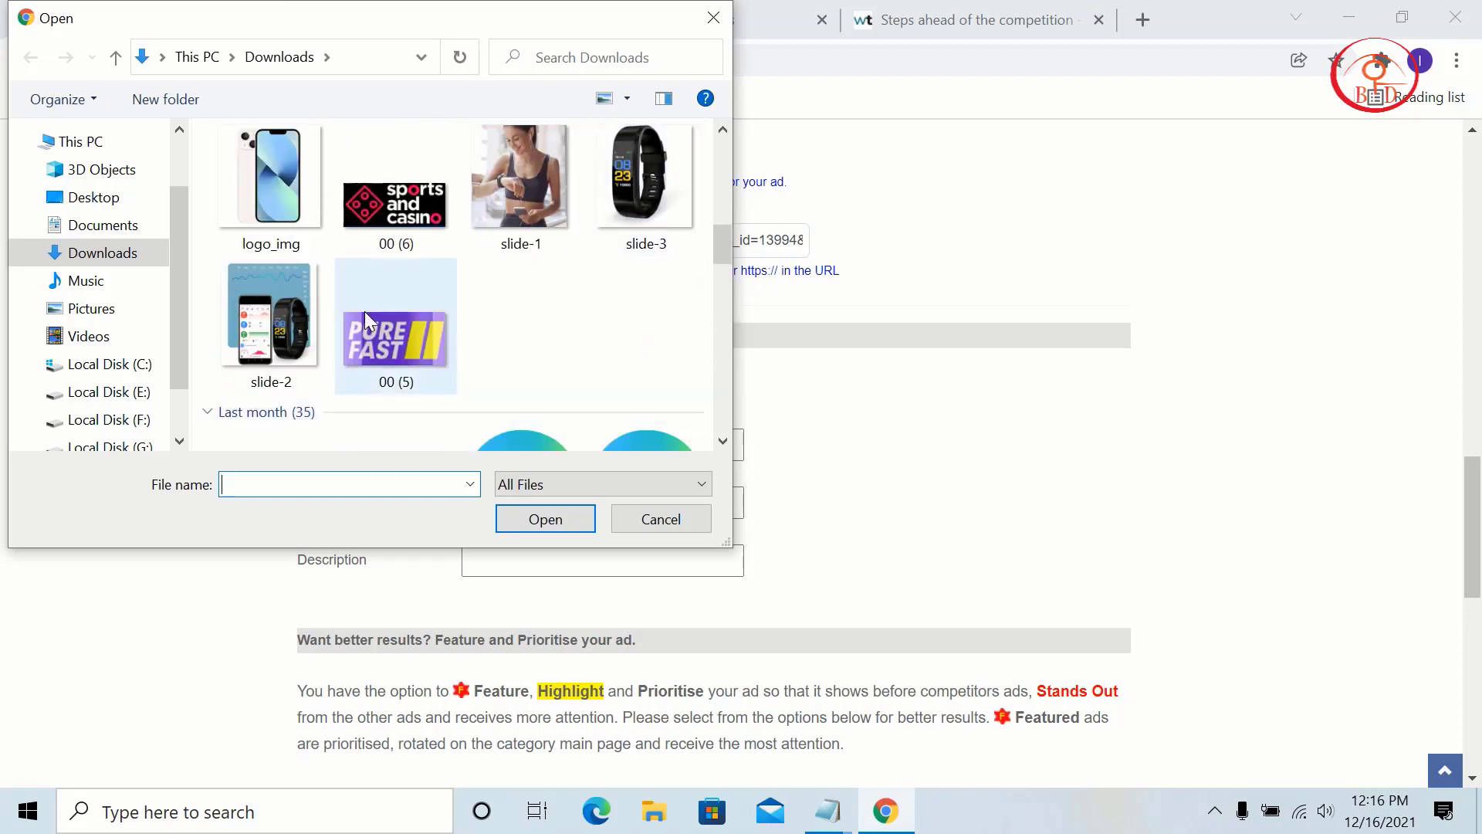
{"action": "left_click", "coordinate": [270, 313]}
{"action": "left_click", "coordinate": [545, 519]}
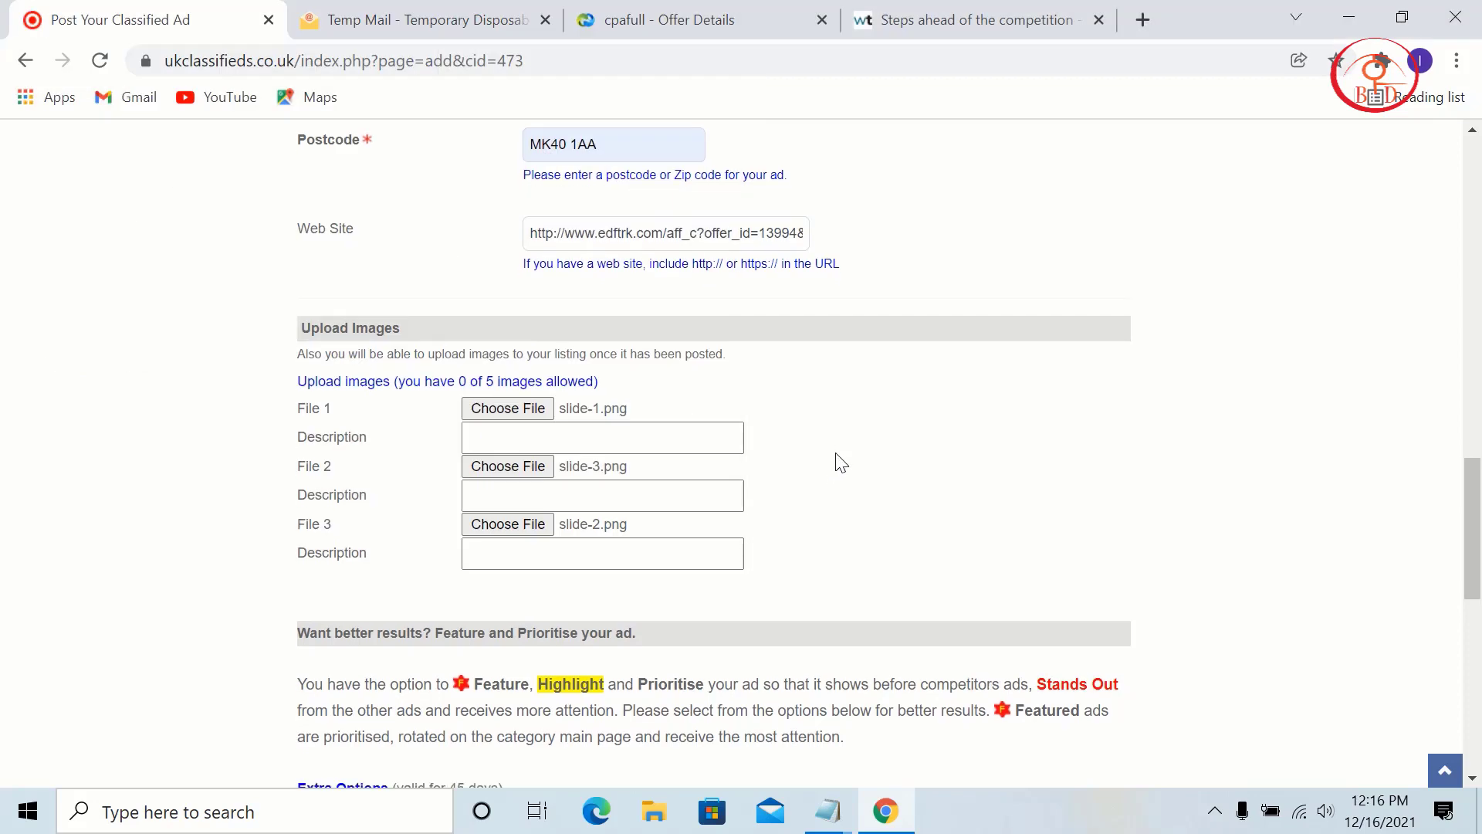
{"action": "scroll", "coordinate": [826, 440], "scroll_direction": "down", "scroll_amount": 5}
{"action": "scroll", "coordinate": [804, 400], "scroll_direction": "up", "scroll_amount": 1}
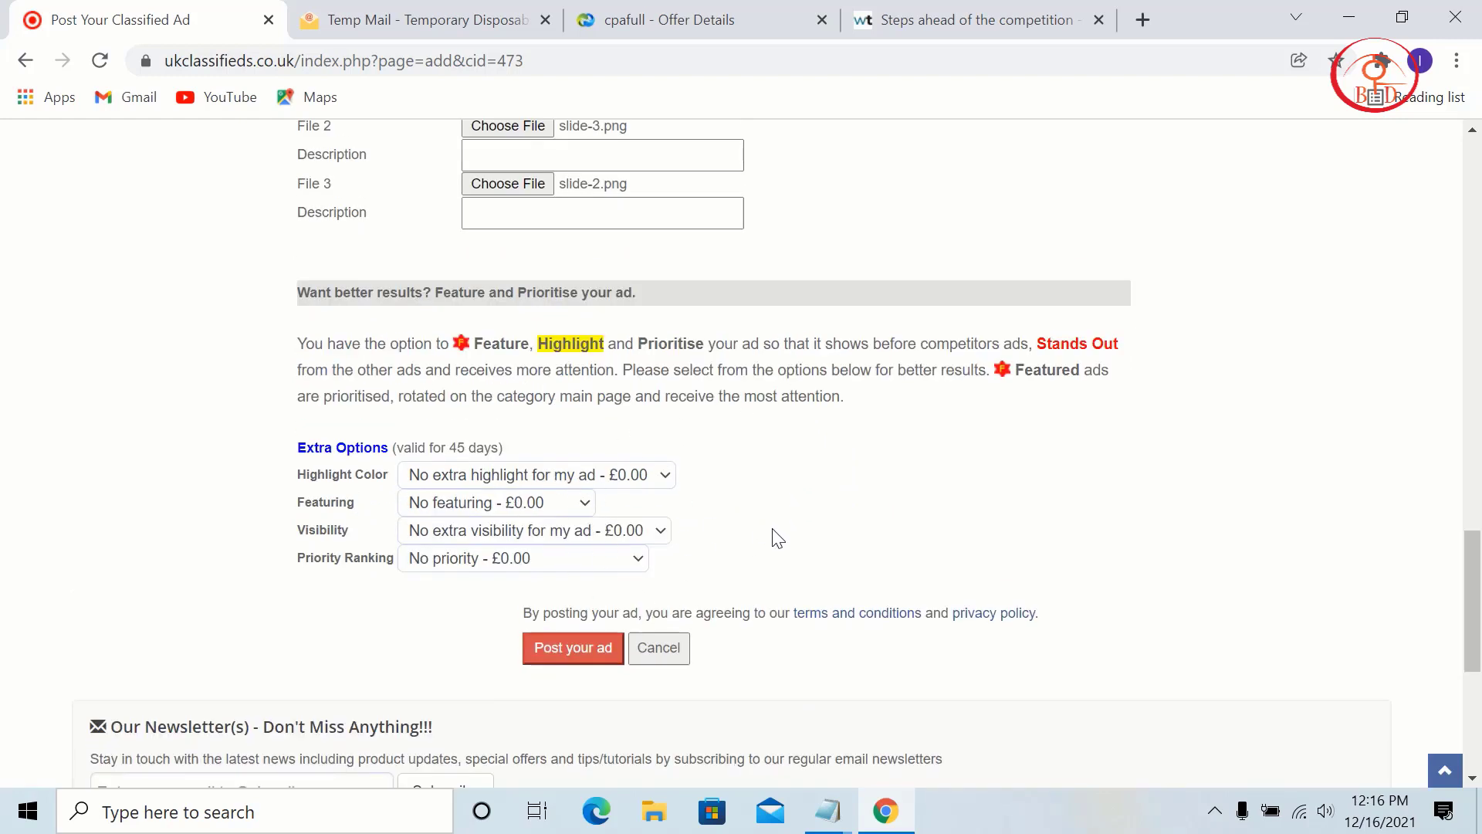
Step: Post the finished ad with the Post your ad button
{"action": "scroll", "coordinate": [777, 538], "scroll_direction": "up", "scroll_amount": 9}
{"action": "scroll", "coordinate": [777, 538], "scroll_direction": "down", "scroll_amount": 6}
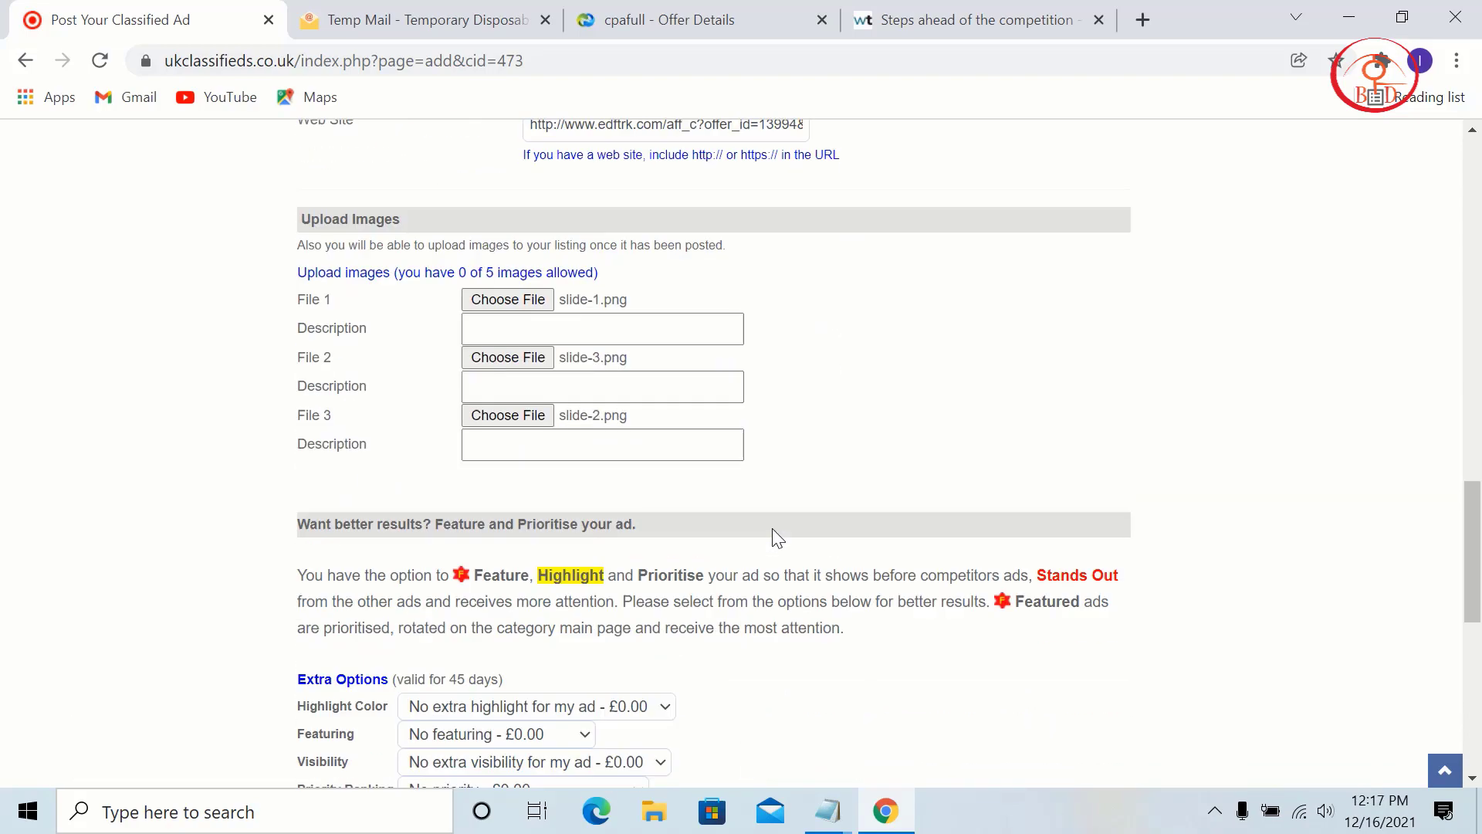
{"action": "scroll", "coordinate": [774, 533], "scroll_direction": "down", "scroll_amount": 6}
{"action": "scroll", "coordinate": [638, 334], "scroll_direction": "up", "scroll_amount": 3}
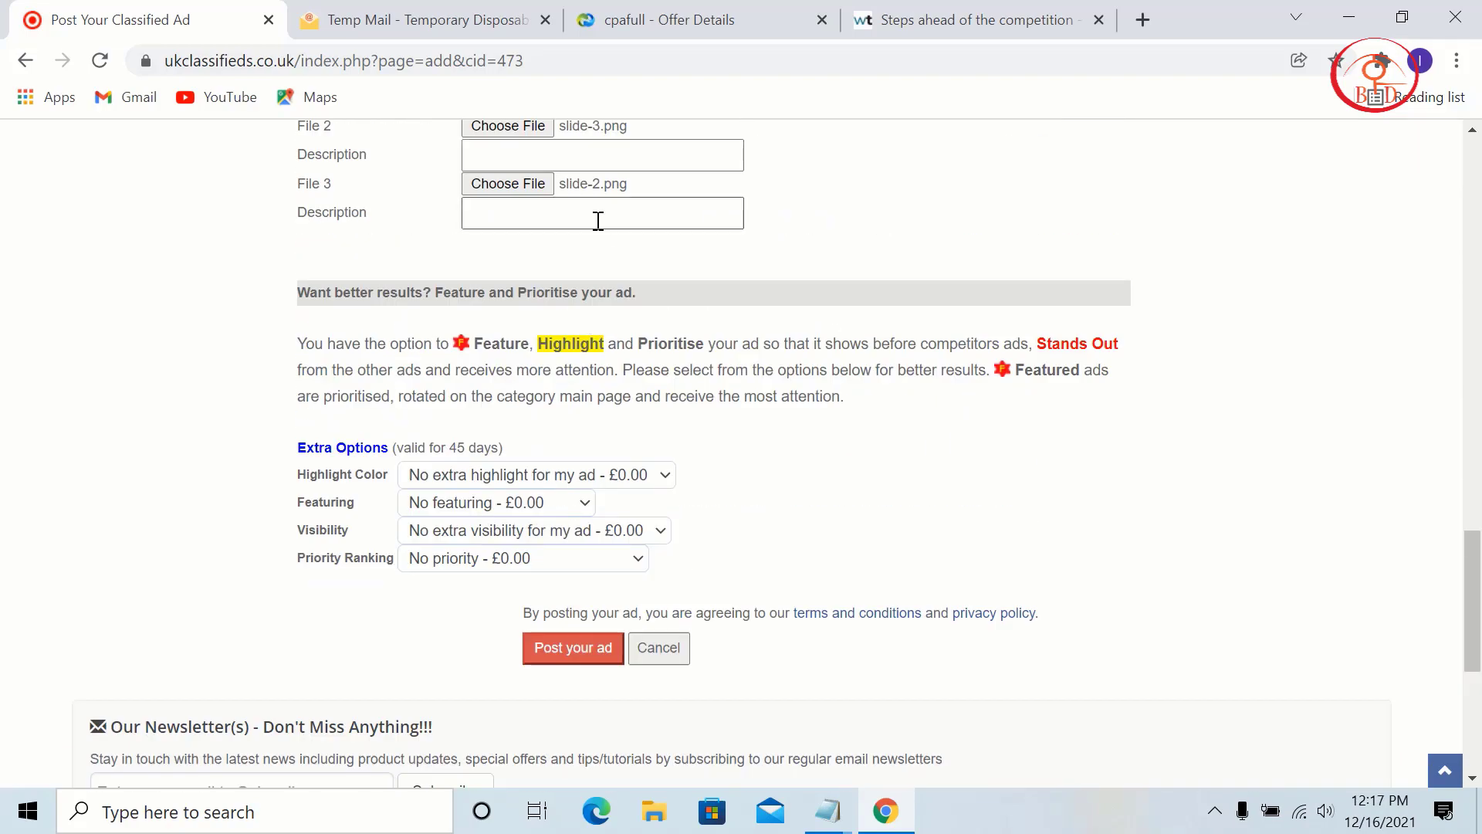
{"action": "scroll", "coordinate": [954, 314], "scroll_direction": "down", "scroll_amount": 2}
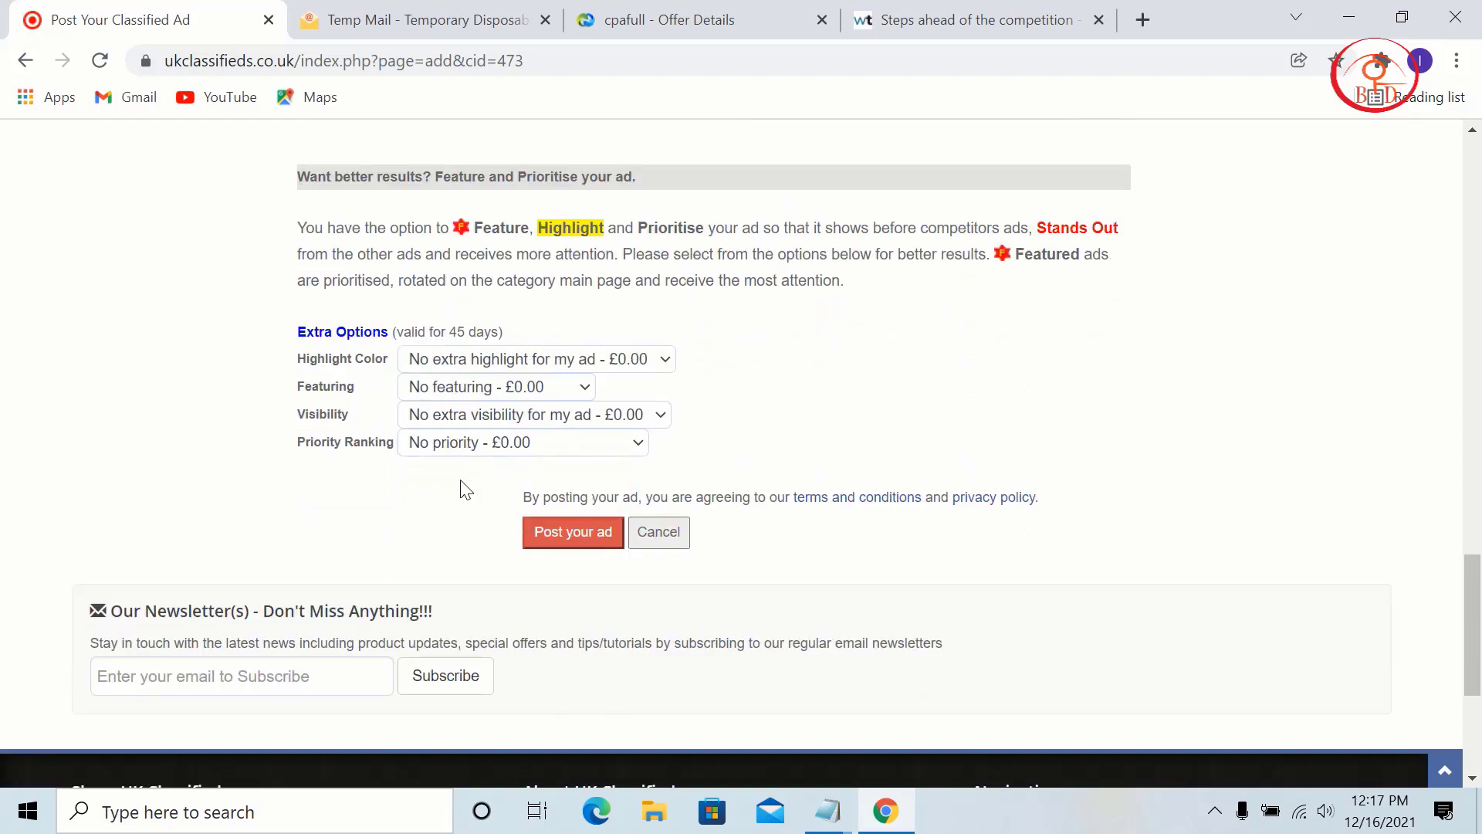
{"action": "left_click", "coordinate": [551, 533]}
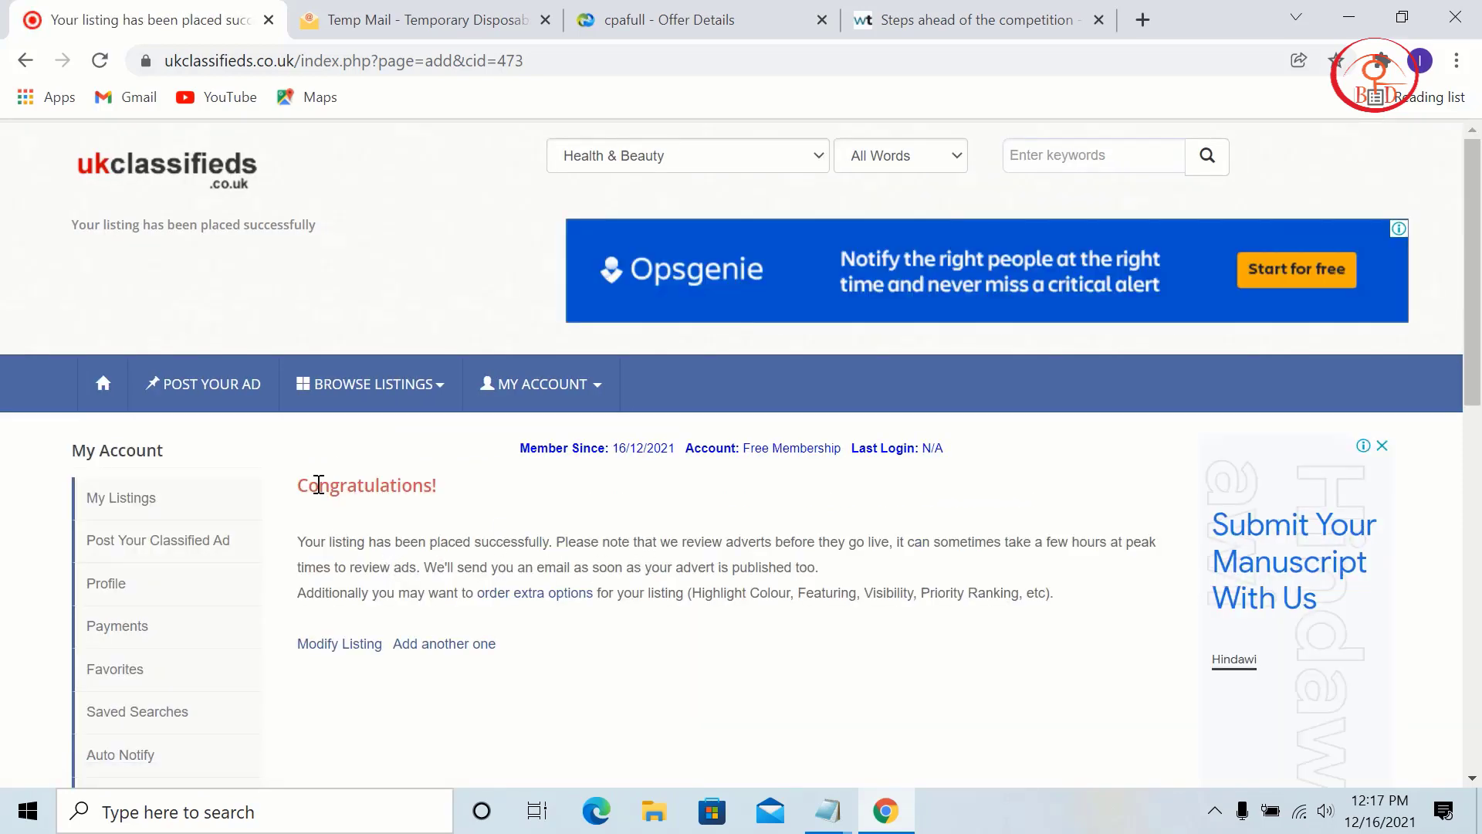
Step: Read the Congratulations message confirming the listing awaits review
{"action": "left_click_drag", "start_coordinate": [333, 485], "coordinate": [545, 541]}
{"action": "left_click", "coordinate": [468, 571]}
{"action": "left_click_drag", "start_coordinate": [308, 538], "coordinate": [592, 592]}
{"action": "left_click", "coordinate": [840, 485]}
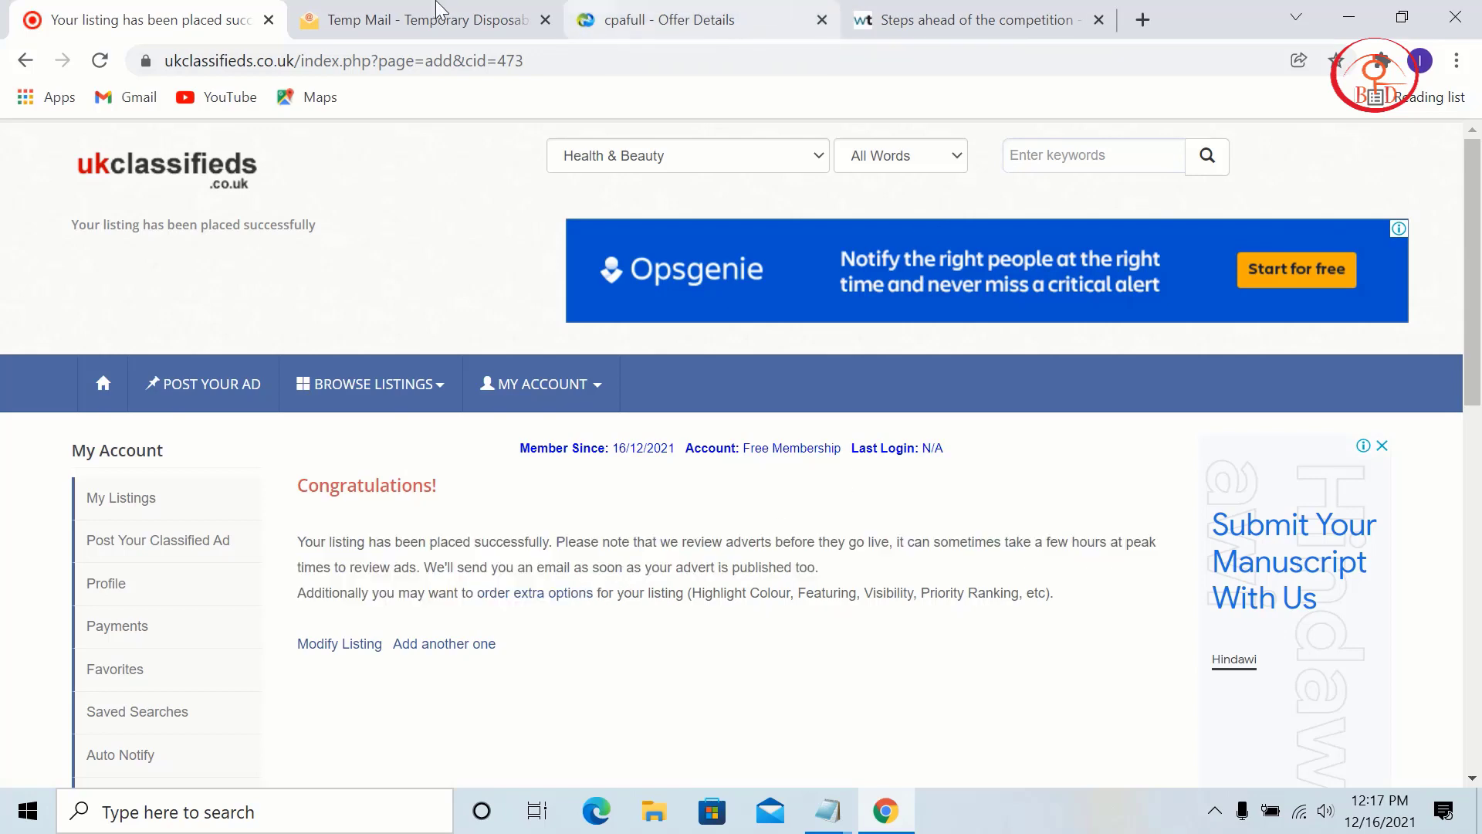
{"action": "left_click", "coordinate": [438, 10]}
Step: Read the 'listing waiting for approval' and 'Registration completed' e-mails, then return to UK Classifieds
{"action": "scroll", "coordinate": [566, 364], "scroll_direction": "down", "scroll_amount": 4}
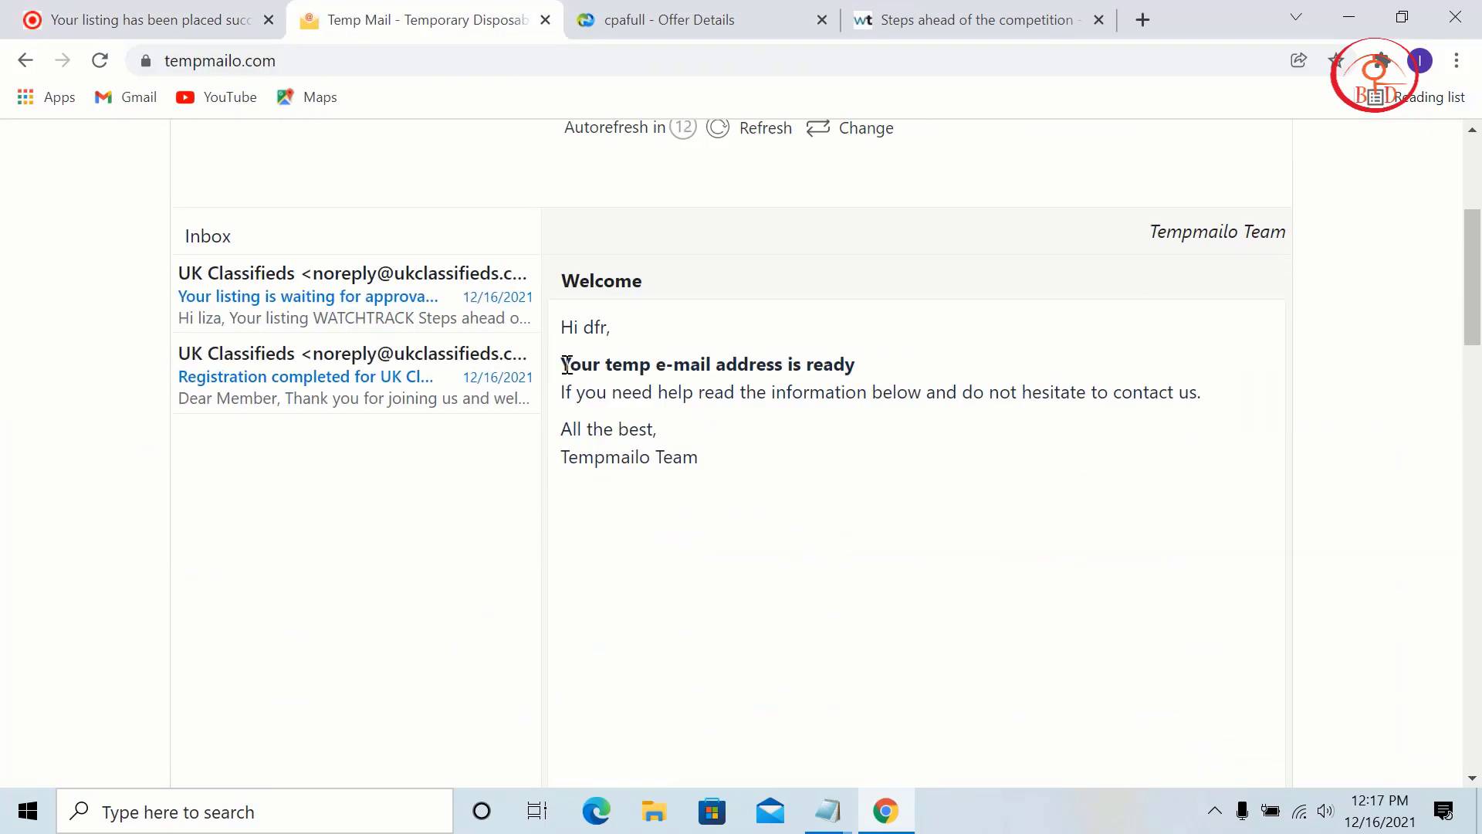
{"action": "left_click", "coordinate": [391, 315]}
{"action": "scroll", "coordinate": [903, 463], "scroll_direction": "down", "scroll_amount": 1}
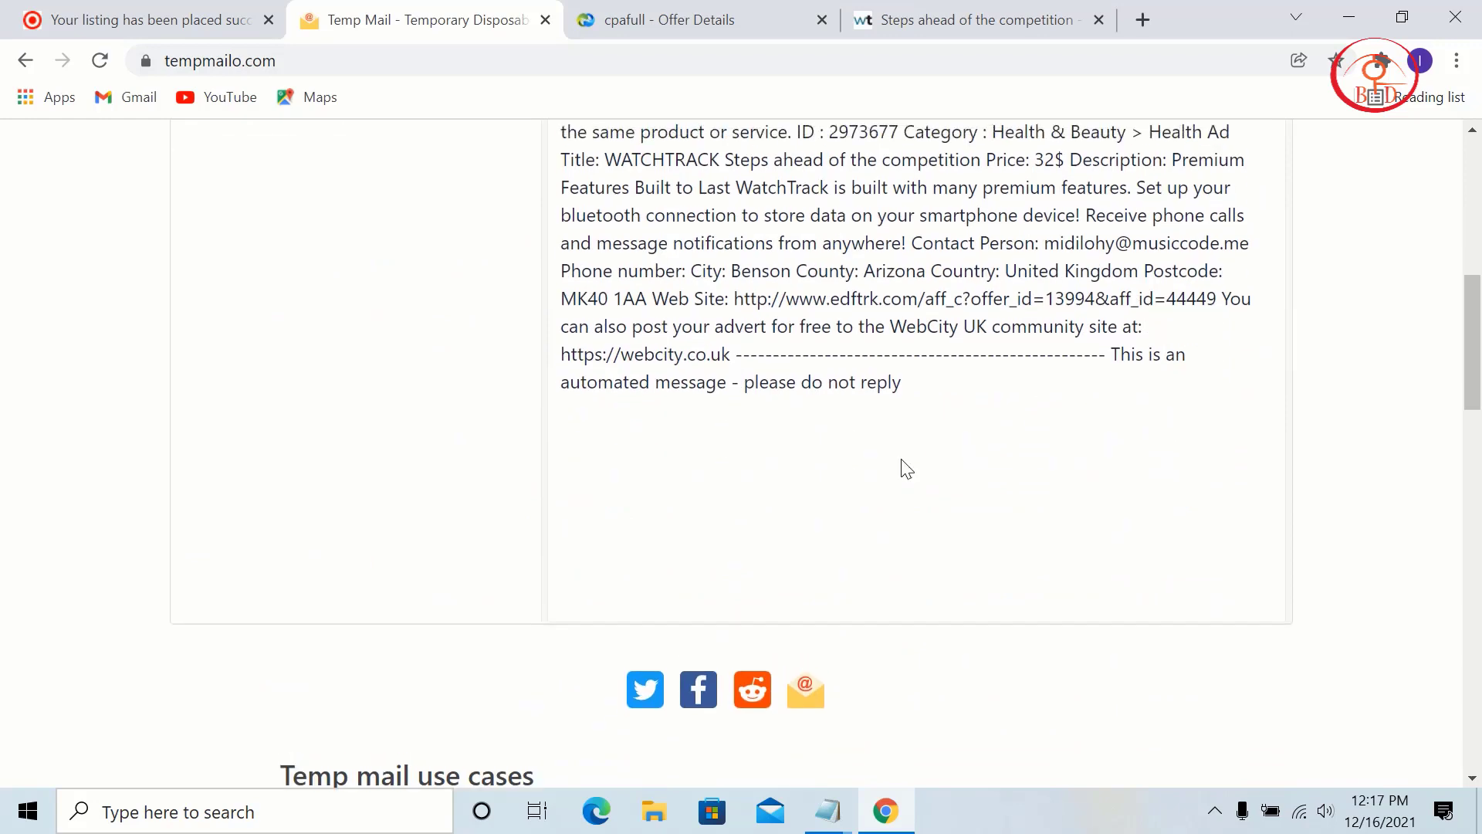
{"action": "scroll", "coordinate": [865, 475], "scroll_direction": "up", "scroll_amount": 3}
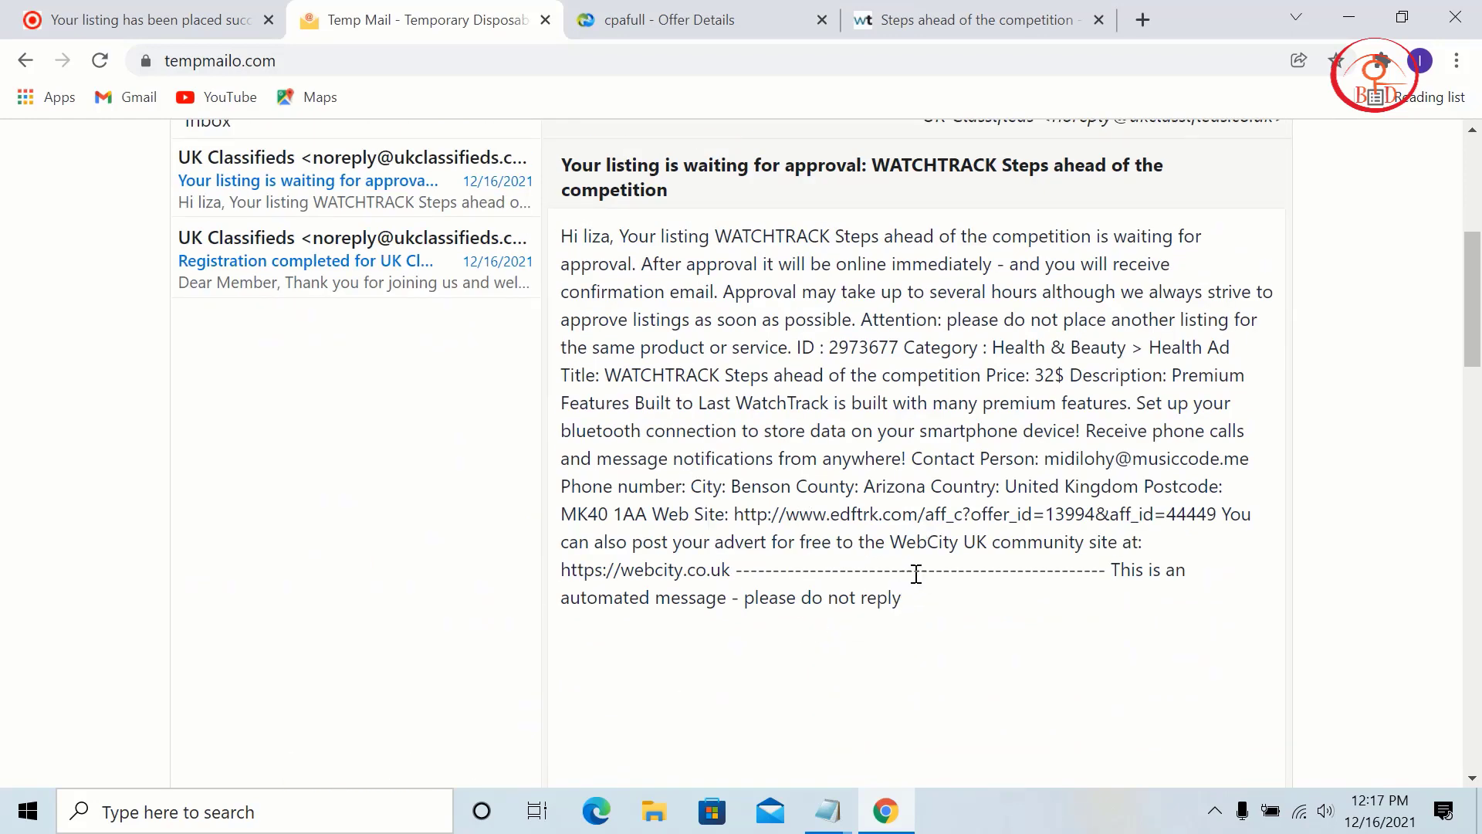
{"action": "left_click_drag", "start_coordinate": [916, 573], "coordinate": [629, 573]}
{"action": "left_click", "coordinate": [228, 274]}
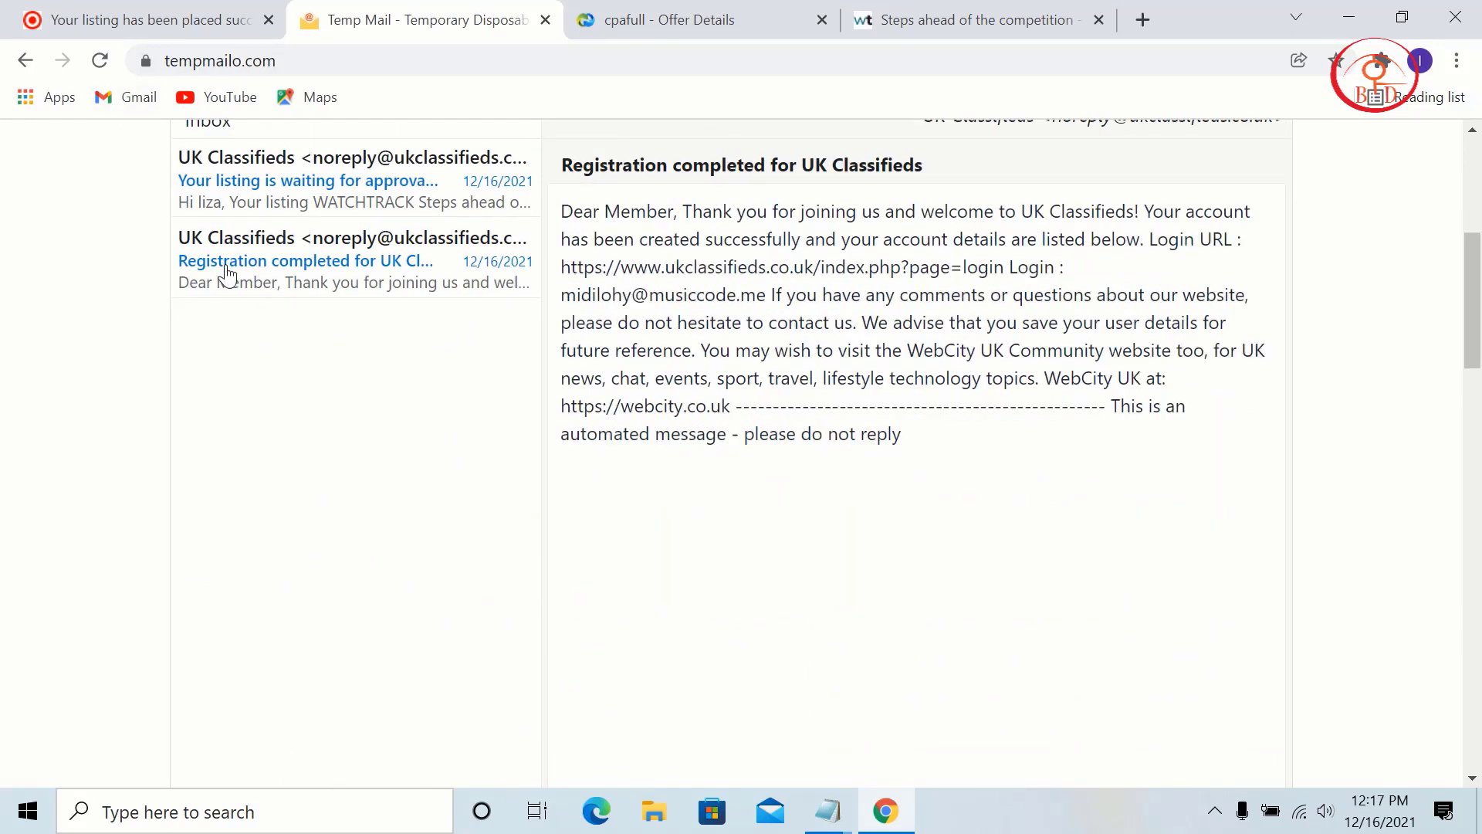
{"action": "left_click", "coordinate": [290, 194]}
{"action": "left_click", "coordinate": [108, 8]}
{"action": "scroll", "coordinate": [776, 664], "scroll_direction": "down", "scroll_amount": 4}
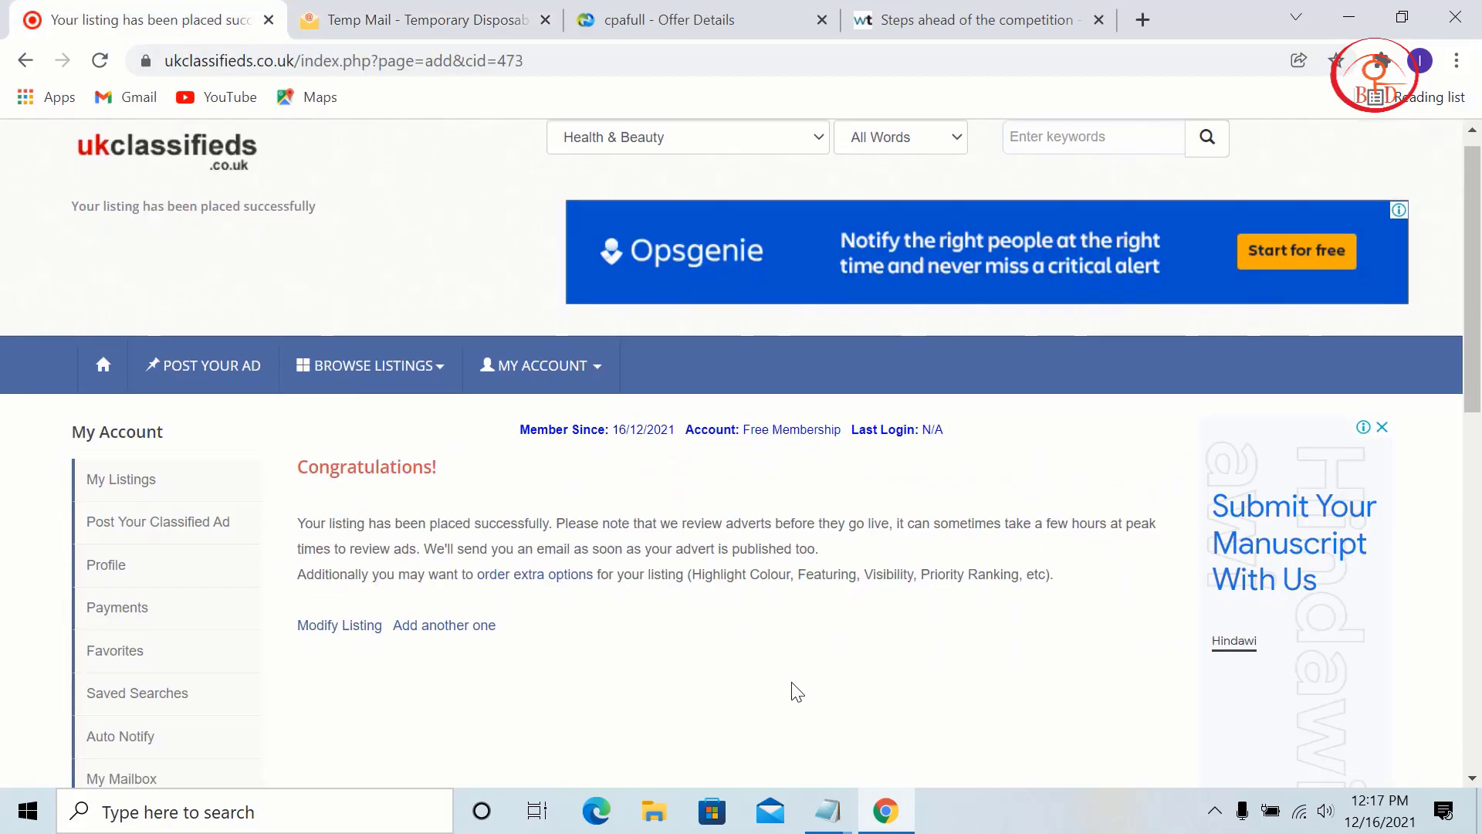
{"action": "scroll", "coordinate": [627, 426], "scroll_direction": "up", "scroll_amount": 4}
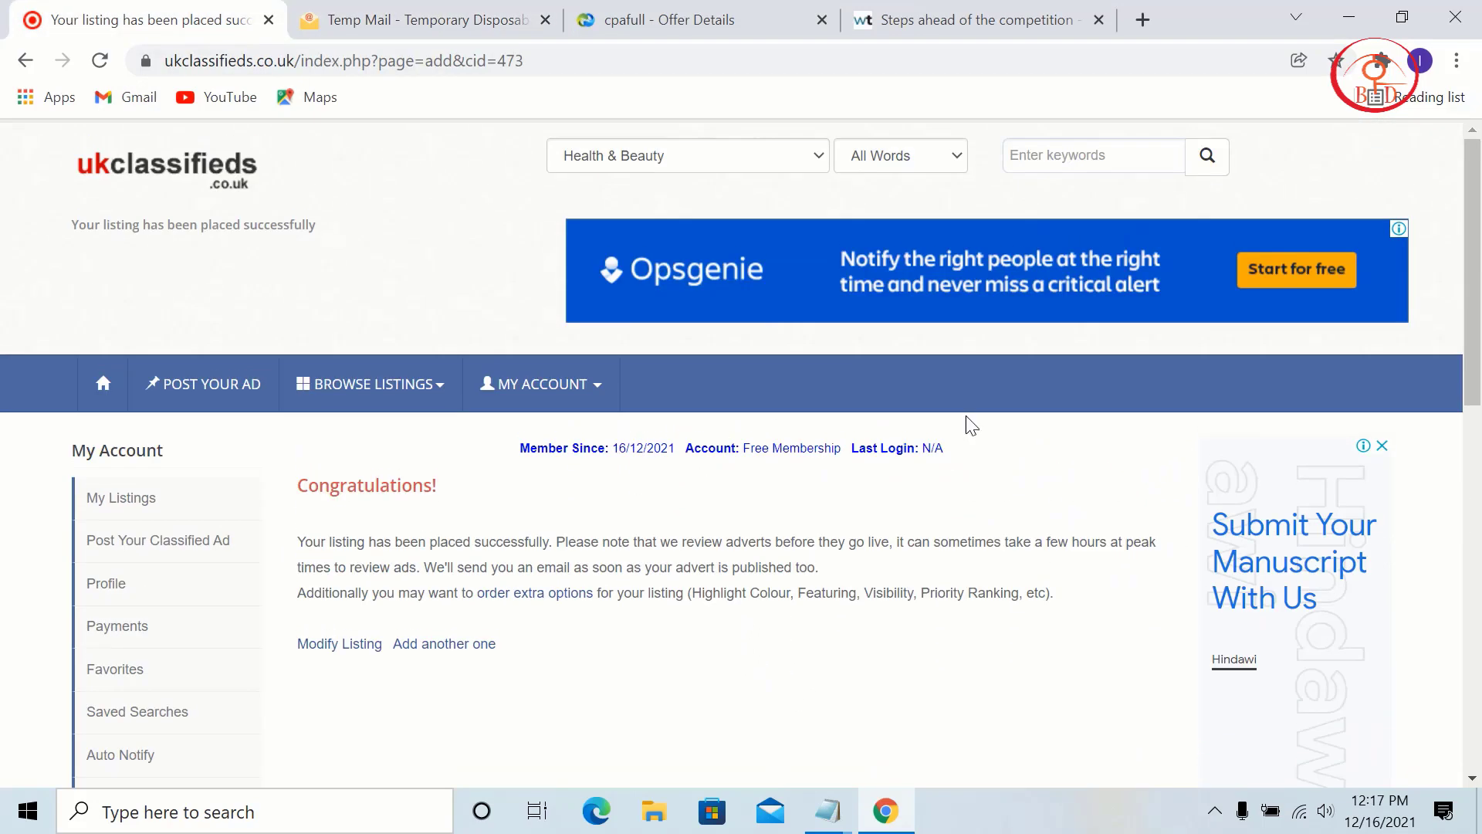
Step: Start a new ad under Food & Drink > Catering (Category ID 727) and continue
{"action": "left_click", "coordinate": [588, 385]}
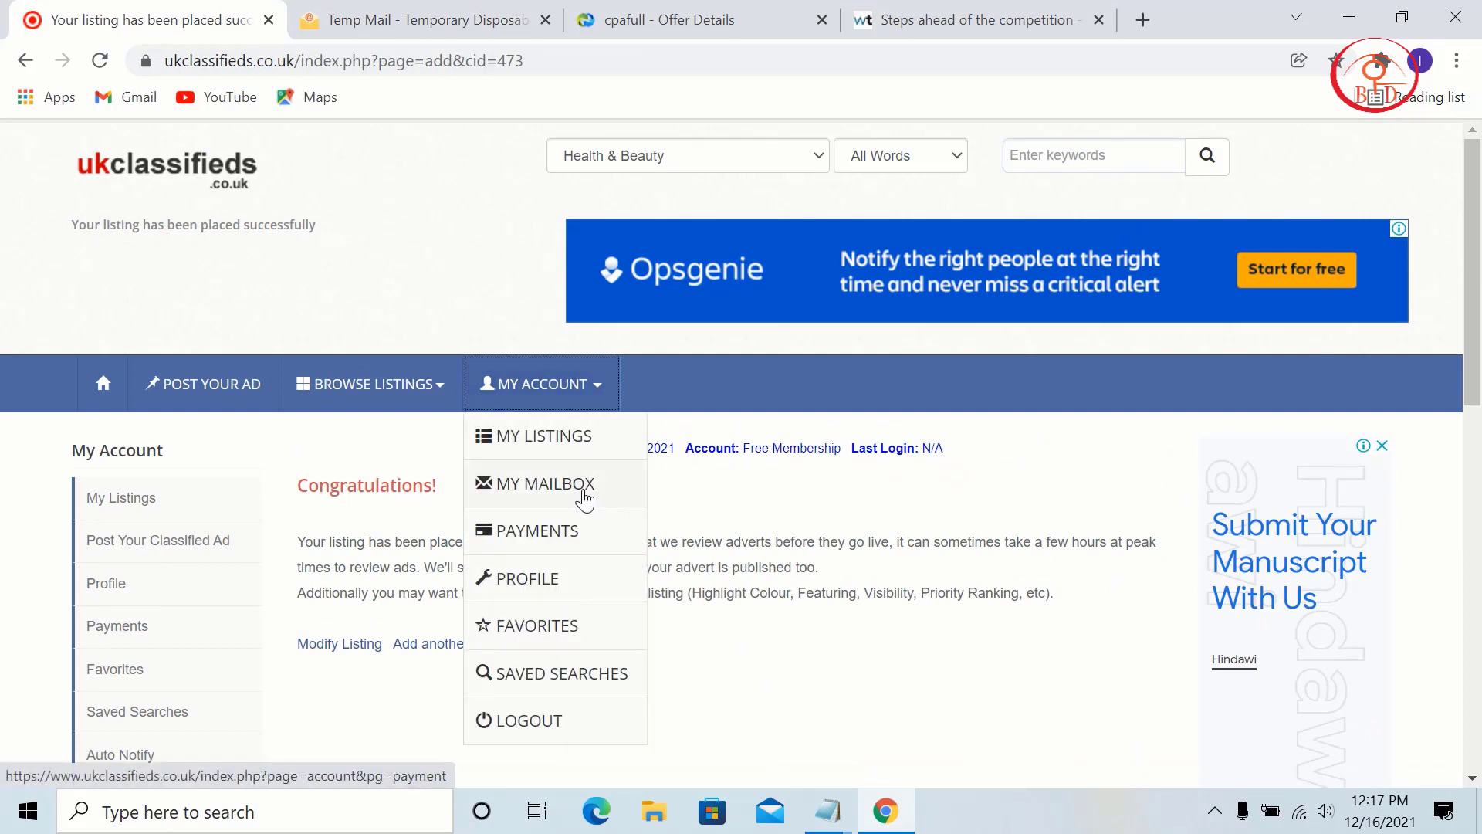
{"action": "left_click", "coordinate": [572, 440]}
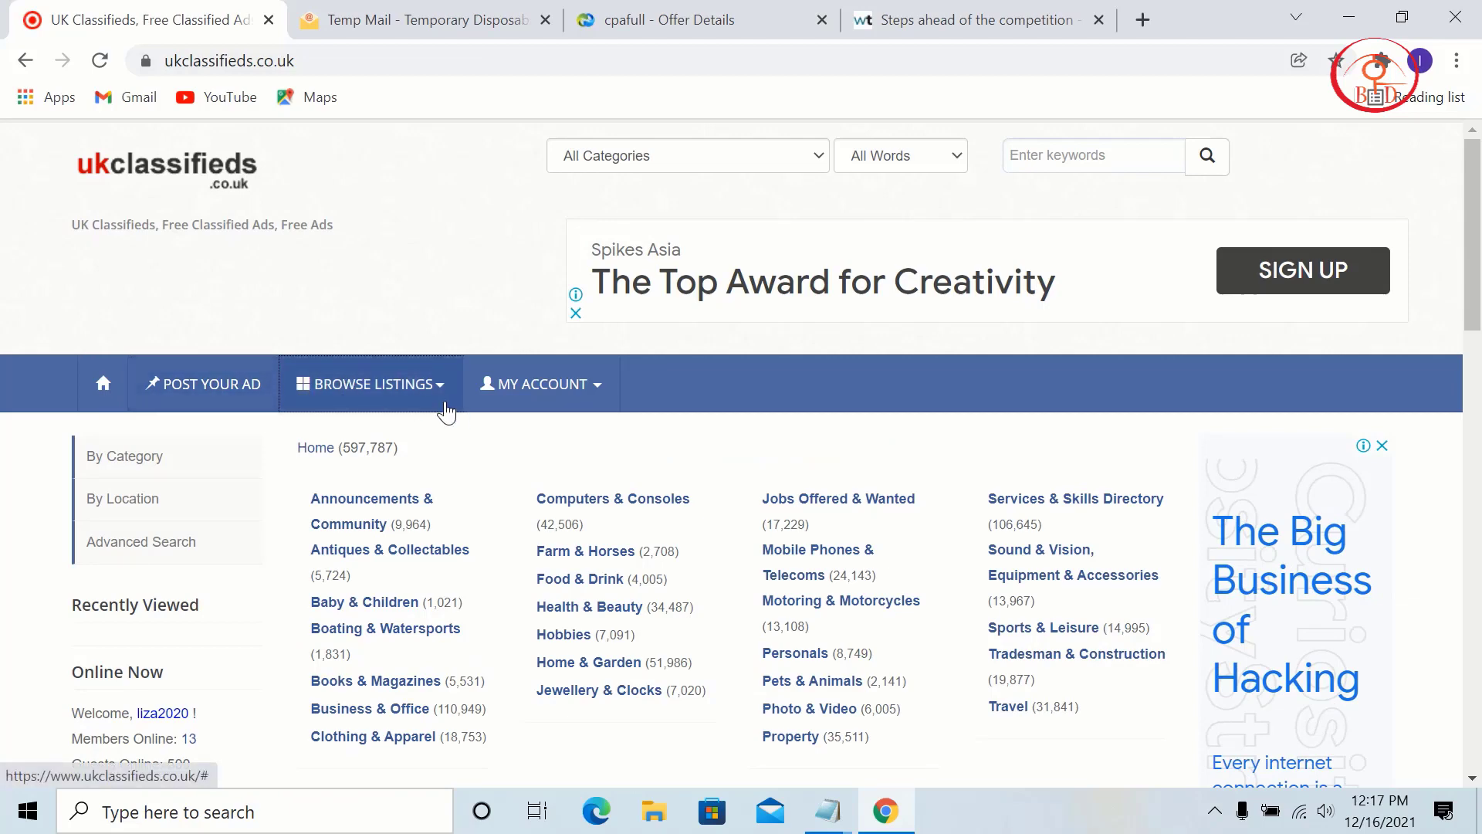
{"action": "left_click", "coordinate": [213, 381]}
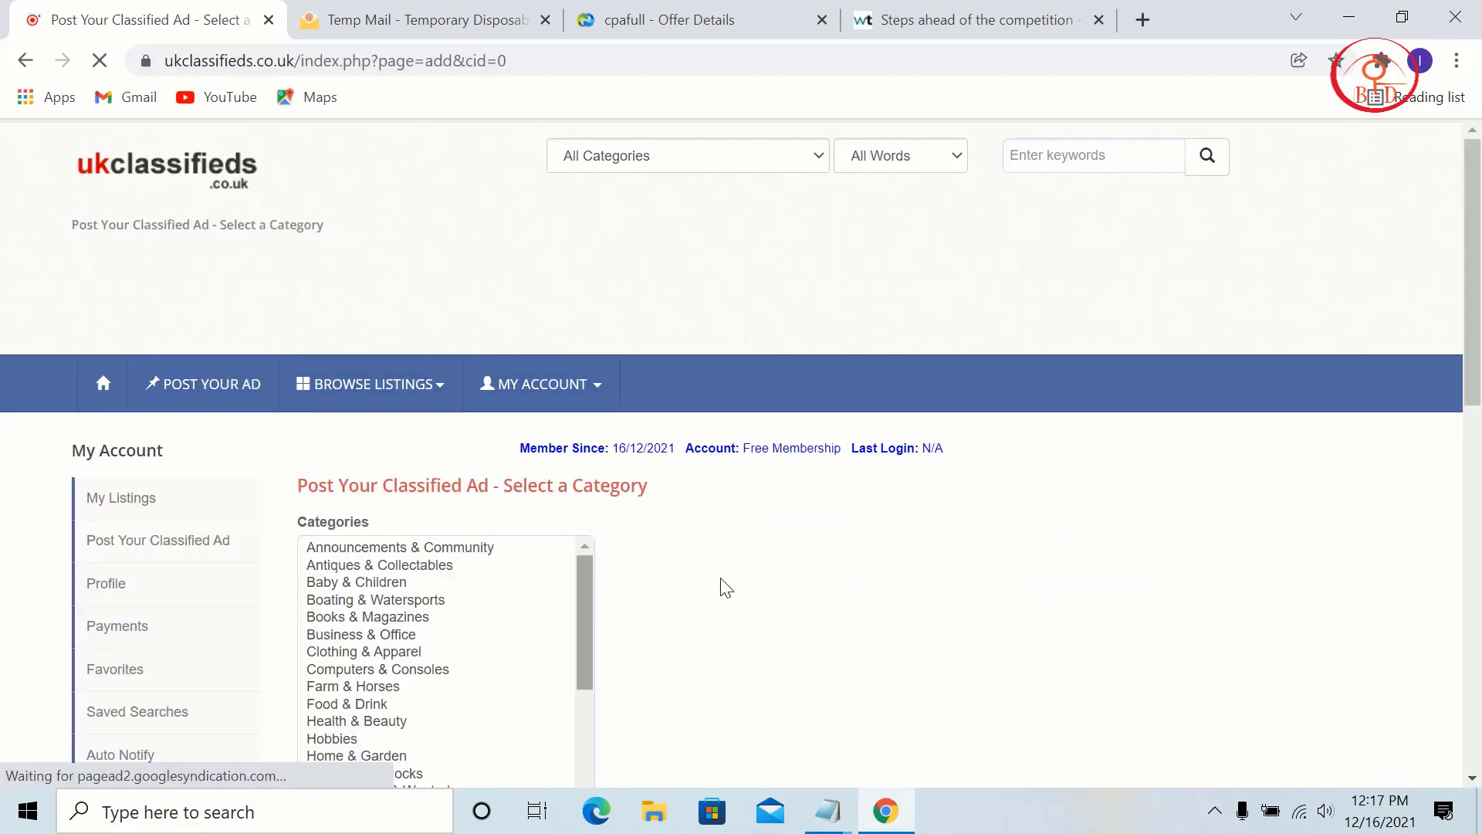
{"action": "scroll", "coordinate": [513, 554], "scroll_direction": "down", "scroll_amount": 3}
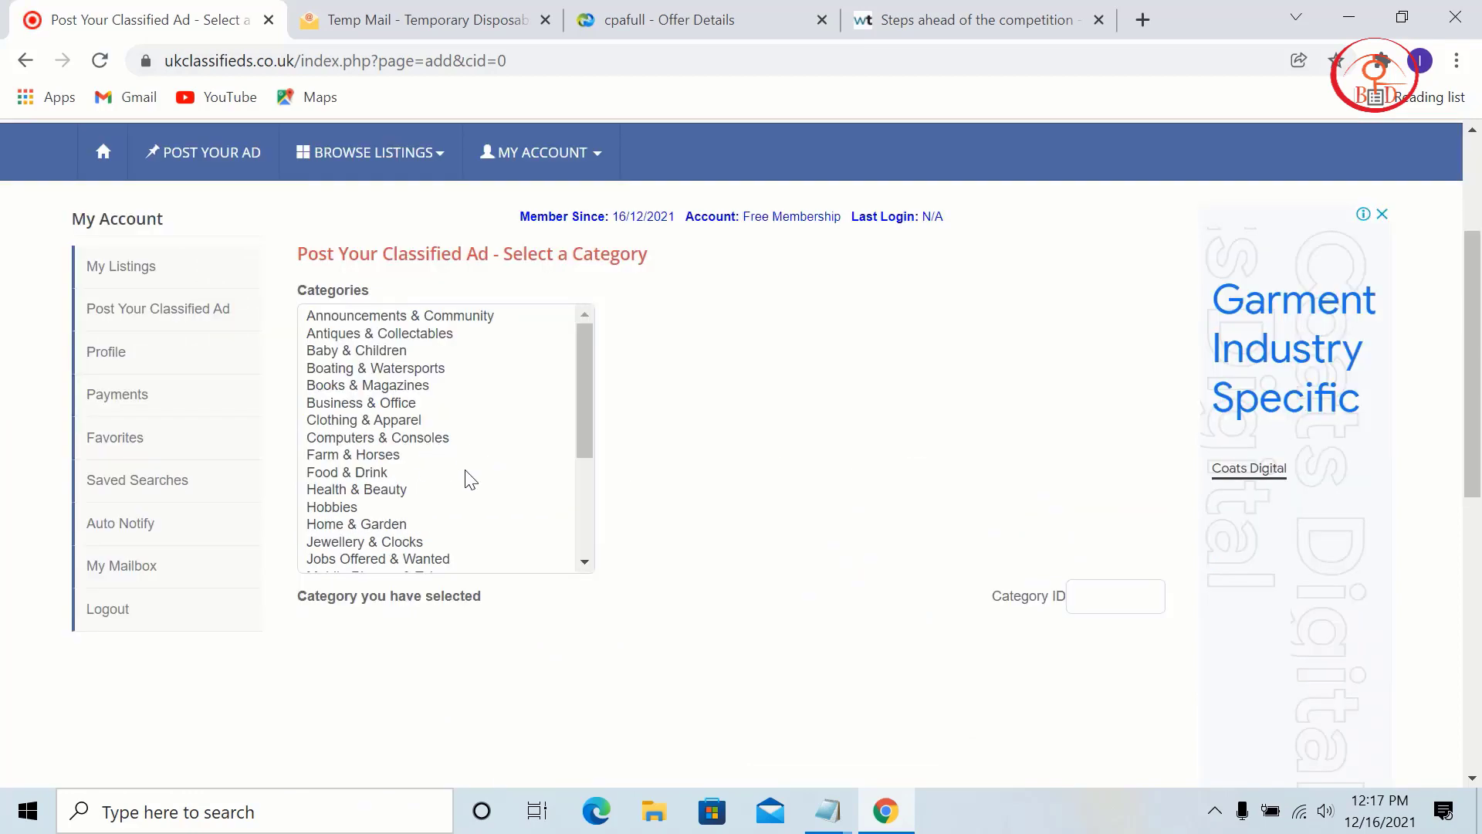
{"action": "left_click", "coordinate": [347, 472]}
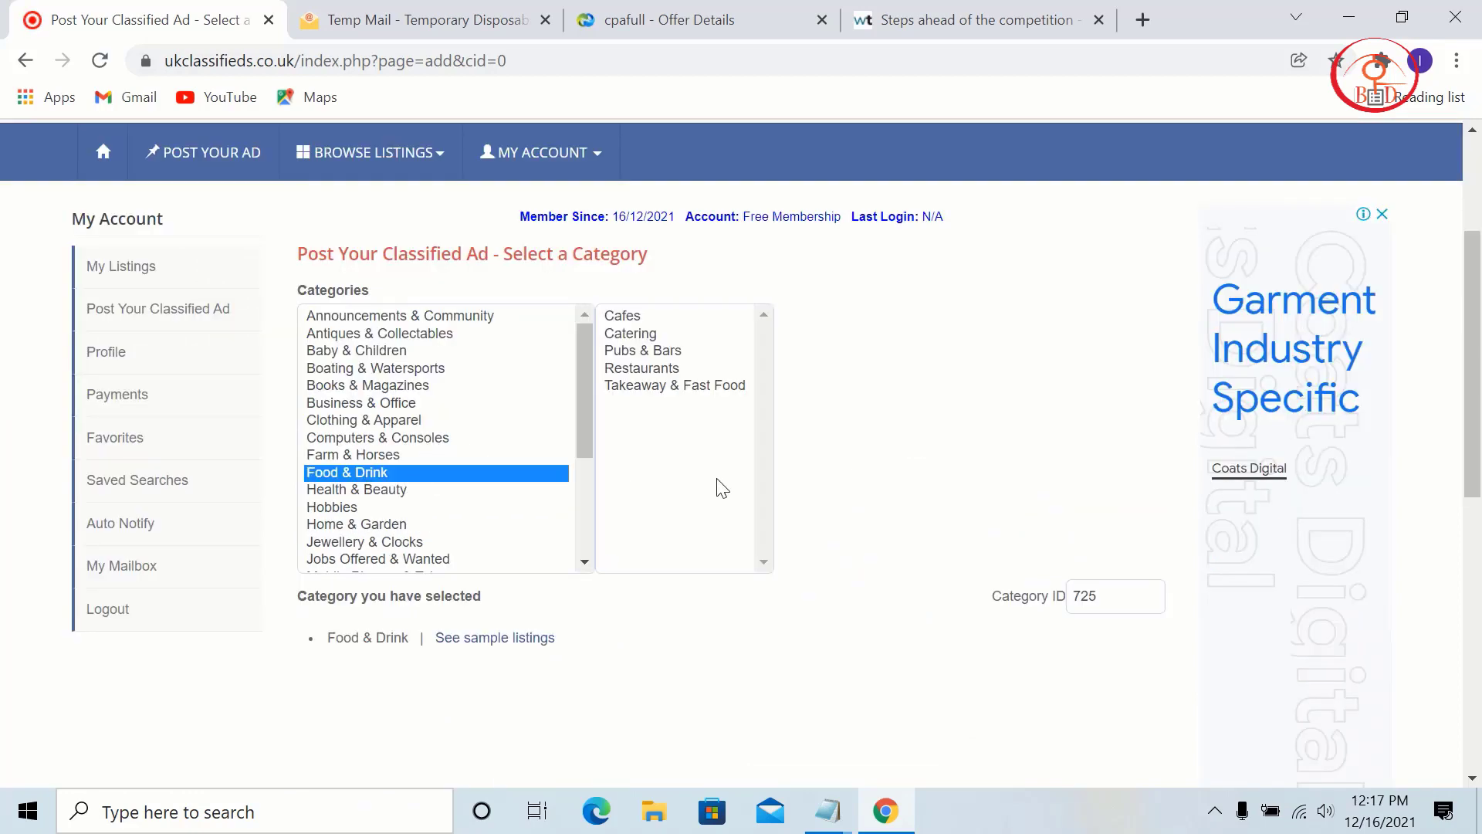
{"action": "left_click", "coordinate": [680, 339]}
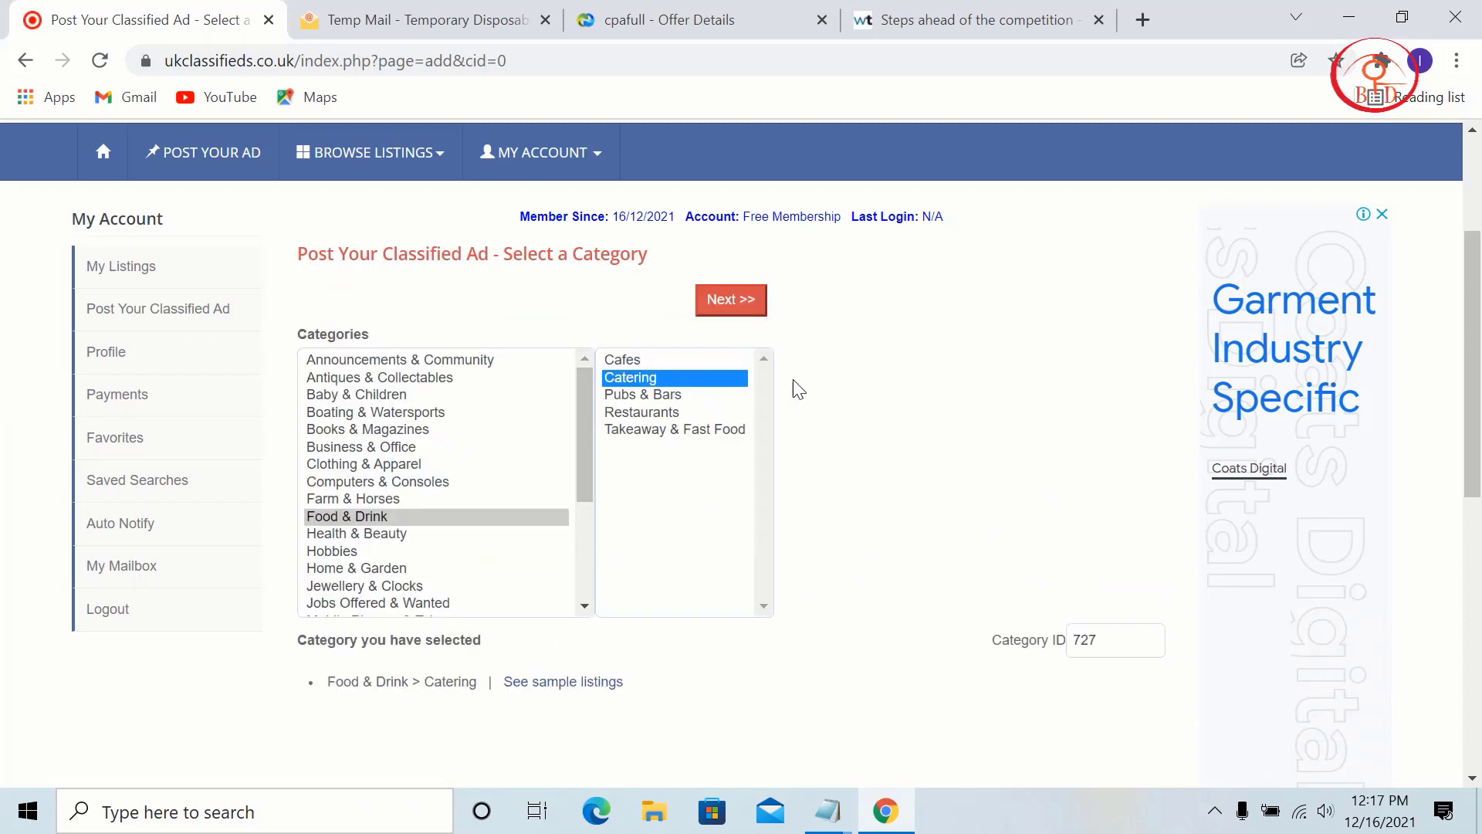
{"action": "left_click", "coordinate": [730, 300]}
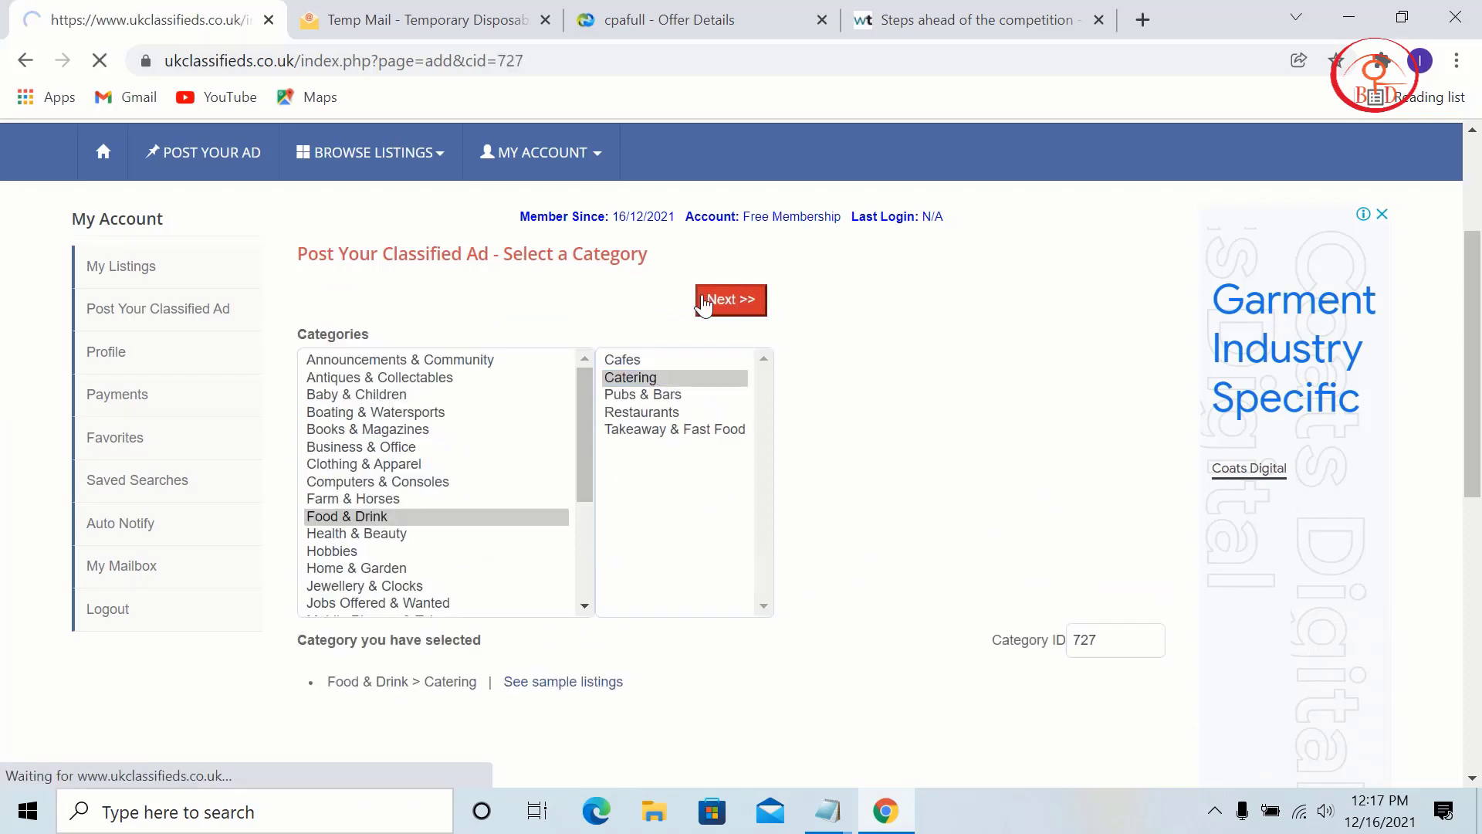
Step: Keep Catering as the subcategory and browse the location region and country lists
{"action": "scroll", "coordinate": [737, 502], "scroll_direction": "down", "scroll_amount": 3}
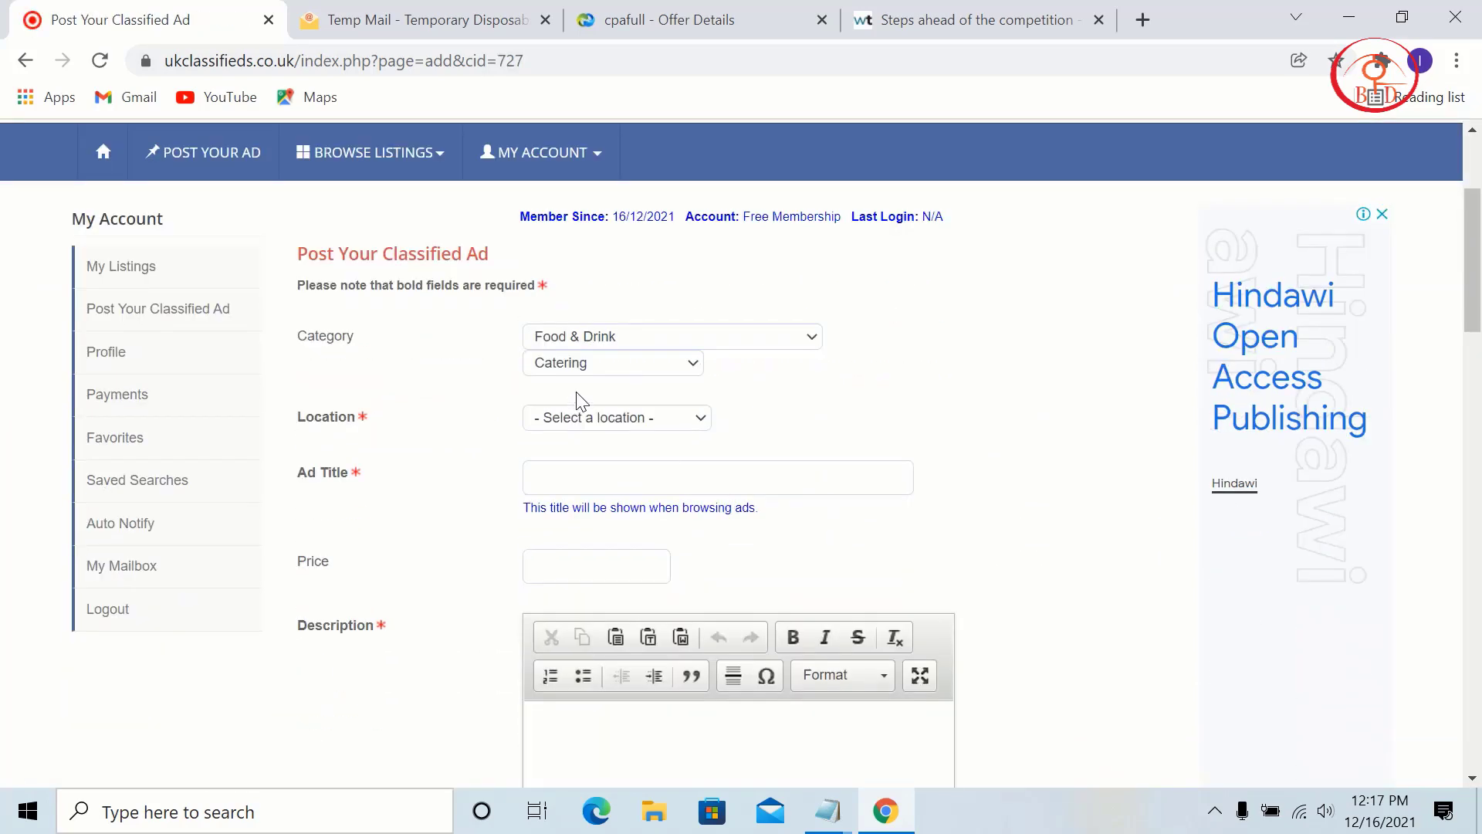
{"action": "left_click", "coordinate": [578, 370]}
{"action": "left_click", "coordinate": [605, 419]}
{"action": "left_click", "coordinate": [606, 420]}
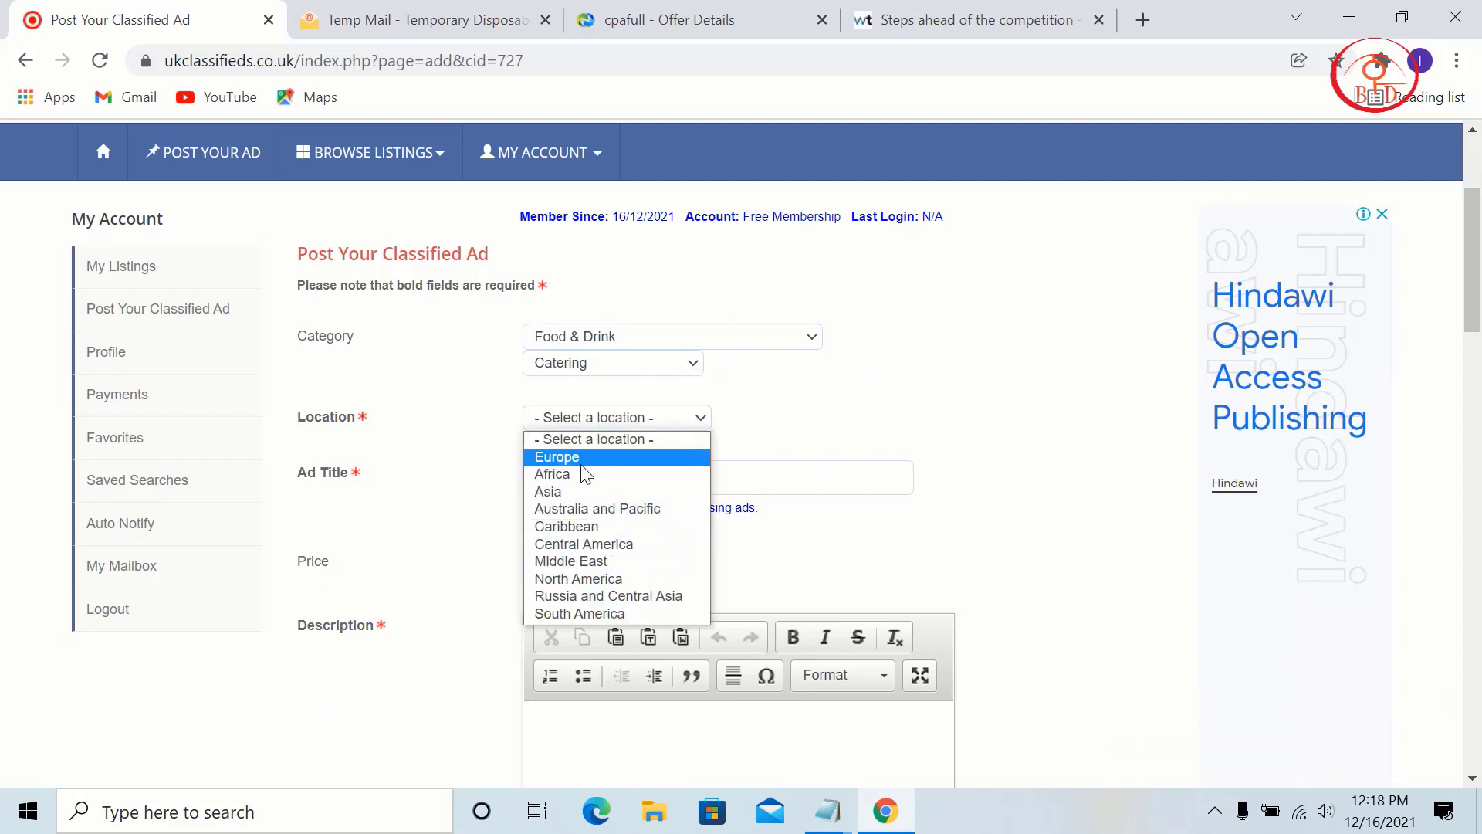
{"action": "left_click", "coordinate": [585, 474]}
{"action": "left_click", "coordinate": [599, 443]}
{"action": "scroll", "coordinate": [610, 347], "scroll_direction": "down", "scroll_amount": 1}
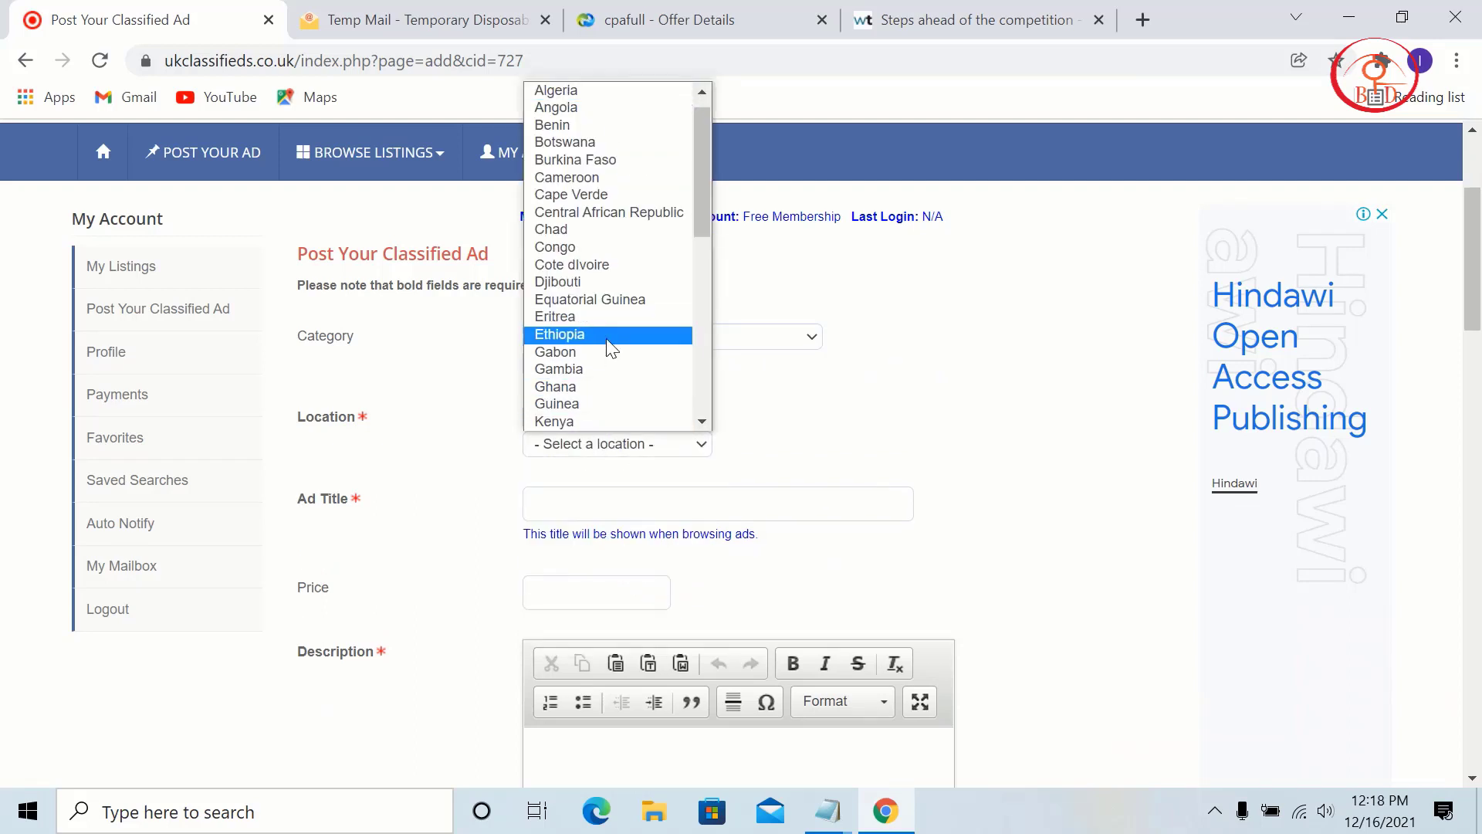
{"action": "scroll", "coordinate": [610, 347], "scroll_direction": "down", "scroll_amount": 5}
{"action": "scroll", "coordinate": [592, 193], "scroll_direction": "up", "scroll_amount": 6}
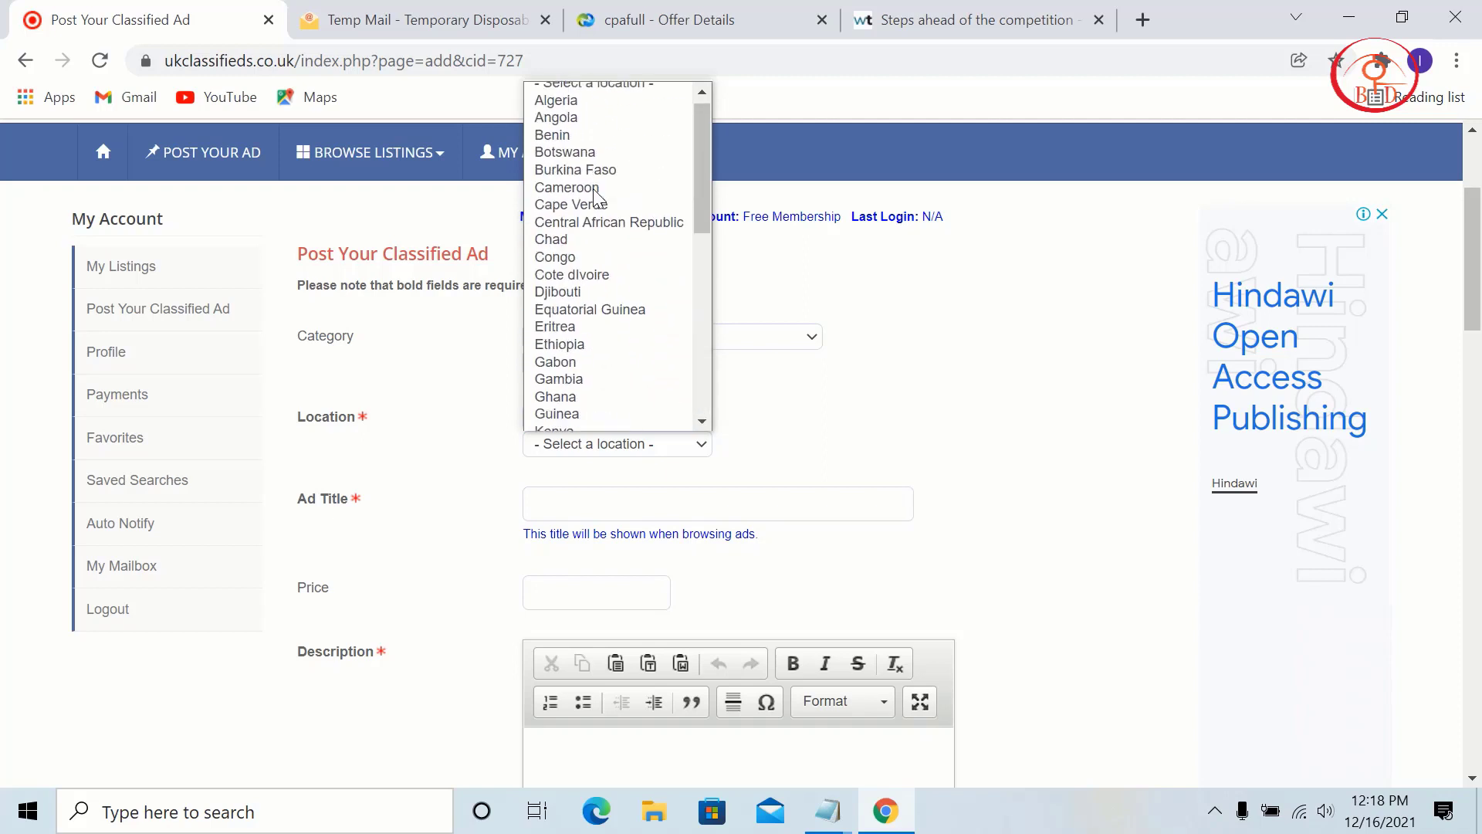
{"action": "left_click", "coordinate": [901, 406]}
Step: Set the ad location to Europe with United Kingdom as the country
{"action": "left_click", "coordinate": [594, 417]}
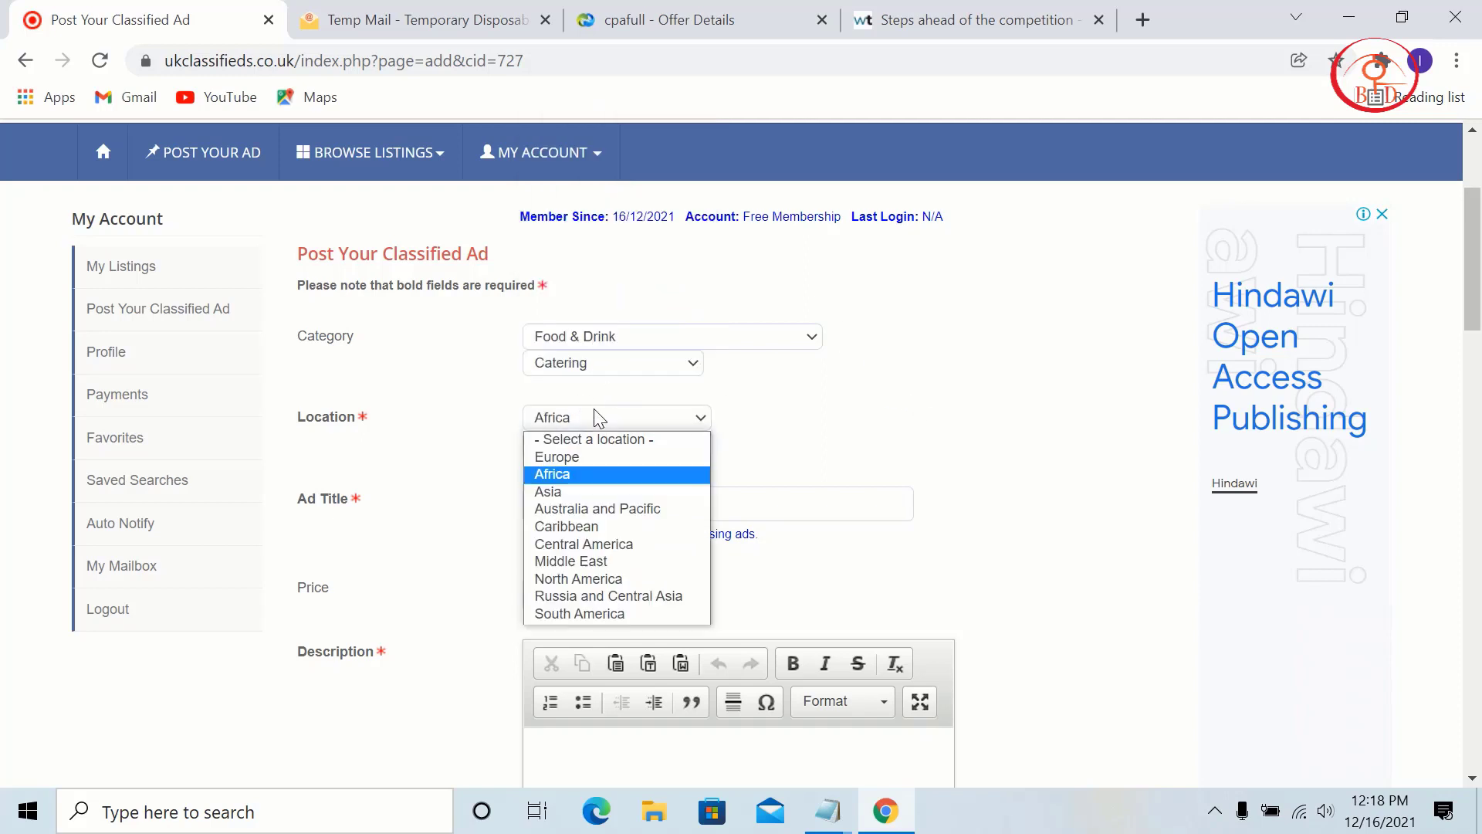
{"action": "left_click", "coordinate": [602, 456]}
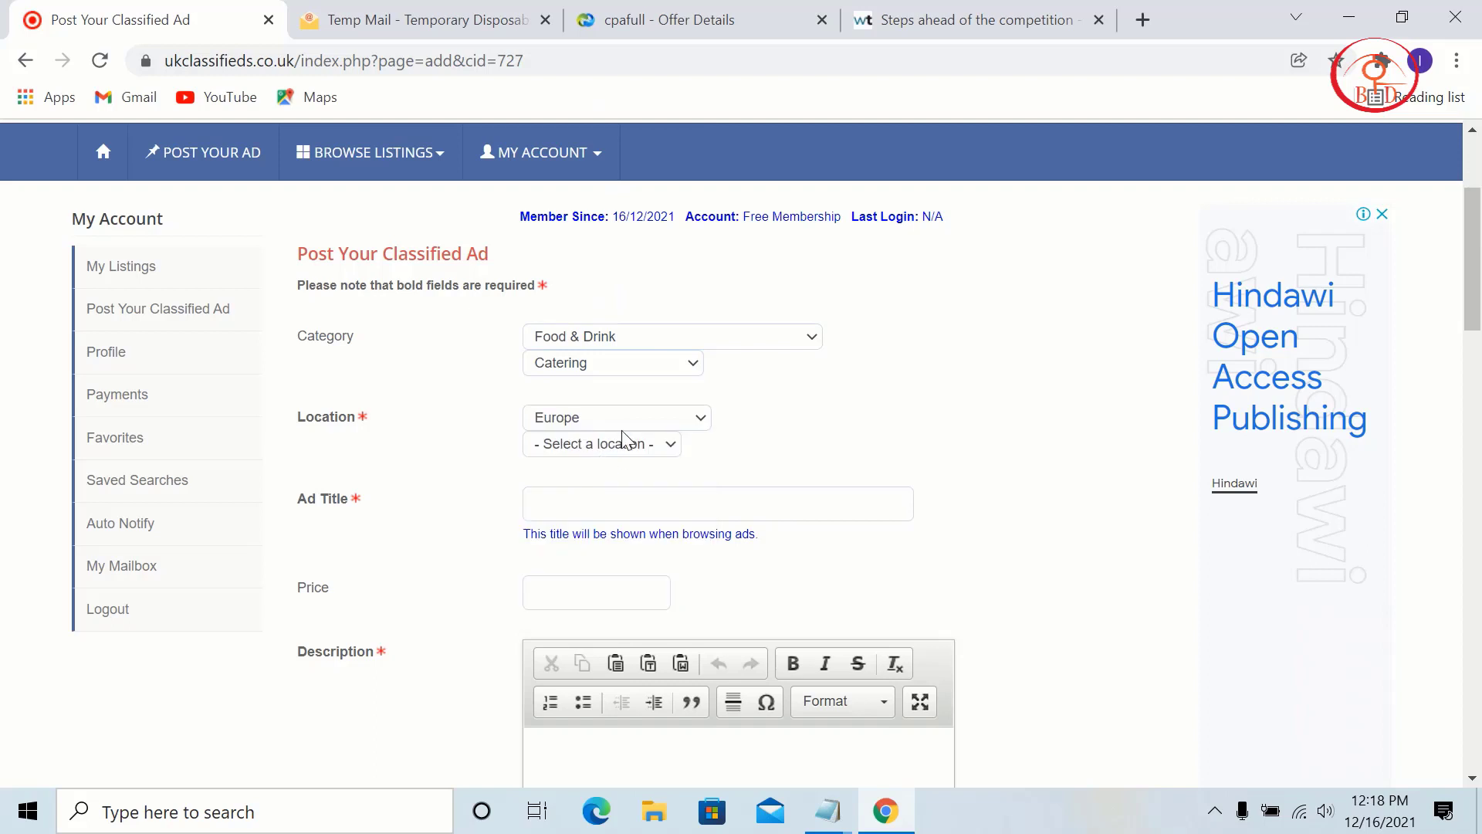
{"action": "left_click", "coordinate": [617, 444]}
{"action": "scroll", "coordinate": [593, 330], "scroll_direction": "down", "scroll_amount": 5}
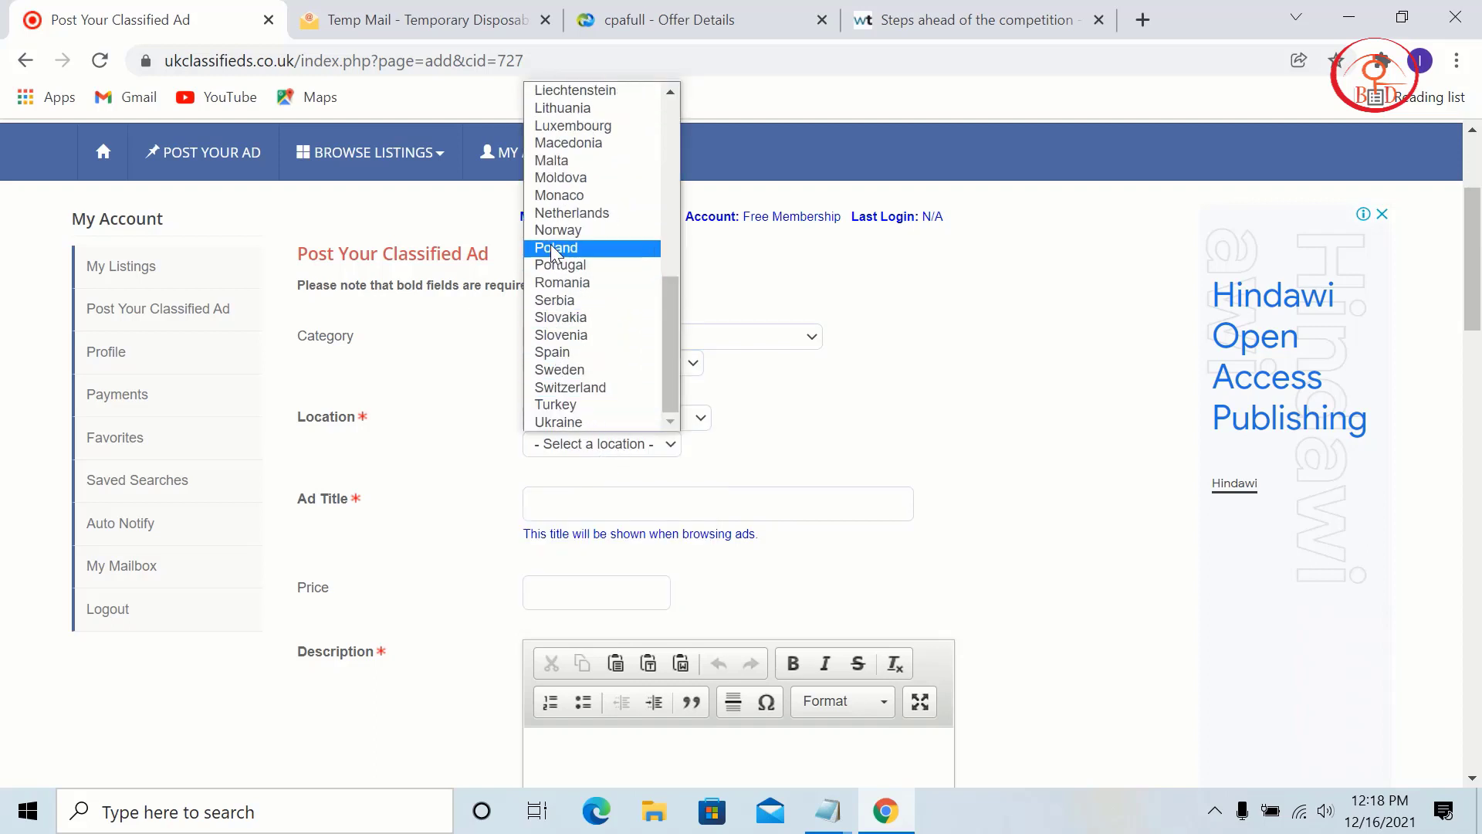
{"action": "scroll", "coordinate": [617, 262], "scroll_direction": "up", "scroll_amount": 5}
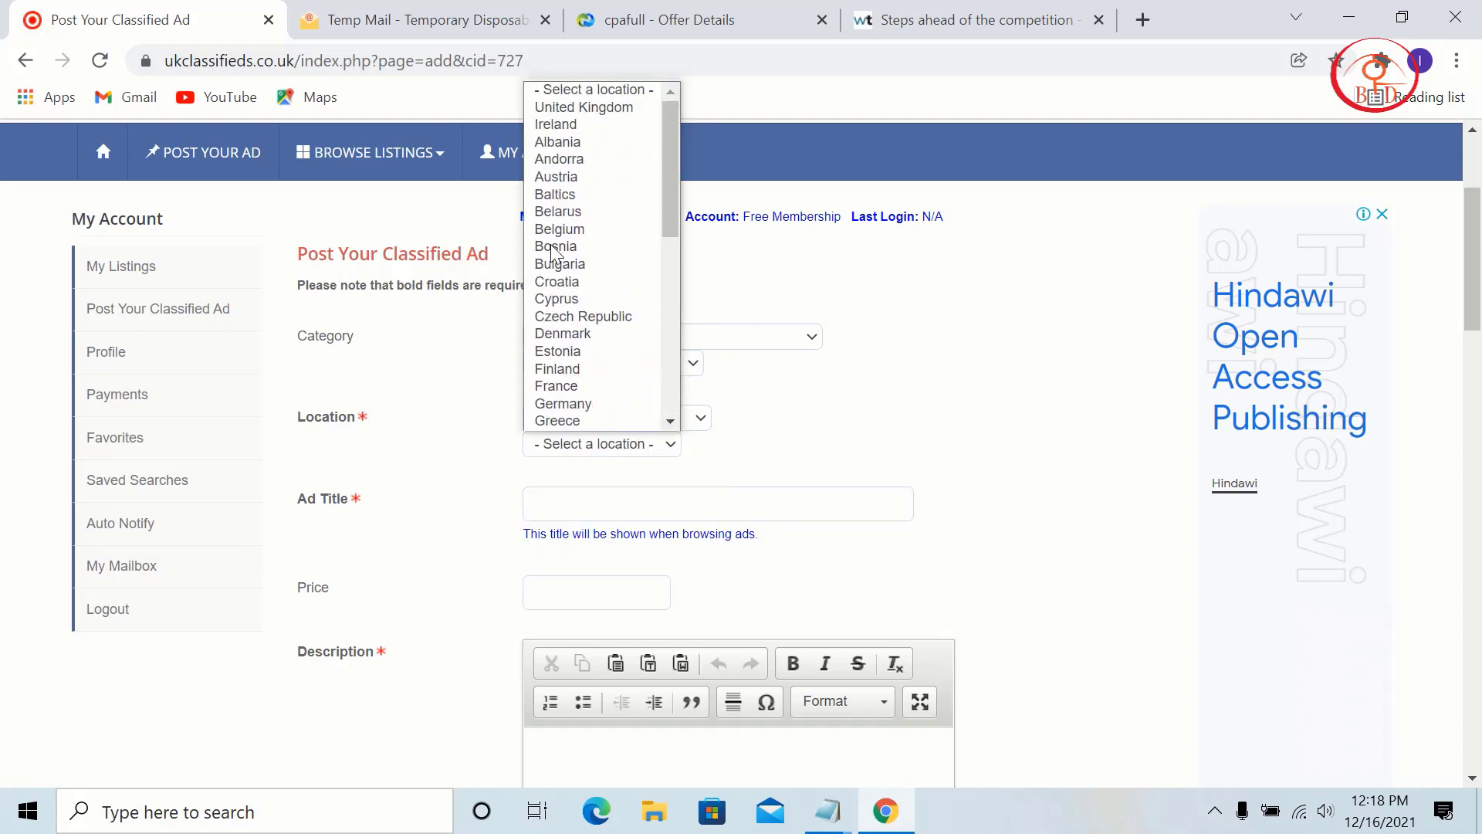
{"action": "left_click", "coordinate": [634, 107]}
{"action": "left_click", "coordinate": [707, 21]}
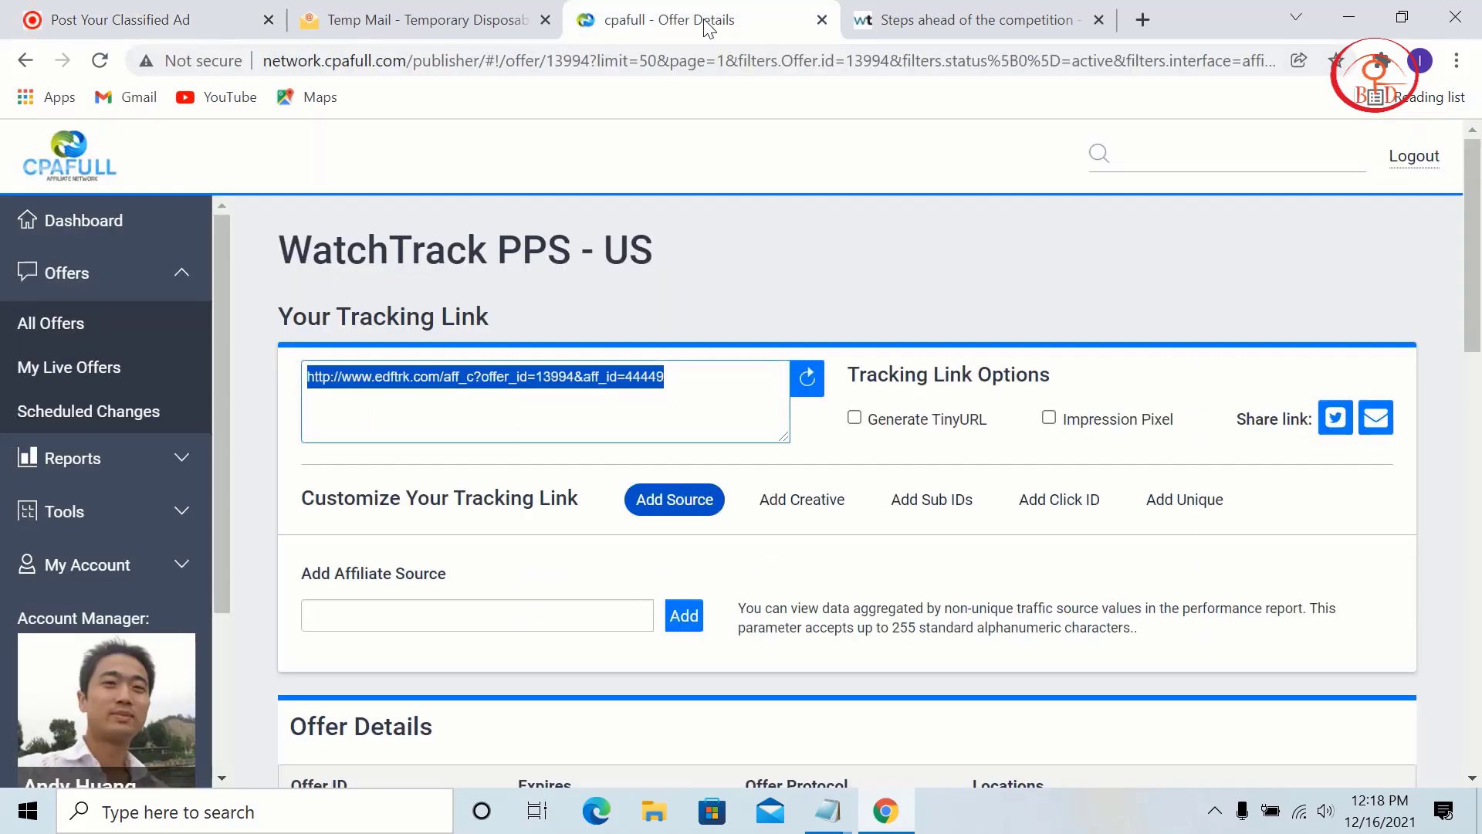
Step: Open the Maltesers Easter SOI - Layout S - UK offer (ID 14194) in CPAfull
{"action": "left_click", "coordinate": [23, 60]}
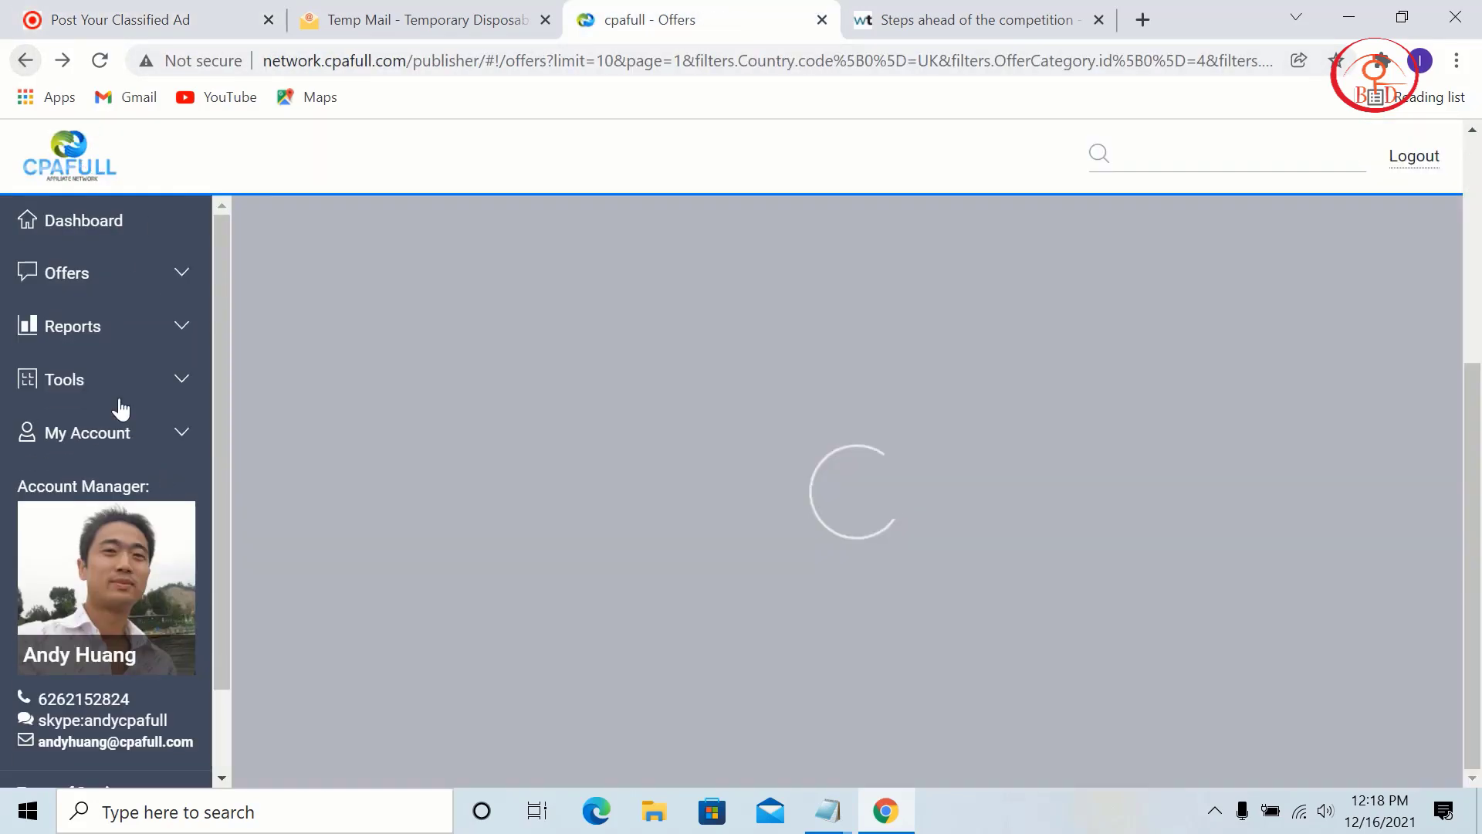
{"action": "left_click", "coordinate": [116, 379]}
{"action": "left_click", "coordinate": [158, 351]}
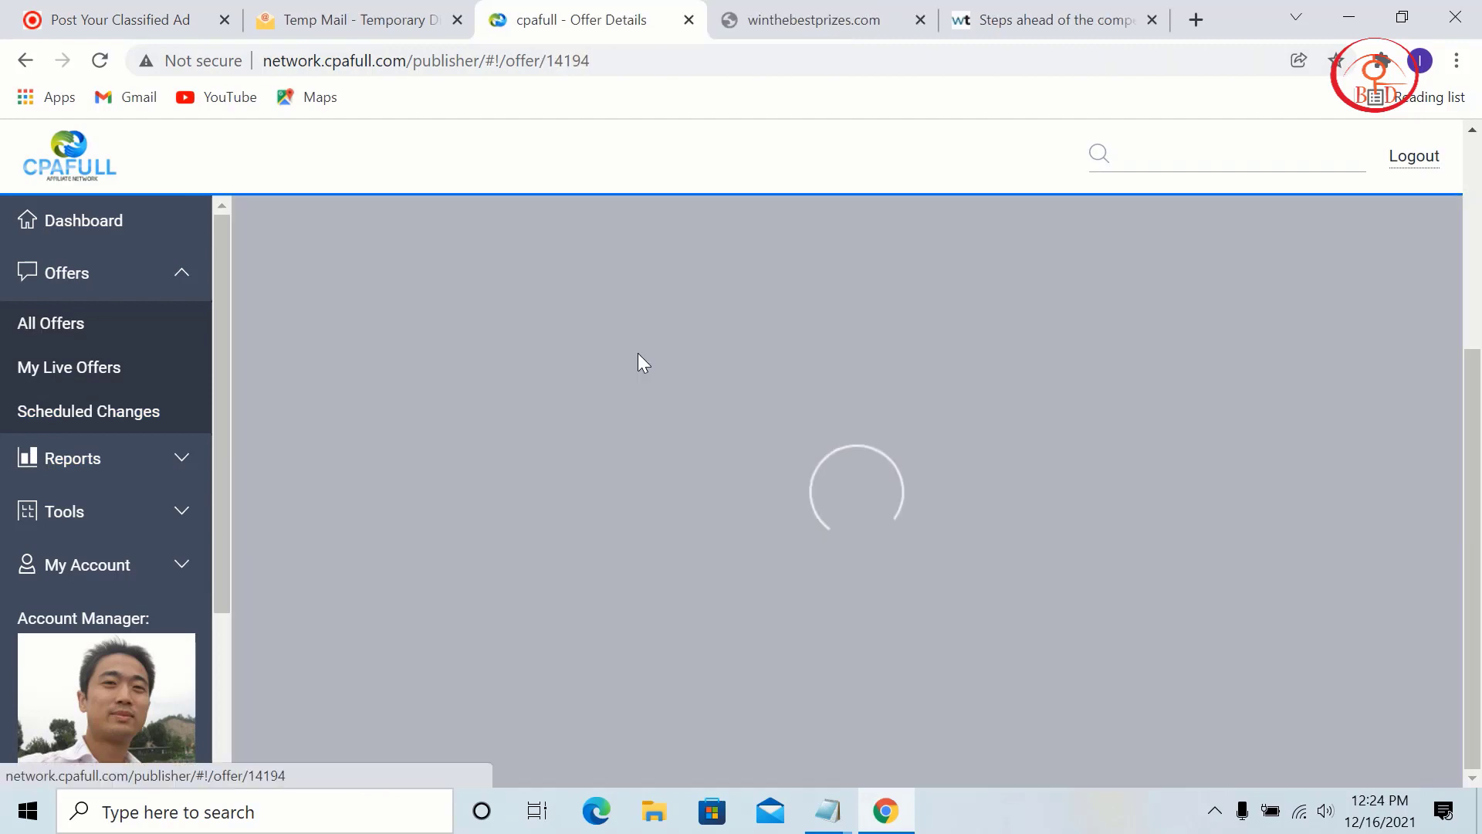
{"action": "scroll", "coordinate": [951, 553], "scroll_direction": "up", "scroll_amount": 2}
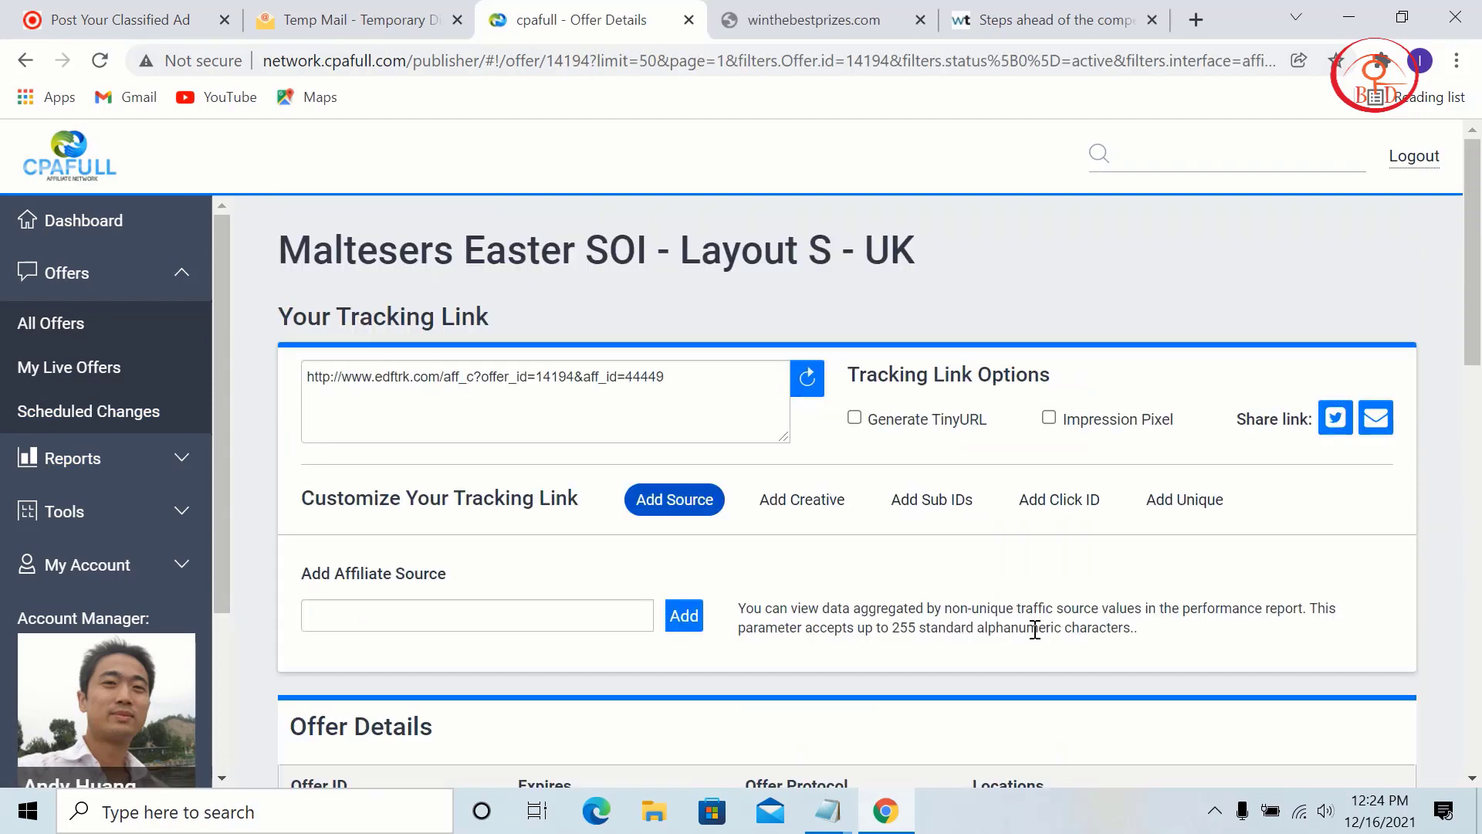
{"action": "scroll", "coordinate": [671, 331], "scroll_direction": "down", "scroll_amount": 5}
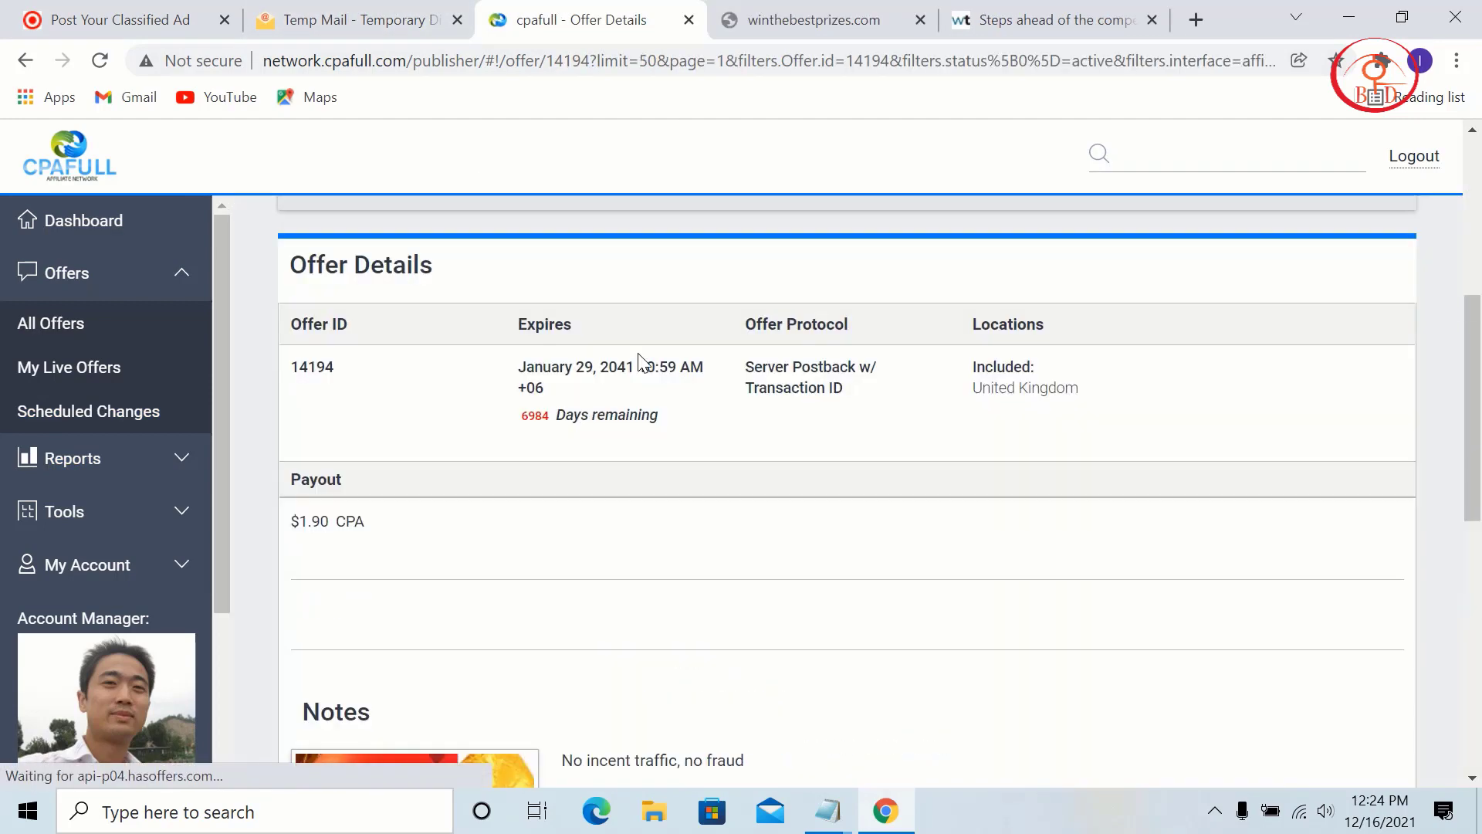
{"action": "scroll", "coordinate": [952, 555], "scroll_direction": "up", "scroll_amount": 5}
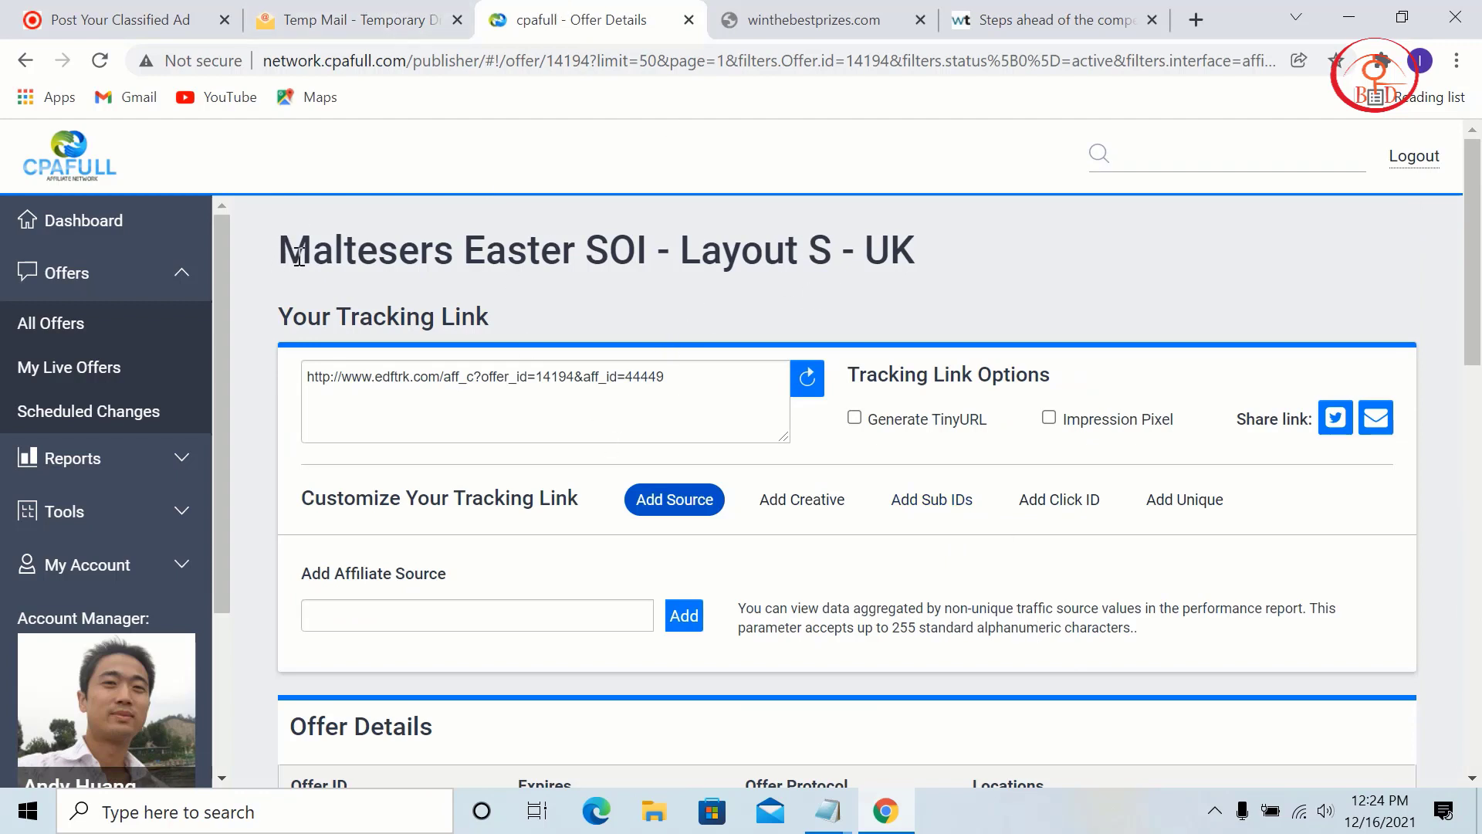
Step: Copy 'Maltesers Easter' from the offer title and return to the ad form
{"action": "left_click_drag", "start_coordinate": [298, 257], "coordinate": [372, 254]}
{"action": "right_click", "coordinate": [372, 255]}
{"action": "left_click", "coordinate": [391, 262]}
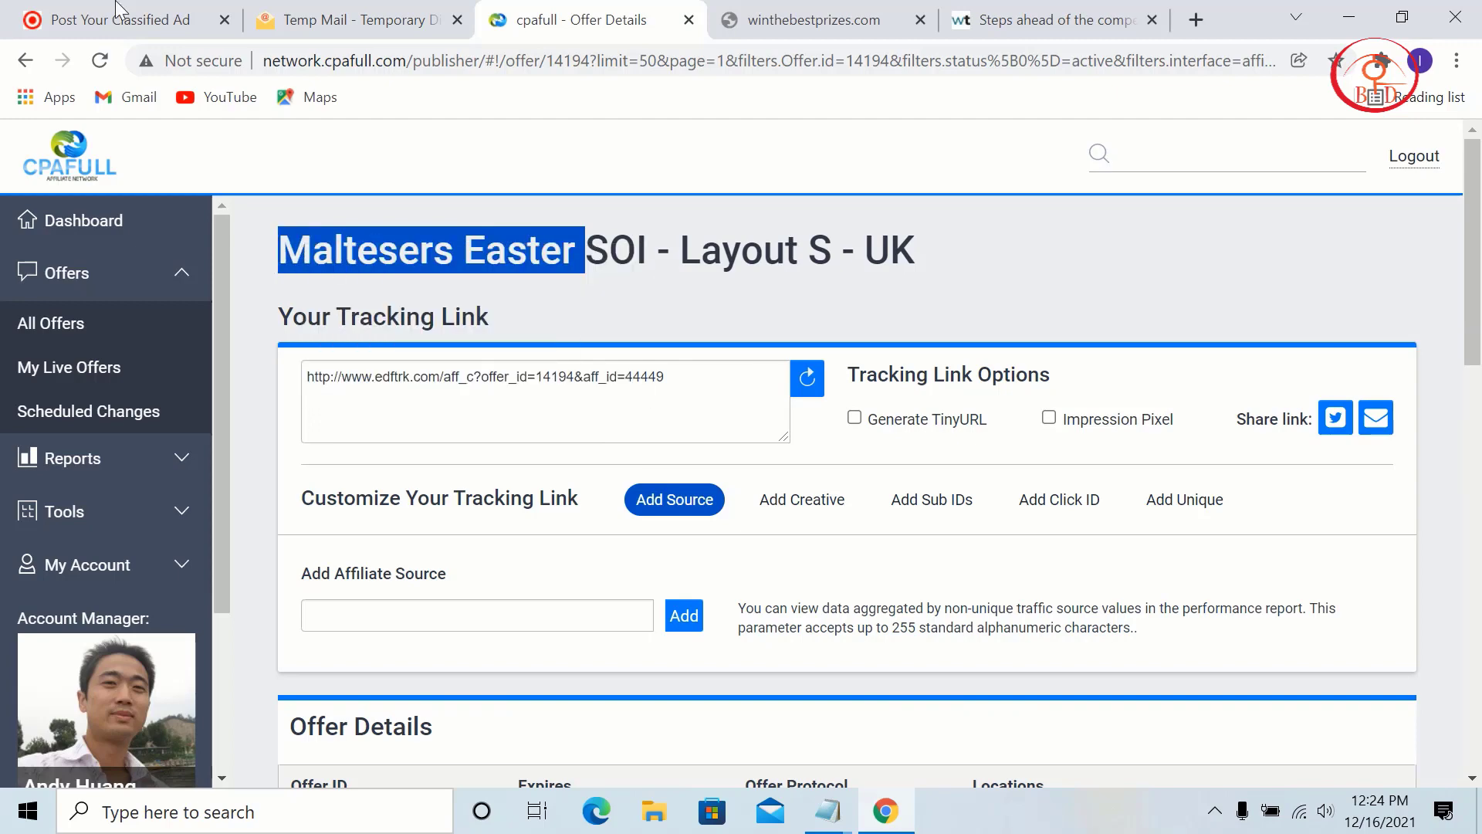
{"action": "left_click", "coordinate": [116, 19]}
{"action": "left_click", "coordinate": [655, 523]}
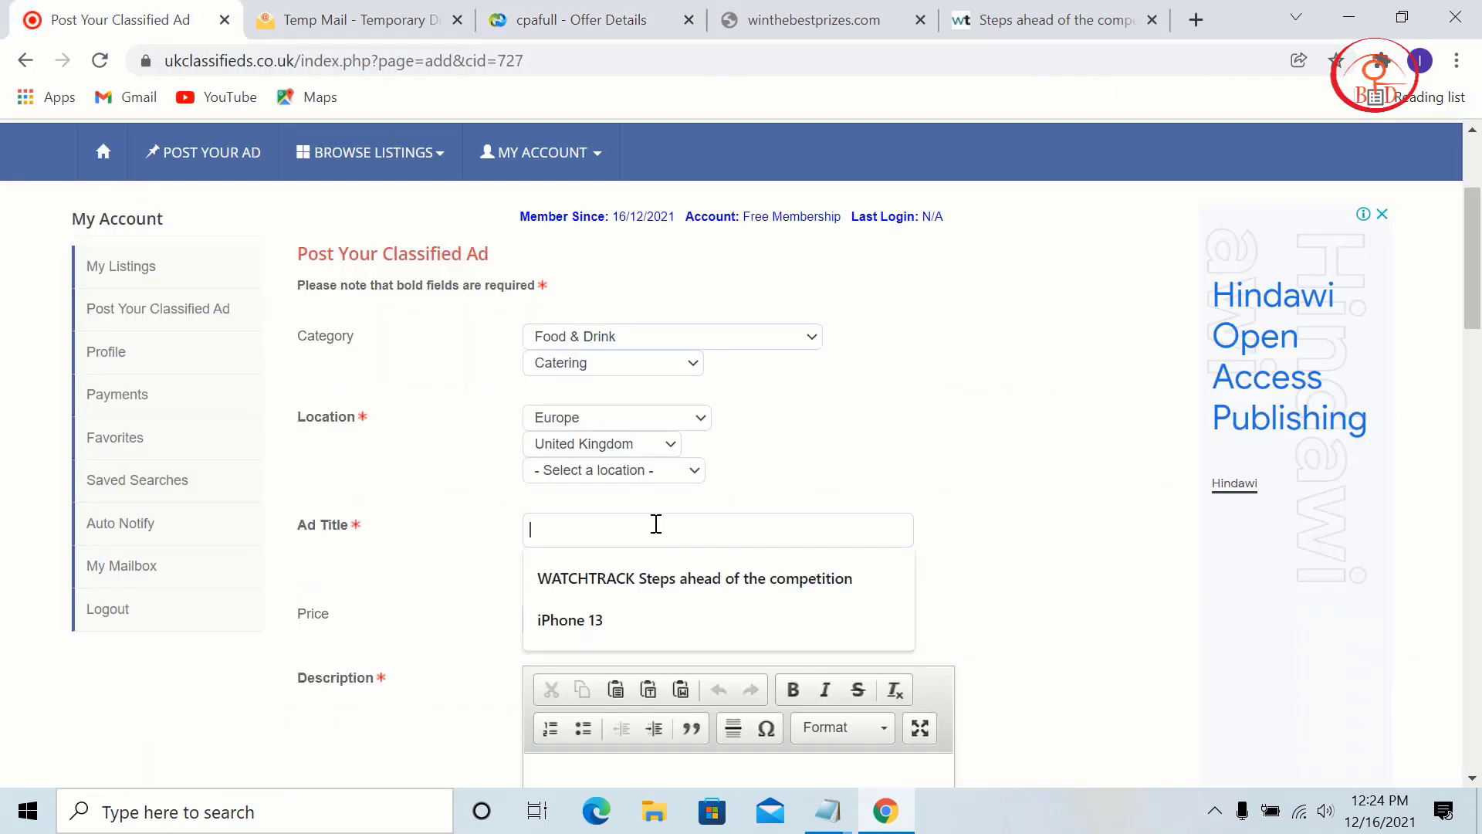
Step: Paste 'Maltesers Easter' as the ad title and enter the price 20$
{"action": "right_click", "coordinate": [655, 521]}
{"action": "left_click", "coordinate": [696, 345]}
{"action": "scroll", "coordinate": [916, 598], "scroll_direction": "down", "scroll_amount": 3}
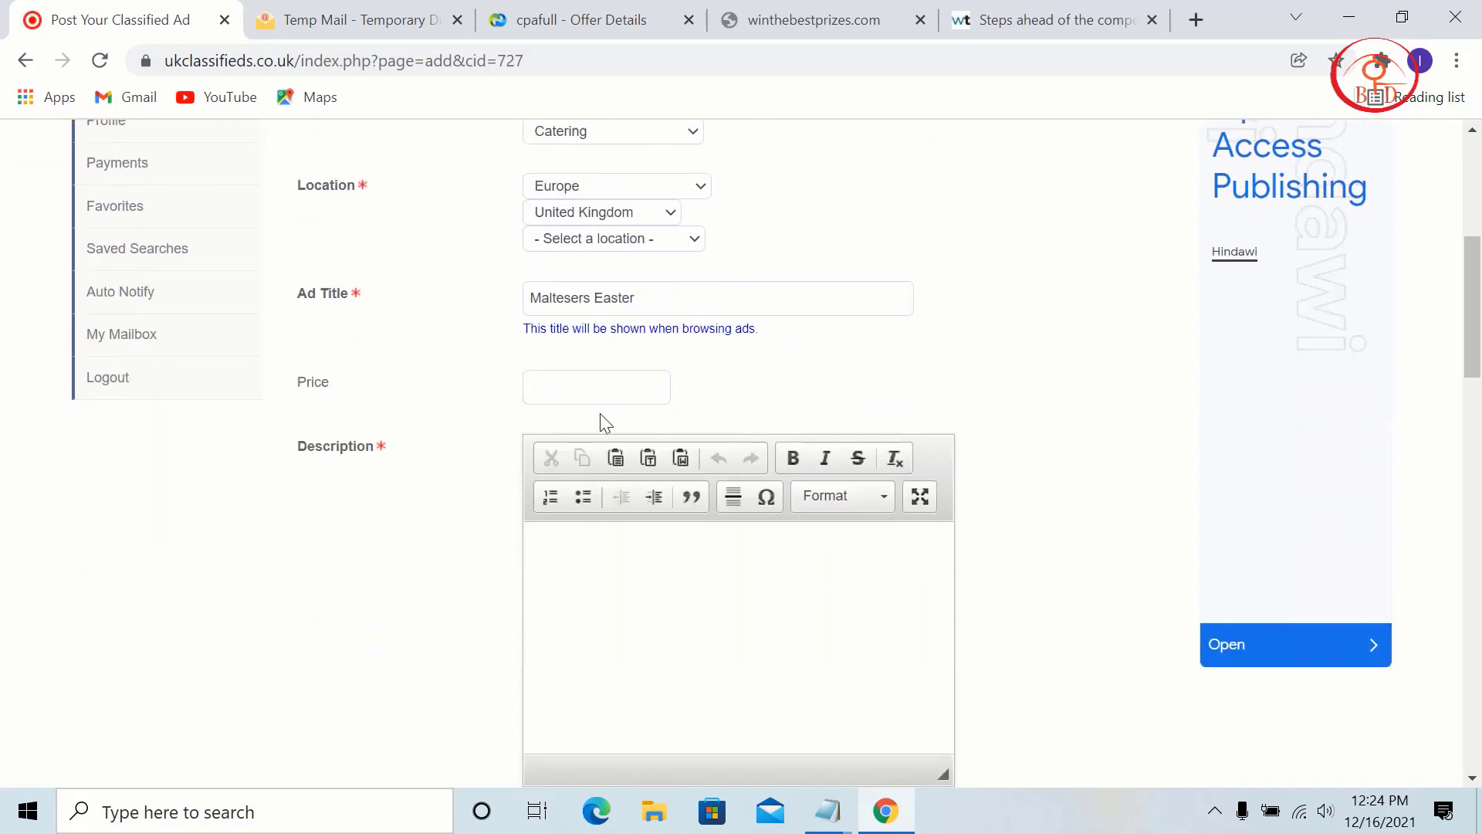
{"action": "left_click", "coordinate": [583, 389]}
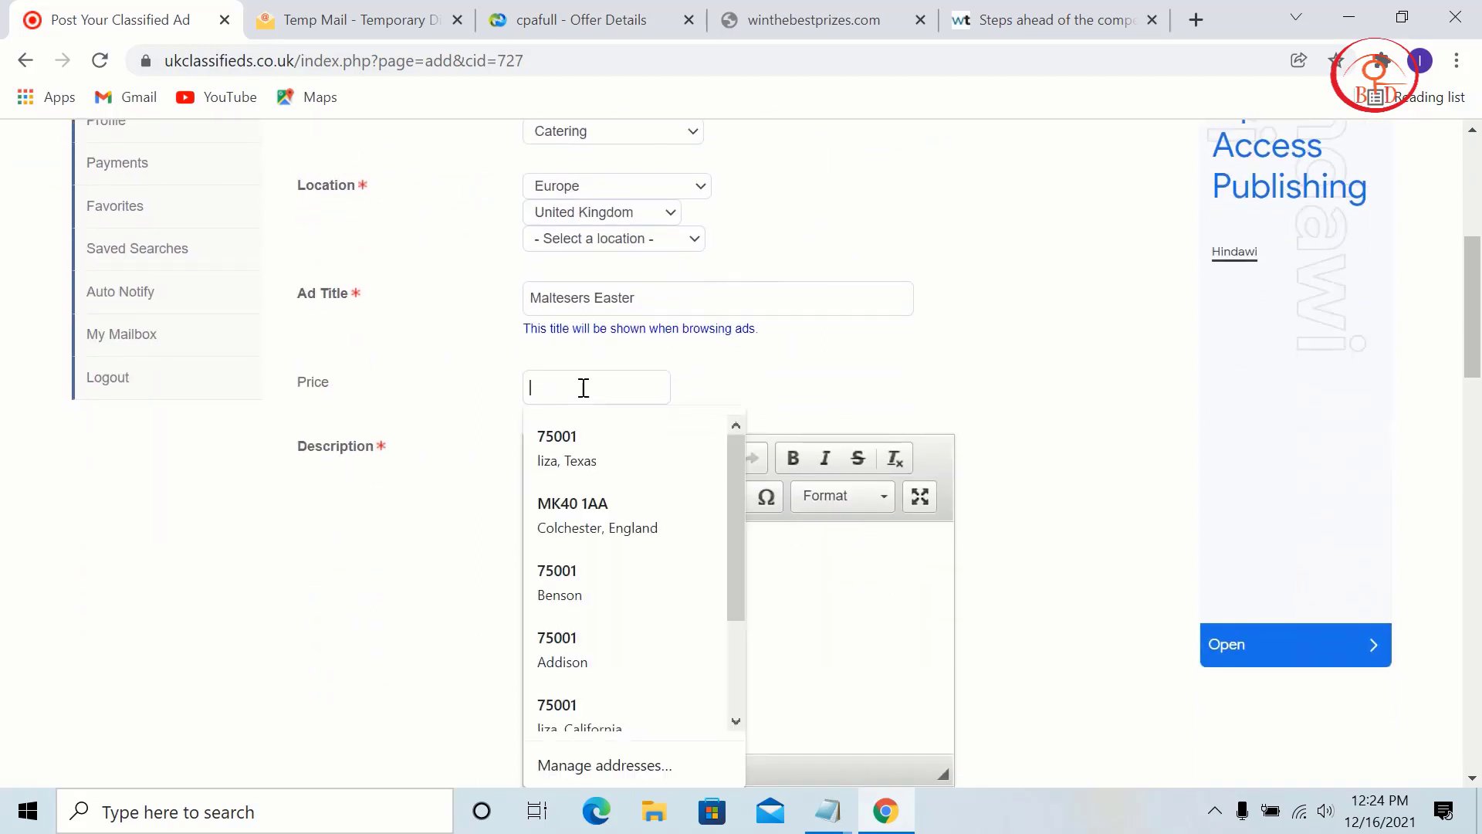
{"action": "type", "text": "20$"}
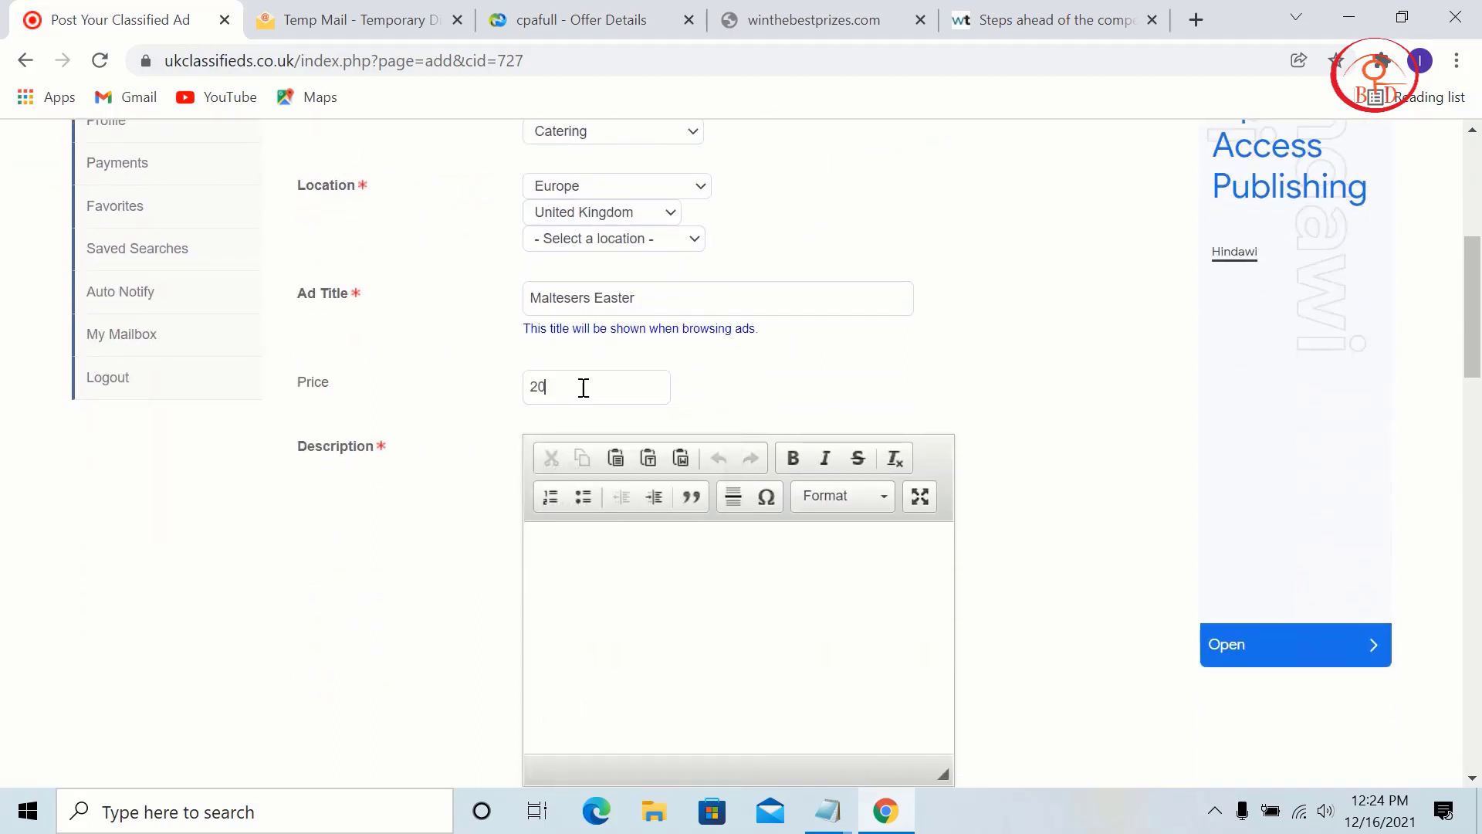
Step: Paste 'Maltesers Easter' into the Description and place the cursor in Contact Person
{"action": "right_click", "coordinate": [640, 570]}
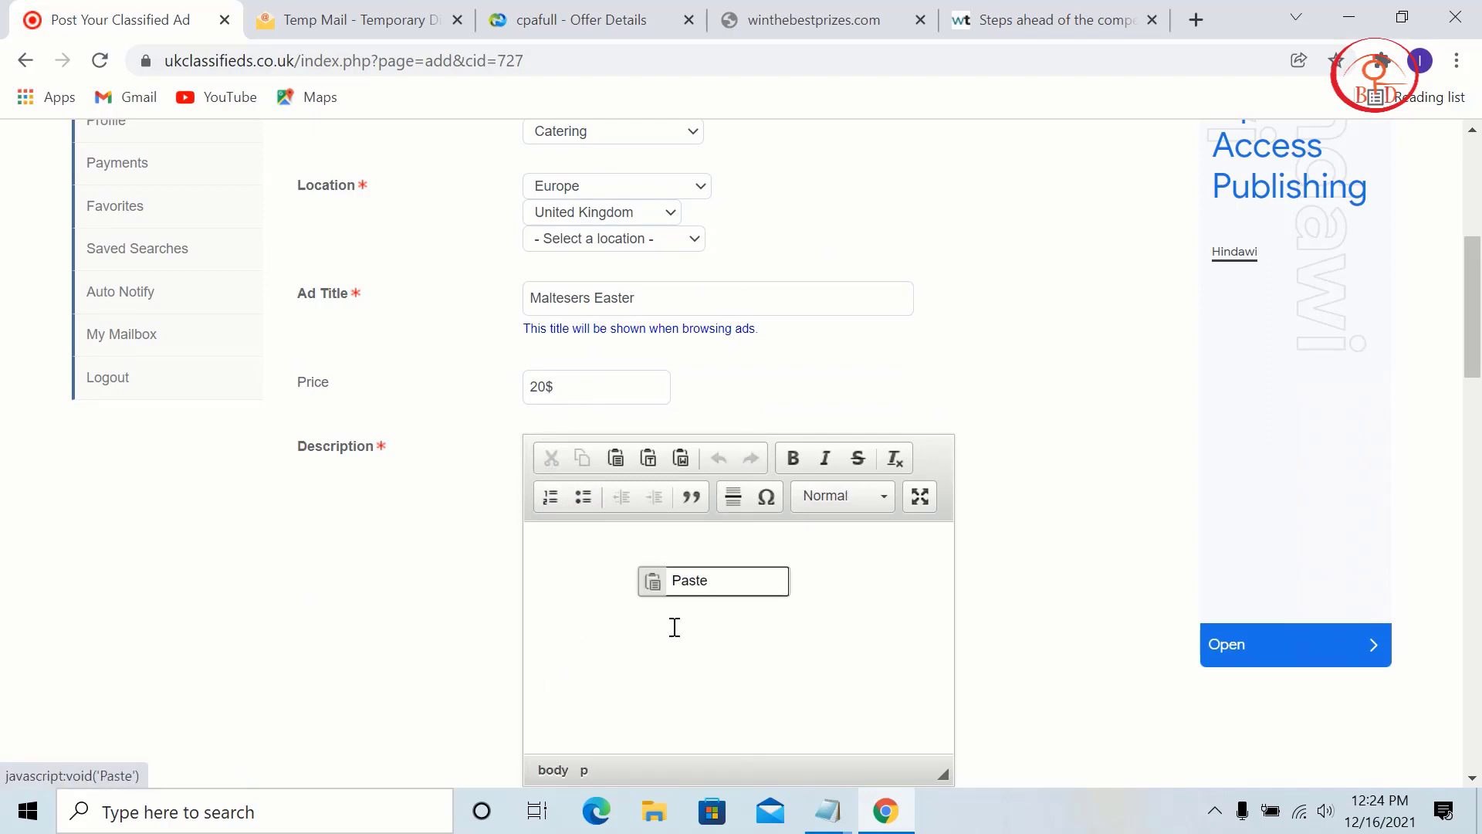
{"action": "left_click", "coordinate": [661, 580]}
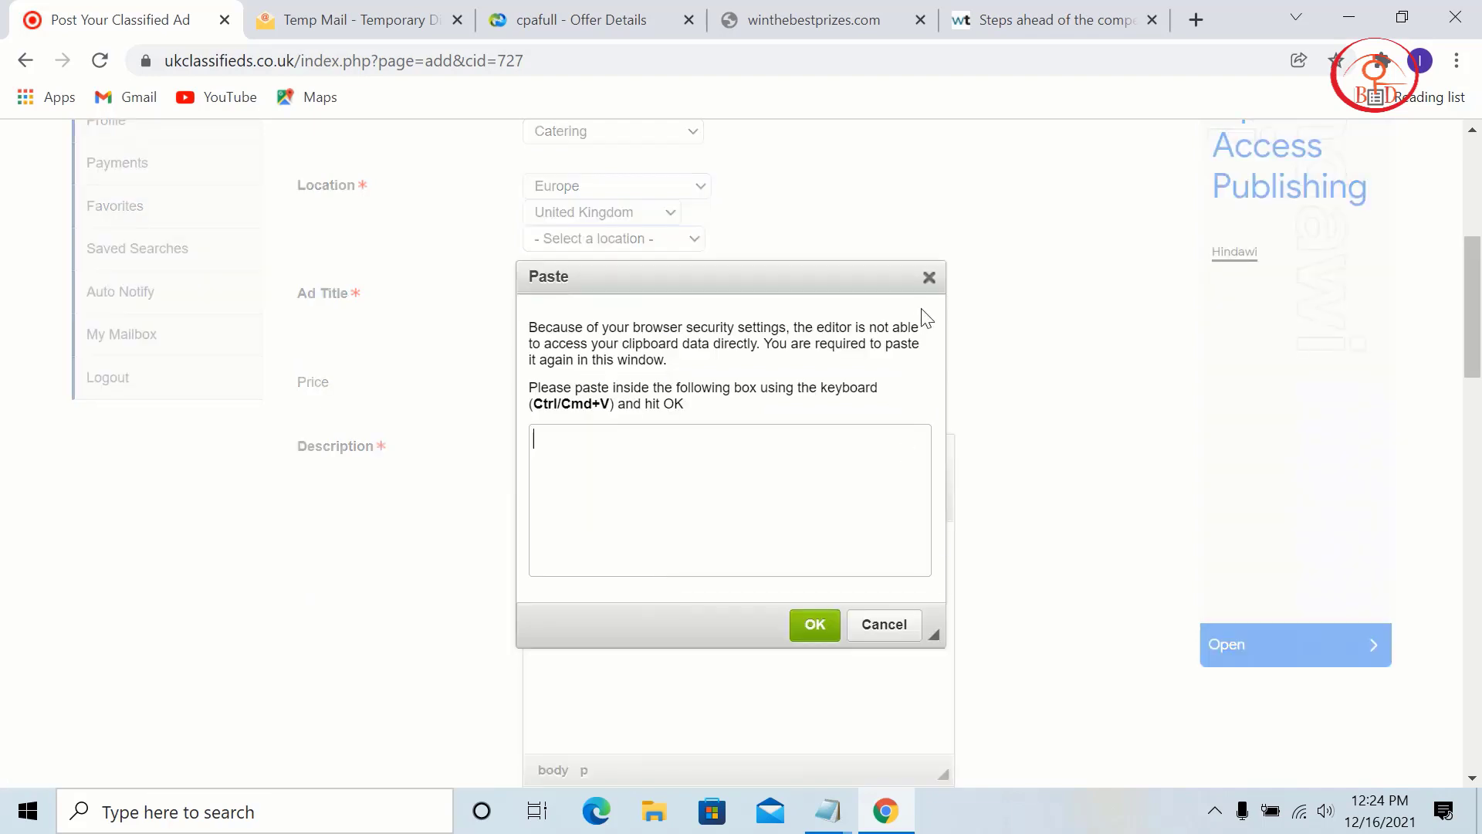
{"action": "left_click", "coordinate": [928, 284]}
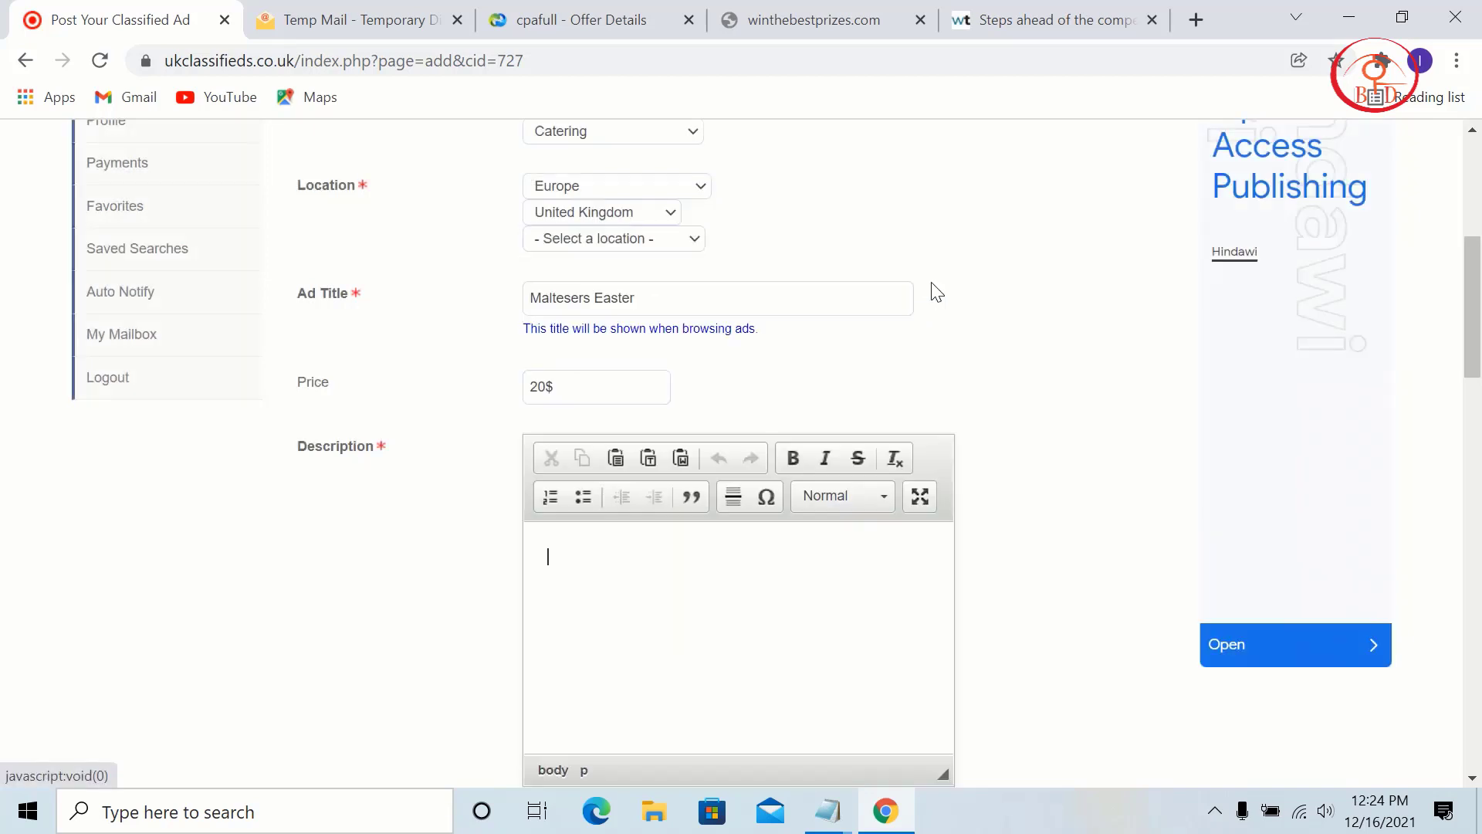
{"action": "key", "text": "ctrl+v"}
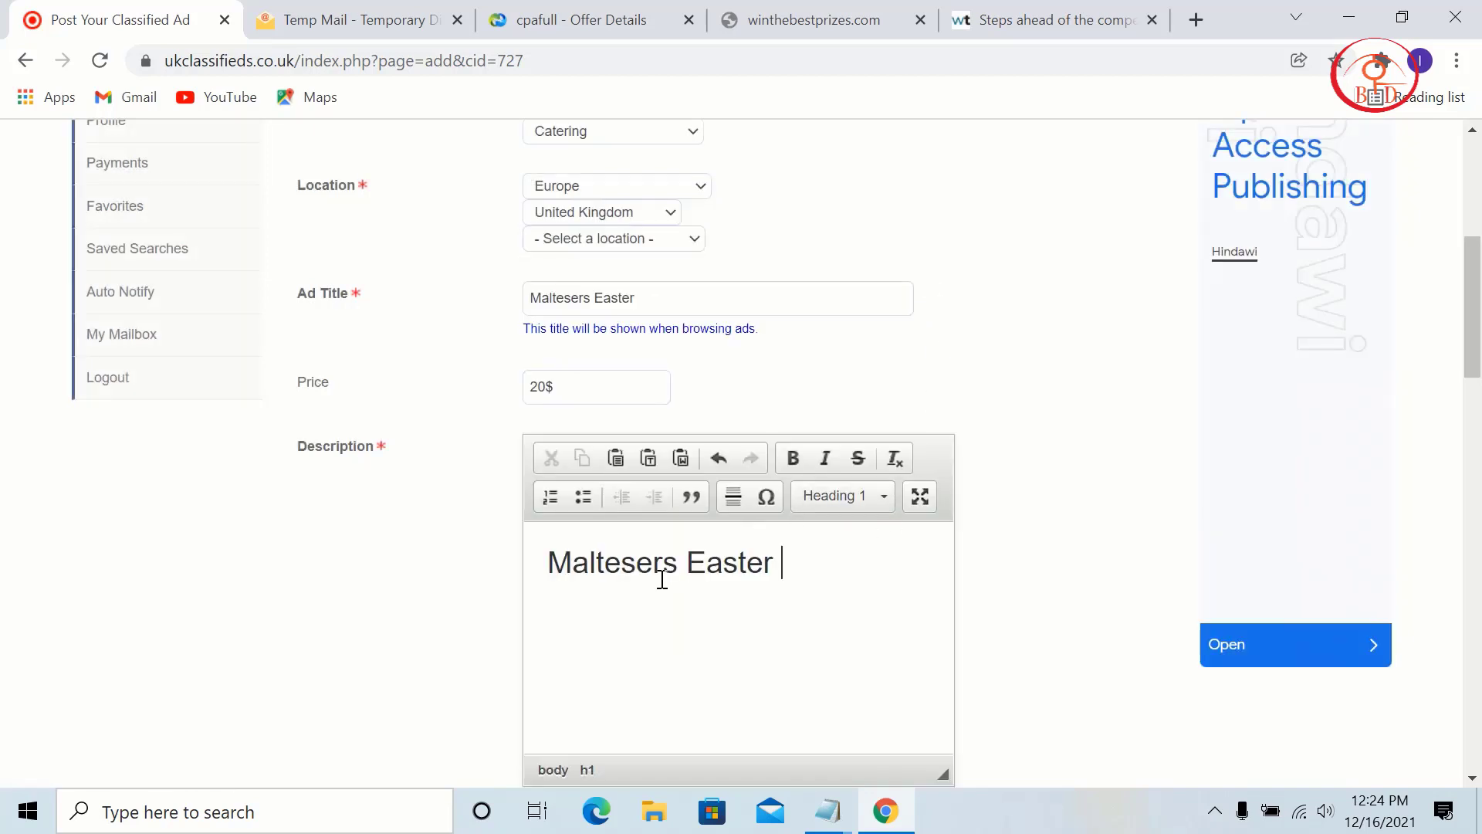
{"action": "scroll", "coordinate": [832, 472], "scroll_direction": "down", "scroll_amount": 3}
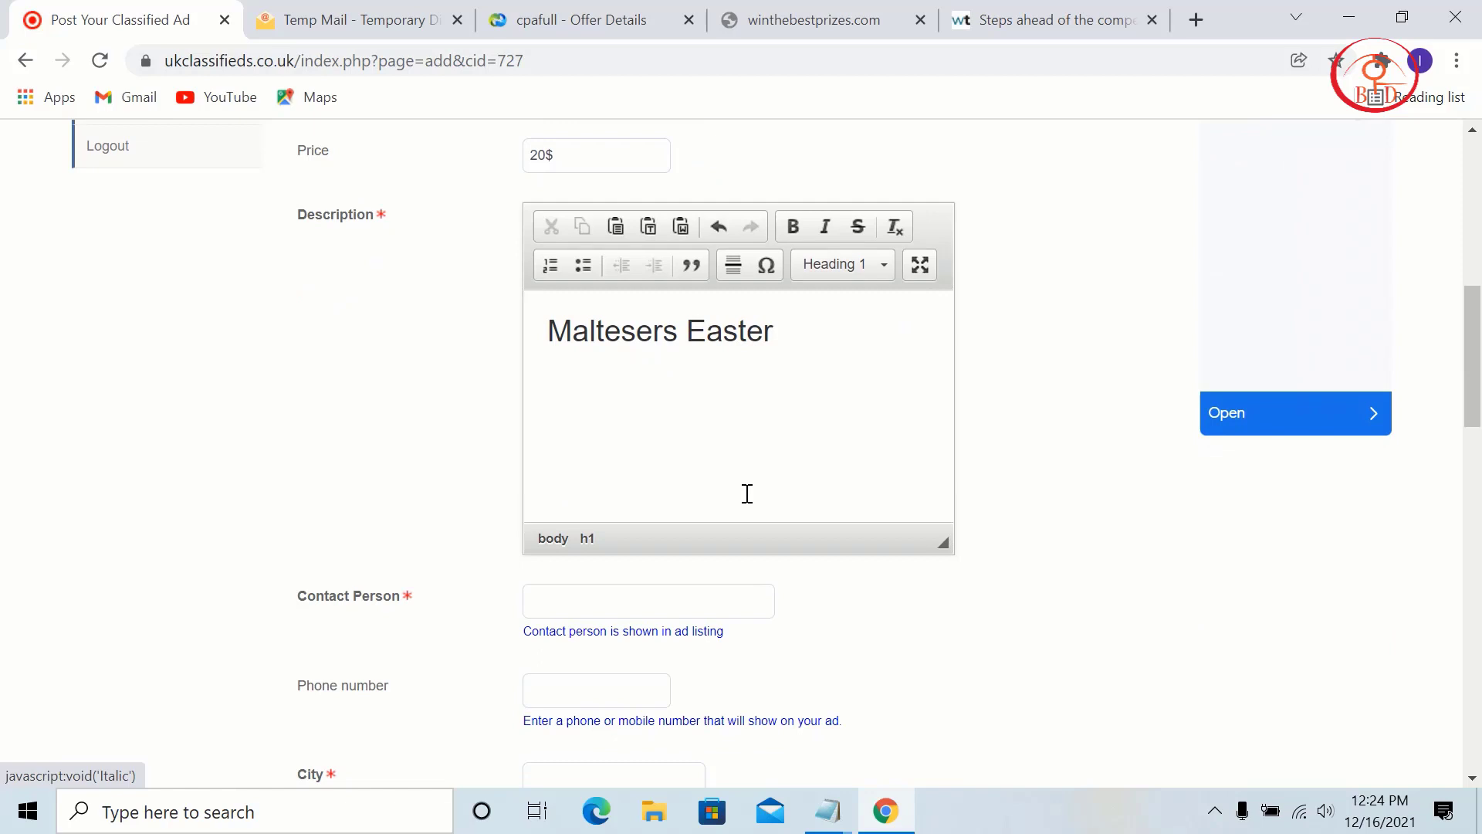
{"action": "left_click", "coordinate": [657, 603]}
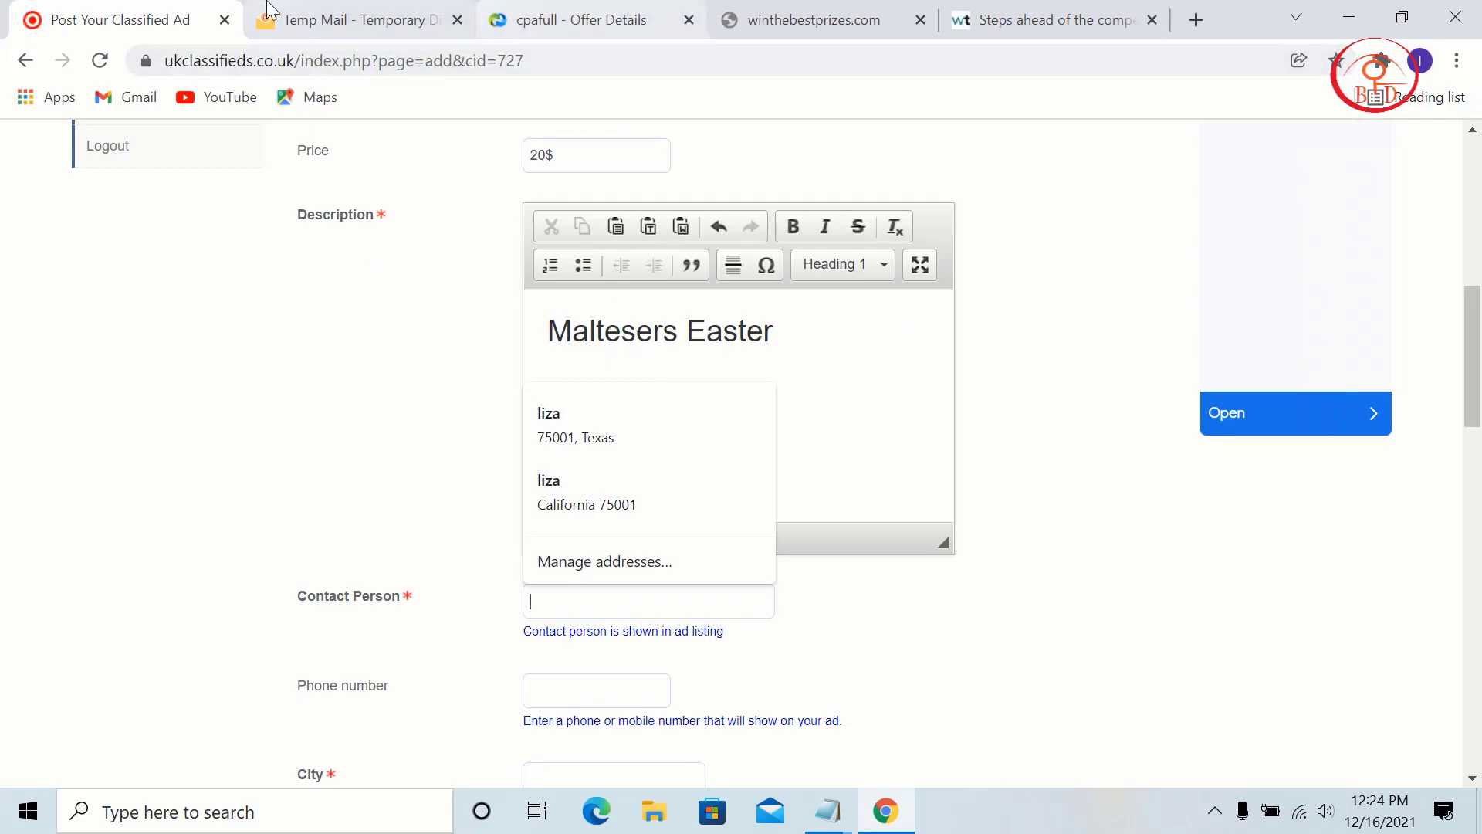
{"action": "left_click", "coordinate": [351, 20]}
{"action": "scroll", "coordinate": [1119, 270], "scroll_direction": "up", "scroll_amount": 2}
{"action": "scroll", "coordinate": [1181, 308], "scroll_direction": "up", "scroll_amount": 4}
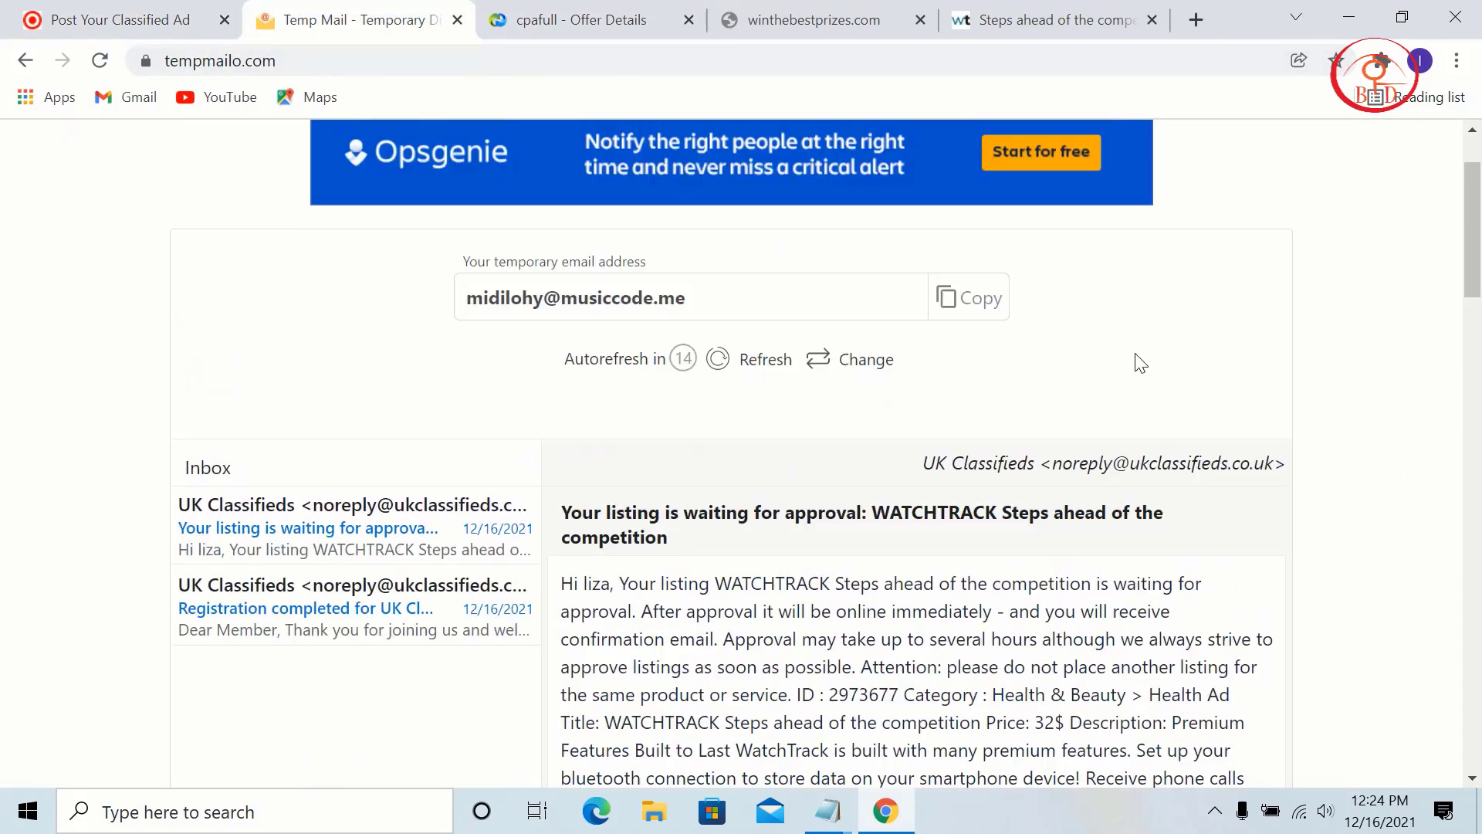
Step: Paste the copied temporary e-mail address into the Contact Person field
{"action": "left_click", "coordinate": [979, 305]}
{"action": "key", "text": "ctrl+shift+Tab"}
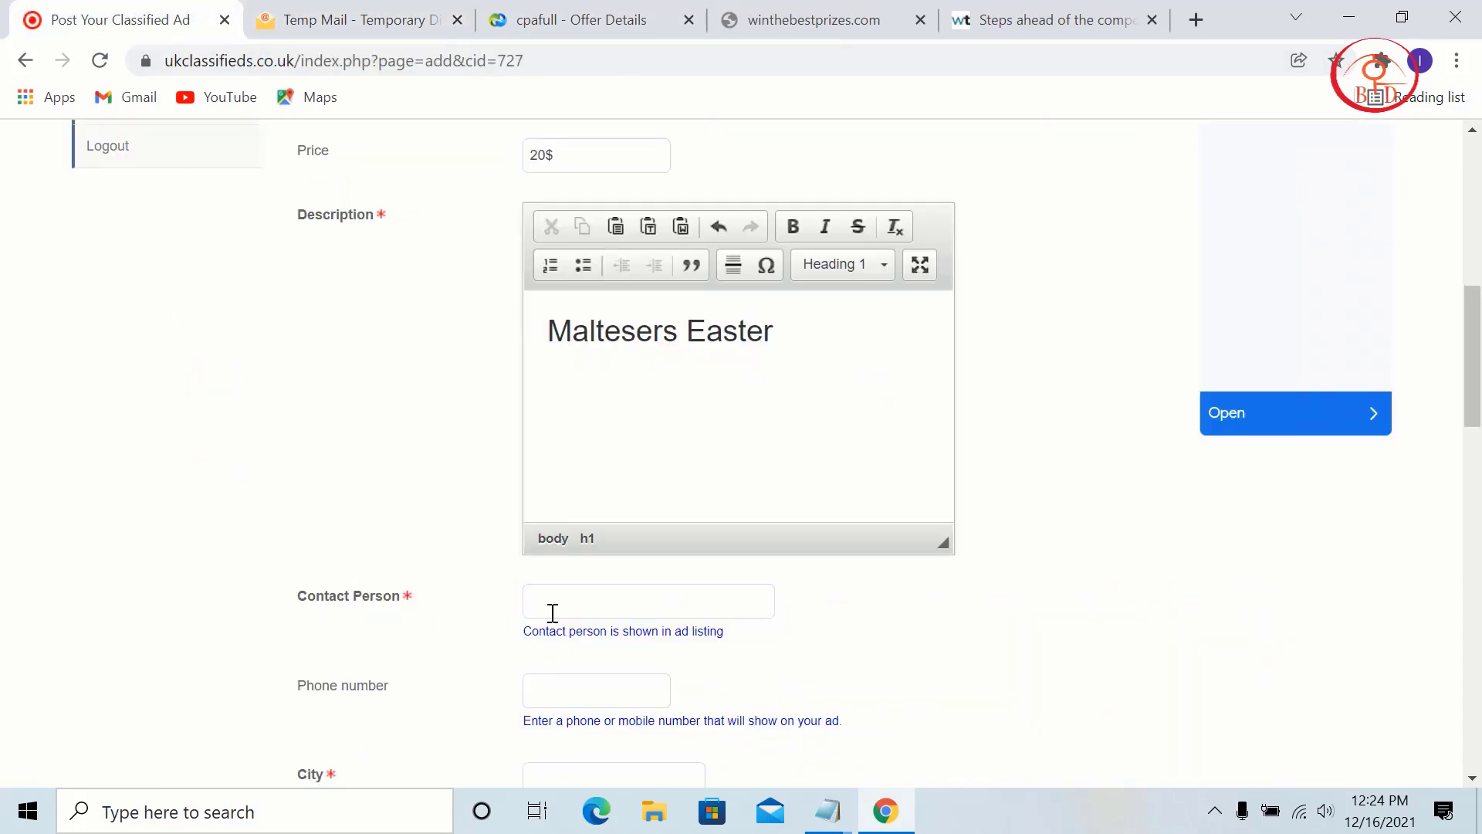
{"action": "right_click", "coordinate": [553, 612]}
{"action": "left_click", "coordinate": [612, 428]}
Step: Autofill the city and county California from the saved Agoura address
{"action": "scroll", "coordinate": [649, 456], "scroll_direction": "down", "scroll_amount": 3}
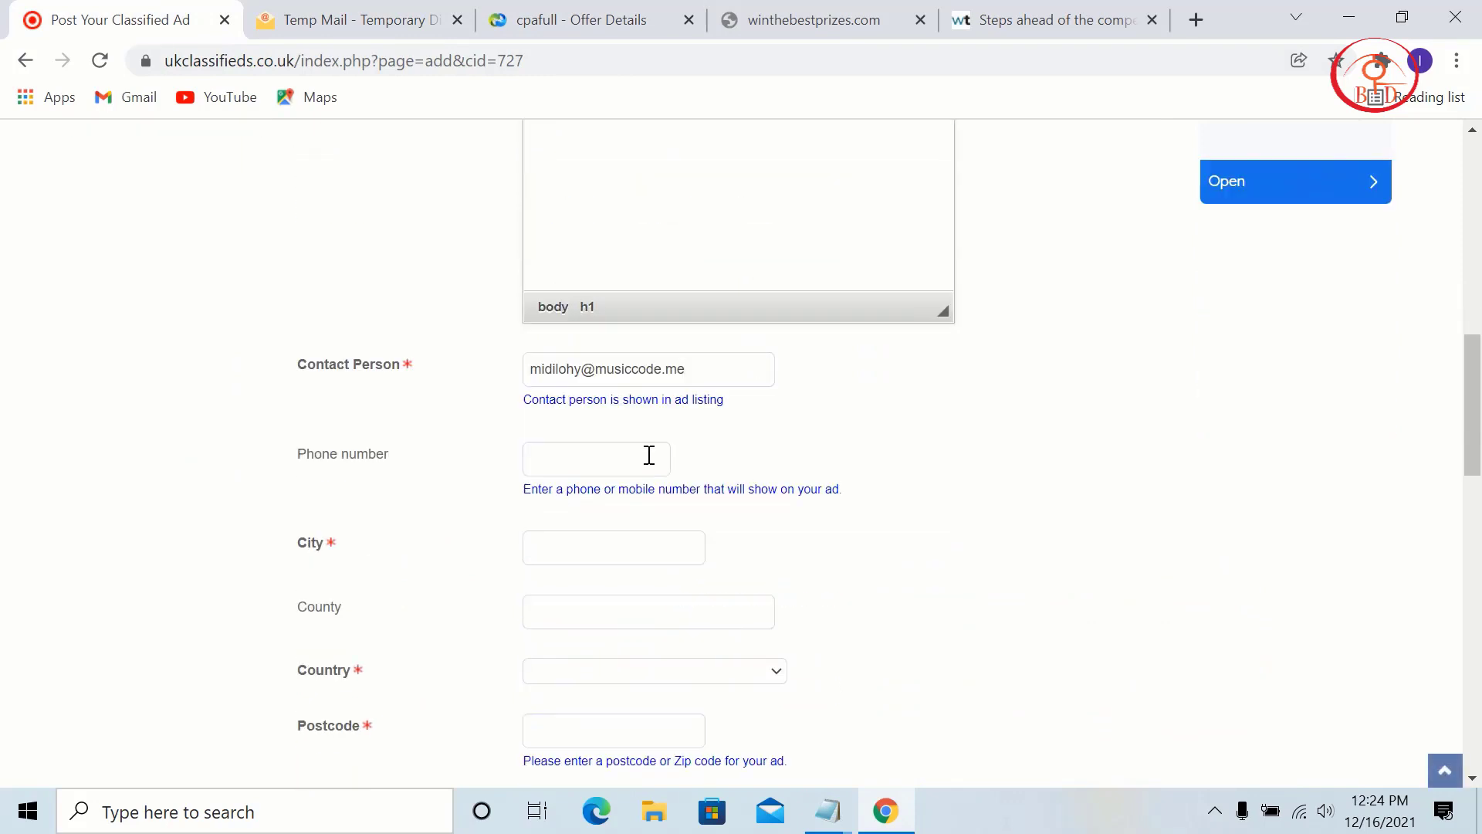
{"action": "left_click", "coordinate": [607, 538]}
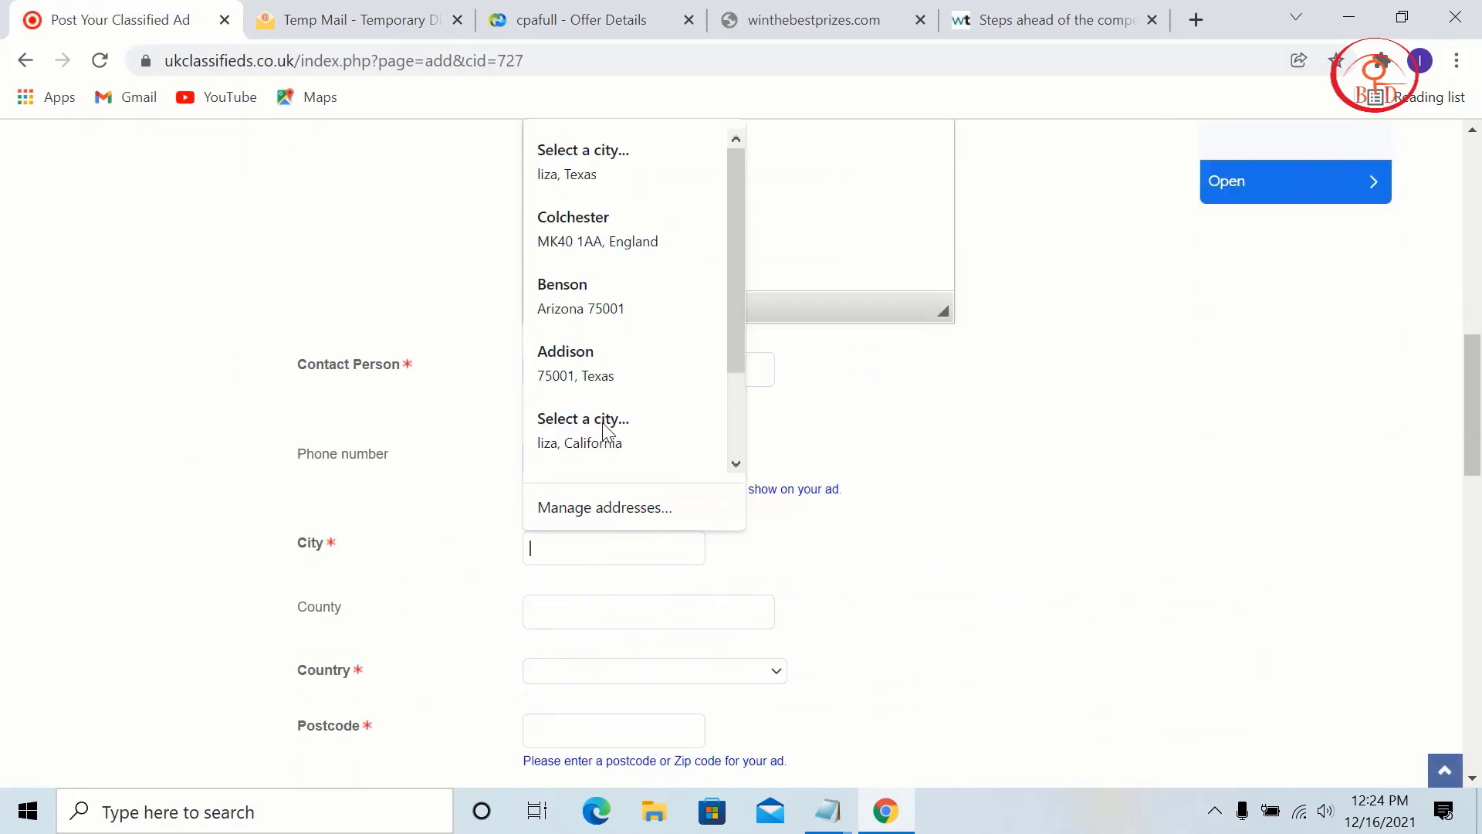
{"action": "scroll", "coordinate": [616, 430], "scroll_direction": "down", "scroll_amount": 2}
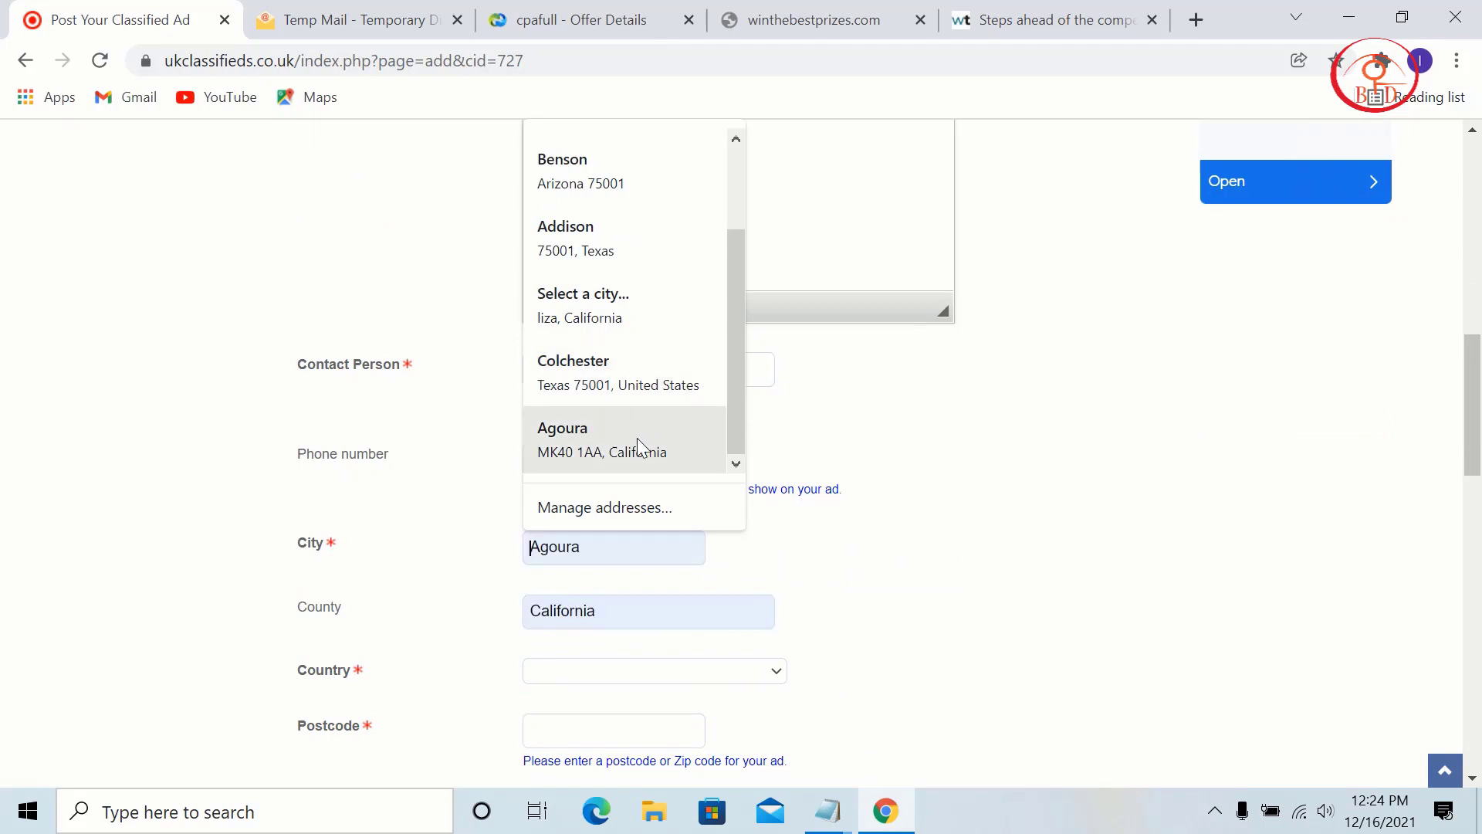
{"action": "left_click", "coordinate": [637, 440]}
Step: Set the country to United Kingdom
{"action": "scroll", "coordinate": [584, 457], "scroll_direction": "down", "scroll_amount": 3}
{"action": "left_click", "coordinate": [580, 444]}
{"action": "scroll", "coordinate": [613, 377], "scroll_direction": "down", "scroll_amount": 20}
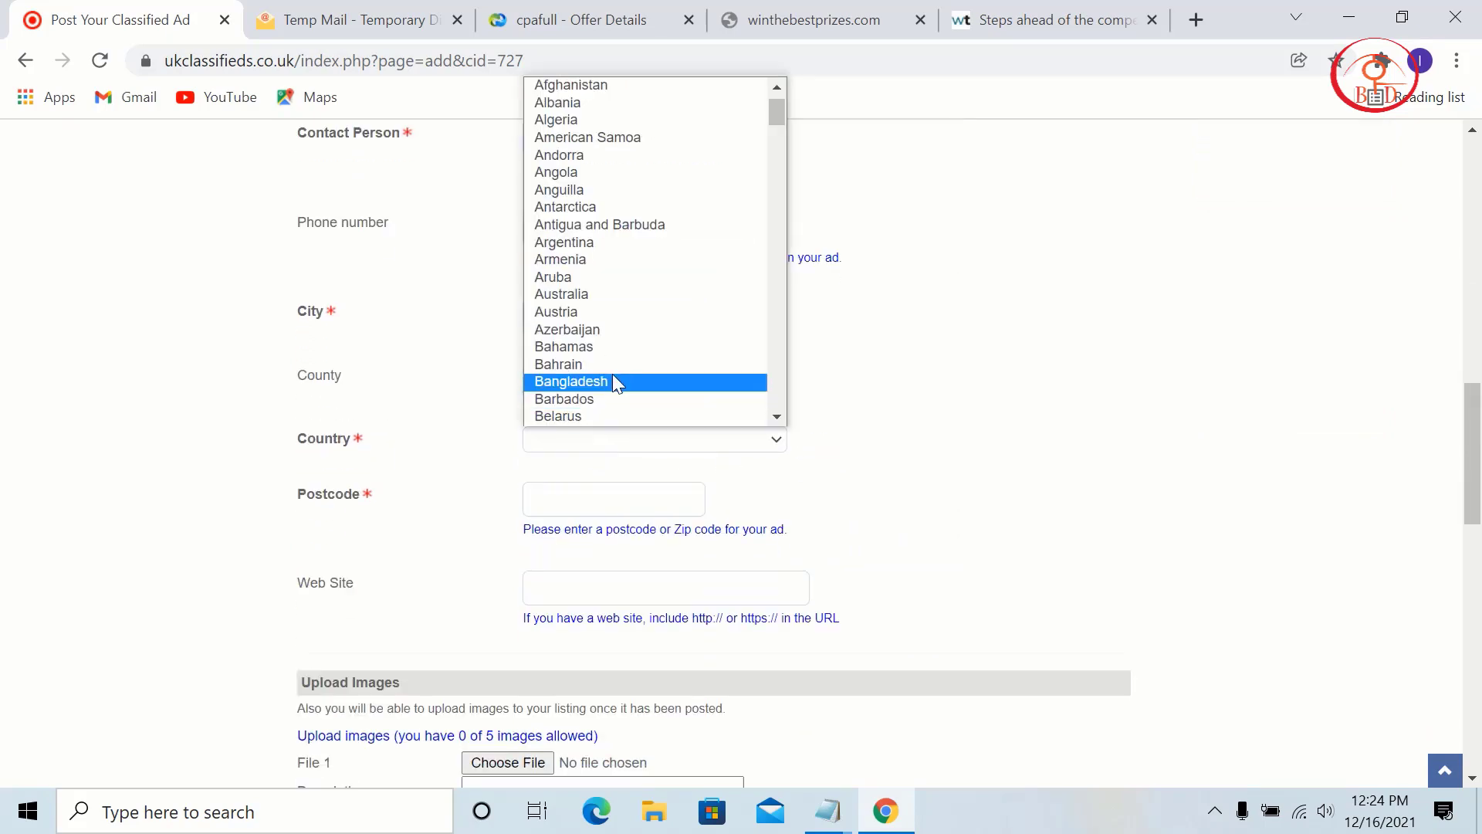
{"action": "scroll", "coordinate": [616, 380], "scroll_direction": "down", "scroll_amount": 20}
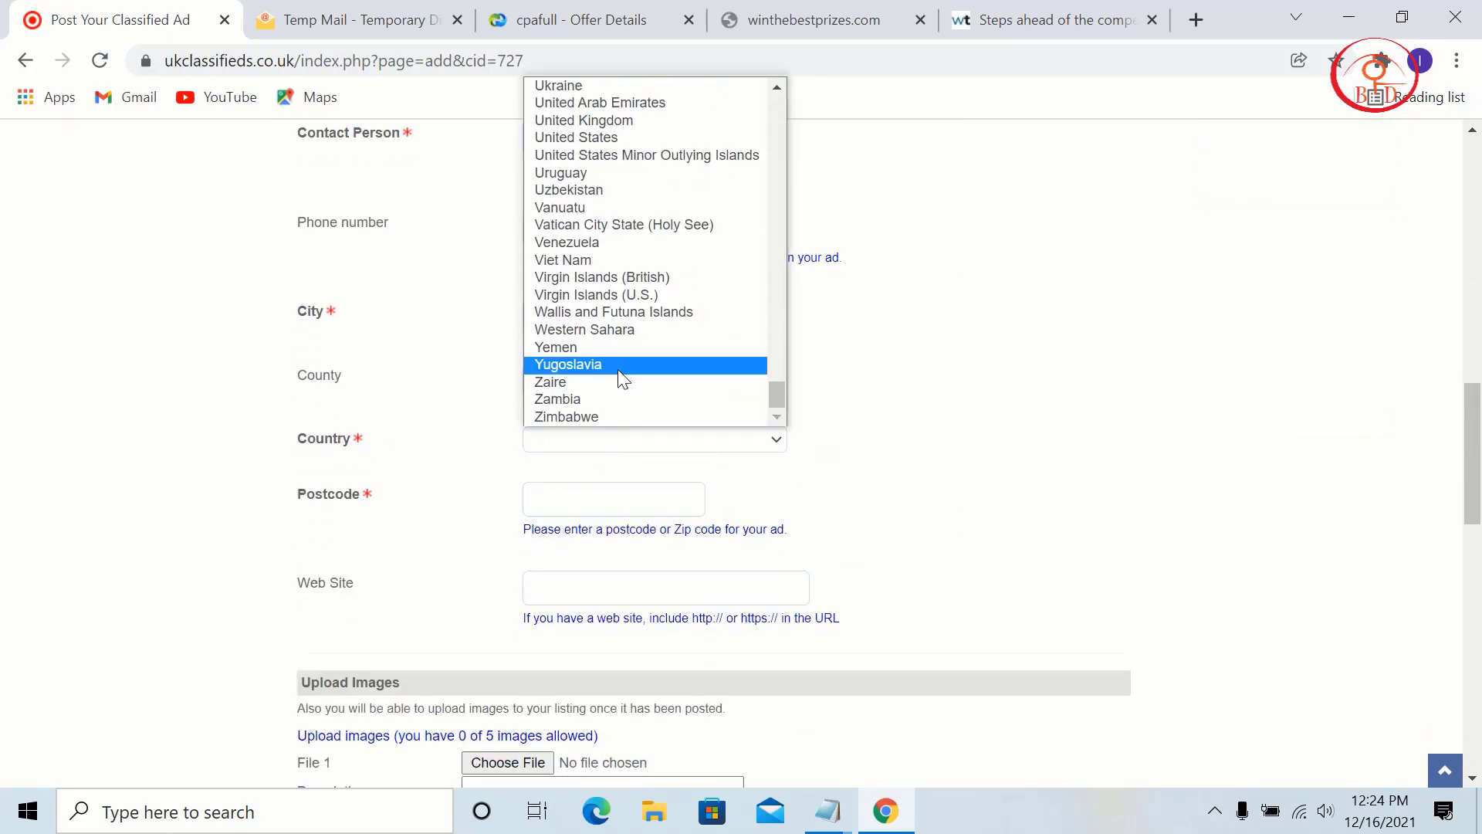
{"action": "scroll", "coordinate": [626, 376], "scroll_direction": "up", "scroll_amount": 20}
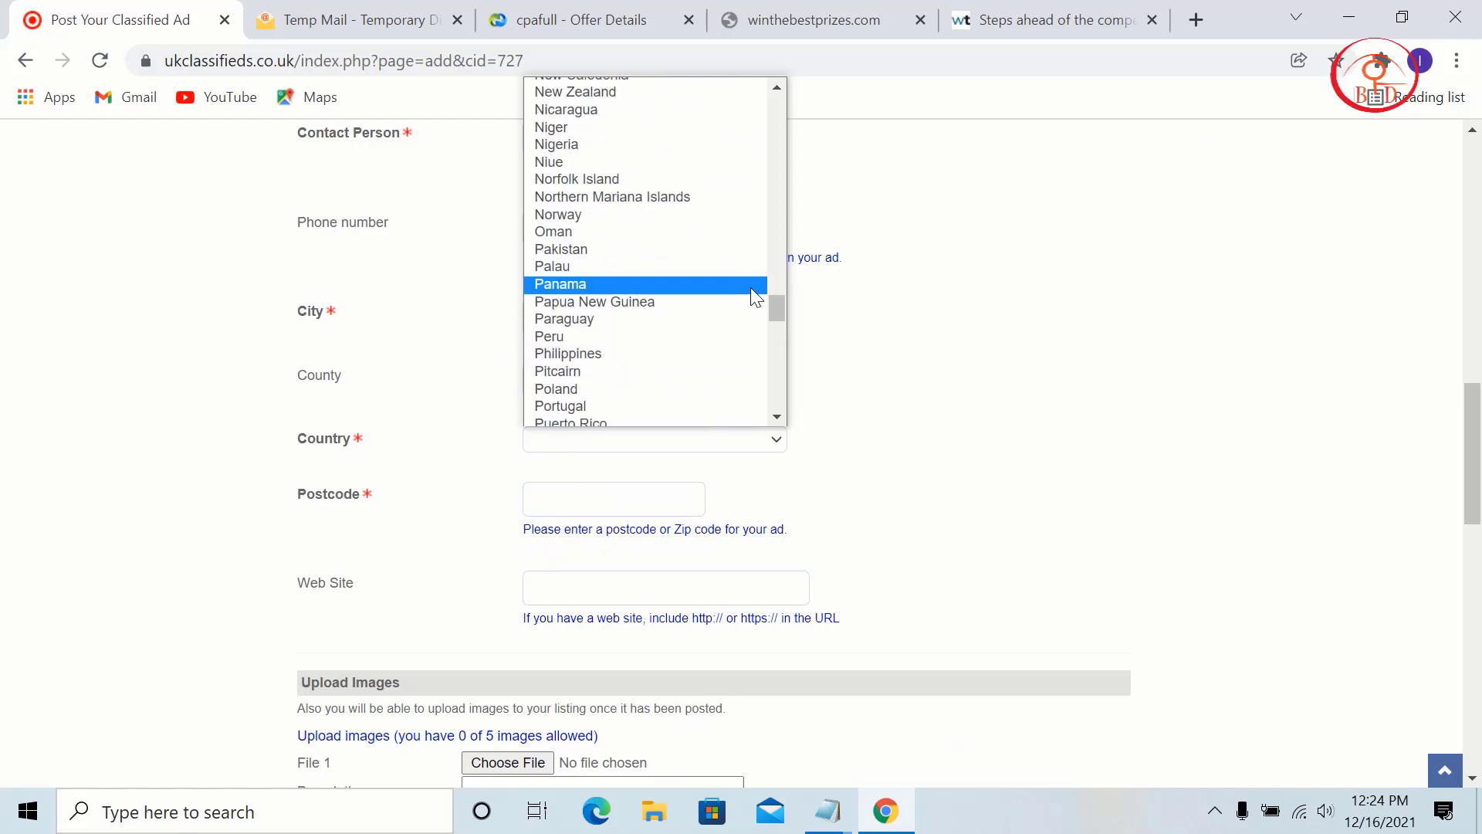
{"action": "scroll", "coordinate": [754, 298], "scroll_direction": "up", "scroll_amount": 20}
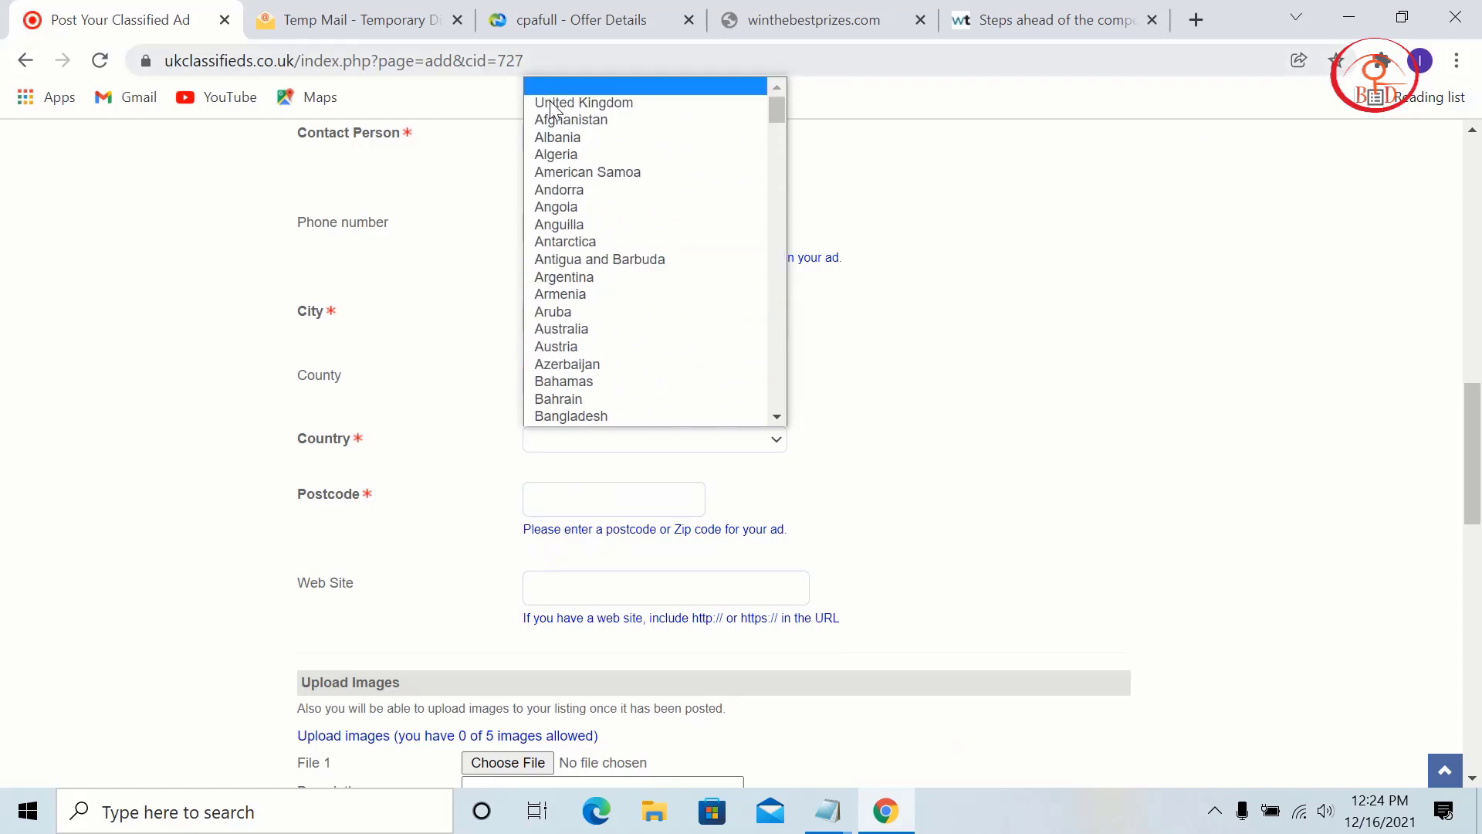
{"action": "left_click", "coordinate": [584, 86]}
{"action": "left_click", "coordinate": [631, 500]}
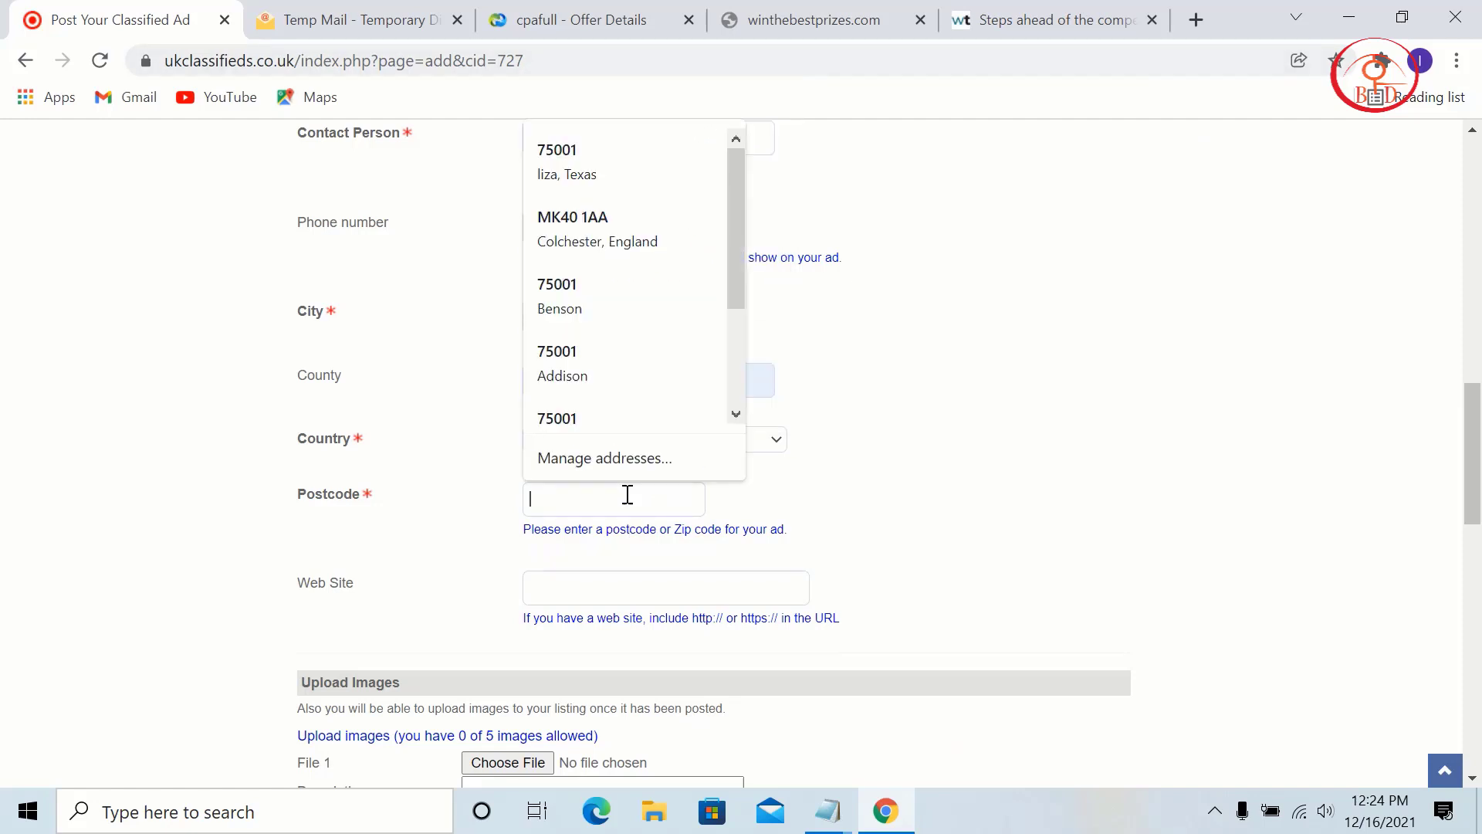
{"action": "scroll", "coordinate": [646, 375], "scroll_direction": "down", "scroll_amount": 2}
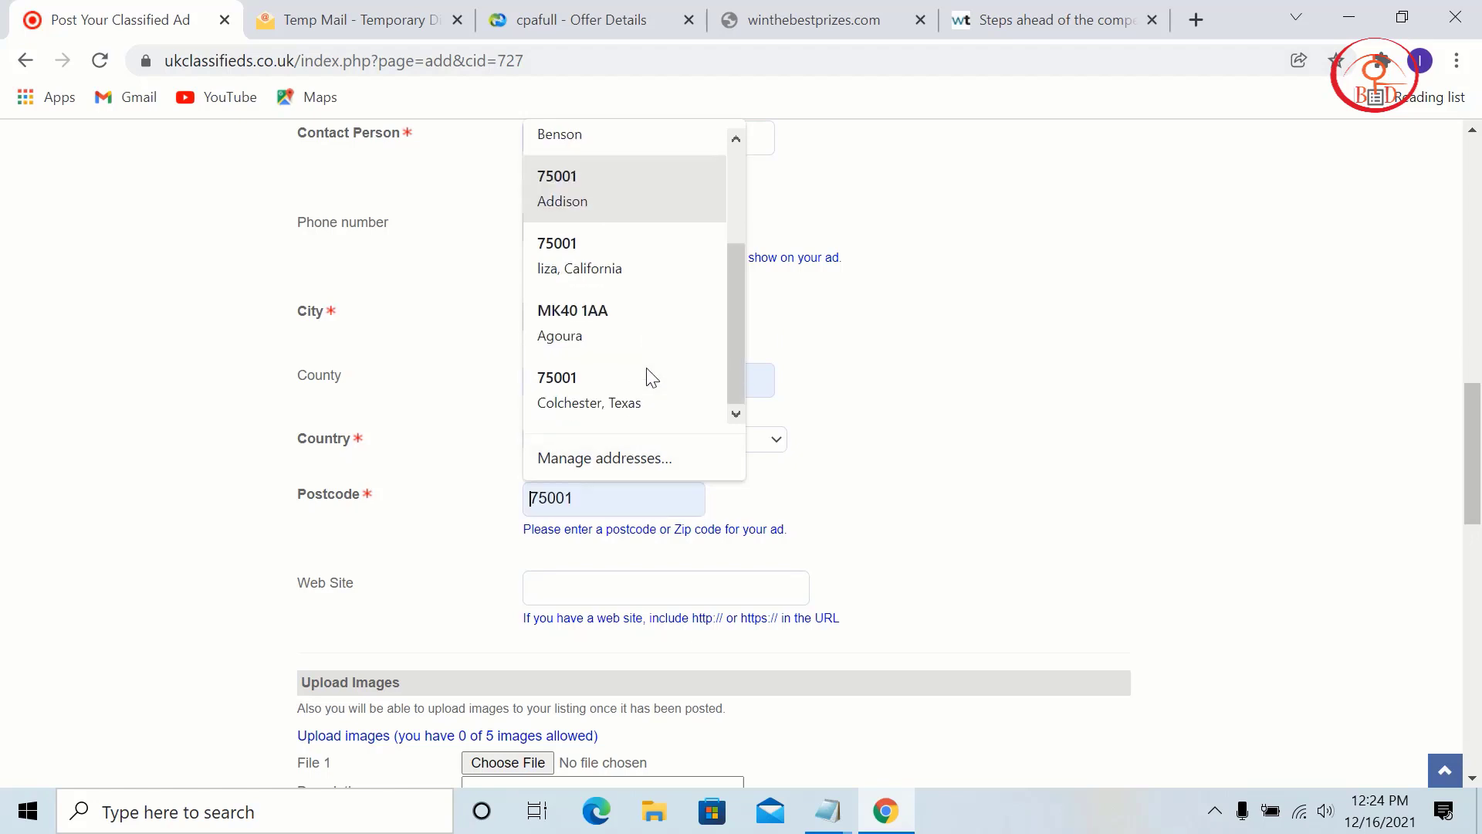
{"action": "scroll", "coordinate": [646, 376], "scroll_direction": "up", "scroll_amount": 2}
{"action": "left_click", "coordinate": [665, 231]}
Step: Copy the Maltesers Easter tracking link from CPAfull and return to the ad form
{"action": "scroll", "coordinate": [827, 449], "scroll_direction": "down", "scroll_amount": 3}
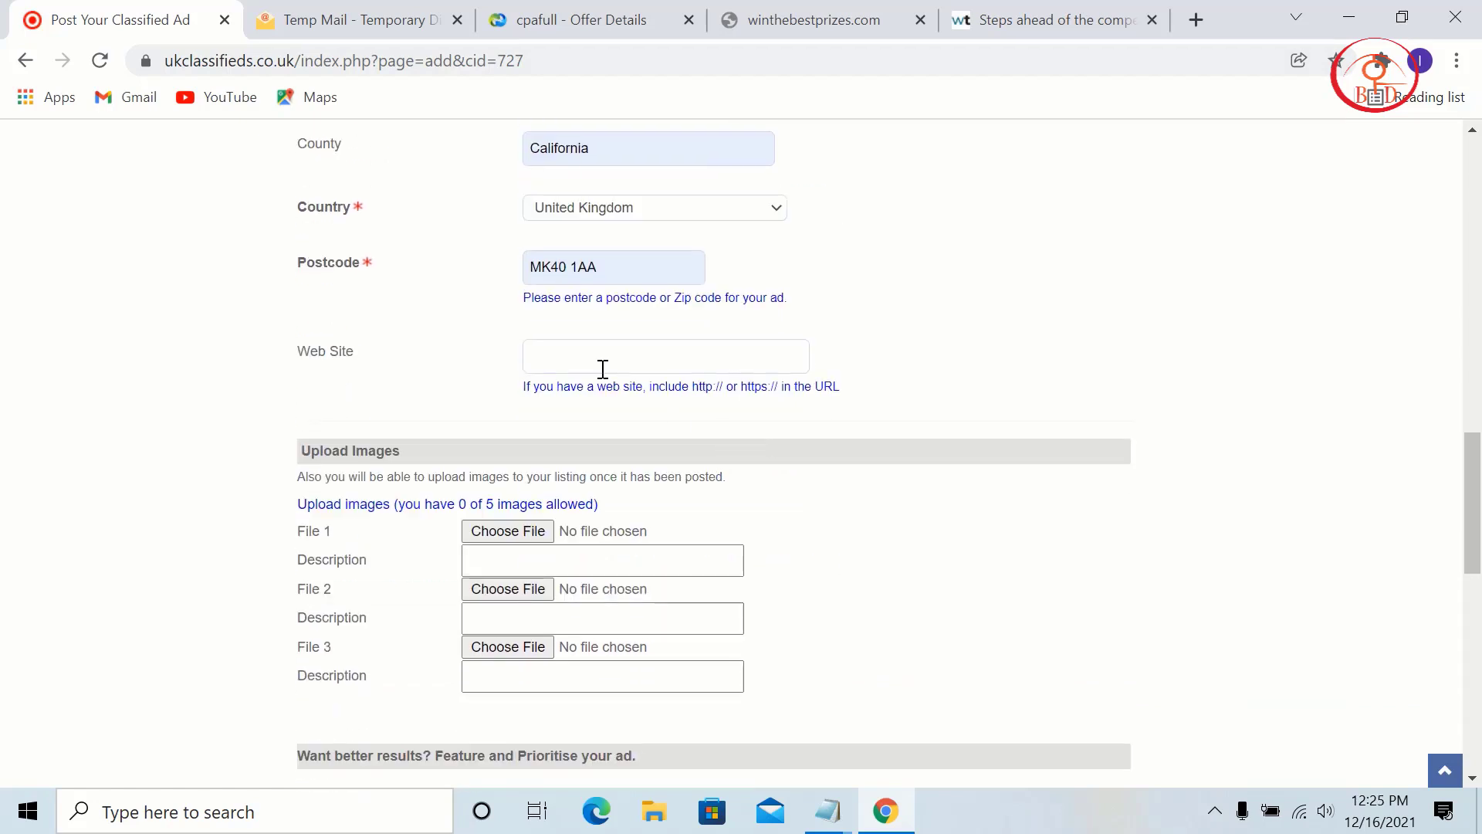
{"action": "left_click", "coordinate": [612, 353]}
{"action": "left_click", "coordinate": [586, 19]}
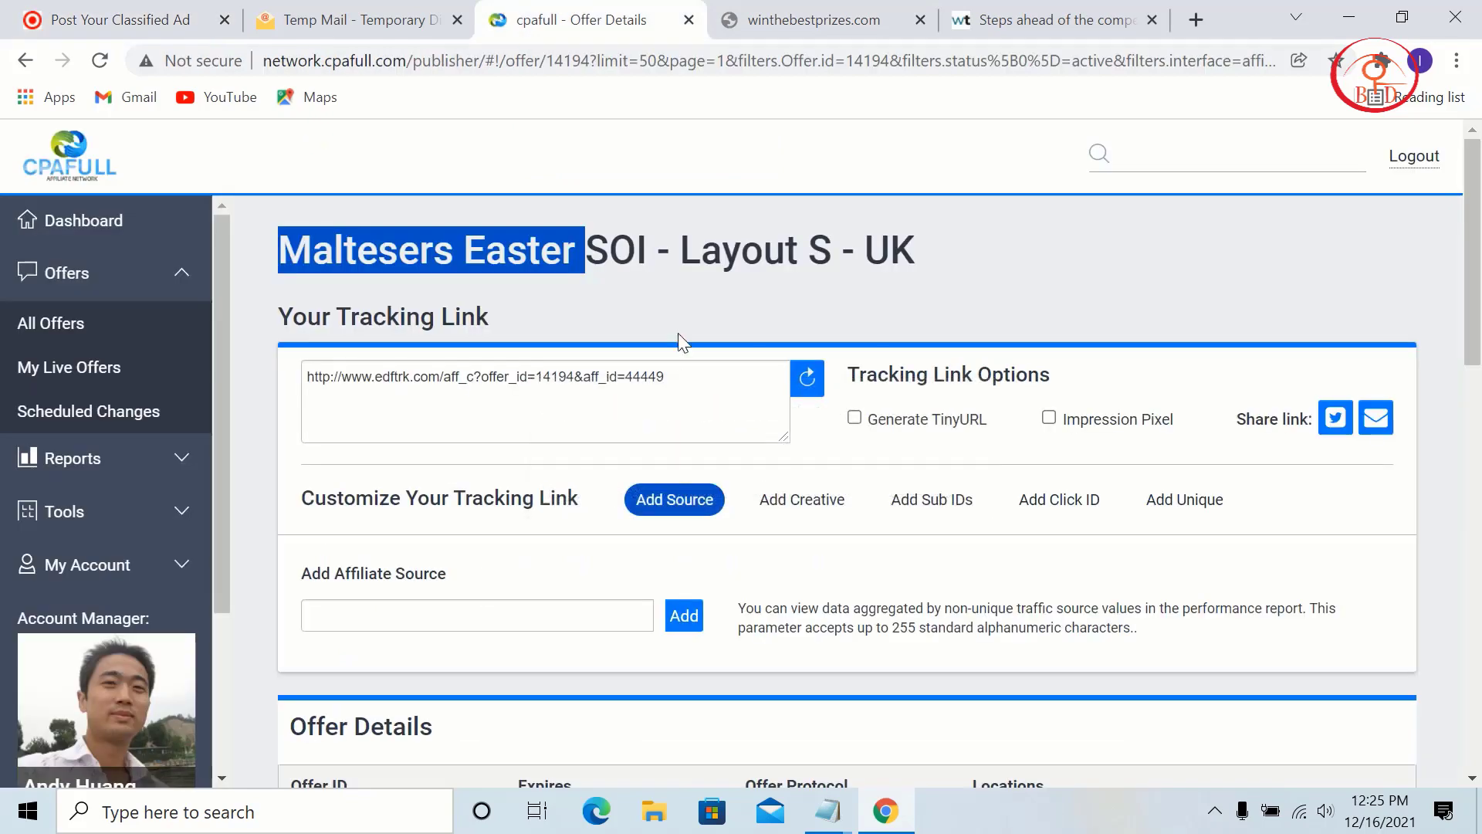
{"action": "left_click", "coordinate": [683, 386]}
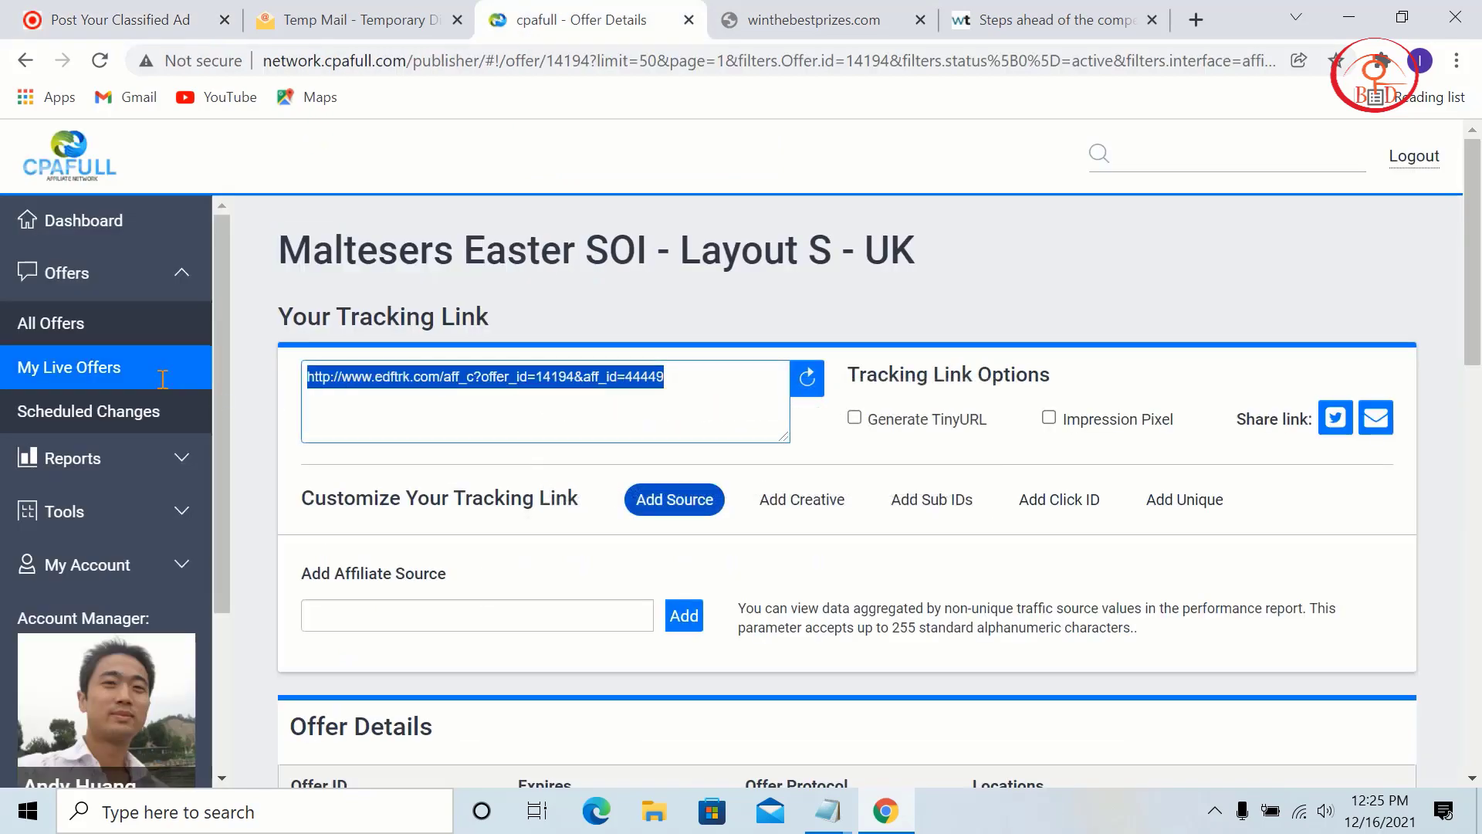
{"action": "right_click", "coordinate": [355, 374]}
{"action": "left_click", "coordinate": [451, 462]}
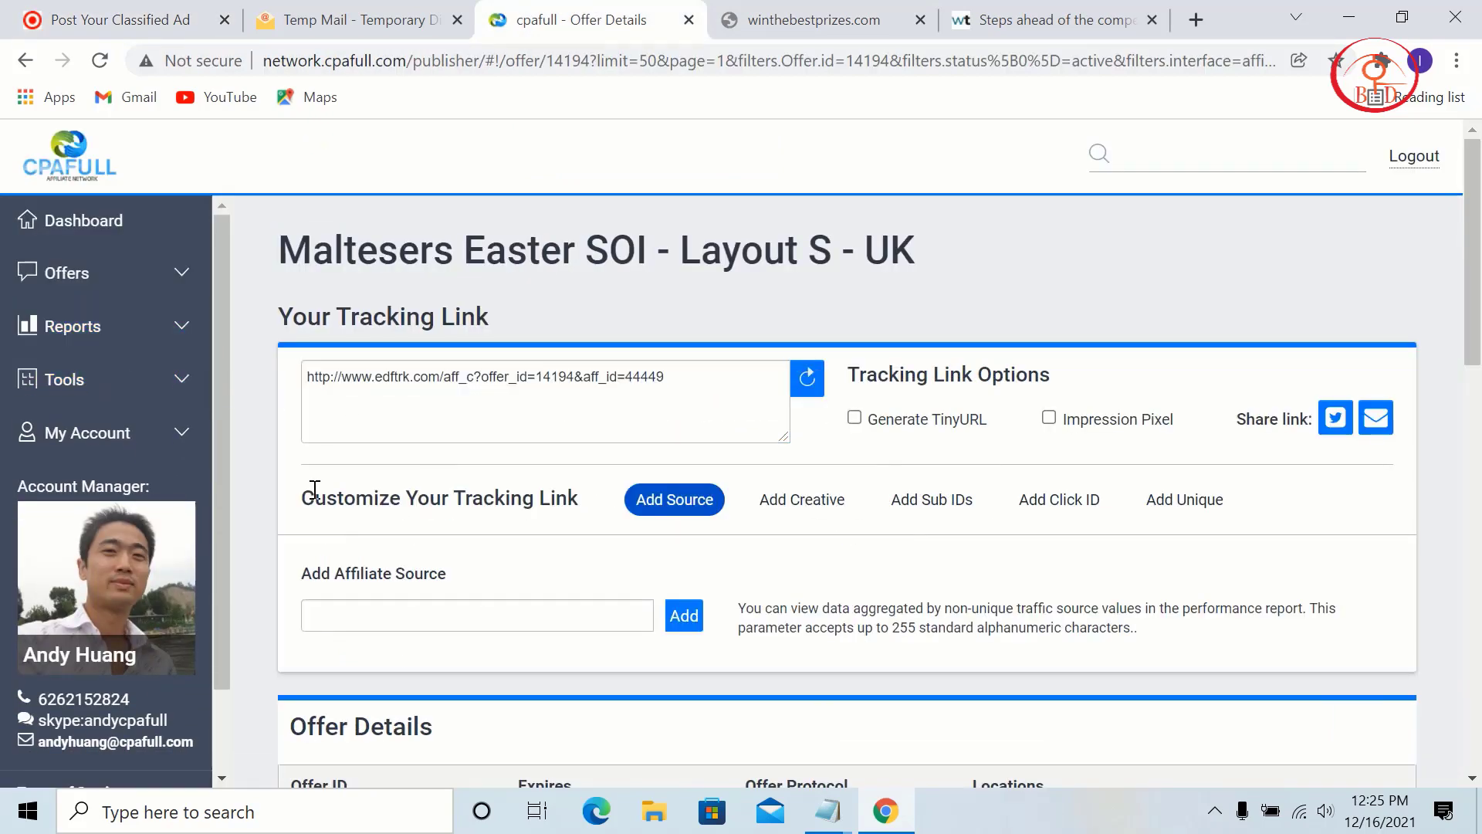
{"action": "scroll", "coordinate": [1401, 344], "scroll_direction": "down", "scroll_amount": 5}
{"action": "scroll", "coordinate": [1119, 177], "scroll_direction": "up", "scroll_amount": 5}
{"action": "left_click", "coordinate": [68, 10]}
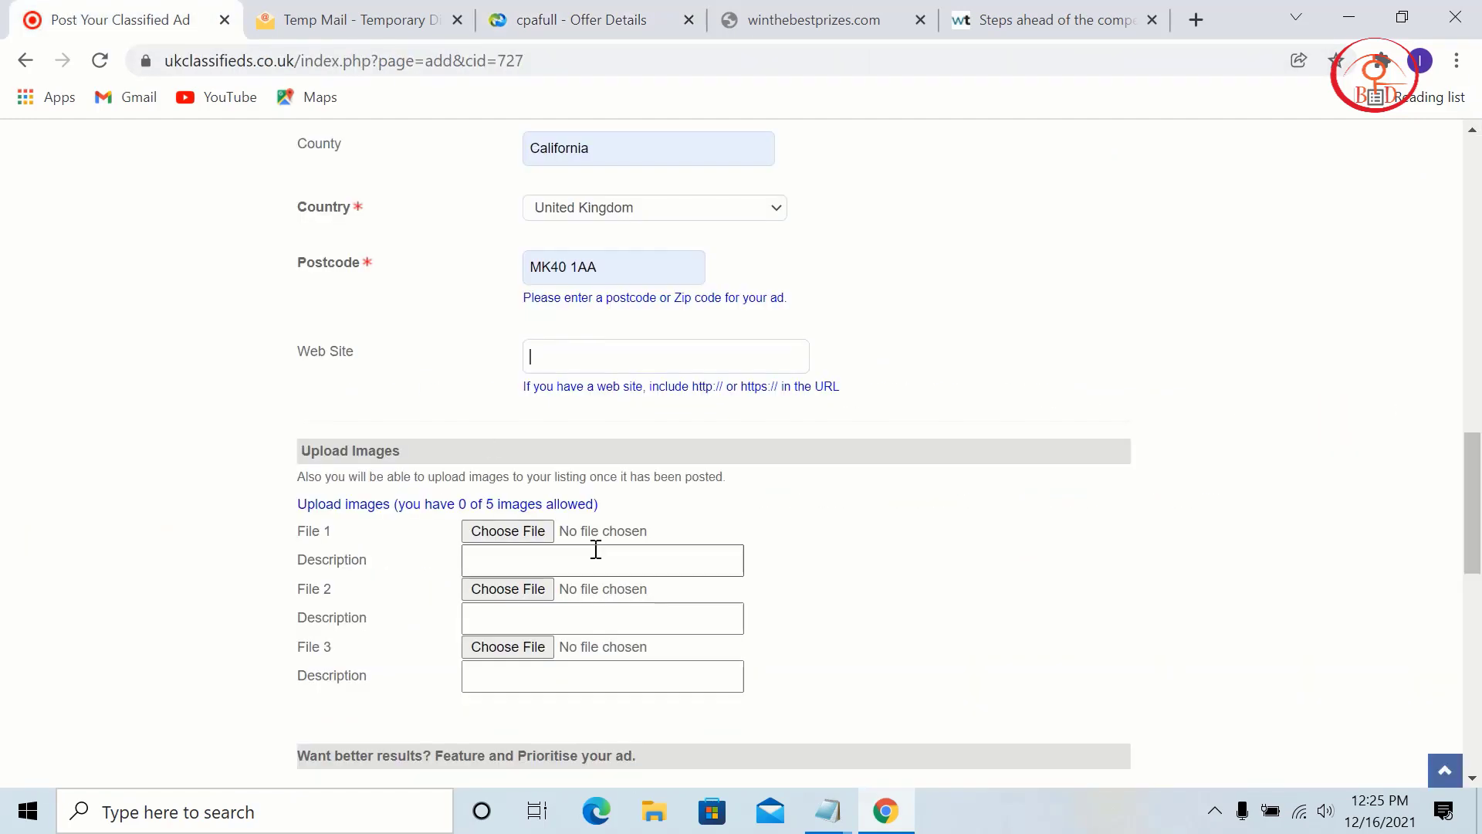
Step: Paste the tracking link into the Web Site field
{"action": "left_click", "coordinate": [622, 357]}
{"action": "right_click", "coordinate": [622, 357]}
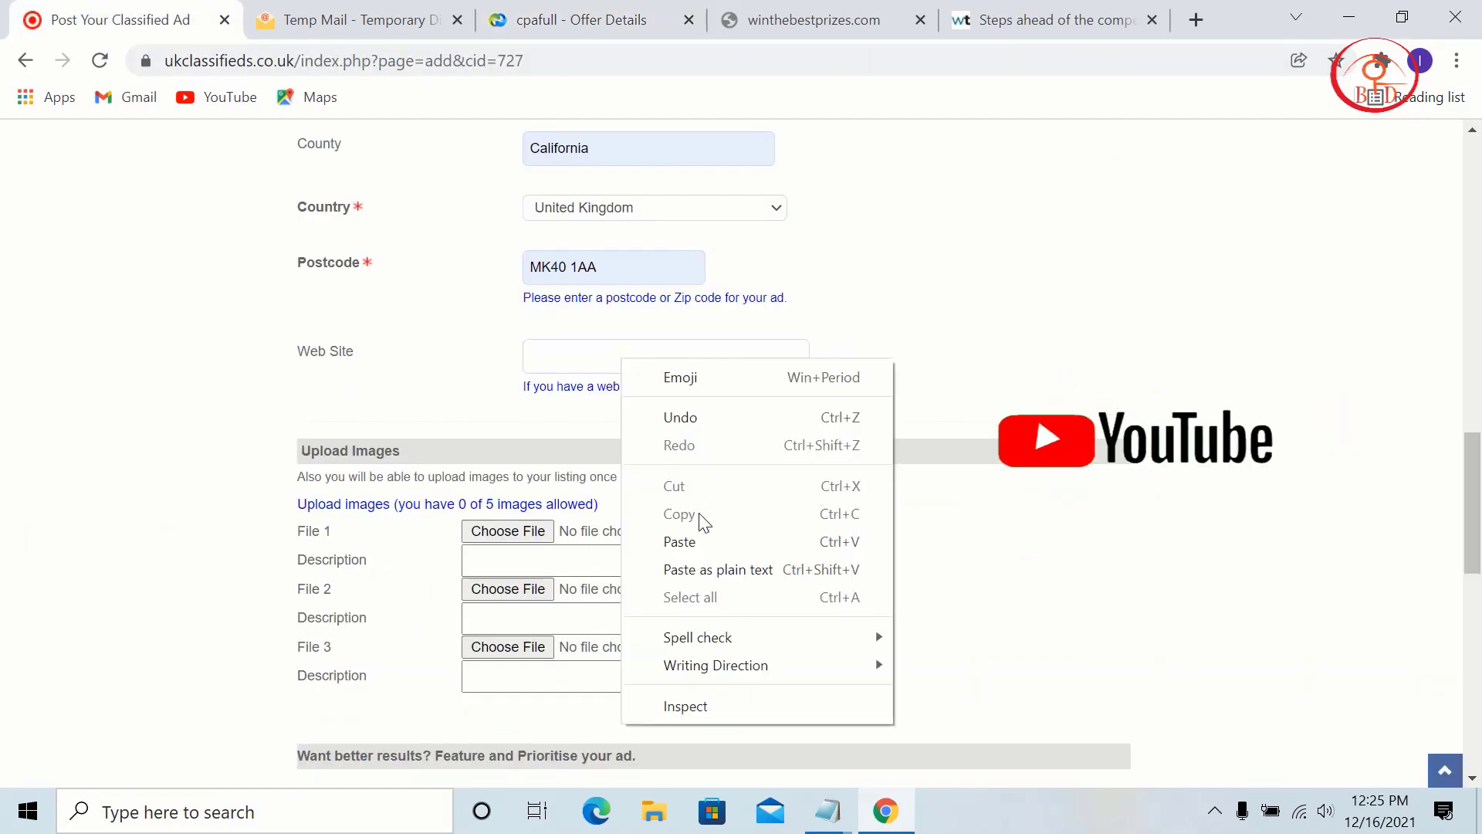
{"action": "left_click", "coordinate": [698, 544]}
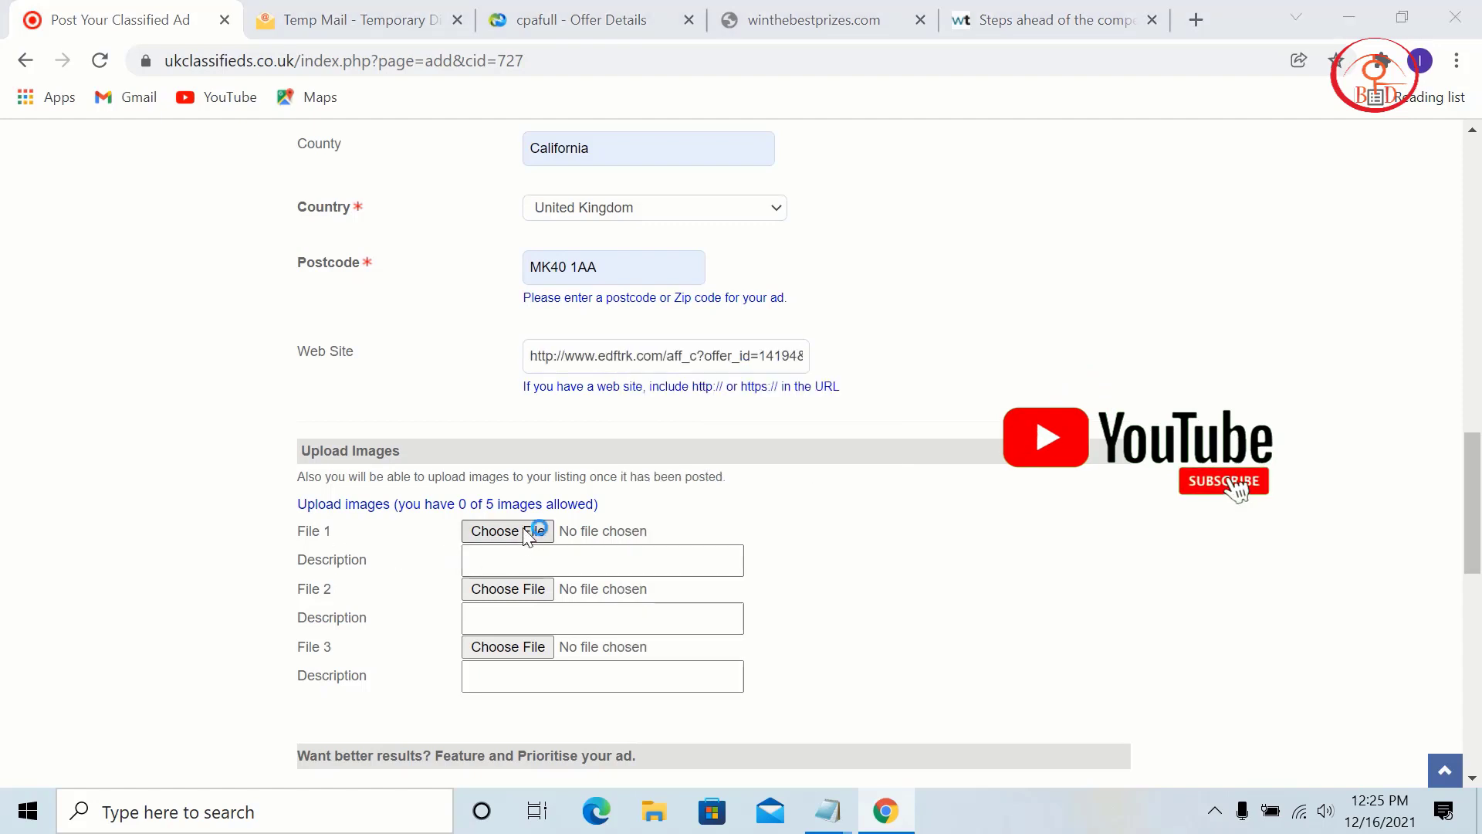
Step: Attach 00 (9).jpg as the first image and post the ad
{"action": "left_click", "coordinate": [524, 534]}
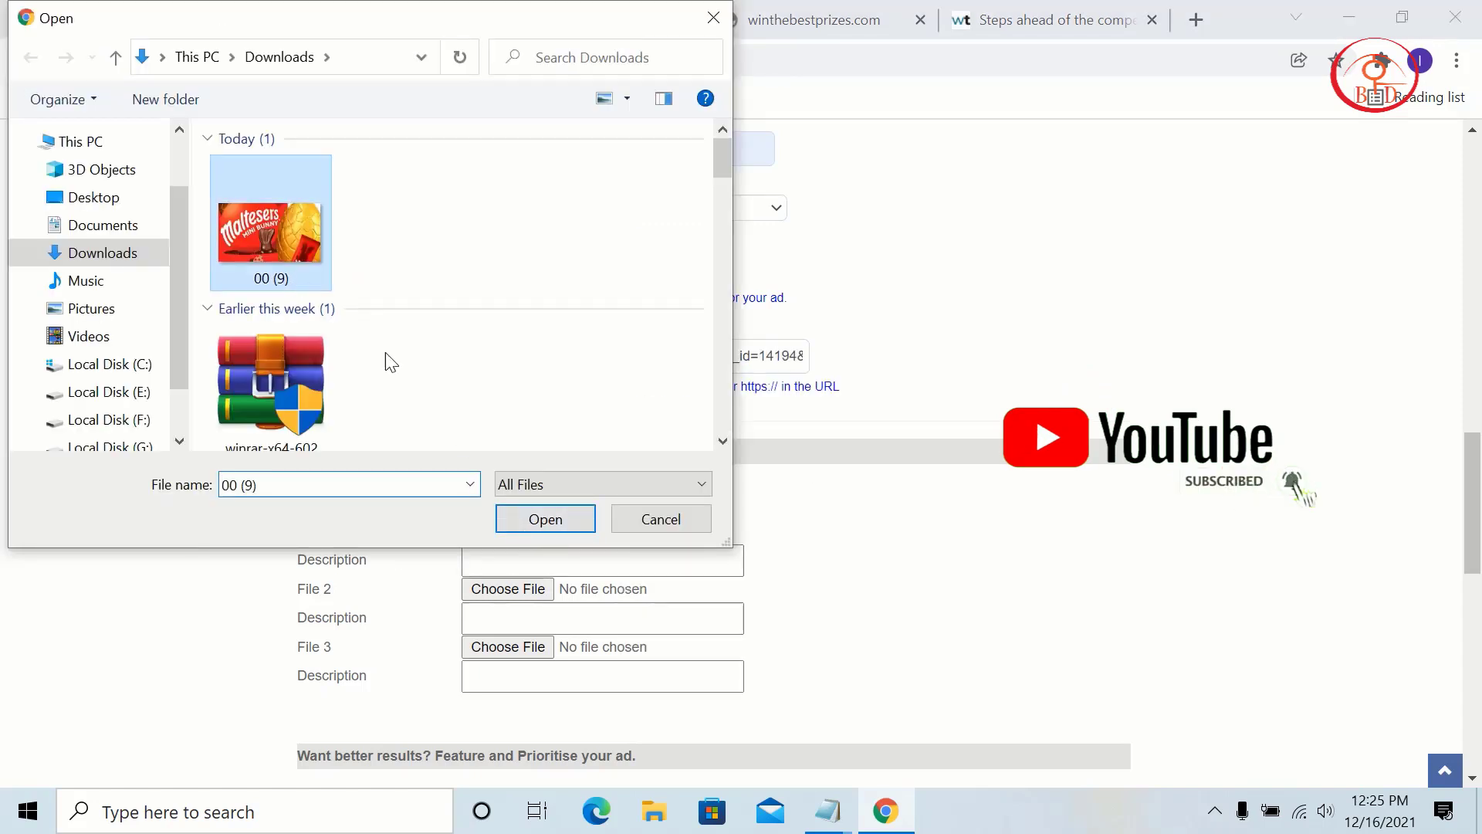
{"action": "left_click", "coordinate": [545, 518]}
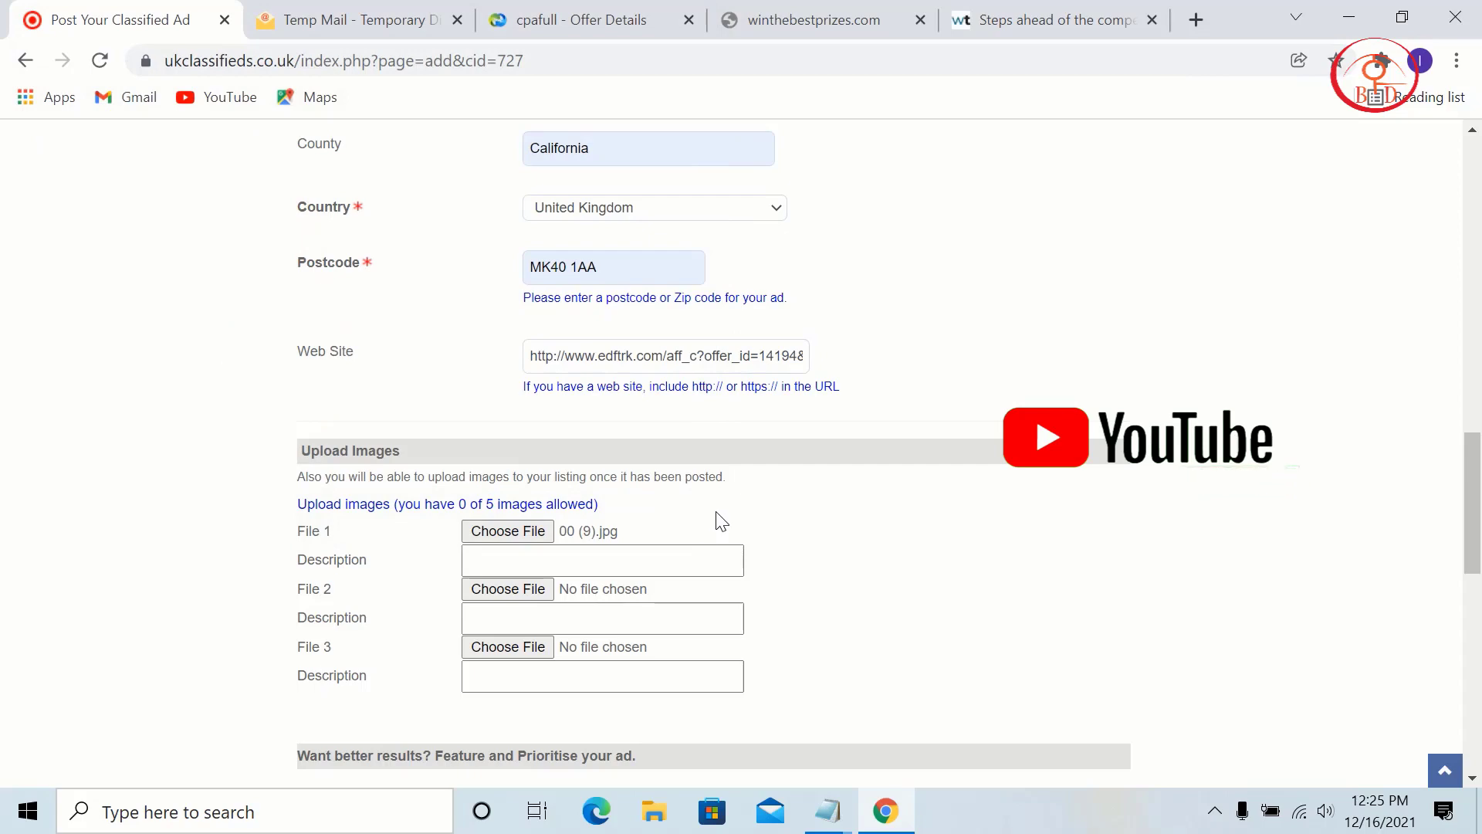
{"action": "scroll", "coordinate": [755, 574], "scroll_direction": "down", "scroll_amount": 3}
{"action": "scroll", "coordinate": [615, 571], "scroll_direction": "down", "scroll_amount": 3}
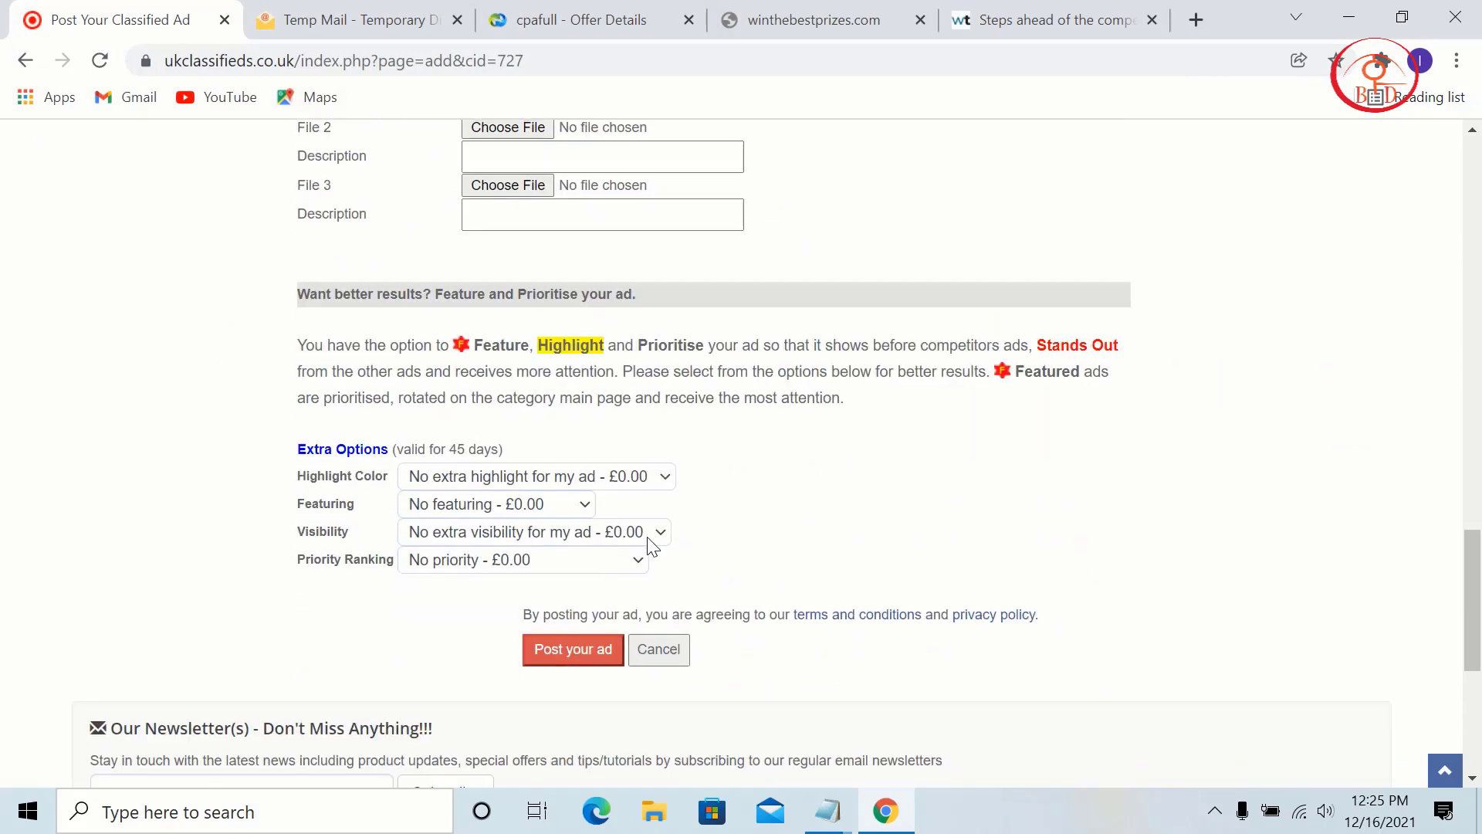
{"action": "scroll", "coordinate": [651, 540], "scroll_direction": "up", "scroll_amount": 7}
{"action": "scroll", "coordinate": [651, 539], "scroll_direction": "down", "scroll_amount": 5}
{"action": "scroll", "coordinate": [652, 532], "scroll_direction": "down", "scroll_amount": 6}
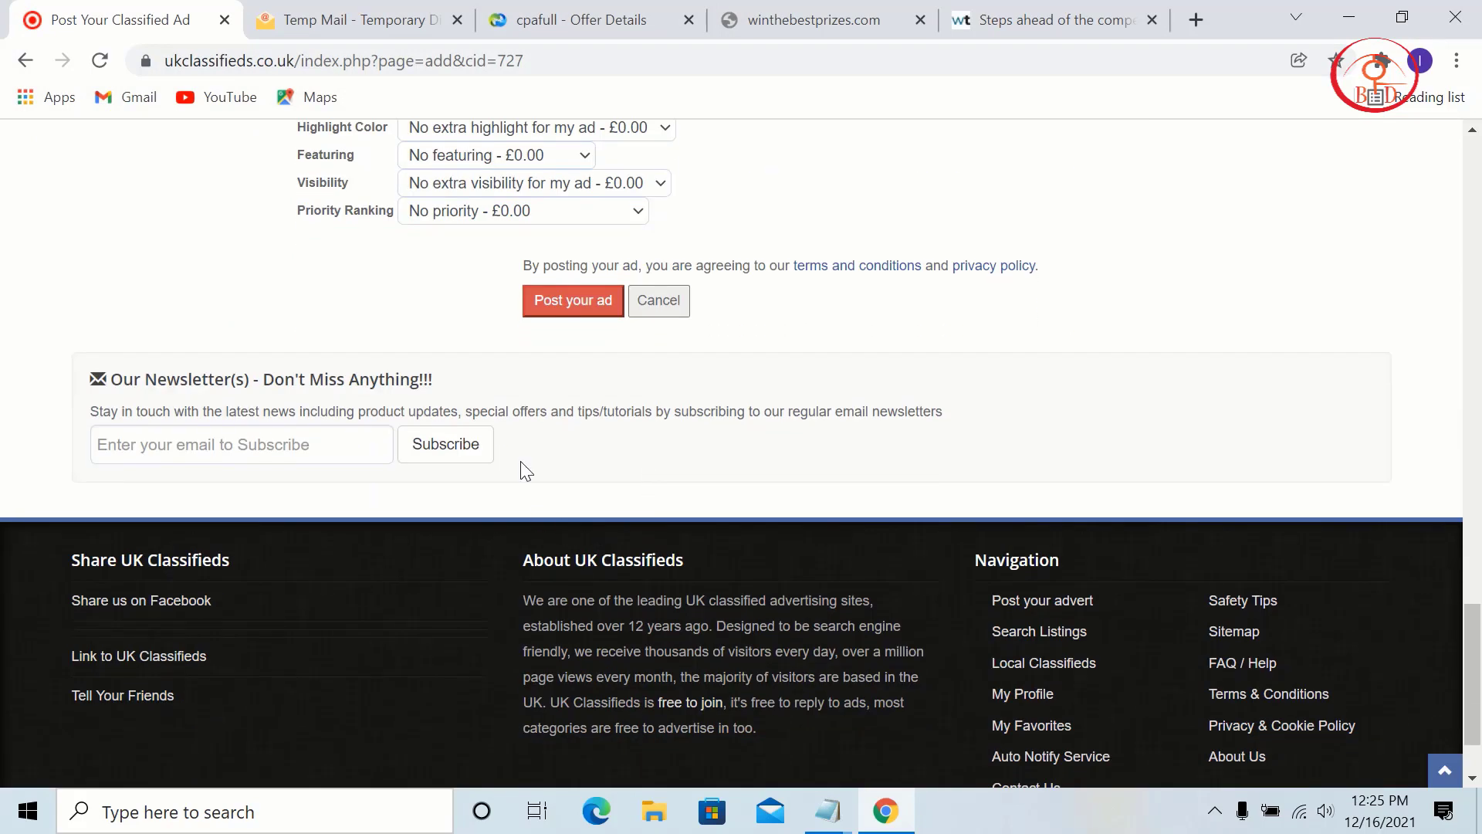
{"action": "left_click", "coordinate": [557, 300]}
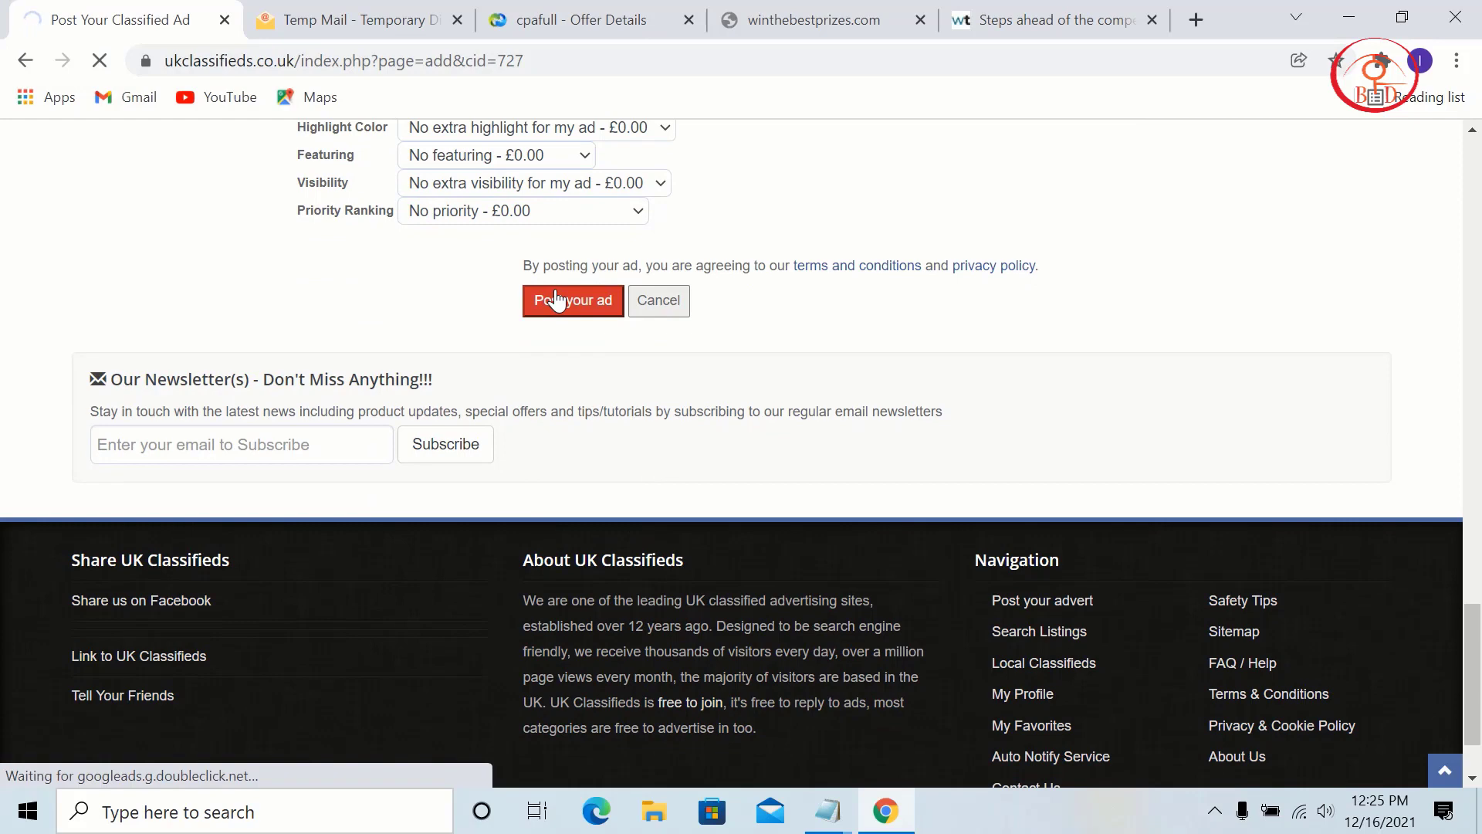
{"action": "scroll", "coordinate": [571, 386], "scroll_direction": "up", "scroll_amount": 2}
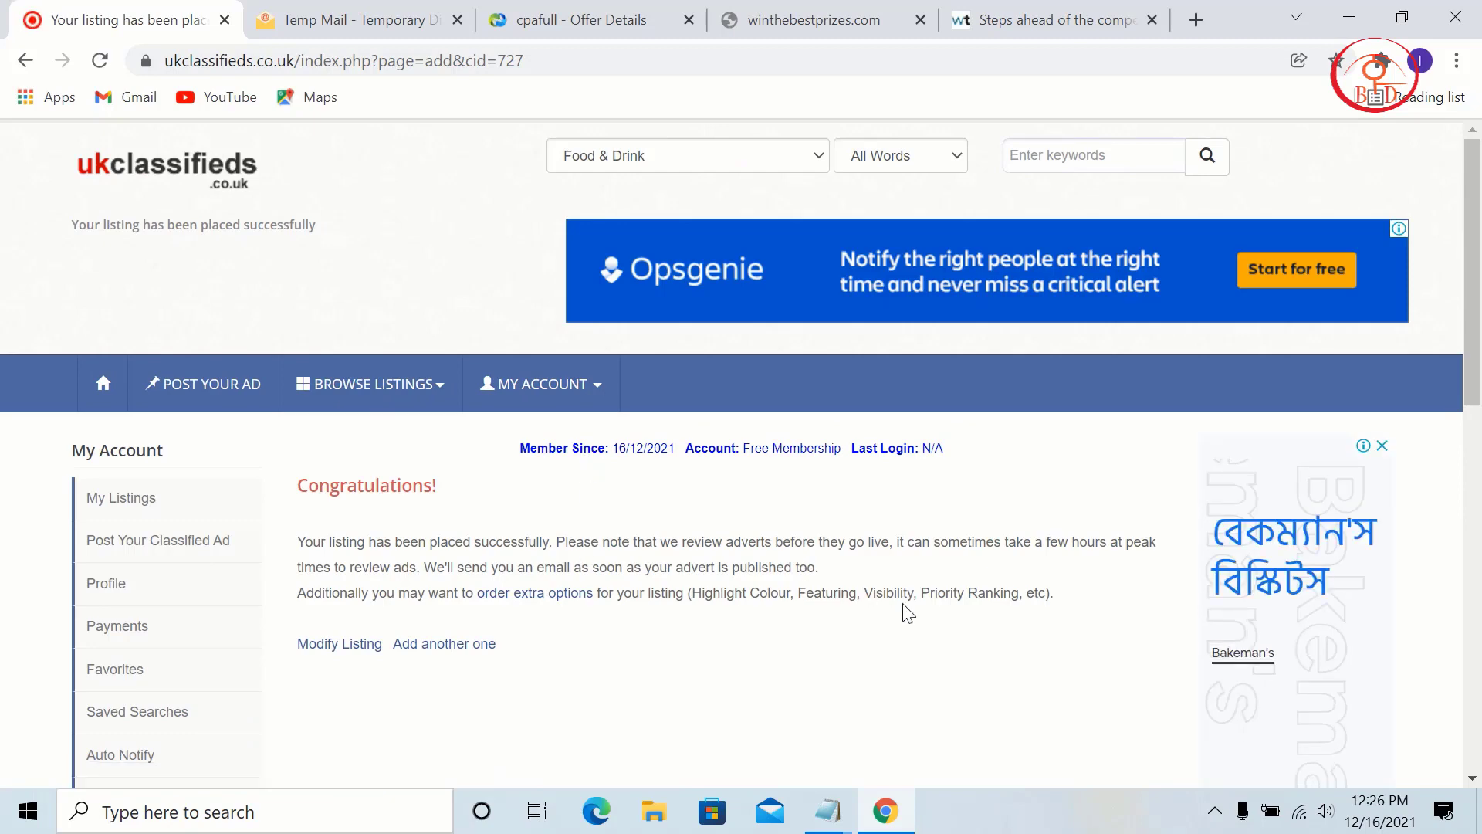
Step: Refresh Tempmailo and read the Maltesers Easter 'waiting for approval' e-mail (listing ID 2973680)
{"action": "left_click", "coordinate": [355, 19]}
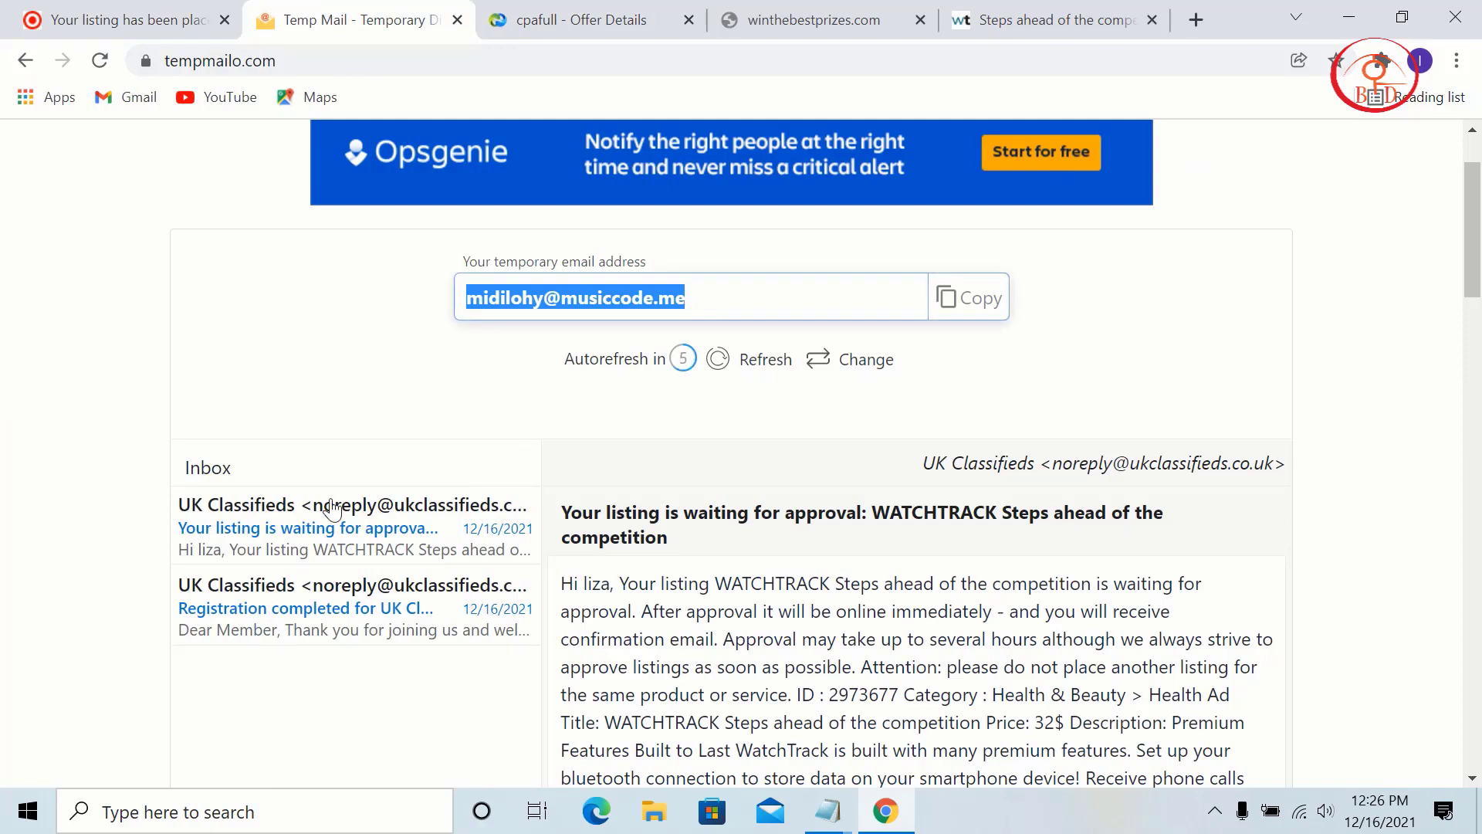
{"action": "left_click", "coordinate": [389, 544]}
{"action": "scroll", "coordinate": [398, 532], "scroll_direction": "down", "scroll_amount": 2}
{"action": "scroll", "coordinate": [400, 512], "scroll_direction": "up", "scroll_amount": 4}
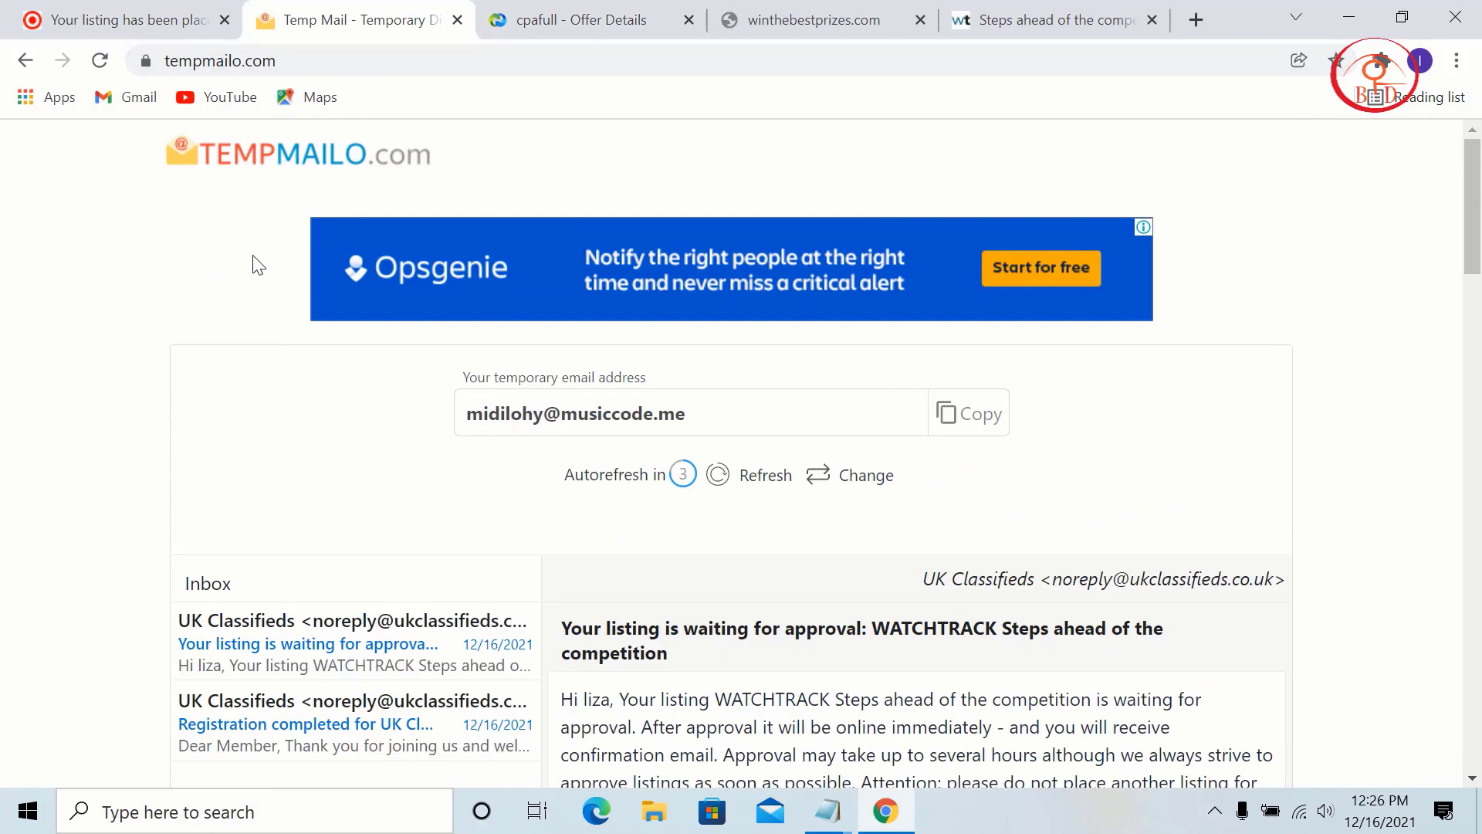
{"action": "left_click", "coordinate": [100, 60]}
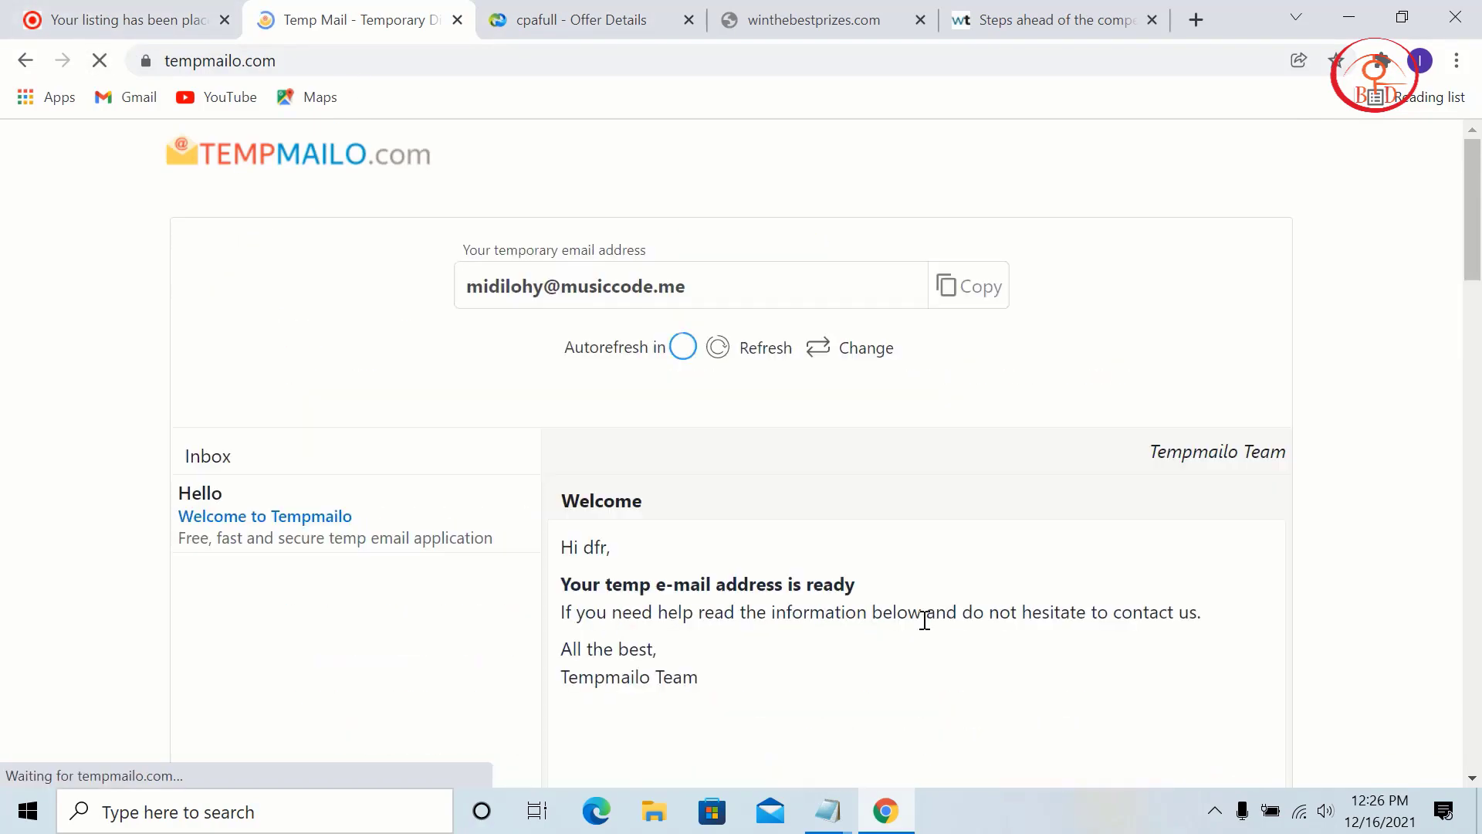
{"action": "left_click", "coordinate": [440, 610]}
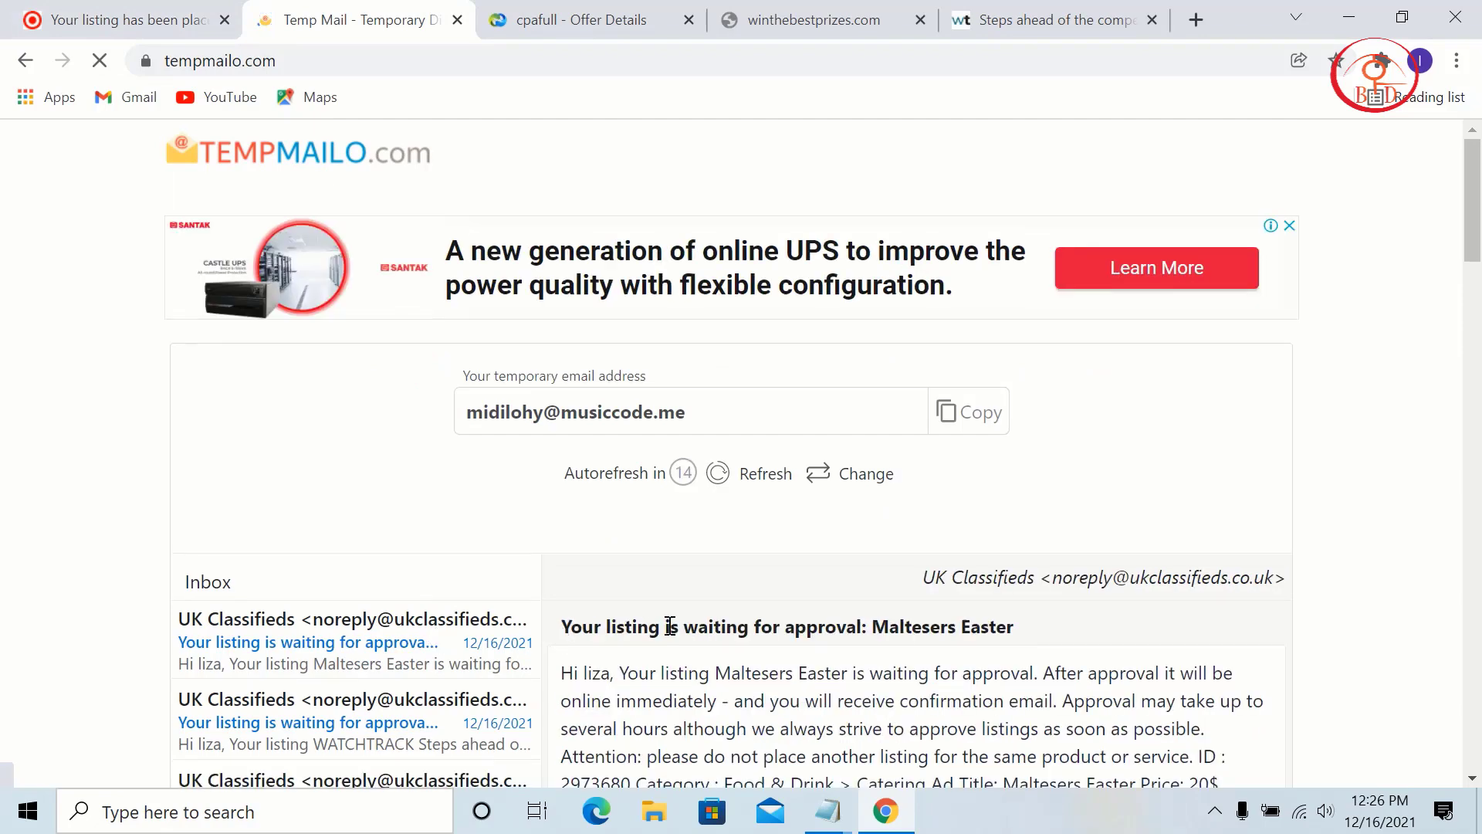
{"action": "scroll", "coordinate": [844, 490], "scroll_direction": "down", "scroll_amount": 5}
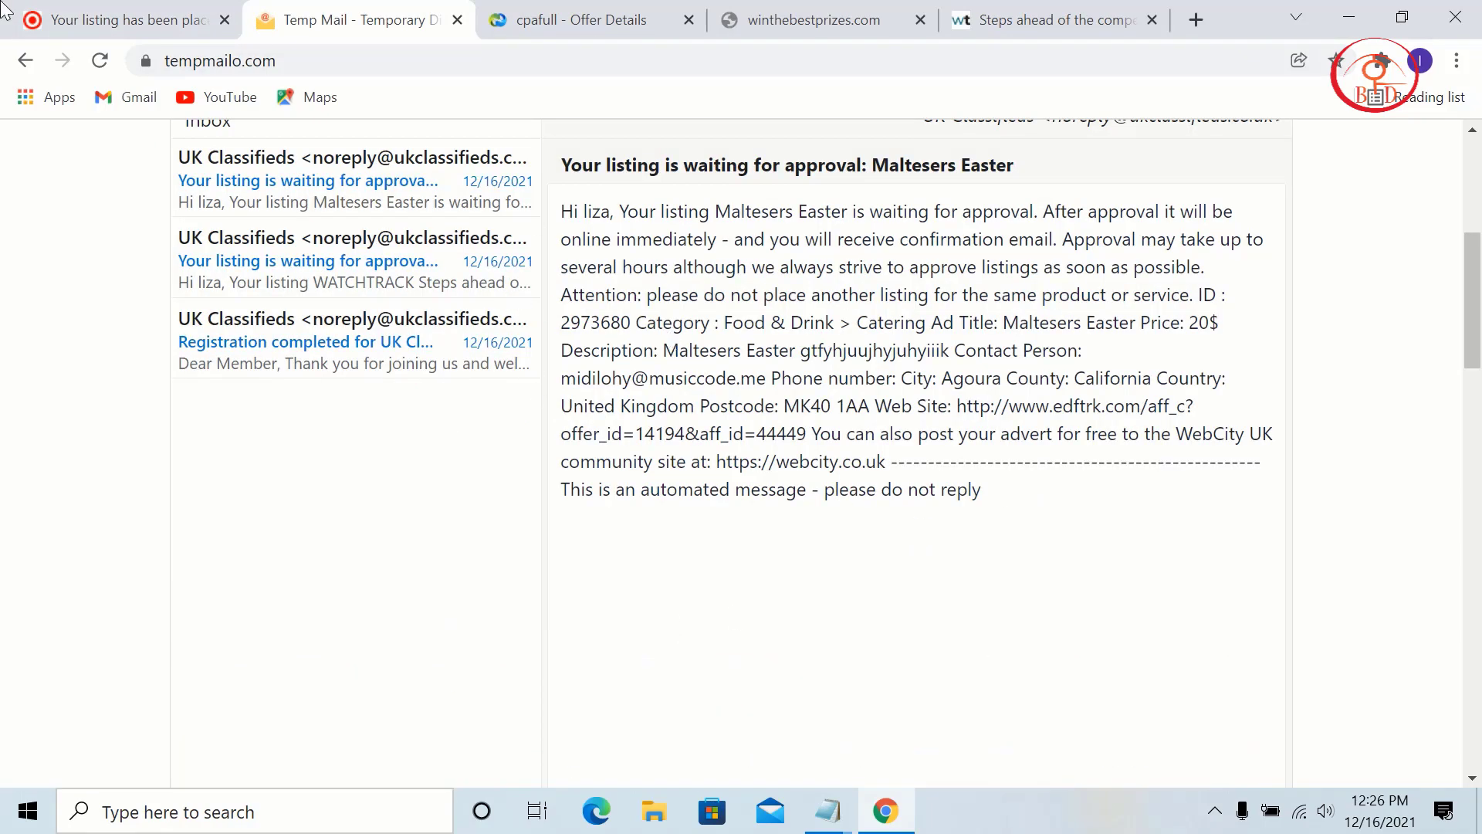
{"action": "left_click", "coordinate": [6, 9]}
Step: Check My Account > My Mailbox, find it empty, and return to the home page
{"action": "left_click", "coordinate": [575, 400]}
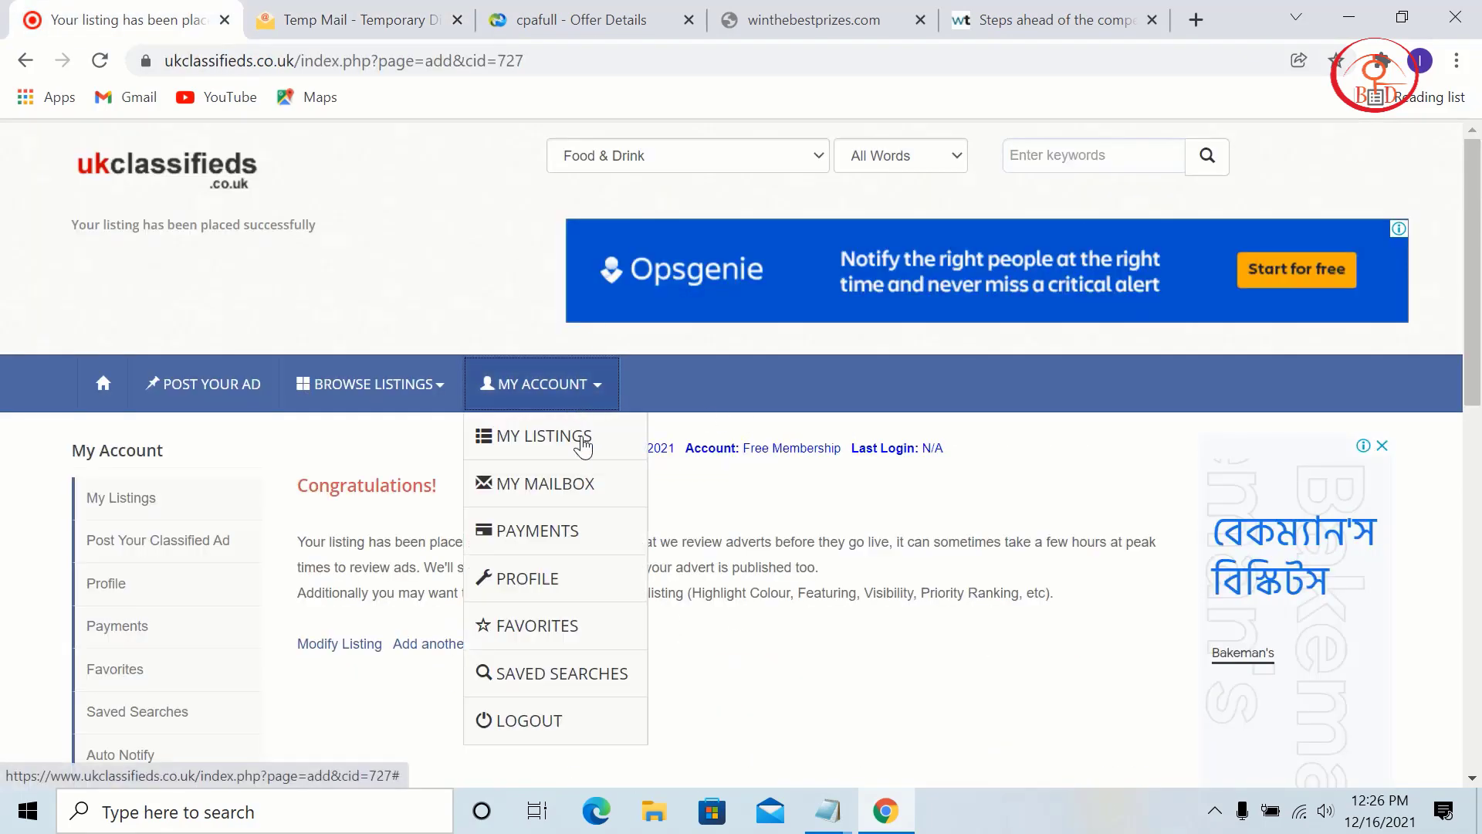
{"action": "left_click", "coordinate": [615, 503]}
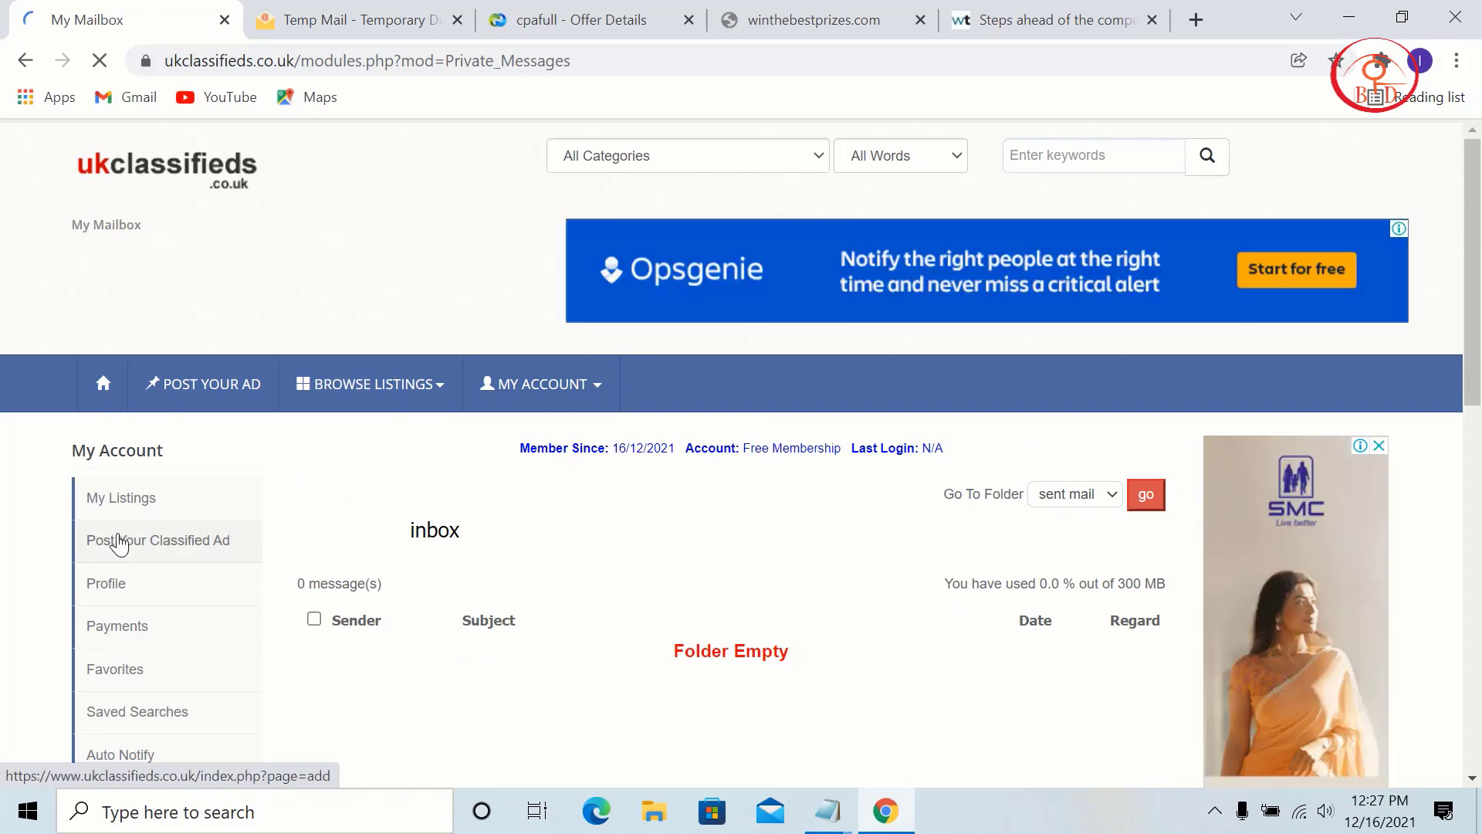
{"action": "left_click", "coordinate": [210, 542]}
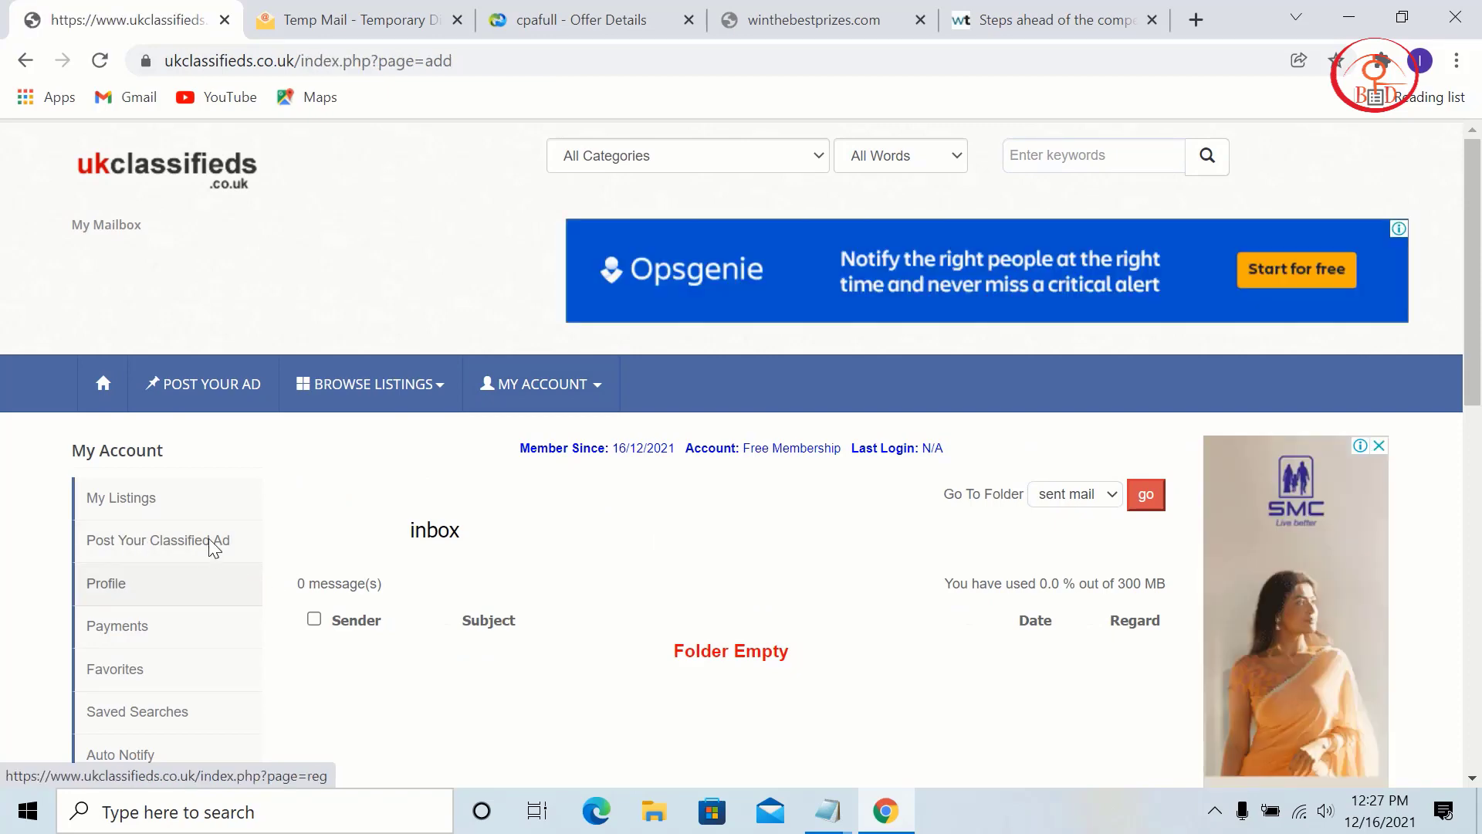
{"action": "scroll", "coordinate": [641, 570], "scroll_direction": "down", "scroll_amount": 5}
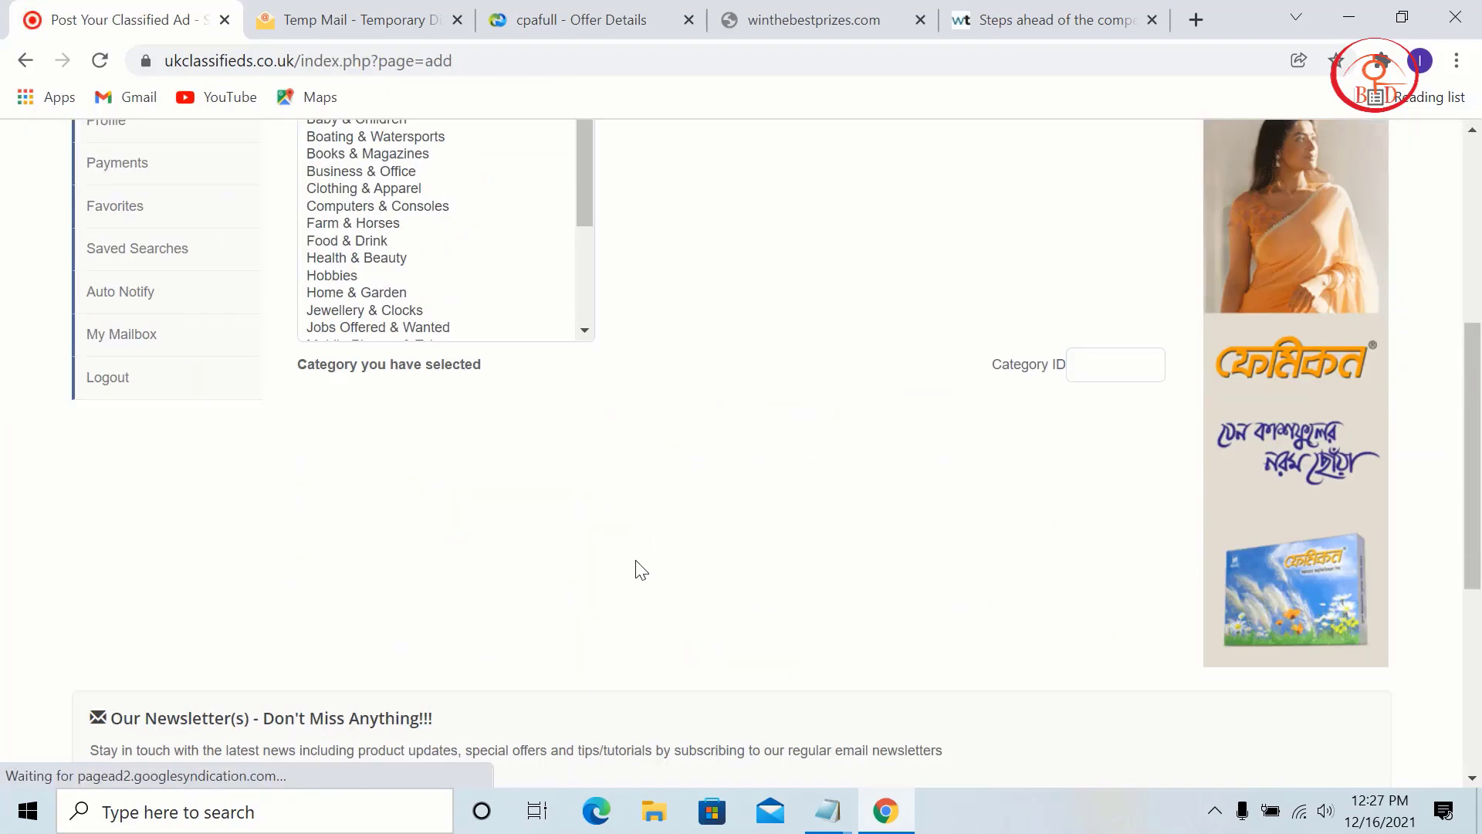
{"action": "scroll", "coordinate": [463, 490], "scroll_direction": "up", "scroll_amount": 4}
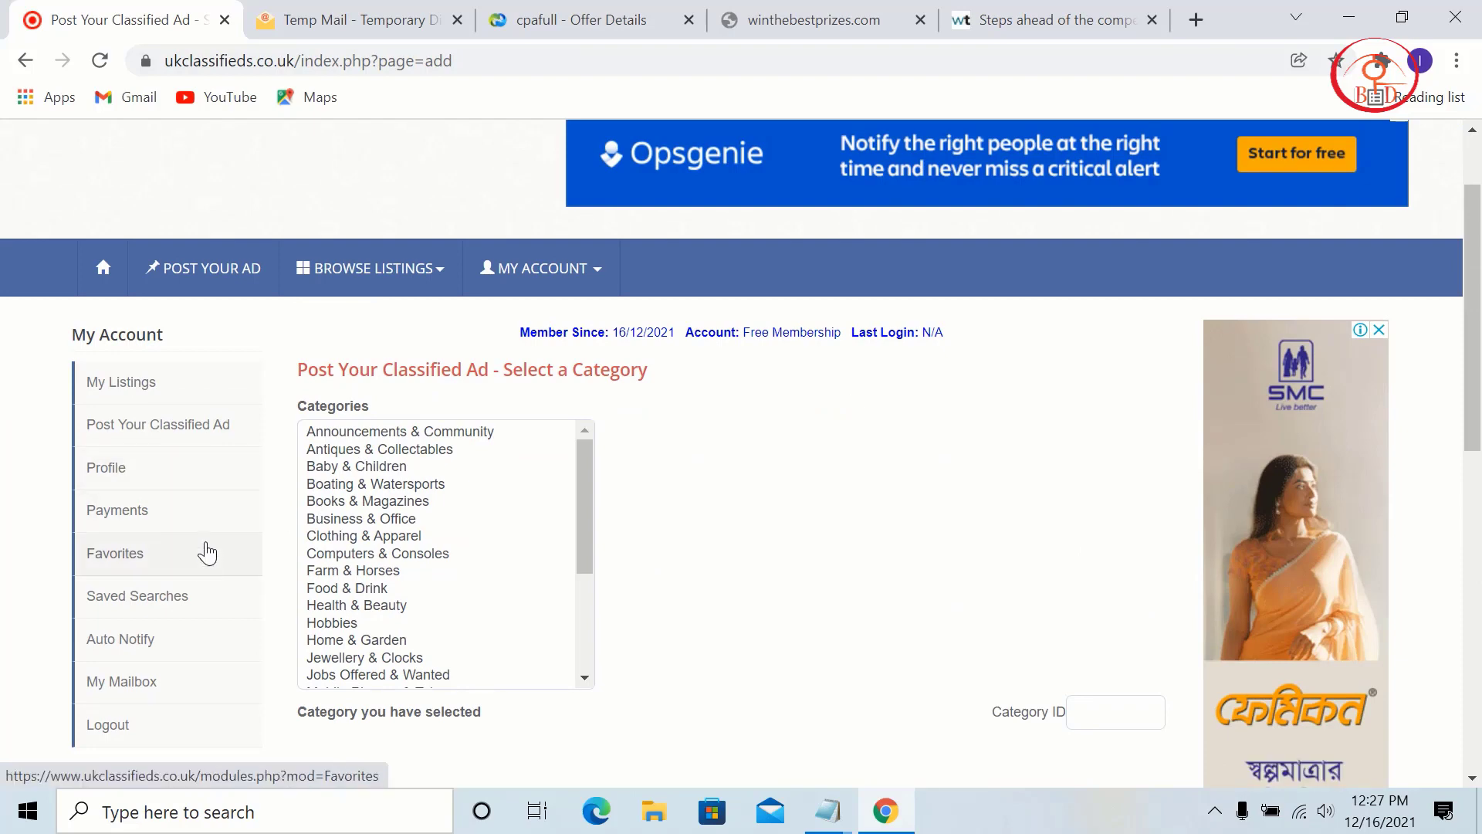
{"action": "left_click", "coordinate": [166, 684]}
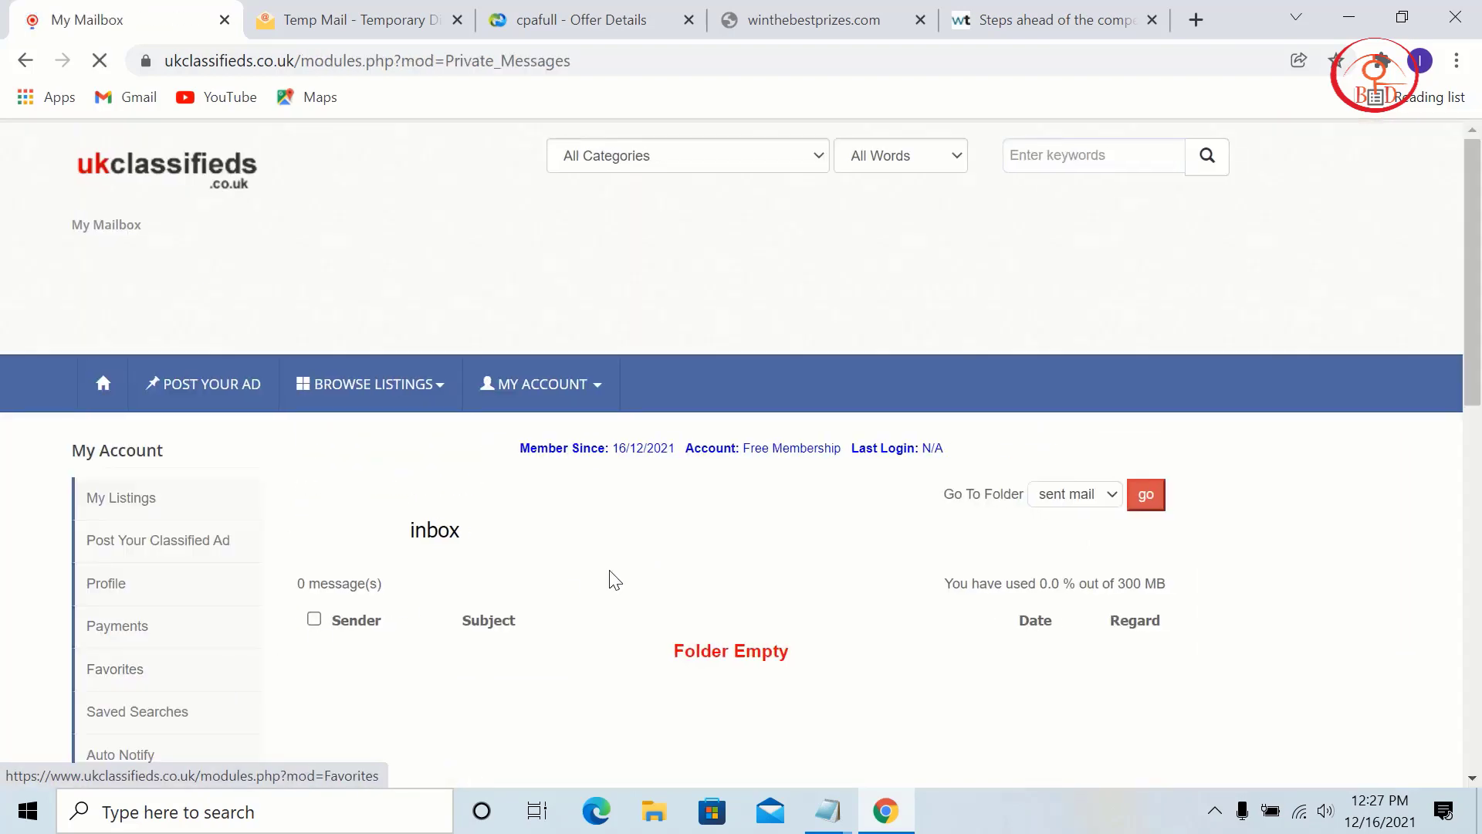
{"action": "scroll", "coordinate": [617, 579], "scroll_direction": "down", "scroll_amount": 4}
{"action": "scroll", "coordinate": [103, 270], "scroll_direction": "up", "scroll_amount": 4}
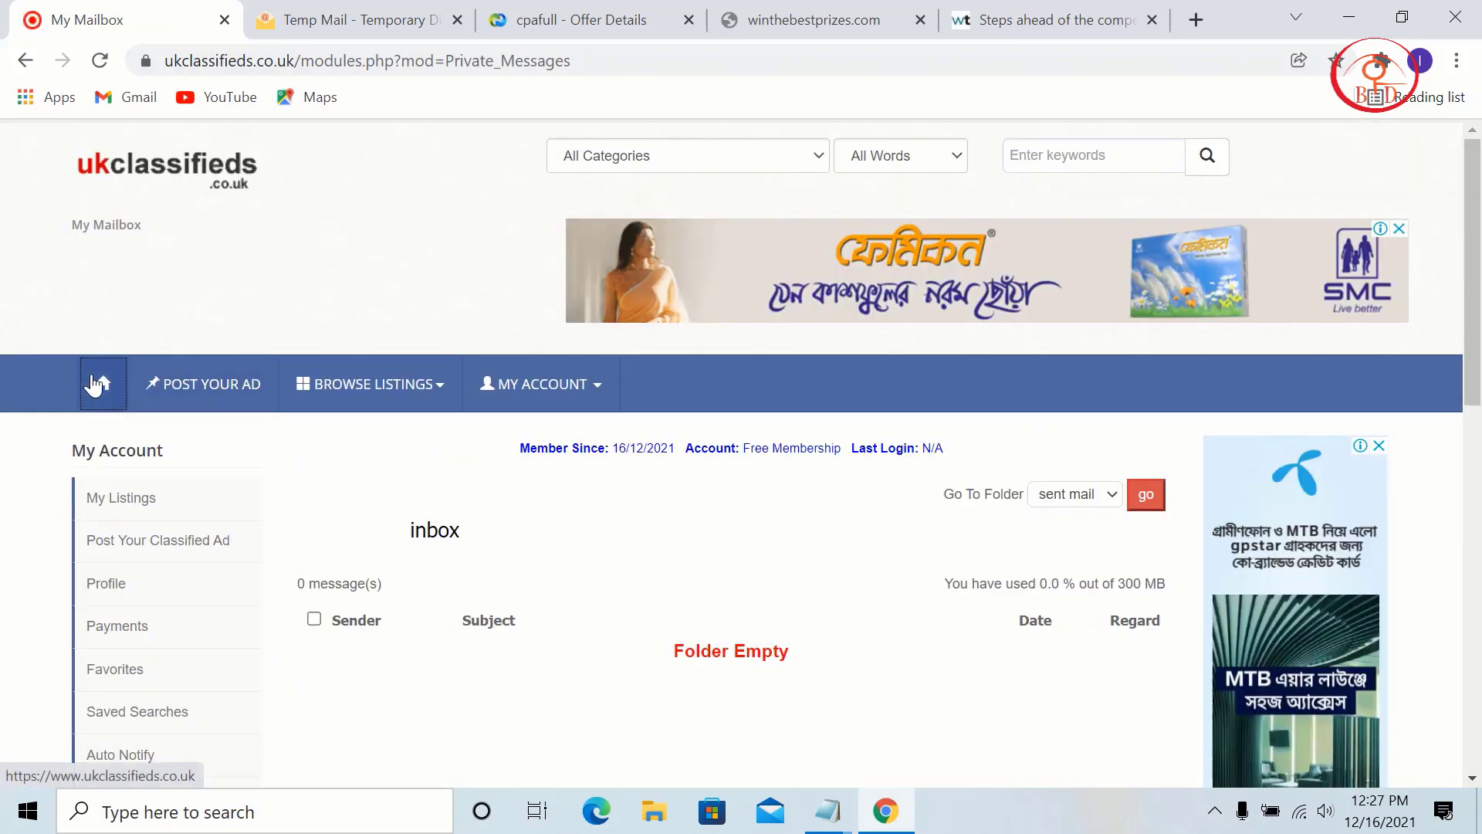
{"action": "left_click", "coordinate": [95, 384]}
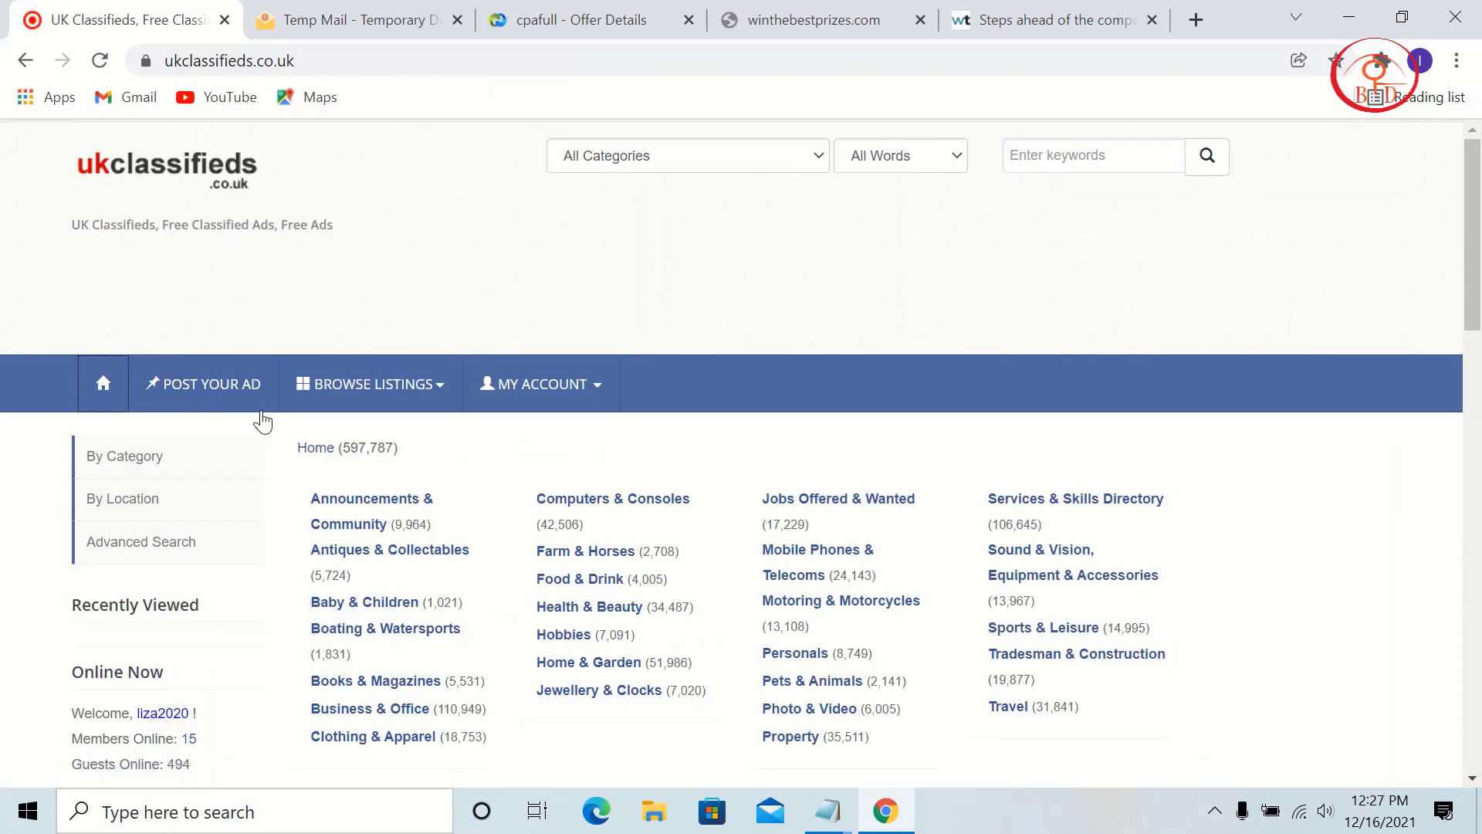
Step: Start a new ad in the Mobile Phones & Telecoms category
{"action": "left_click", "coordinate": [198, 390]}
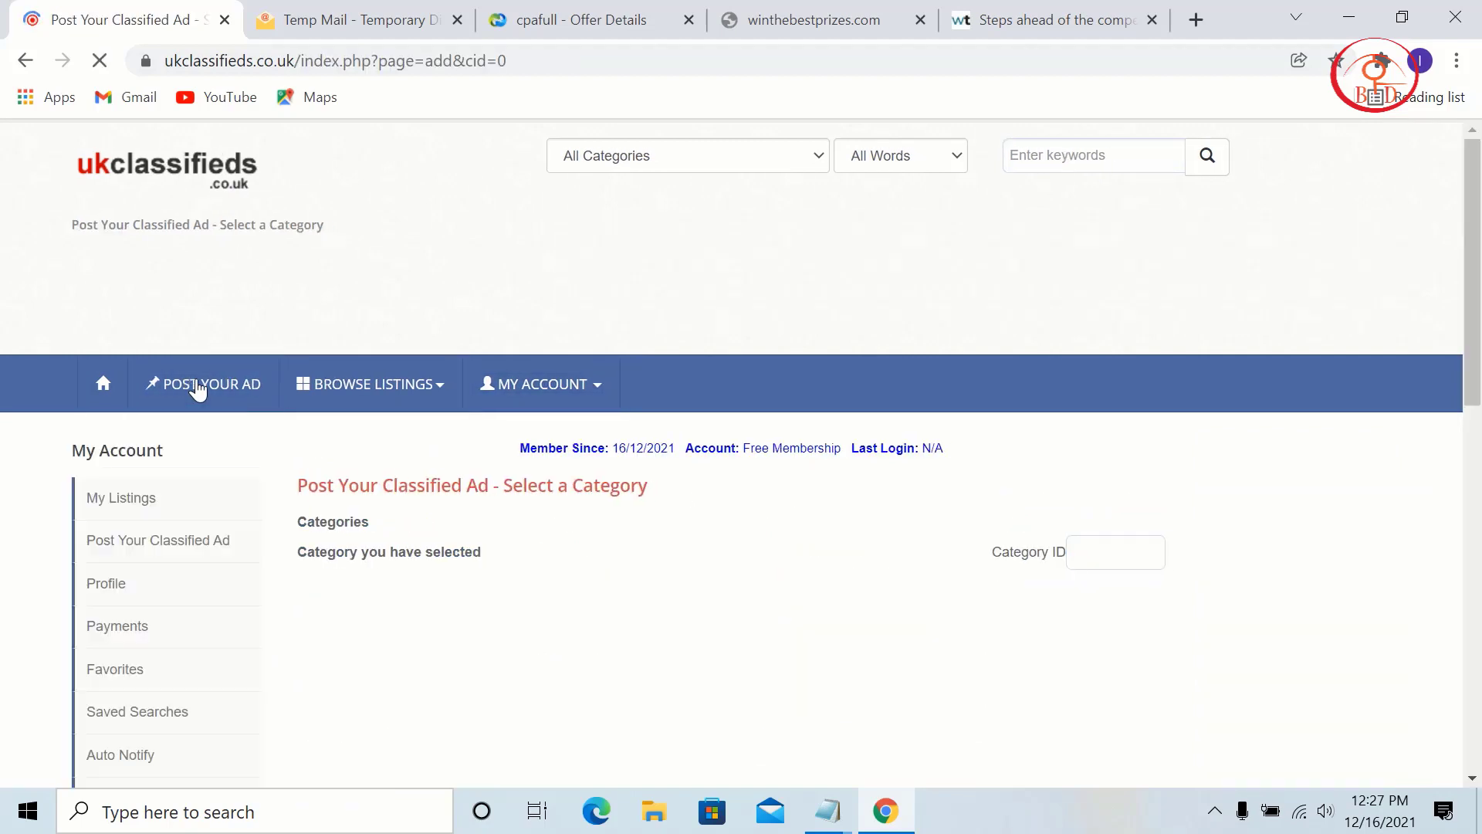
{"action": "scroll", "coordinate": [544, 484], "scroll_direction": "down", "scroll_amount": 4}
{"action": "scroll", "coordinate": [527, 395], "scroll_direction": "down", "scroll_amount": 3}
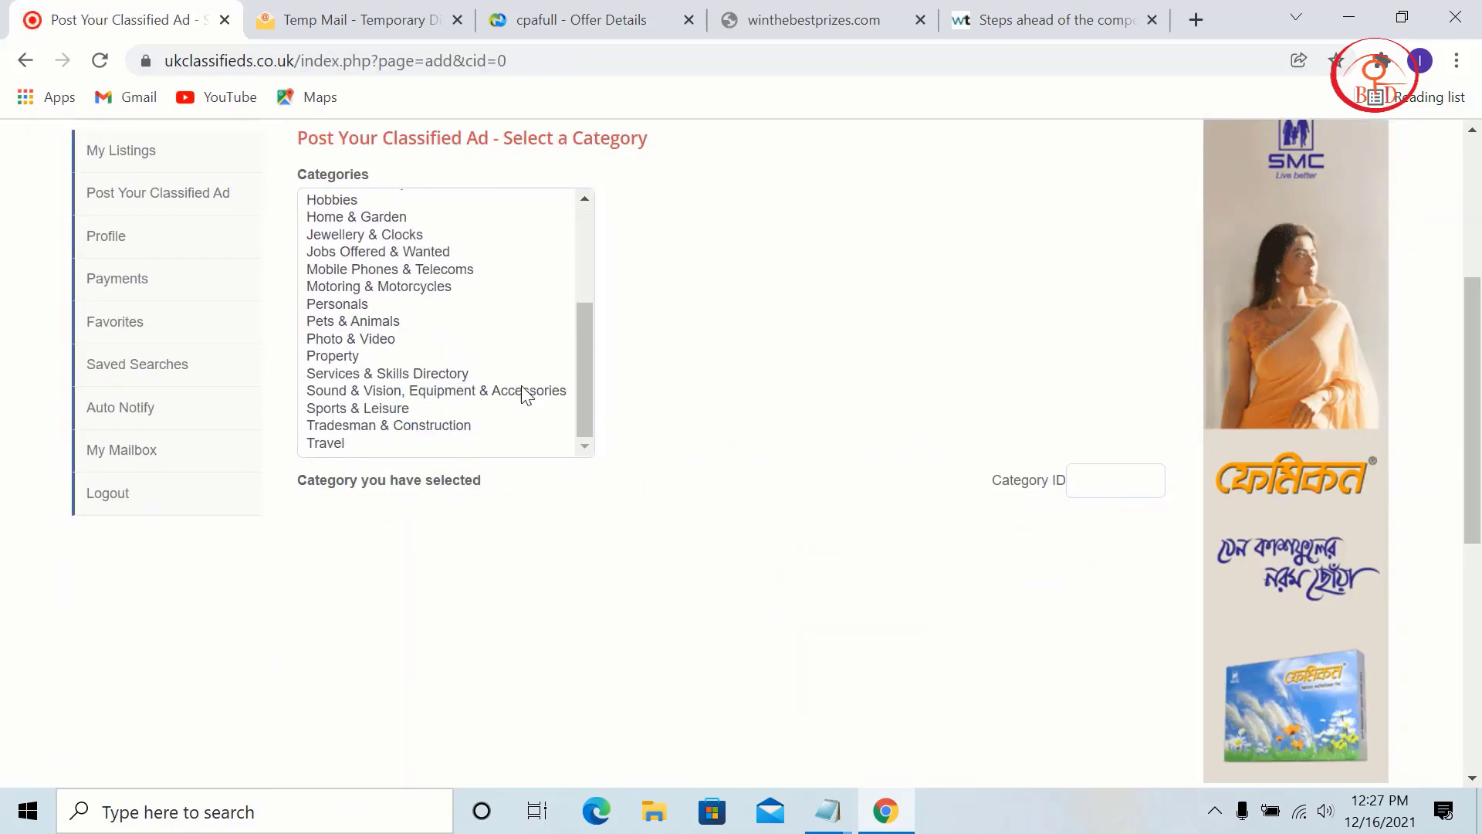
{"action": "scroll", "coordinate": [574, 420], "scroll_direction": "up", "scroll_amount": 3}
{"action": "scroll", "coordinate": [427, 383], "scroll_direction": "down", "scroll_amount": 3}
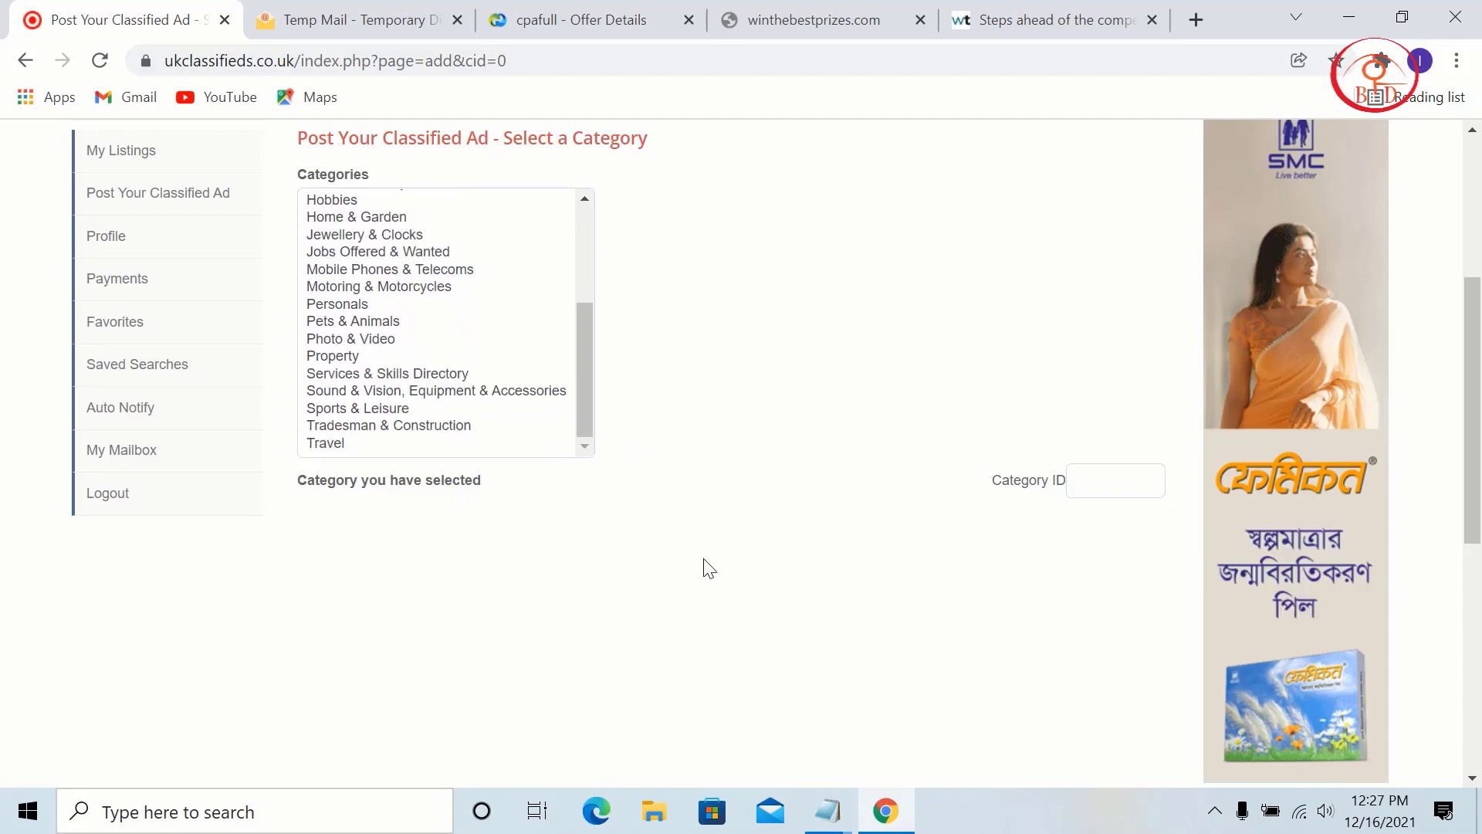
{"action": "scroll", "coordinate": [644, 562], "scroll_direction": "up", "scroll_amount": 3}
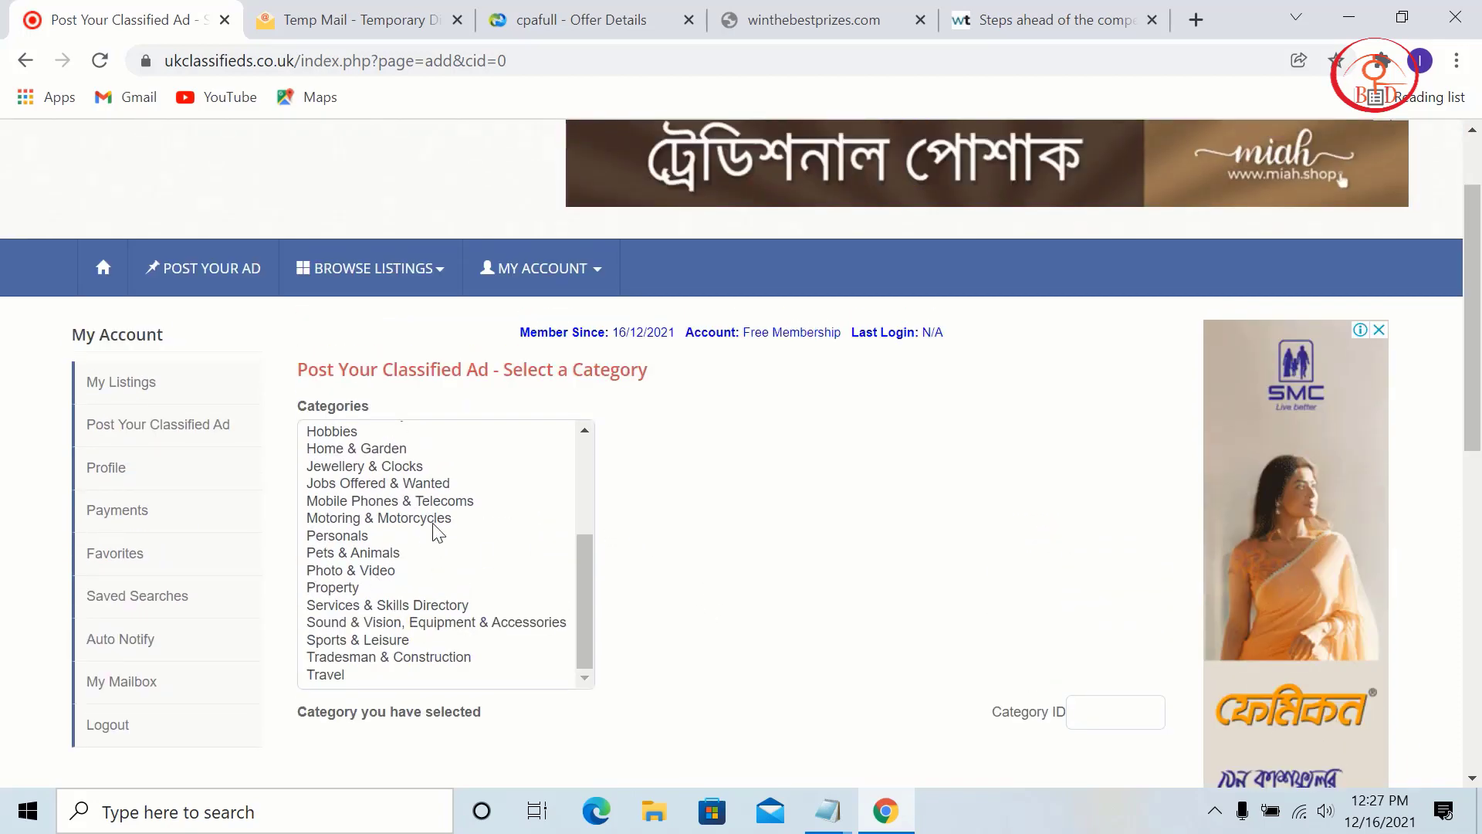
{"action": "left_click", "coordinate": [405, 502]}
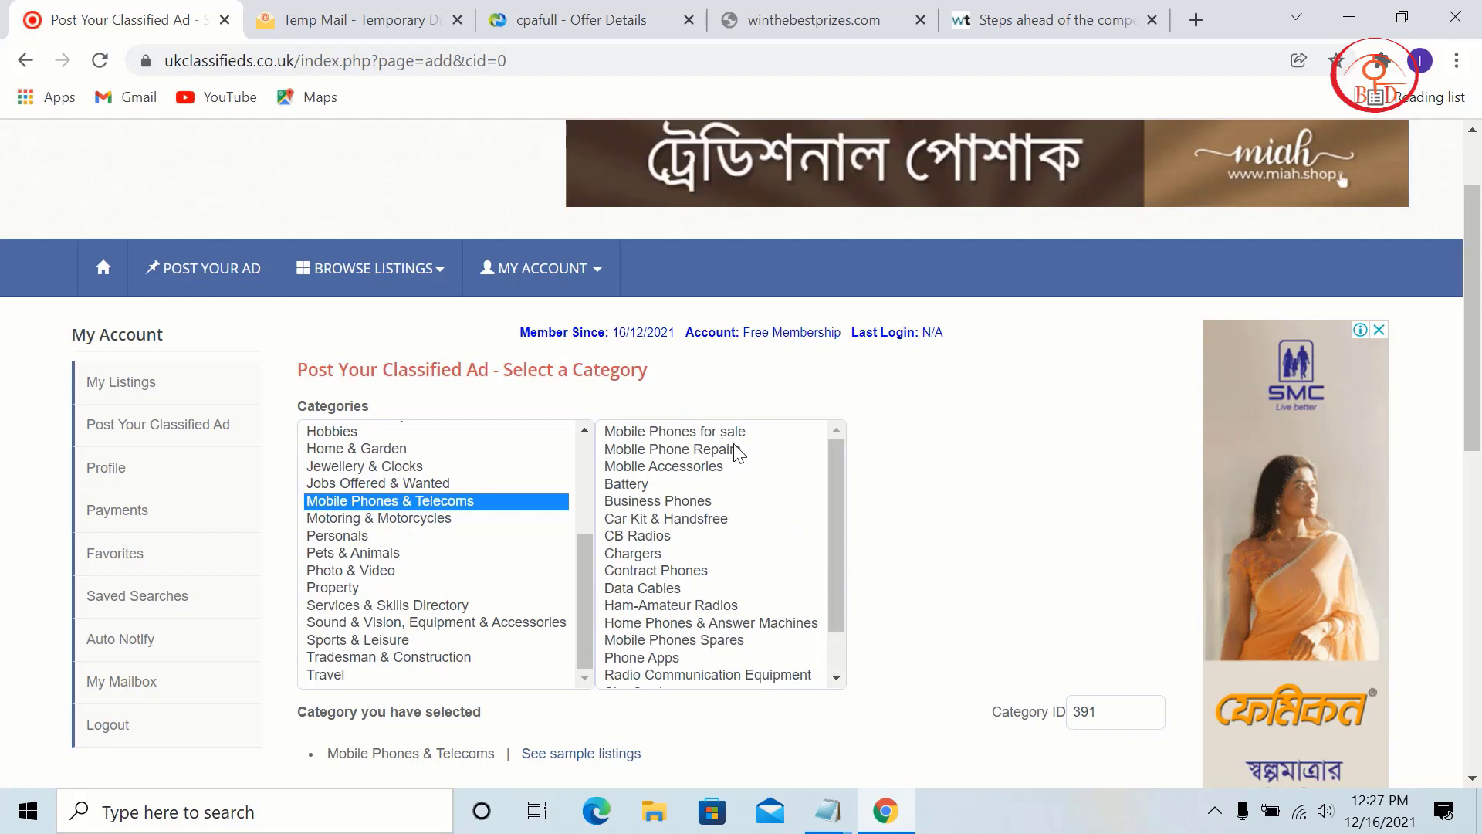
Step: Choose Mobile Phones for sale > Apple iPhone and continue to the ad details form
{"action": "scroll", "coordinate": [737, 453], "scroll_direction": "down", "scroll_amount": 1}
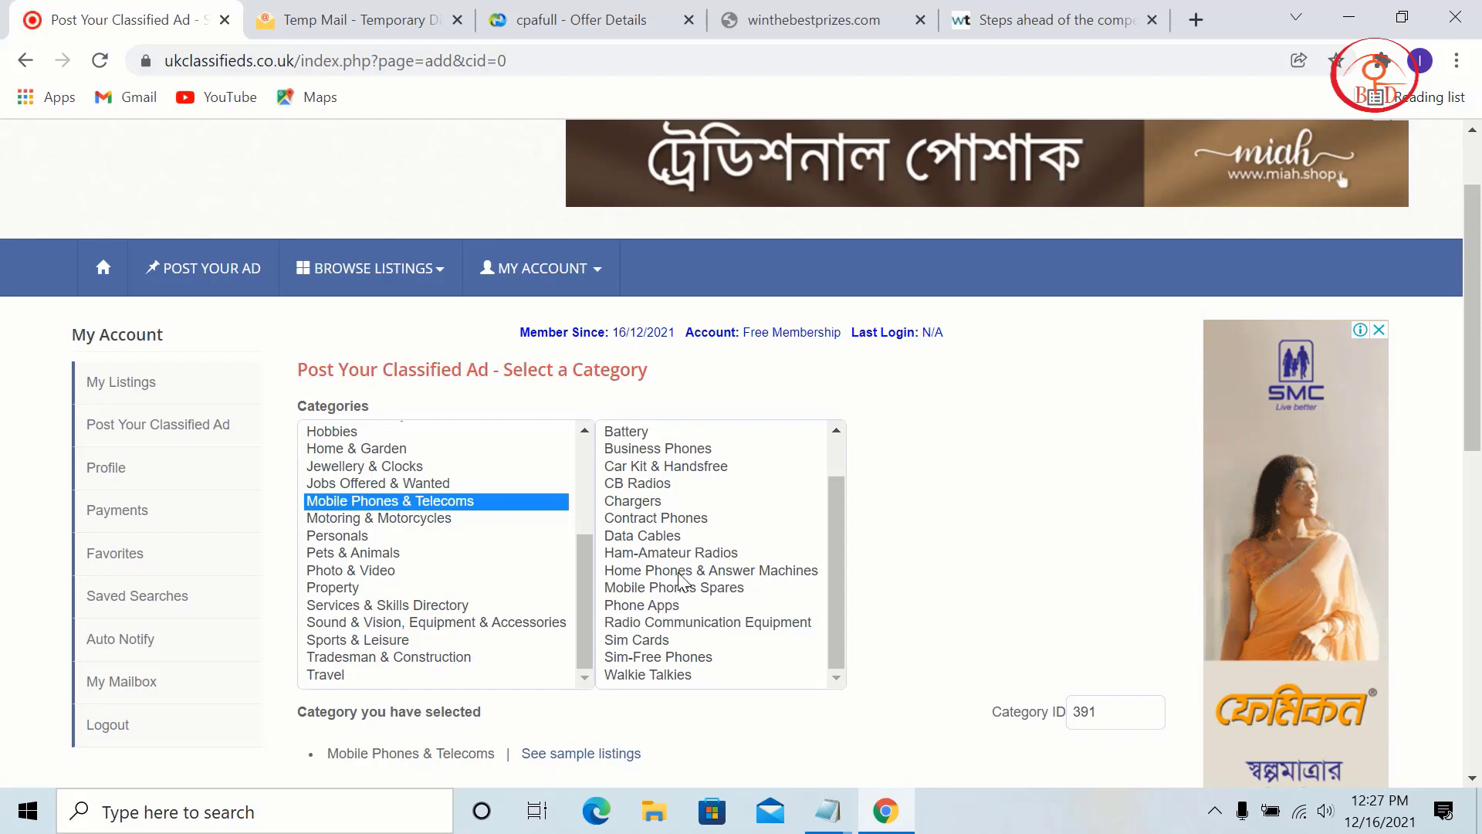
{"action": "scroll", "coordinate": [680, 579], "scroll_direction": "up", "scroll_amount": 1}
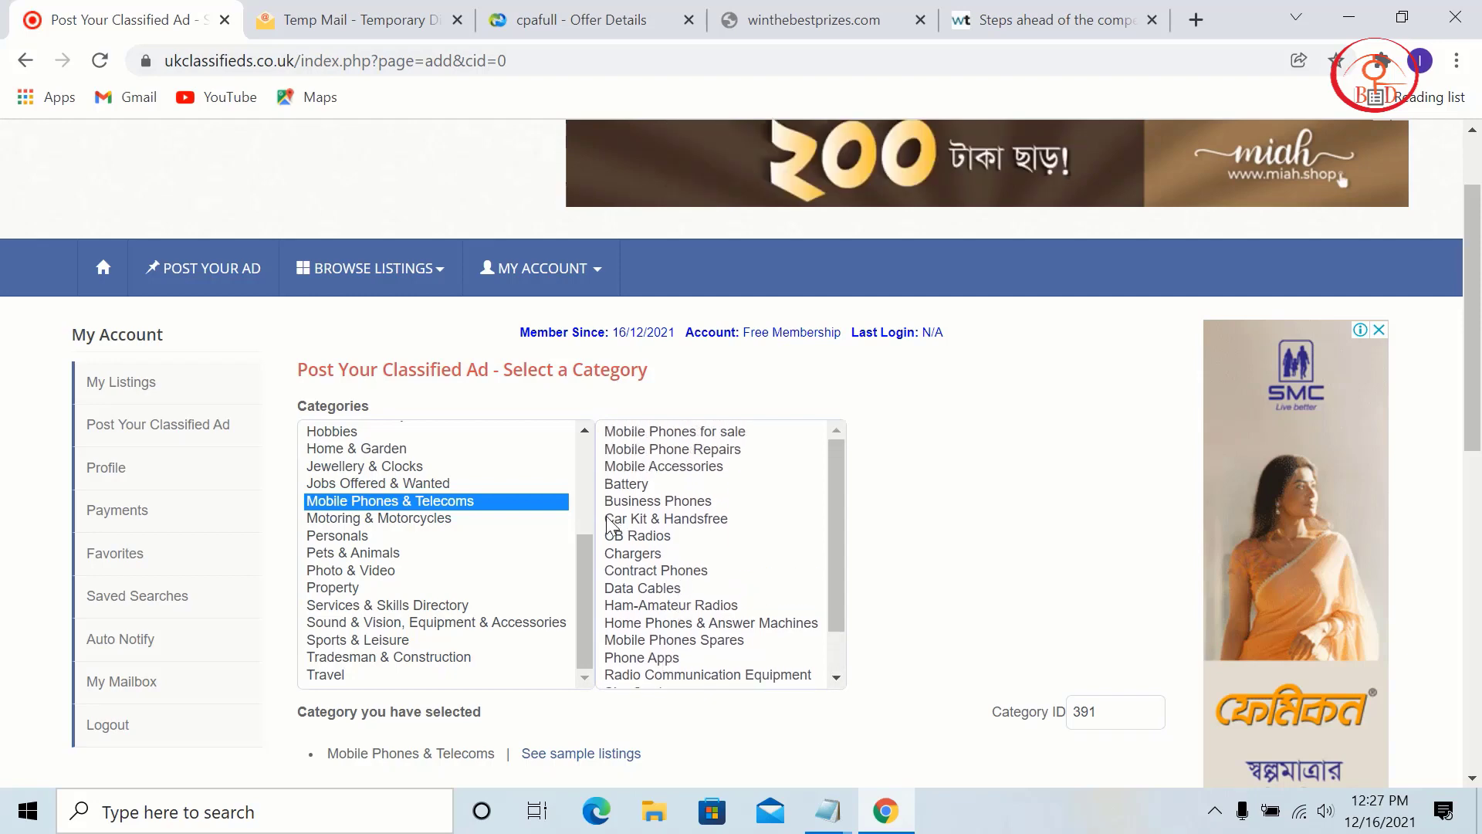
{"action": "left_click", "coordinate": [731, 431]}
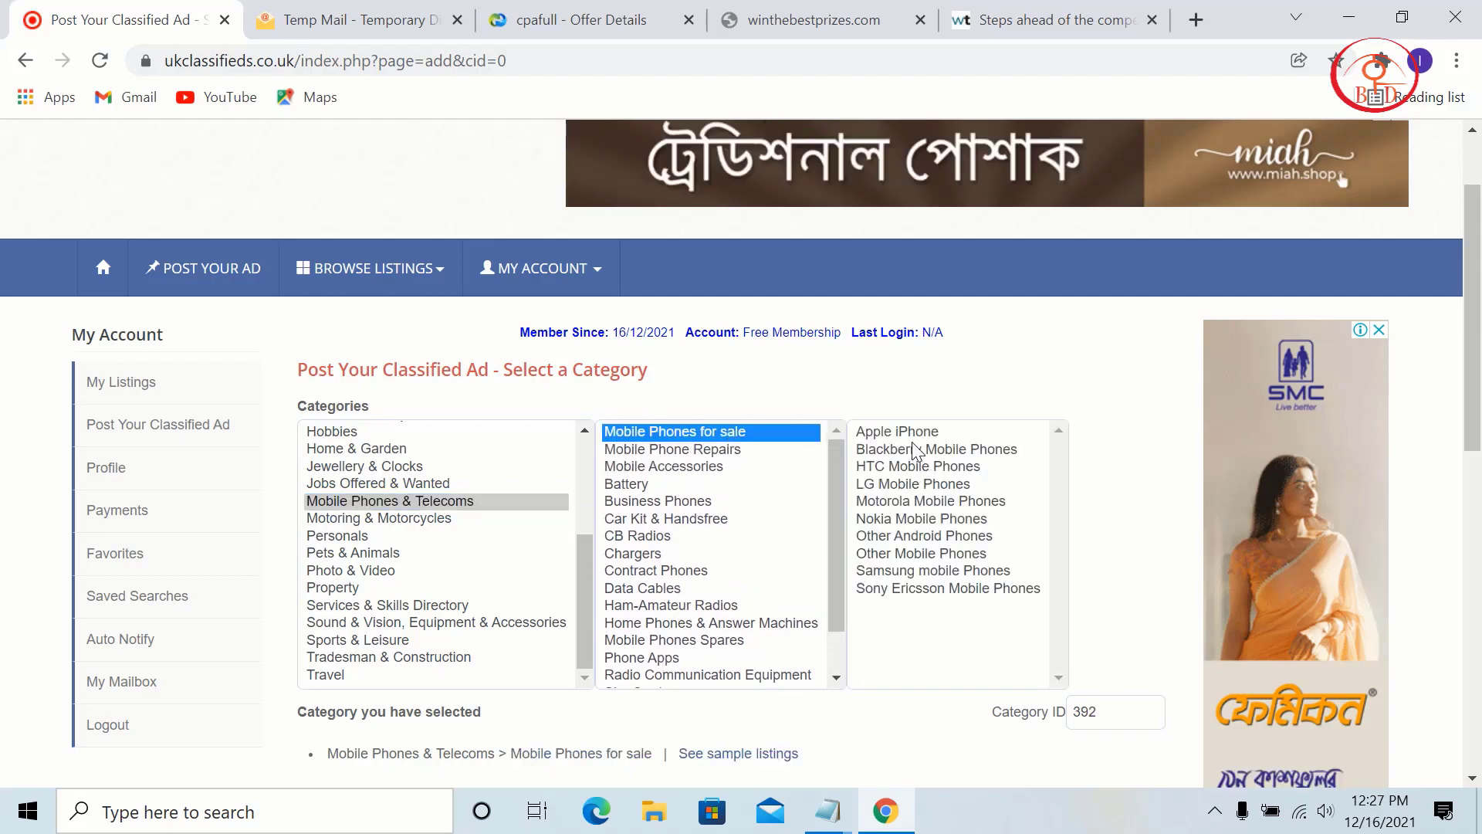
{"action": "left_click", "coordinate": [923, 434]}
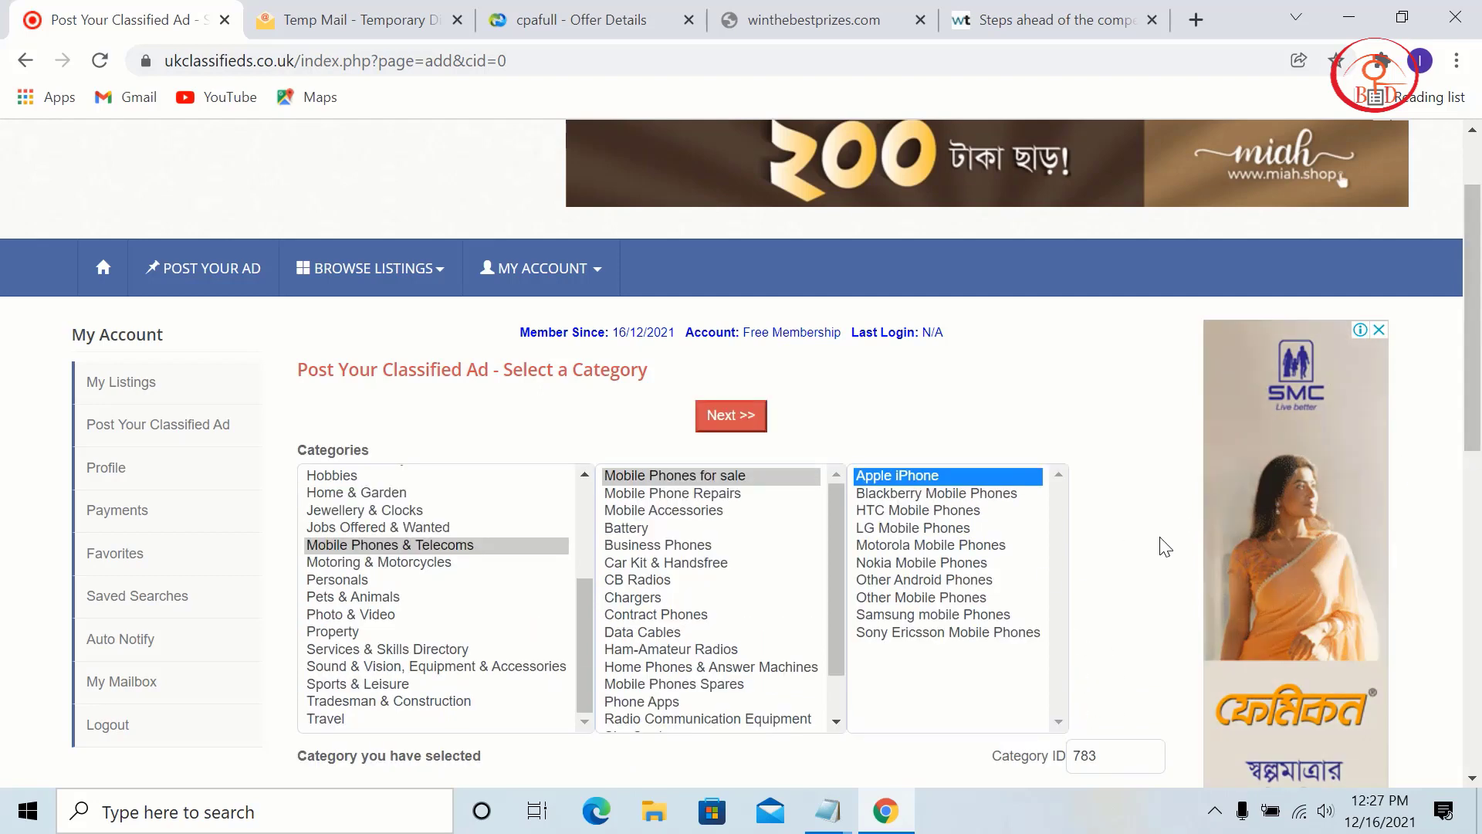
{"action": "left_click", "coordinate": [757, 422]}
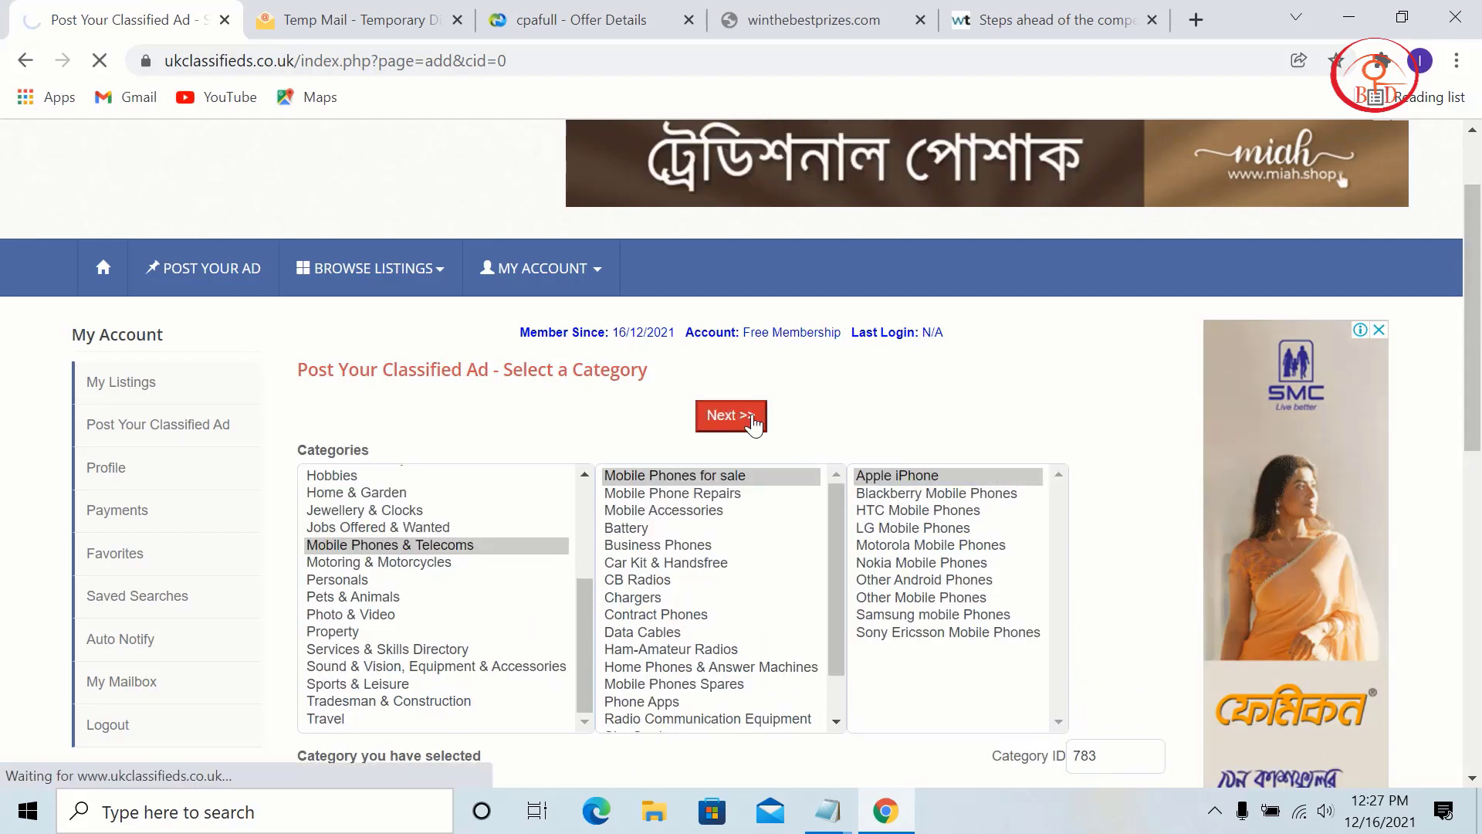
{"action": "scroll", "coordinate": [734, 416], "scroll_direction": "down", "scroll_amount": 3}
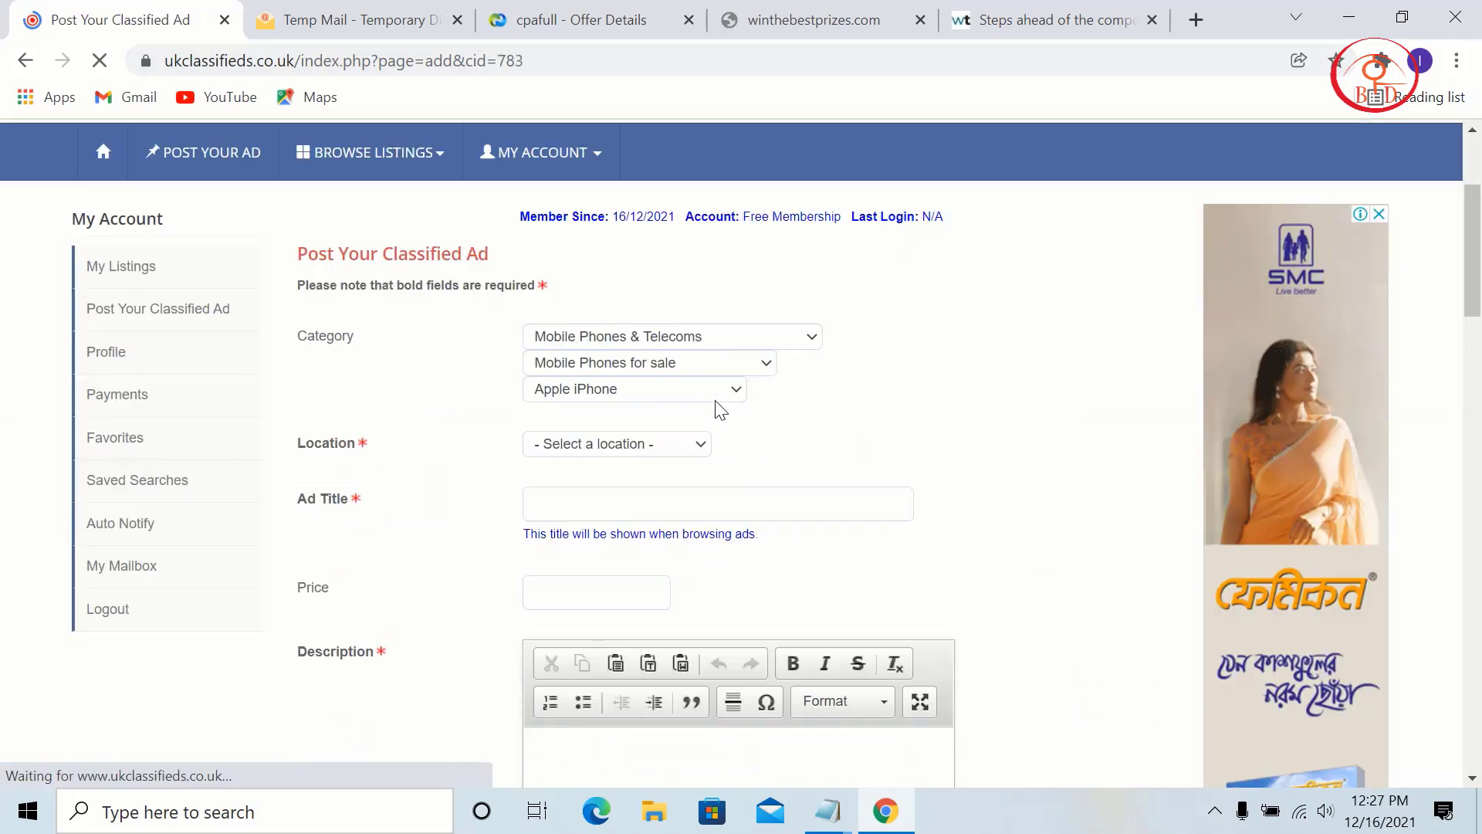
Step: Try the Africa and Asia location regions without picking a country
{"action": "left_click", "coordinate": [652, 448]}
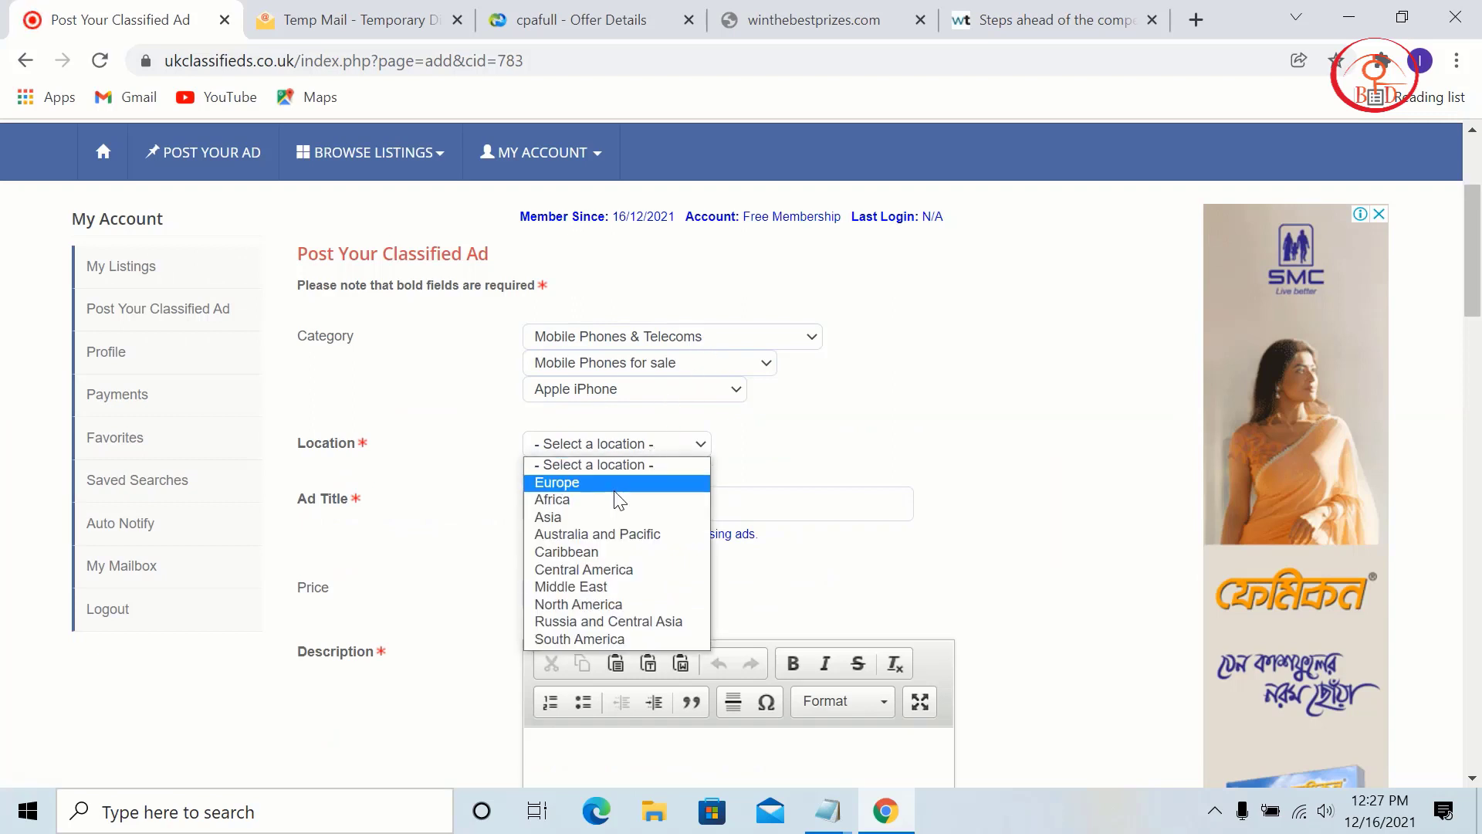
{"action": "left_click", "coordinate": [617, 500]}
{"action": "left_click", "coordinate": [618, 452]}
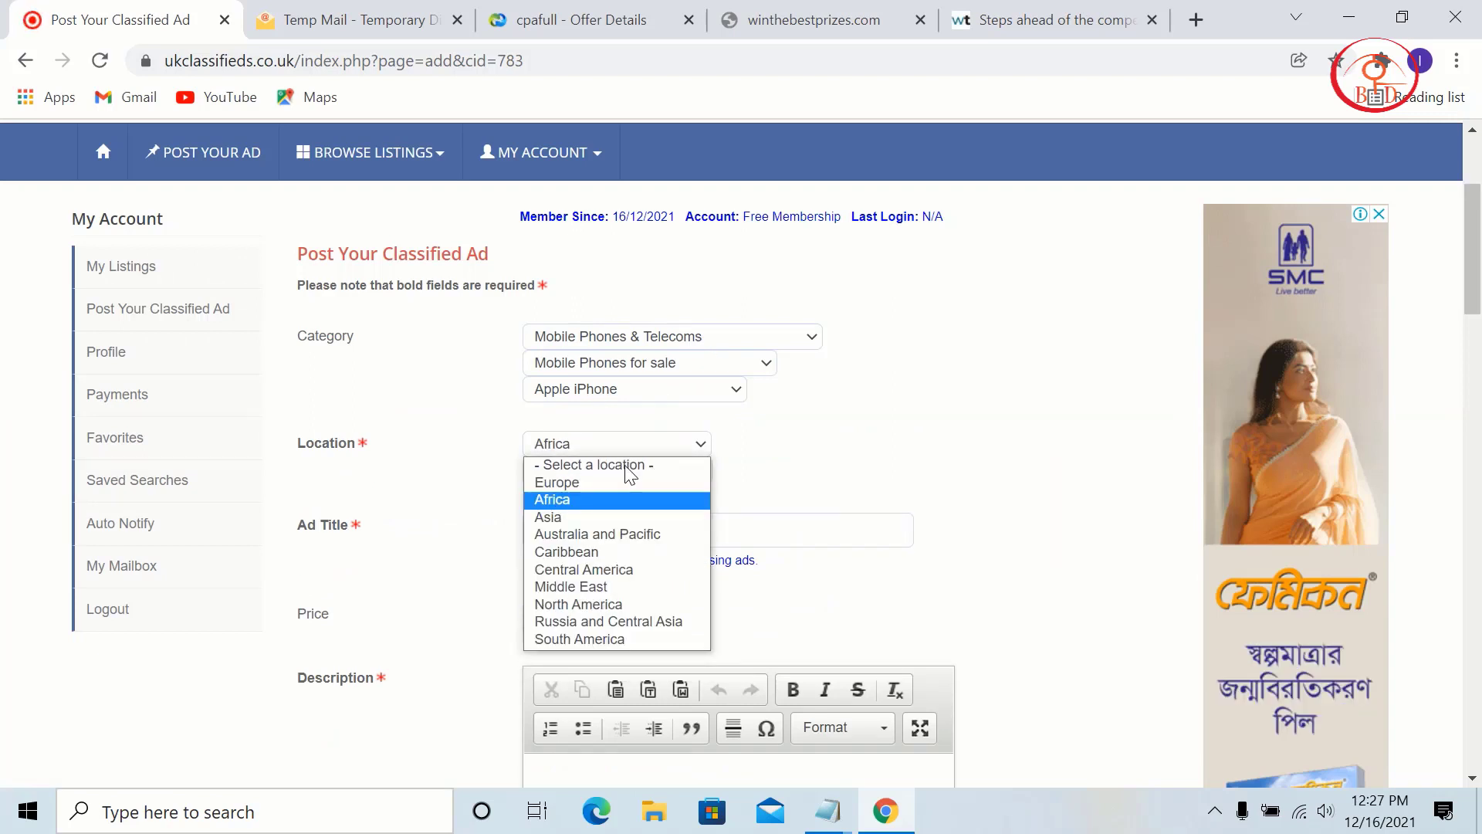
{"action": "left_click", "coordinate": [572, 517]}
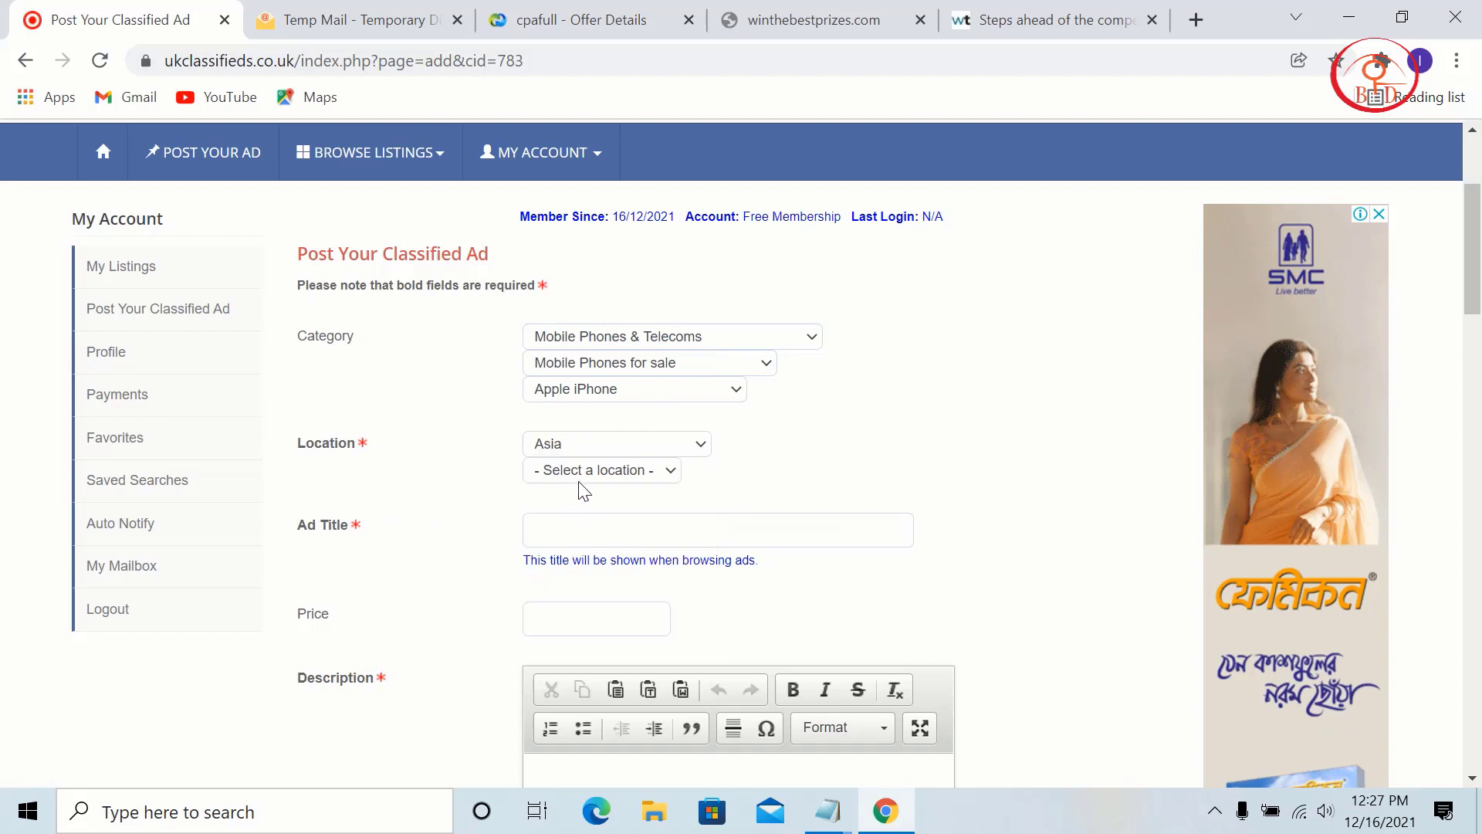
{"action": "left_click", "coordinate": [590, 470]}
{"action": "scroll", "coordinate": [629, 373], "scroll_direction": "down", "scroll_amount": 2}
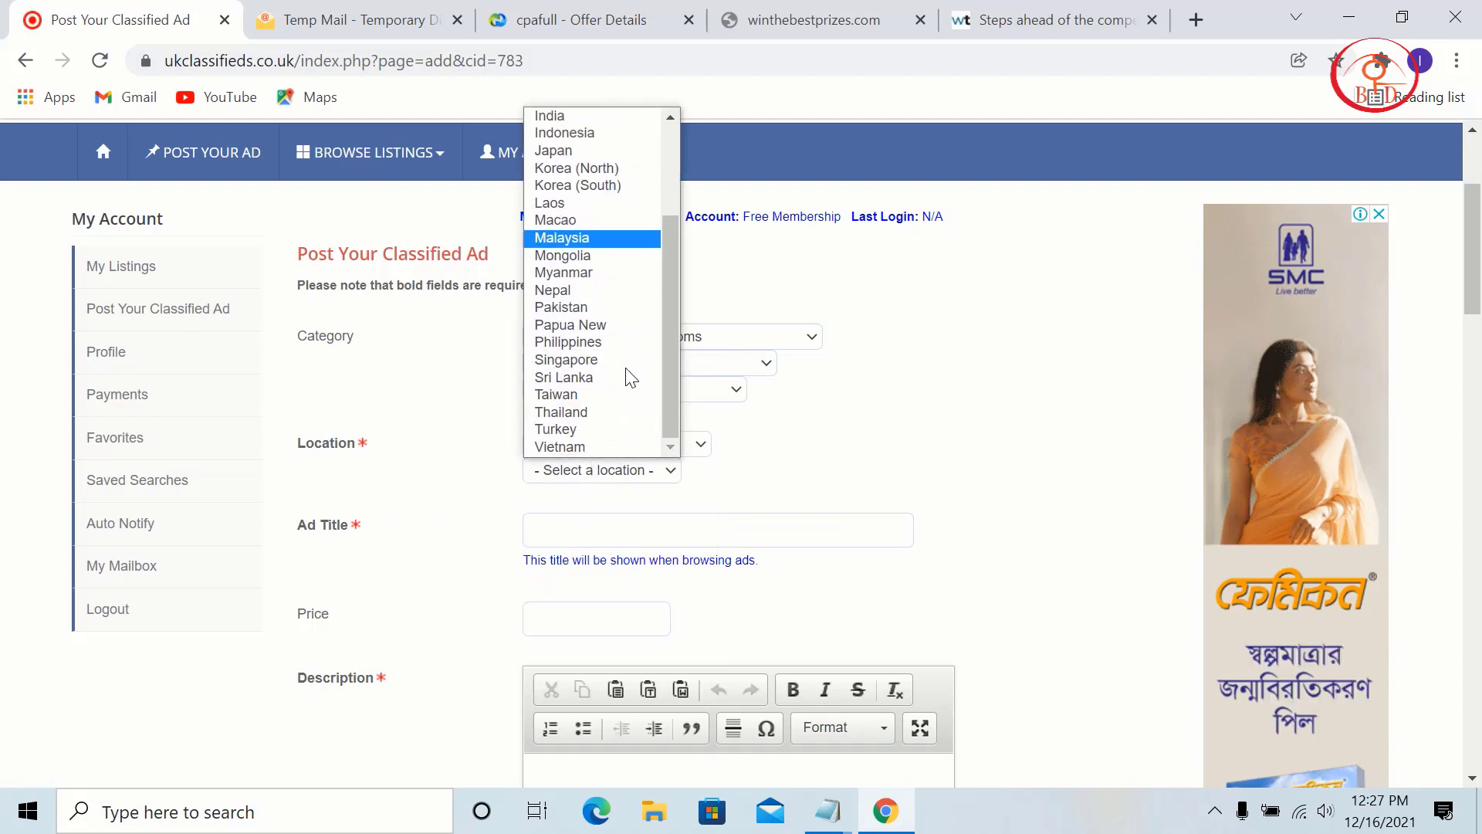
{"action": "scroll", "coordinate": [629, 374], "scroll_direction": "up", "scroll_amount": 3}
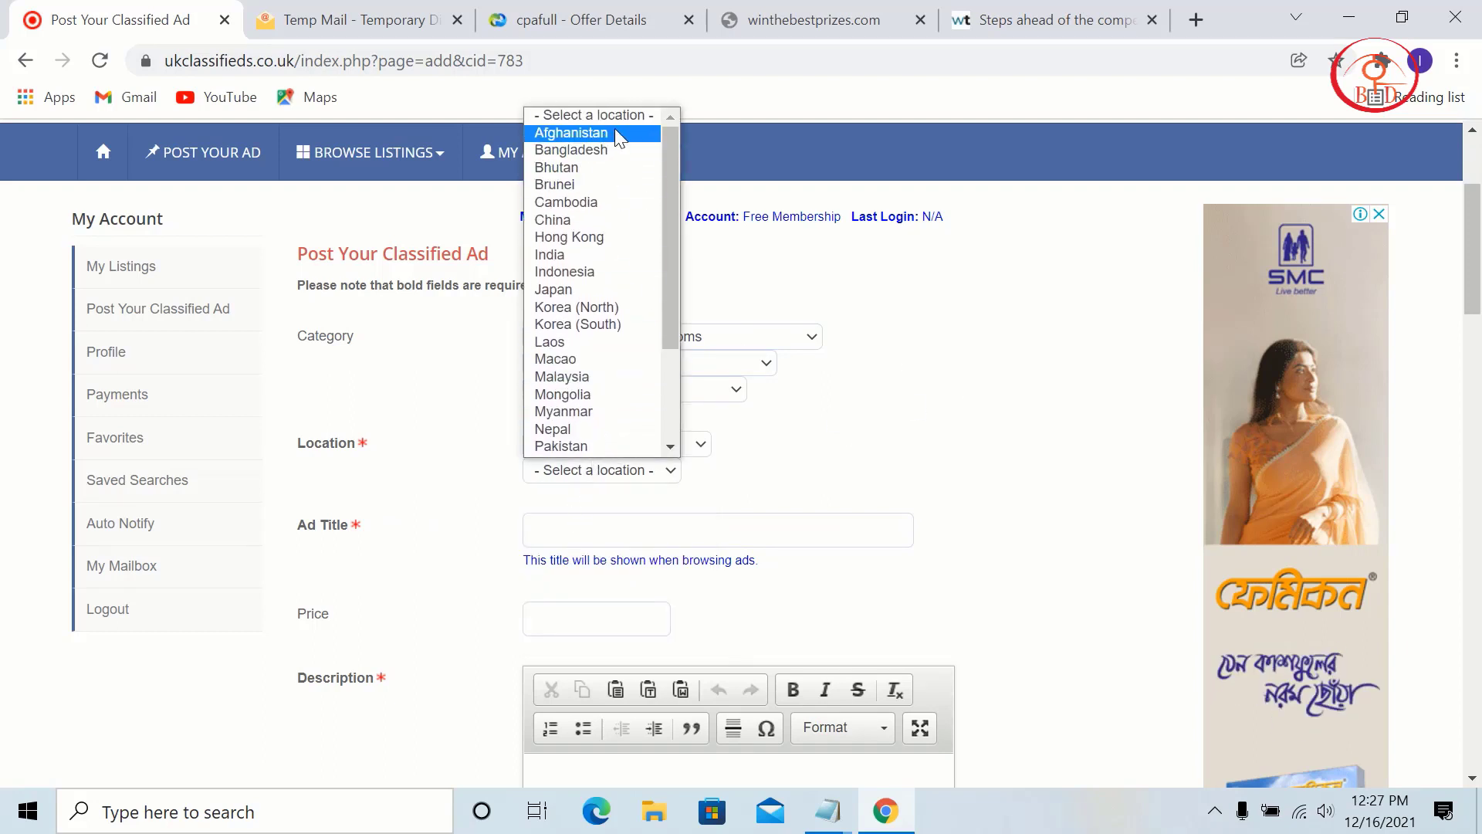
{"action": "left_click", "coordinate": [806, 402]}
Step: Set the location to North America > United States after briefly trying Europe
{"action": "left_click", "coordinate": [558, 448]}
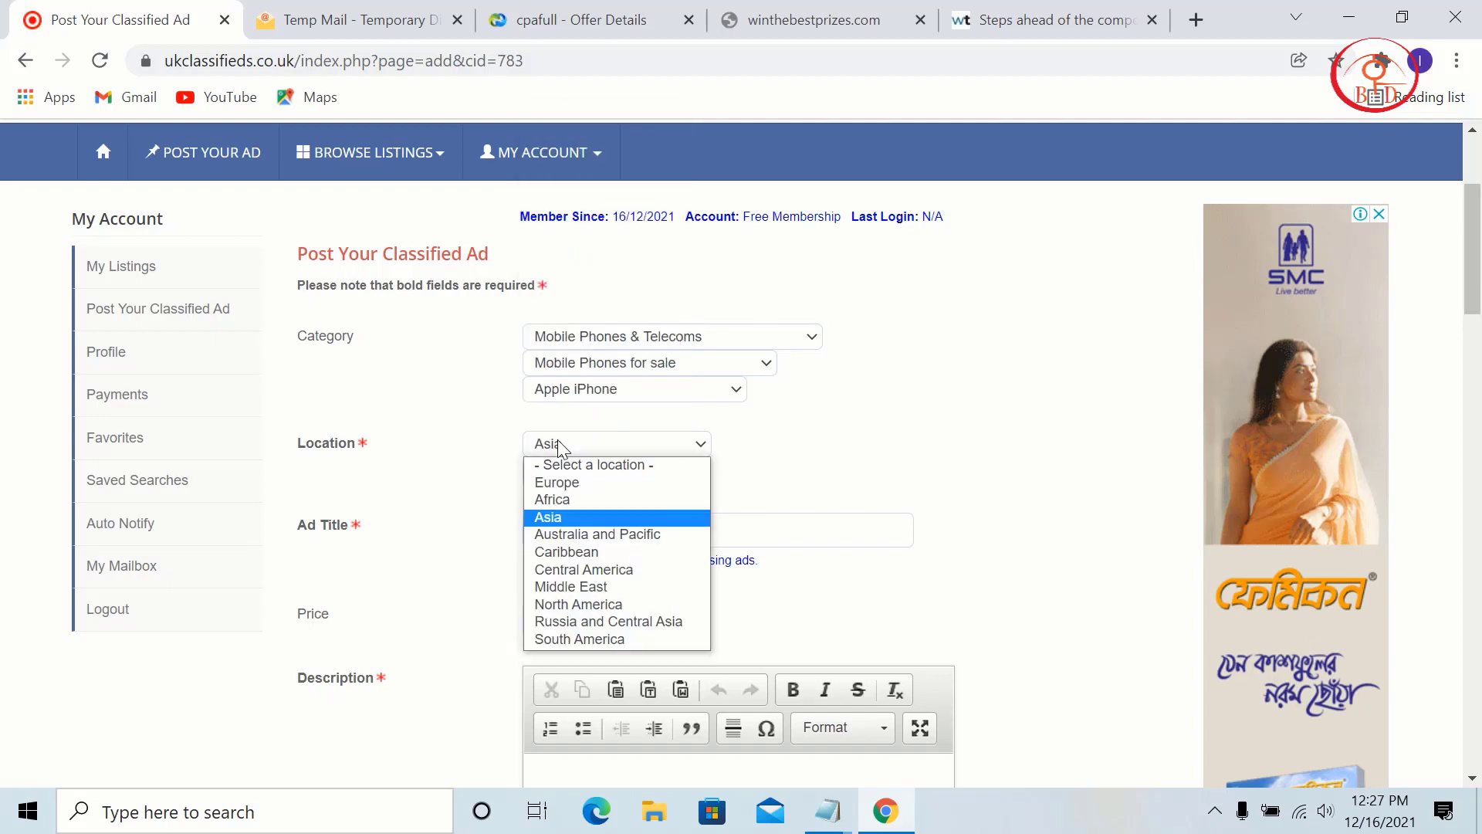
{"action": "left_click", "coordinate": [587, 487]}
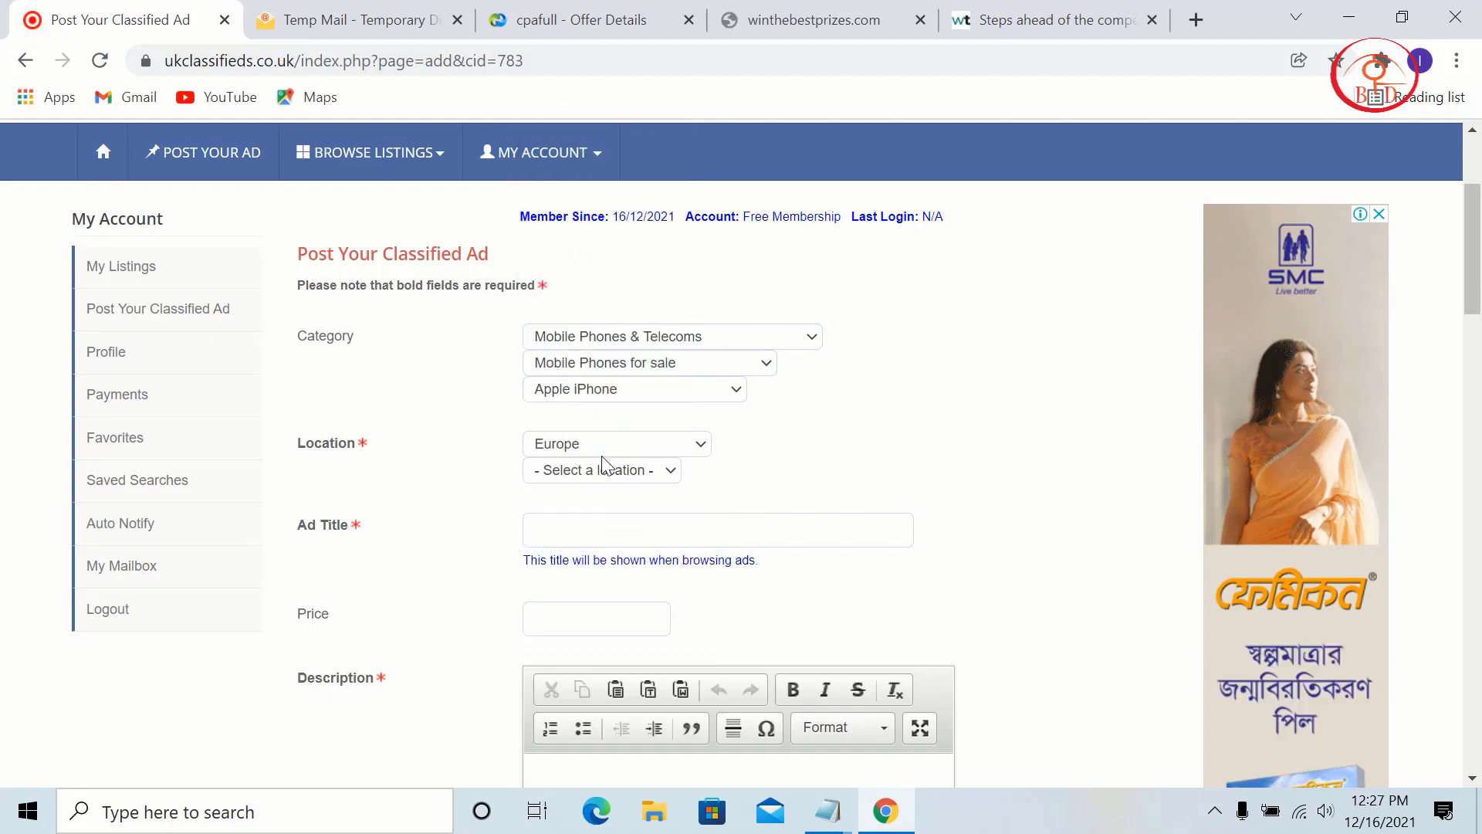
{"action": "left_click", "coordinate": [606, 444]}
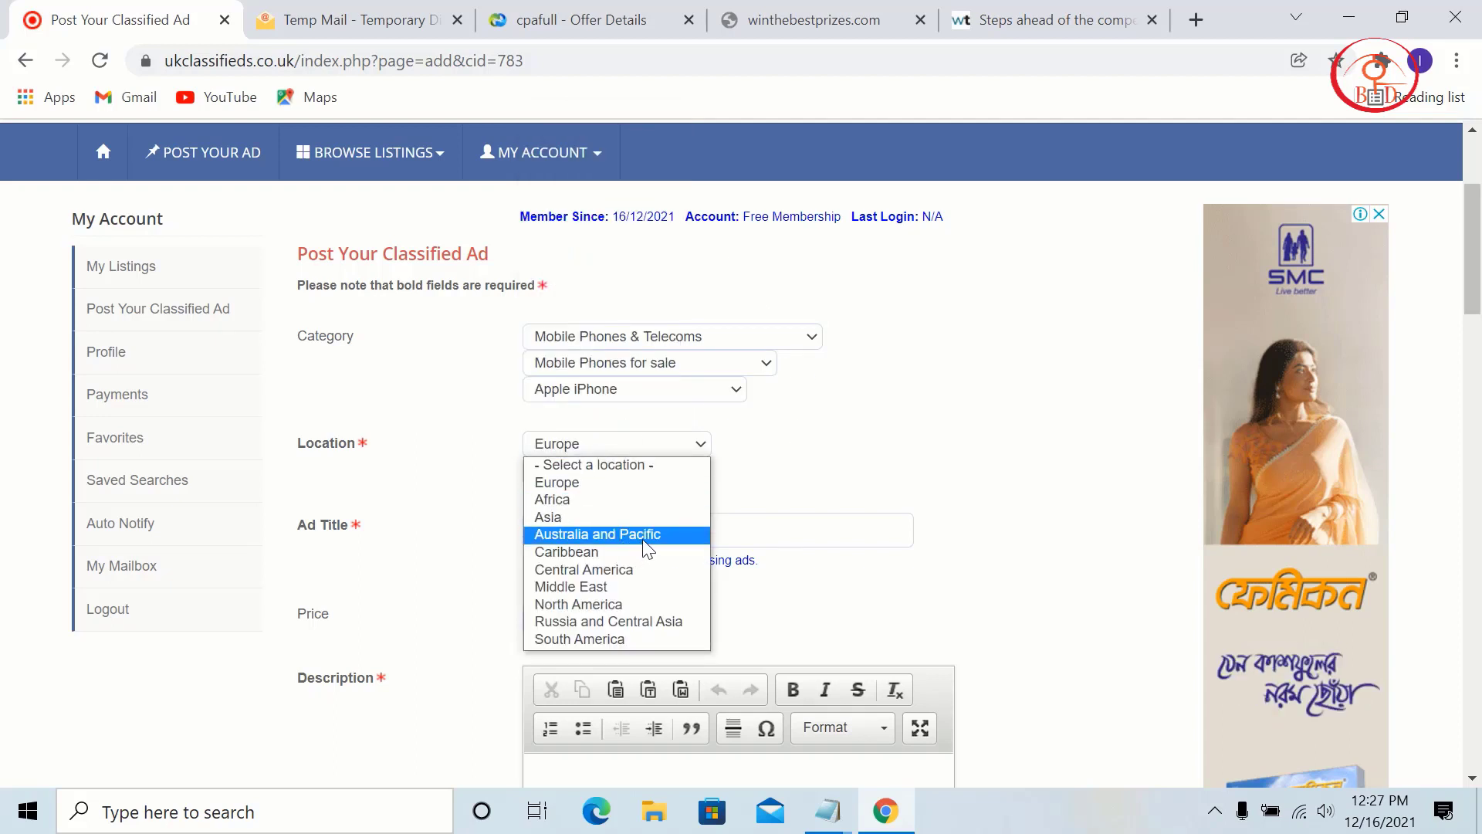
{"action": "left_click", "coordinate": [656, 599]}
{"action": "left_click", "coordinate": [623, 472]}
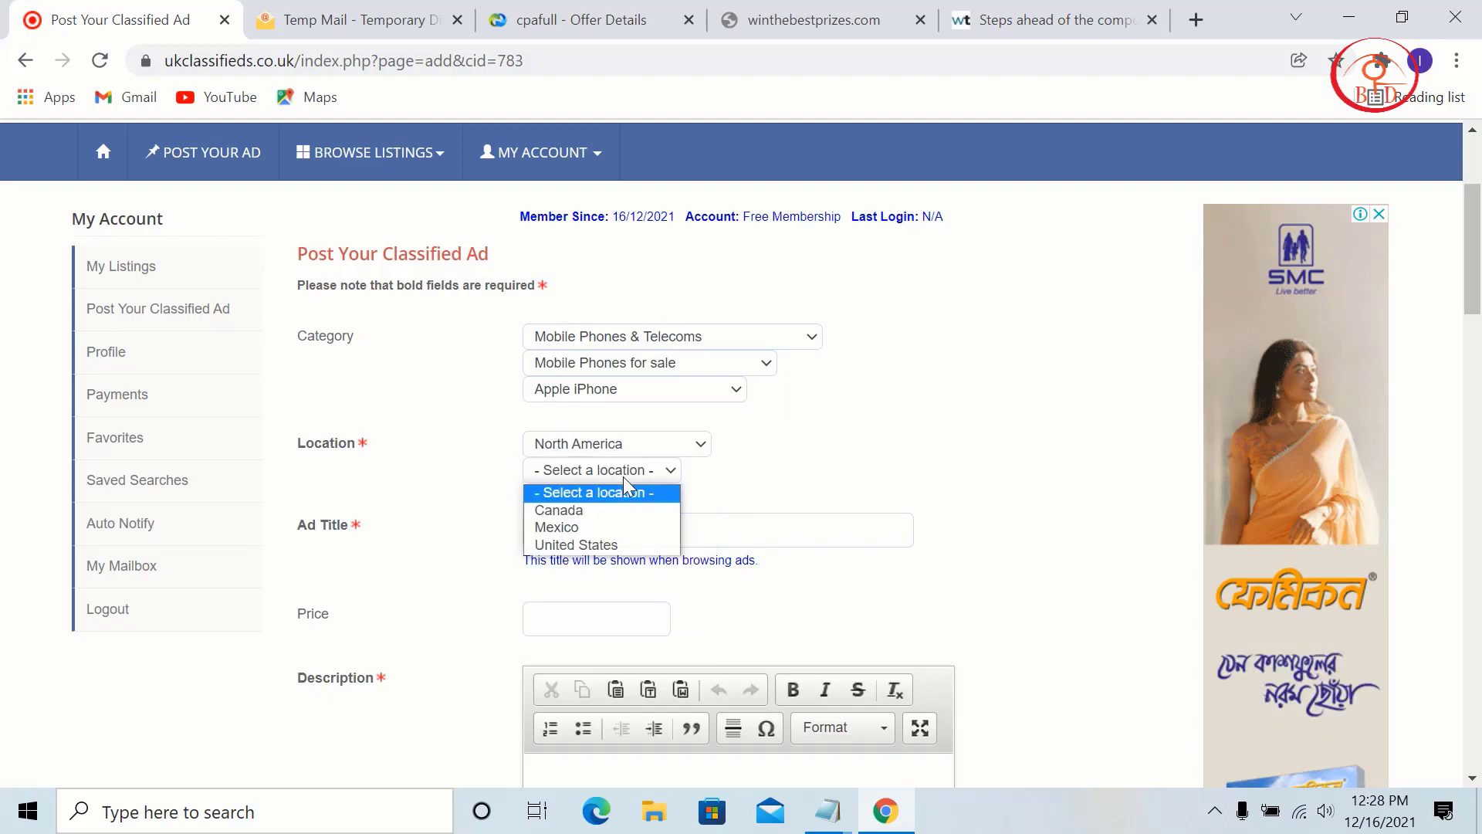
{"action": "left_click", "coordinate": [619, 542]}
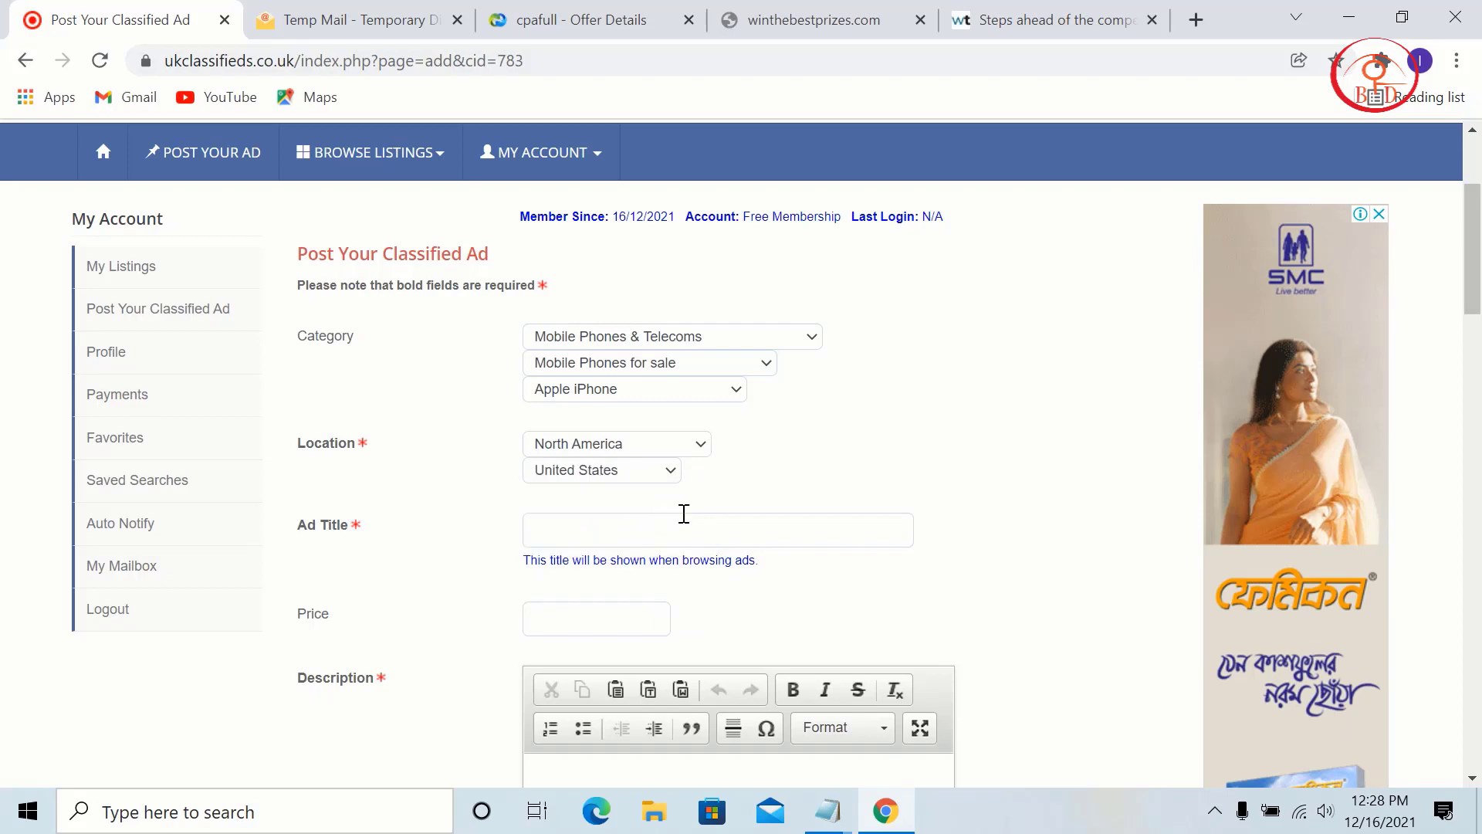
{"action": "left_click", "coordinate": [663, 524]}
Step: Open CPAFull's All Offers list and search it for 'iphone'
{"action": "left_click", "coordinate": [622, 13]}
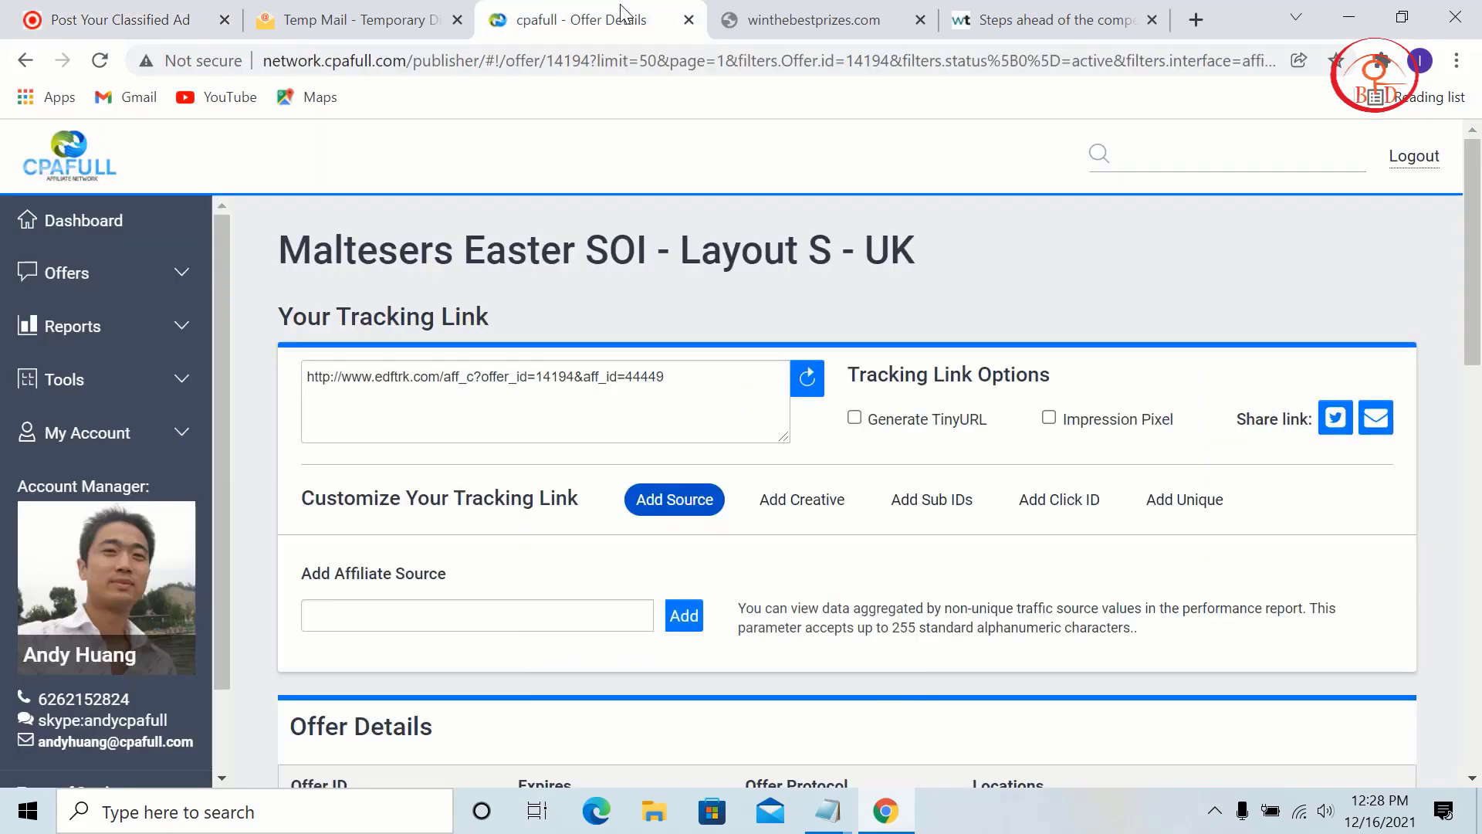
{"action": "left_click", "coordinate": [69, 326]}
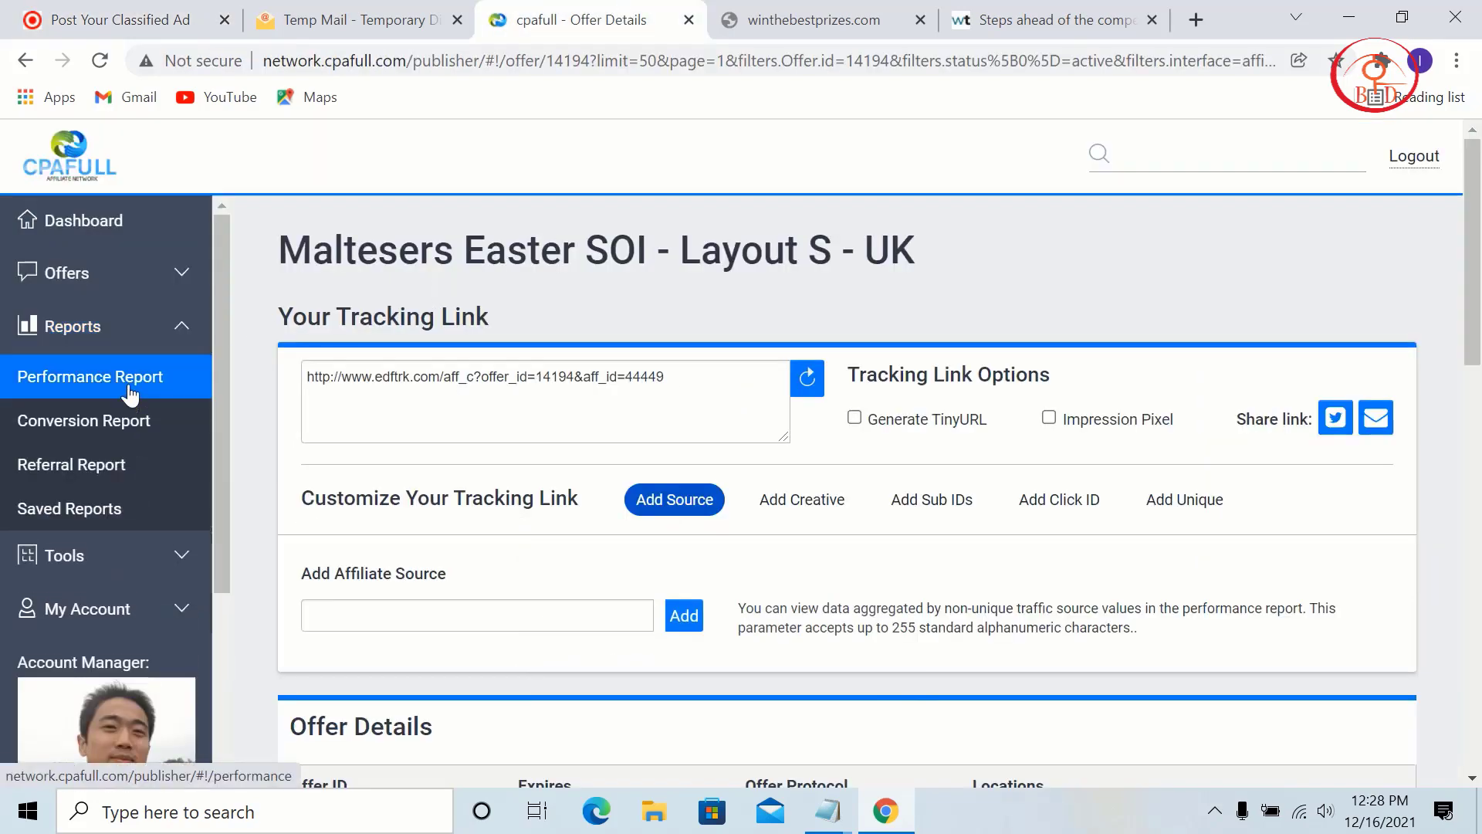
{"action": "left_click", "coordinate": [93, 274]}
{"action": "left_click", "coordinate": [133, 335]}
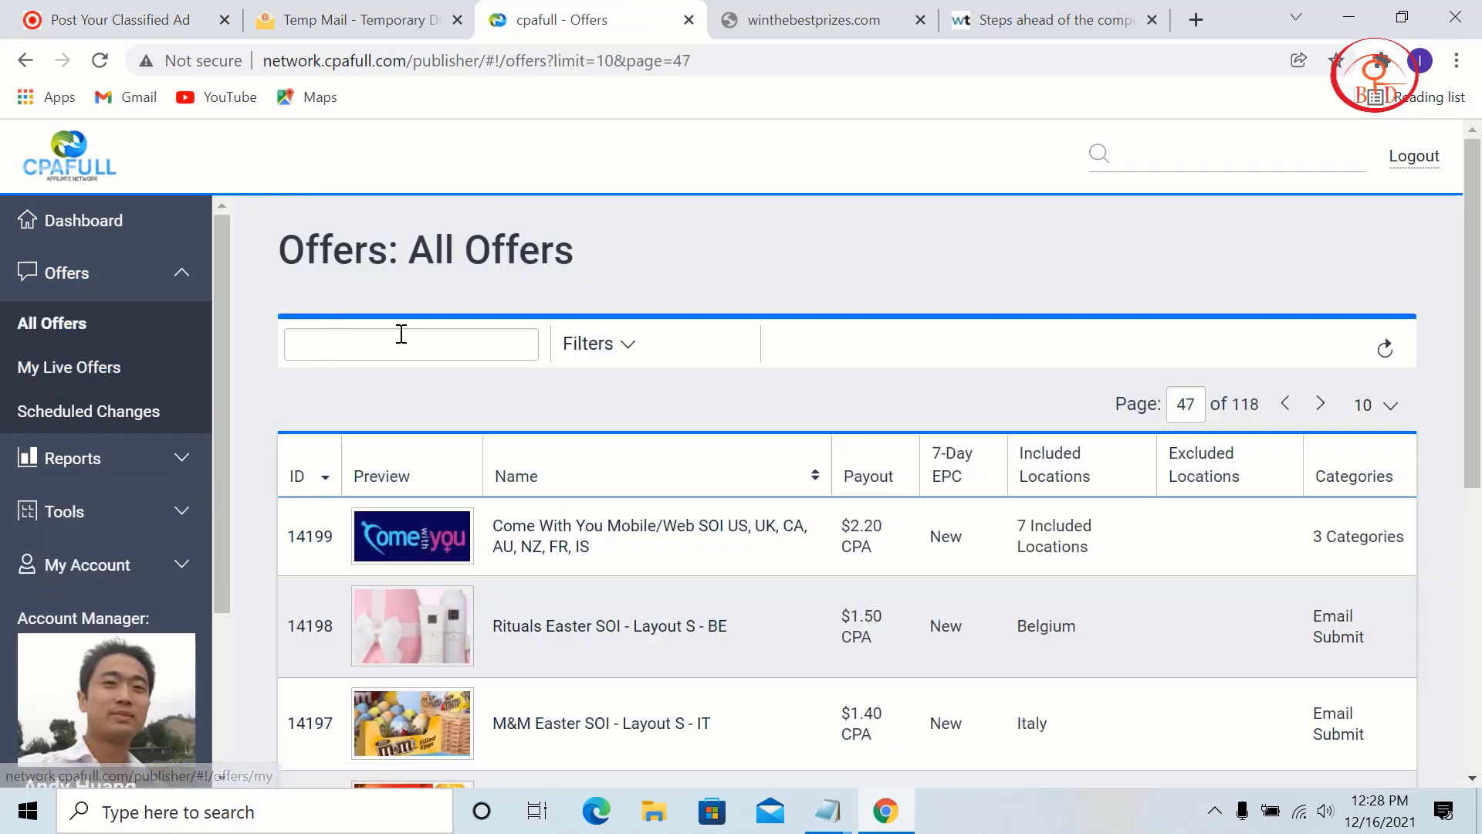
{"action": "left_click", "coordinate": [401, 334]}
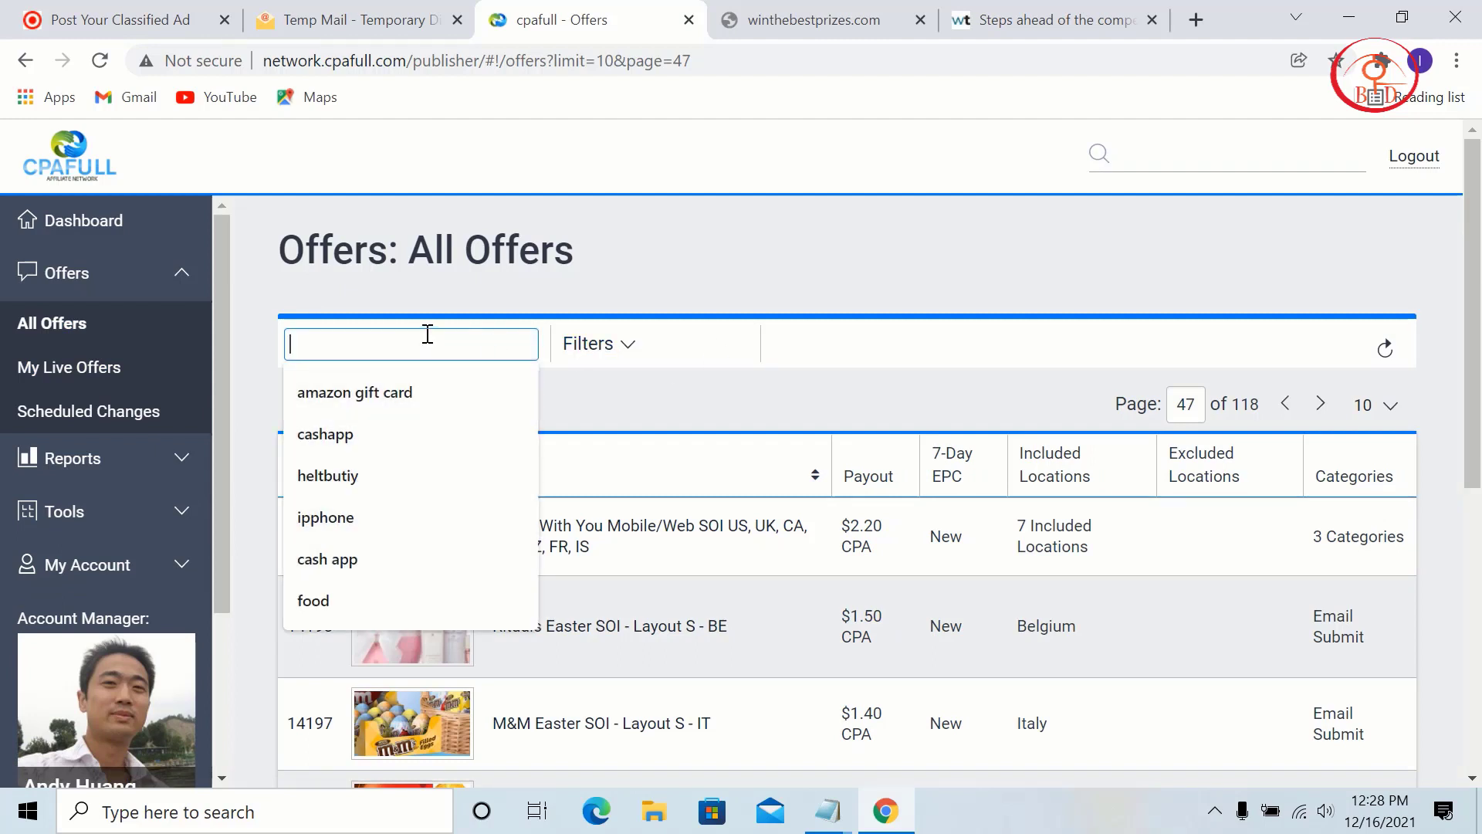
{"action": "type", "text": "ipphone"}
{"action": "left_click", "coordinate": [385, 399]}
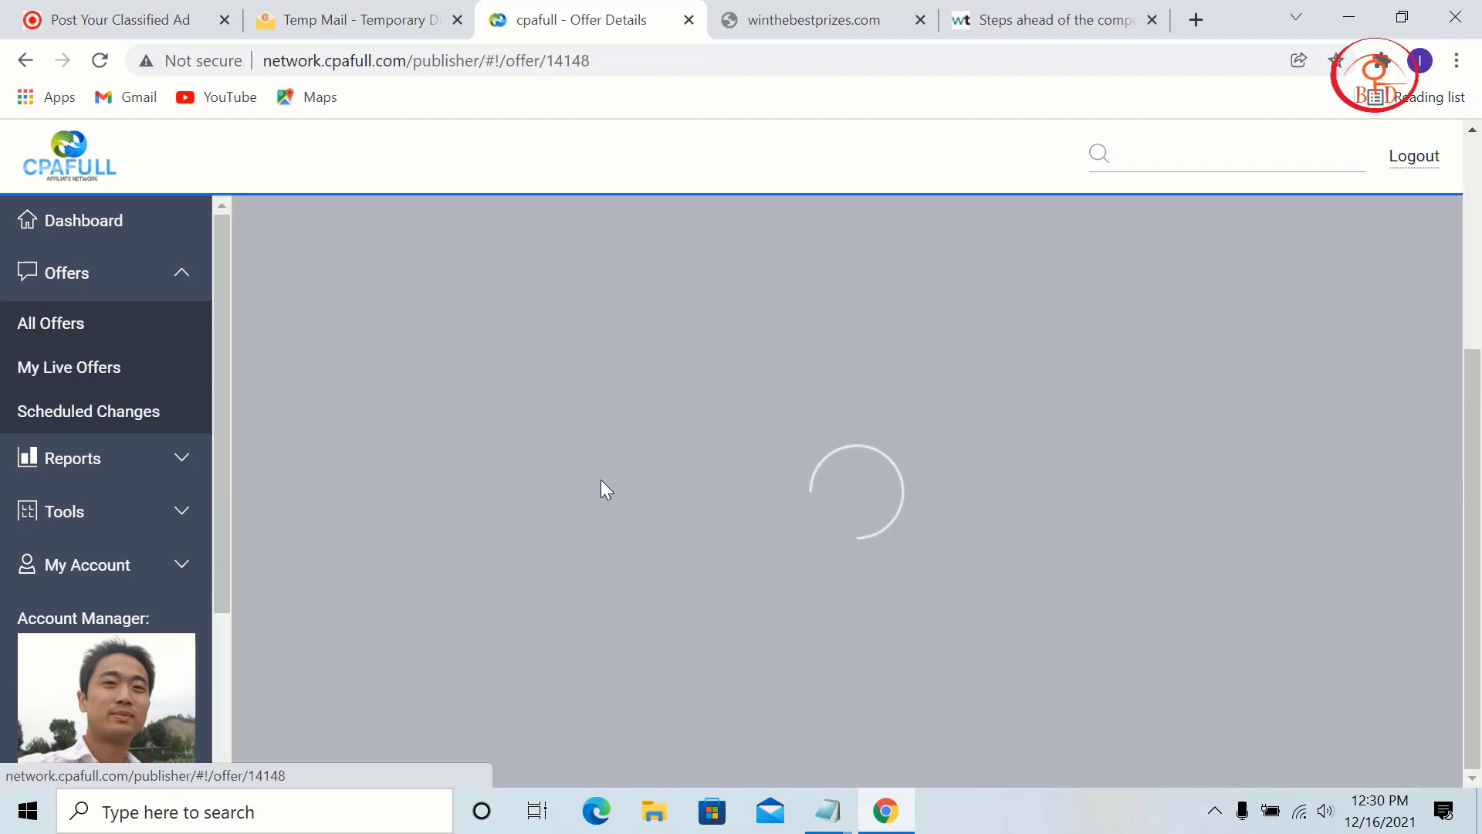
Step: Preview the iPhone 12 SOI offer and copy its name 'iPhone 12 SOI'
{"action": "scroll", "coordinate": [590, 498], "scroll_direction": "down", "scroll_amount": 5}
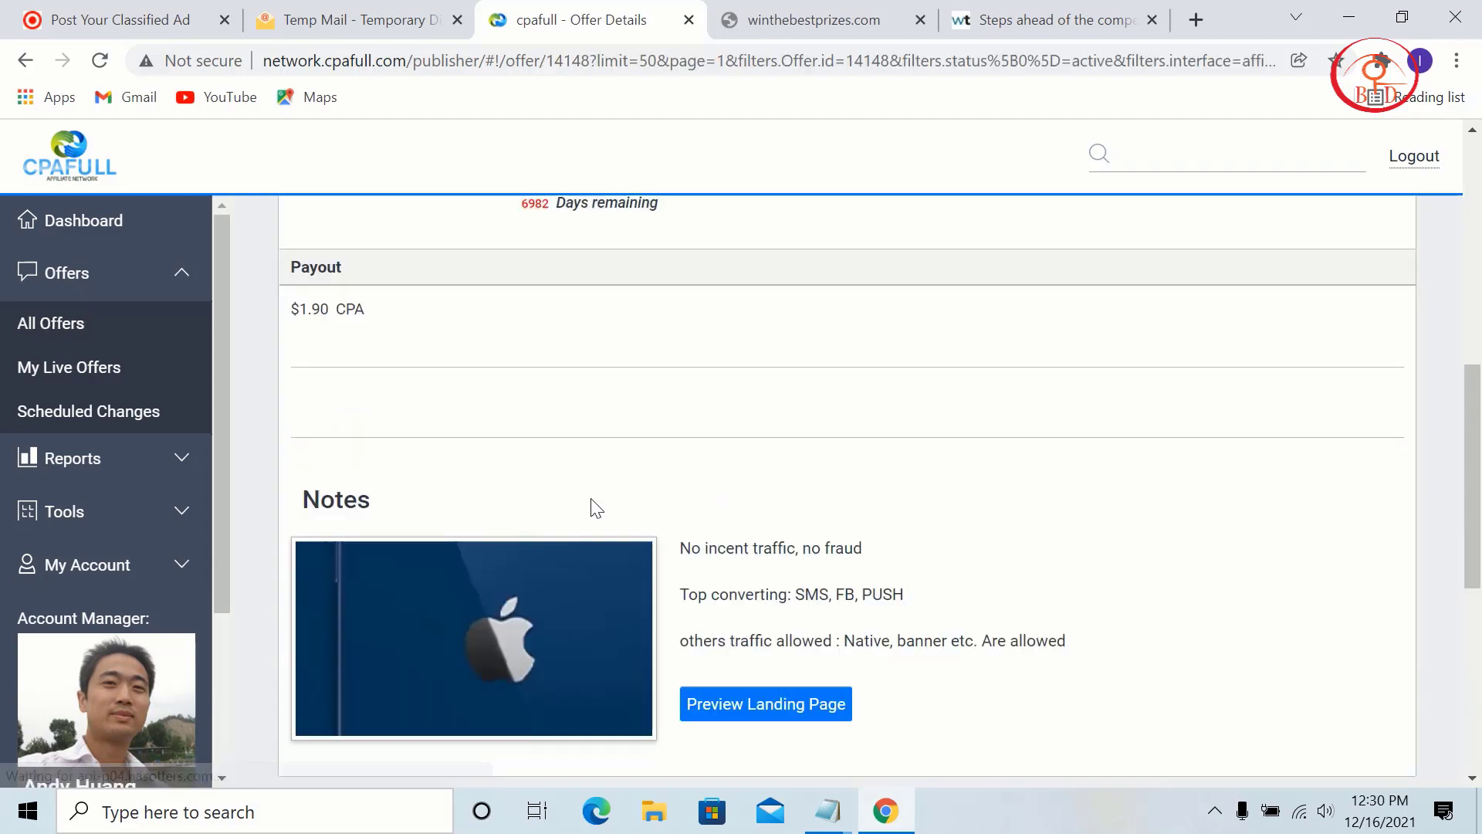
{"action": "scroll", "coordinate": [767, 406], "scroll_direction": "down", "scroll_amount": 5}
{"action": "scroll", "coordinate": [771, 463], "scroll_direction": "up", "scroll_amount": 3}
{"action": "left_click", "coordinate": [770, 498]}
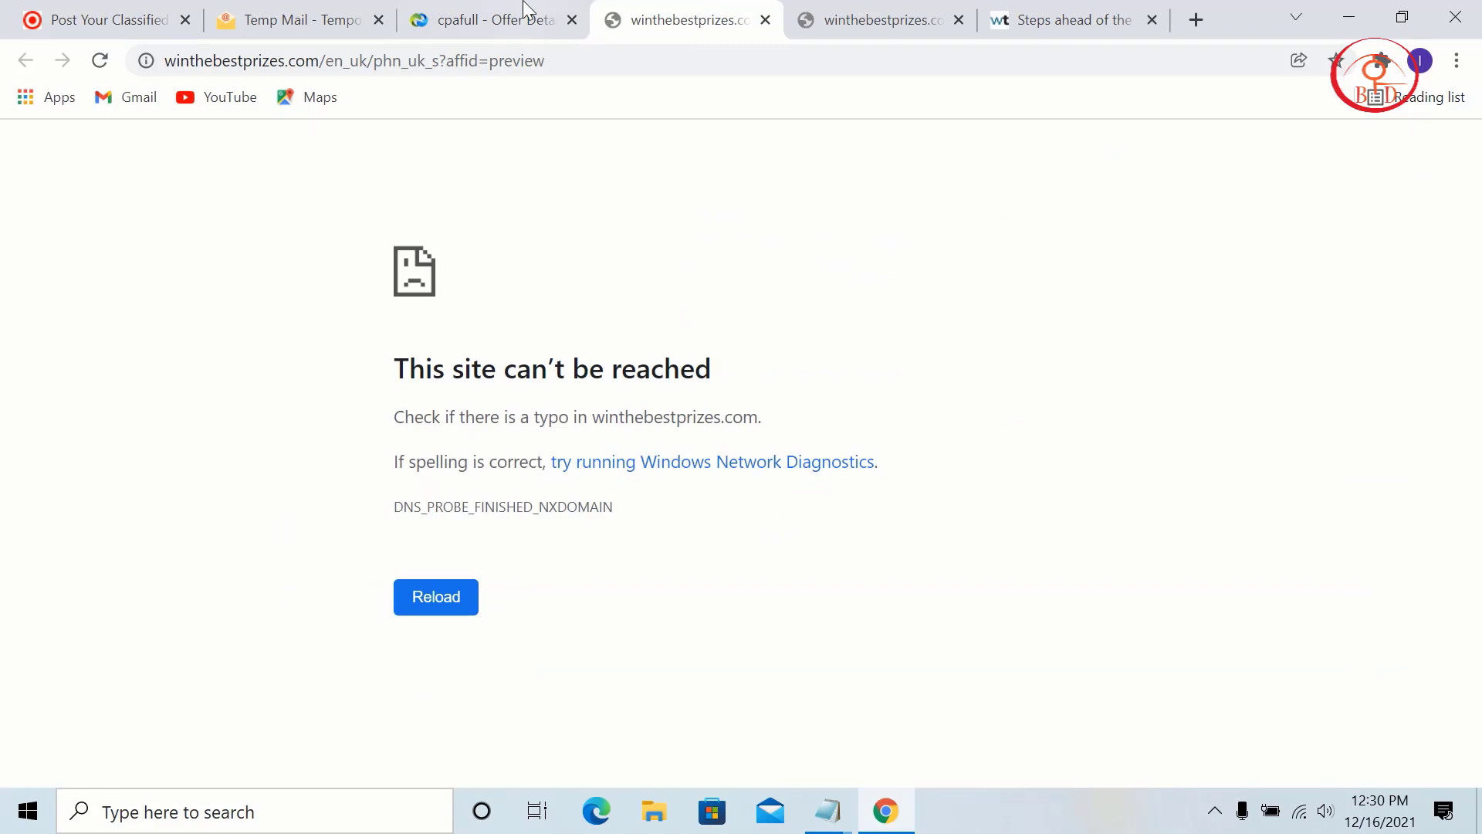
{"action": "left_click", "coordinate": [525, 11]}
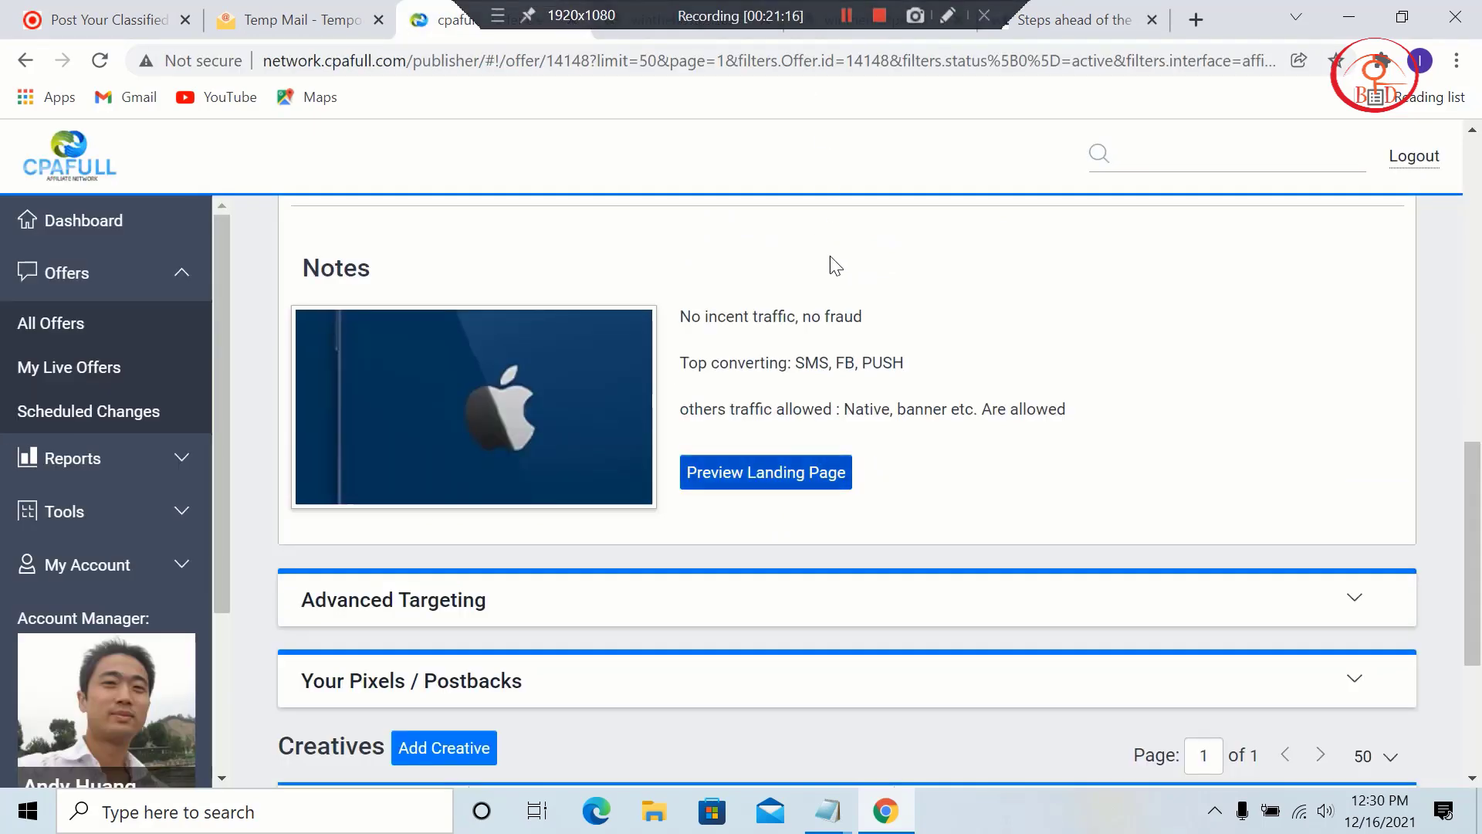
{"action": "scroll", "coordinate": [883, 401], "scroll_direction": "up", "scroll_amount": 10}
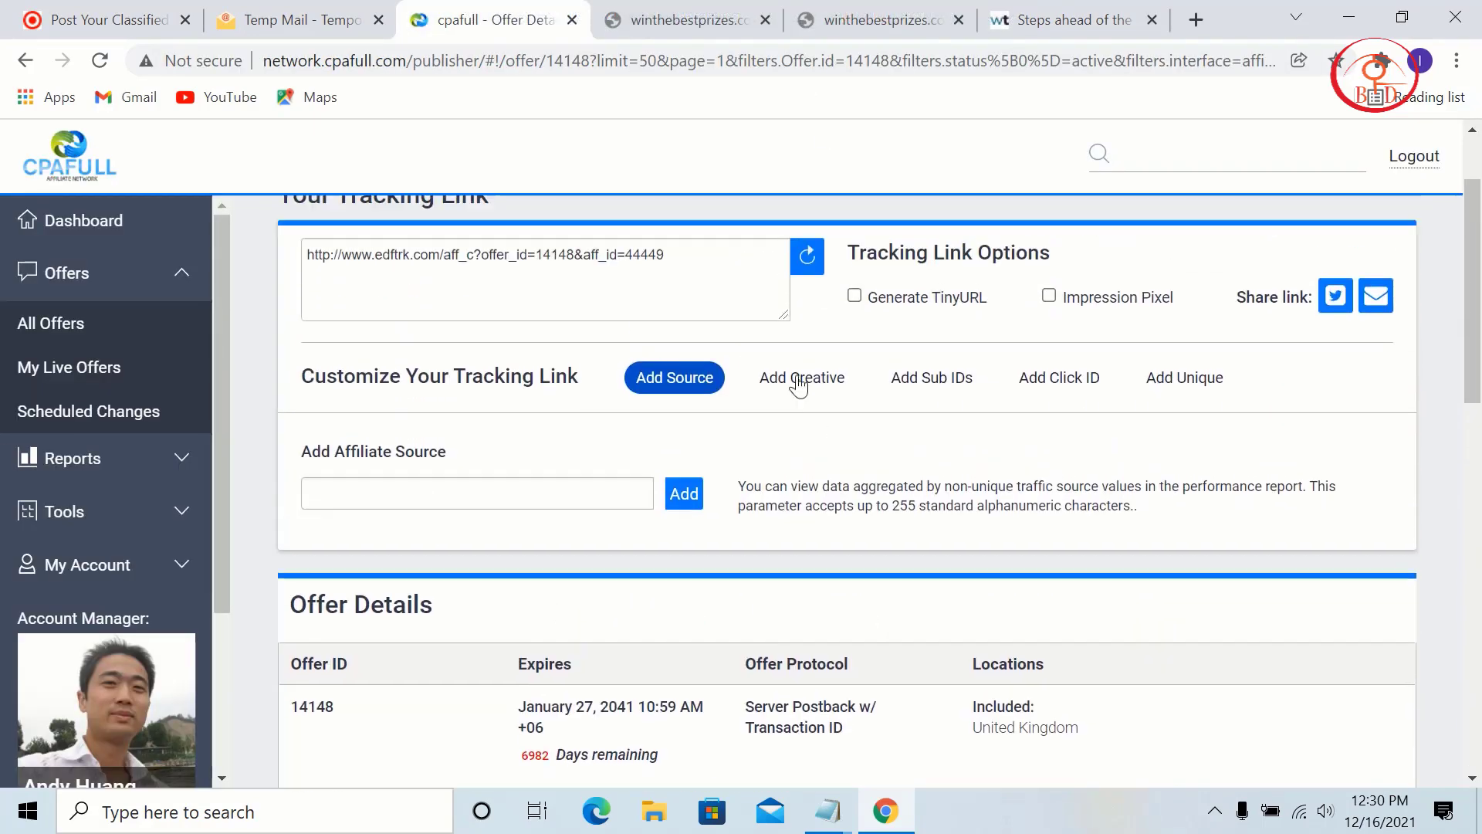
{"action": "left_click_drag", "start_coordinate": [527, 251], "coordinate": [267, 275]}
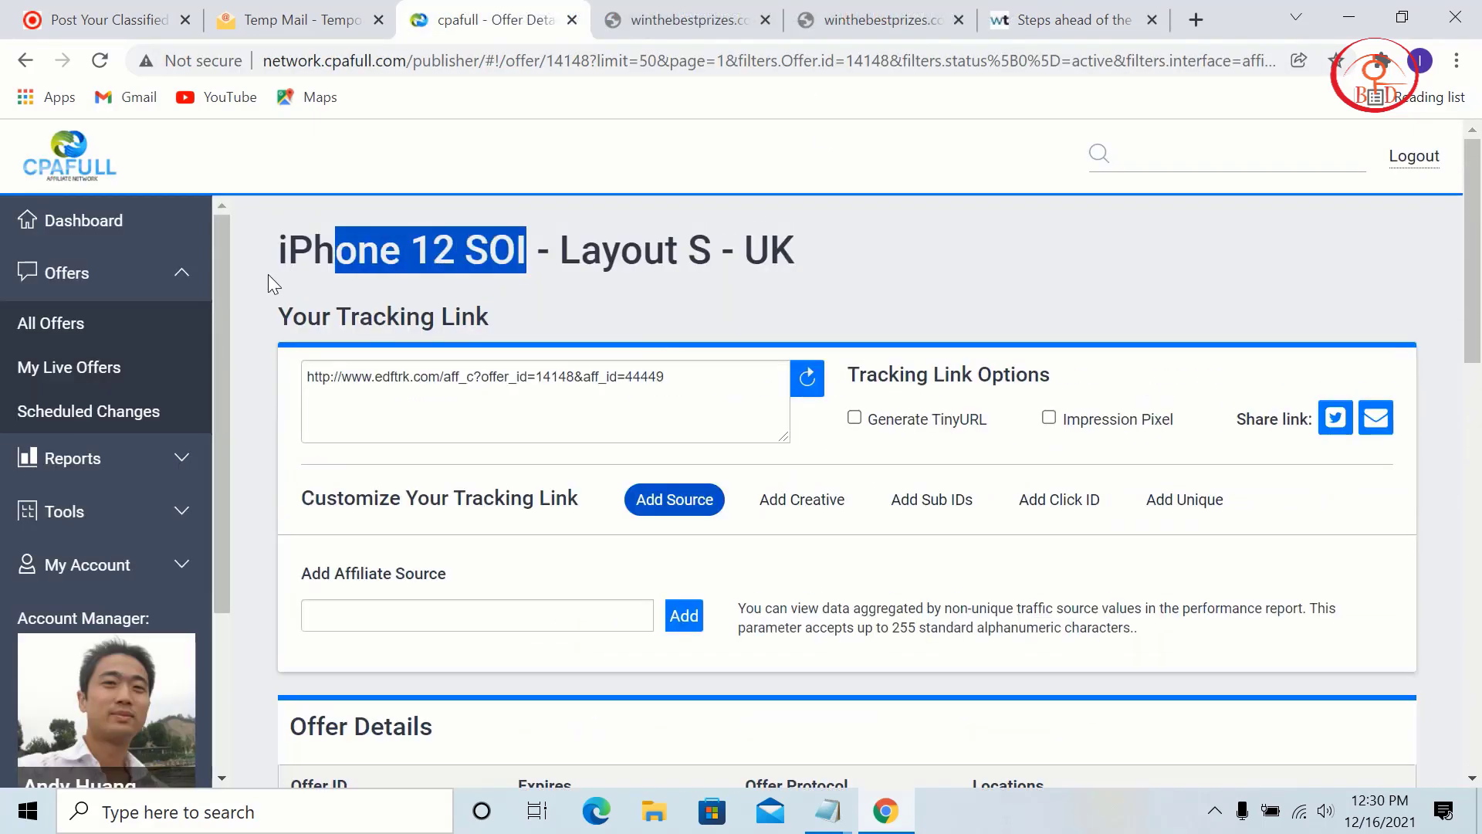
{"action": "right_click", "coordinate": [366, 241]}
{"action": "left_click", "coordinate": [379, 260]}
{"action": "left_click", "coordinate": [108, 20]}
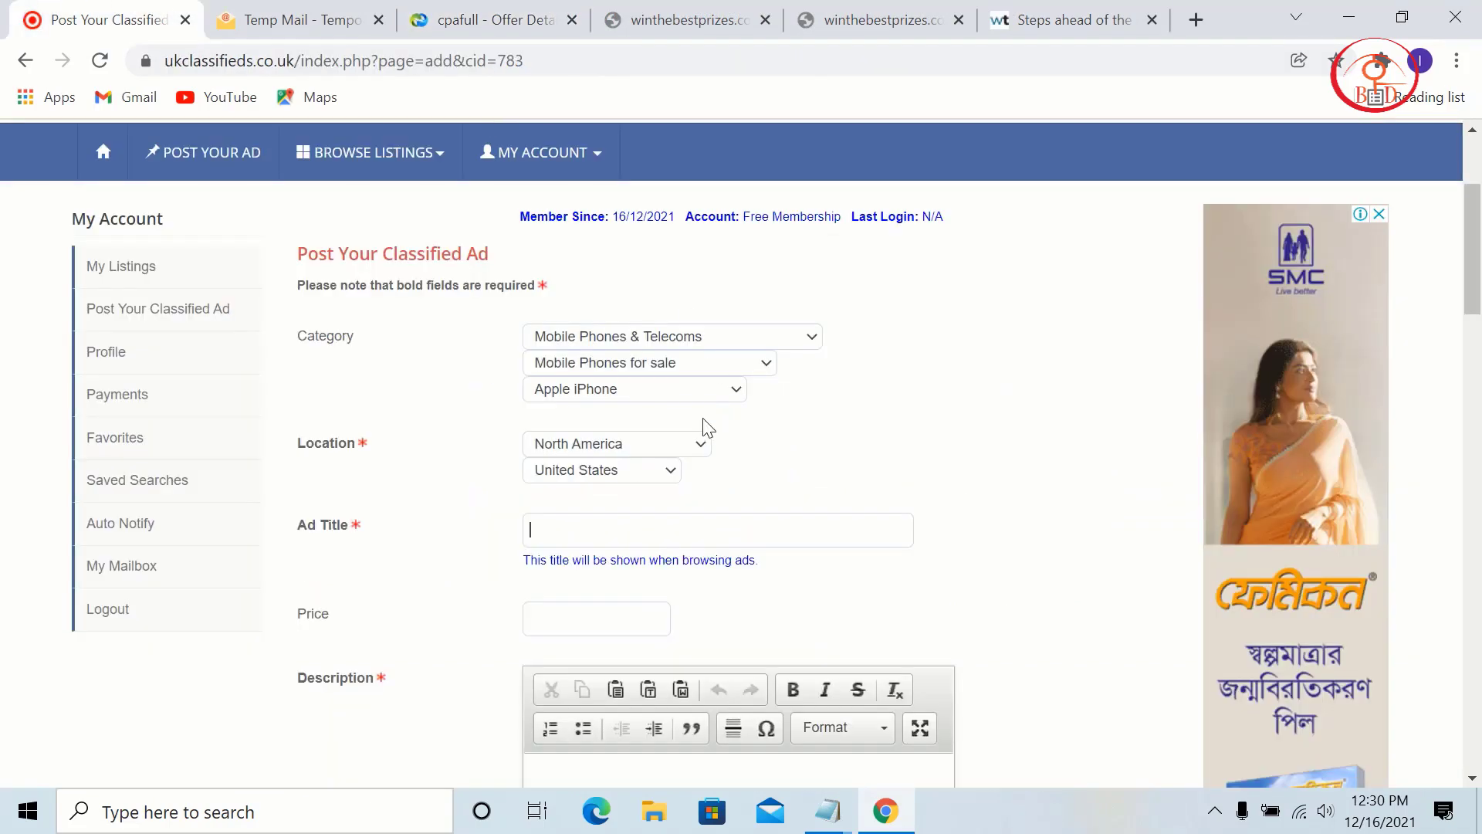
Step: Paste 'iPhone 12 SOI' as the ad title and description
{"action": "right_click", "coordinate": [598, 534]}
{"action": "left_click", "coordinate": [674, 340]}
{"action": "right_click", "coordinate": [688, 611]}
{"action": "scroll", "coordinate": [697, 679], "scroll_direction": "down", "scroll_amount": 5}
{"action": "left_click", "coordinate": [632, 460]}
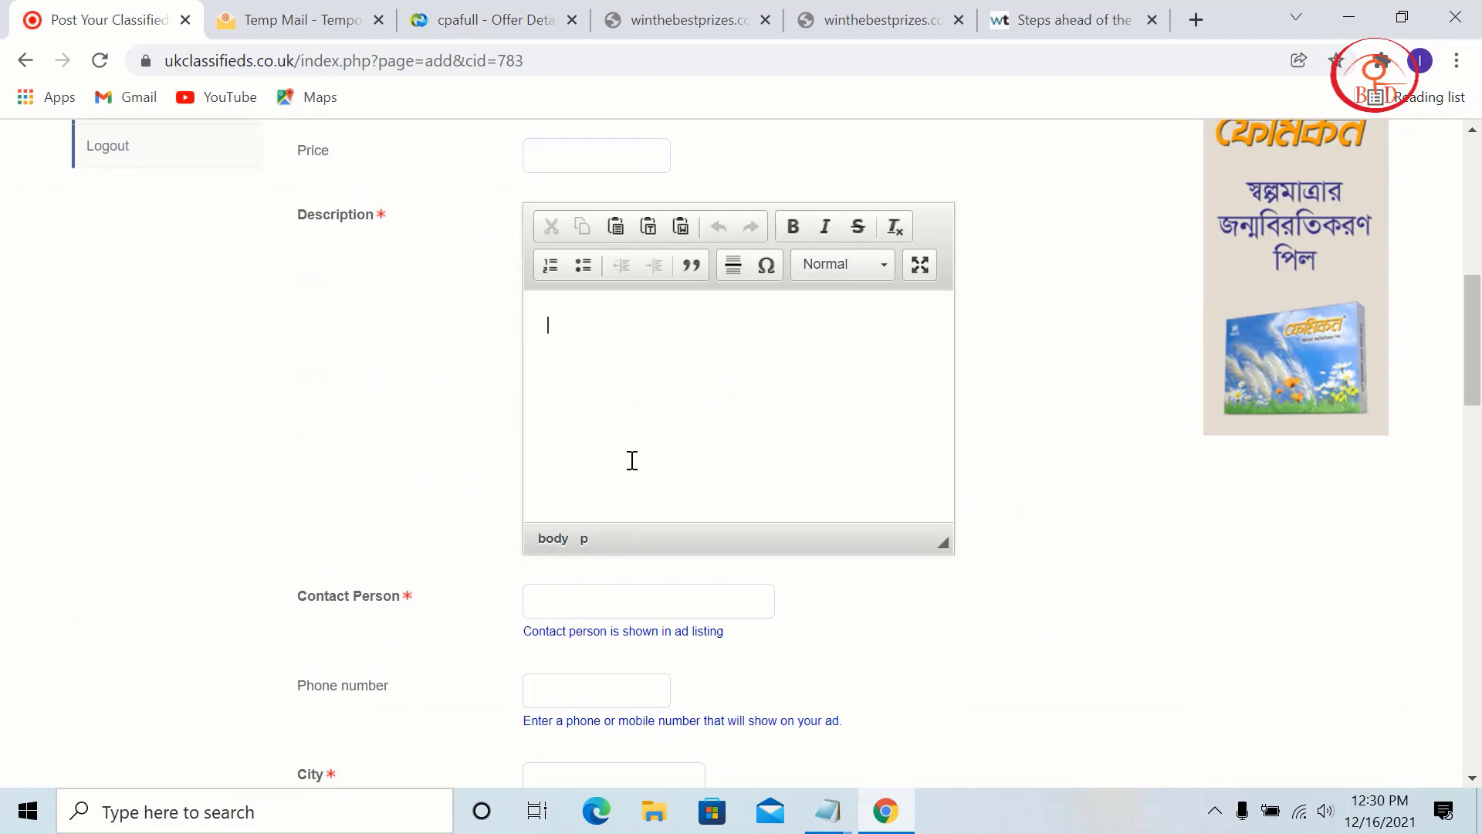
{"action": "key", "text": "ctrl+v"}
{"action": "scroll", "coordinate": [612, 420], "scroll_direction": "down", "scroll_amount": 5}
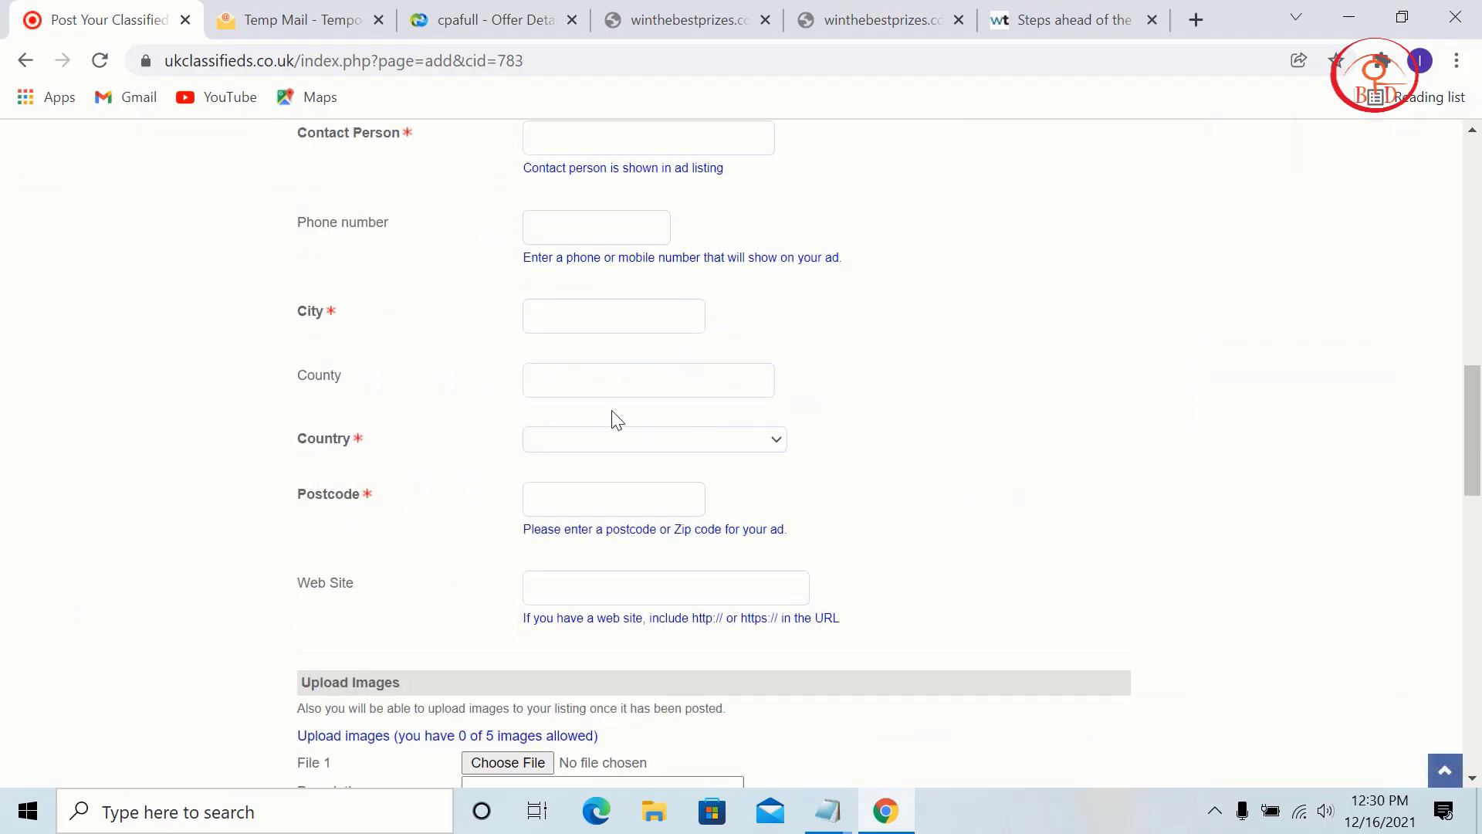
{"action": "scroll", "coordinate": [593, 387], "scroll_direction": "up", "scroll_amount": 4}
{"action": "scroll", "coordinate": [714, 486], "scroll_direction": "down", "scroll_amount": 5}
{"action": "scroll", "coordinate": [711, 487], "scroll_direction": "up", "scroll_amount": 4}
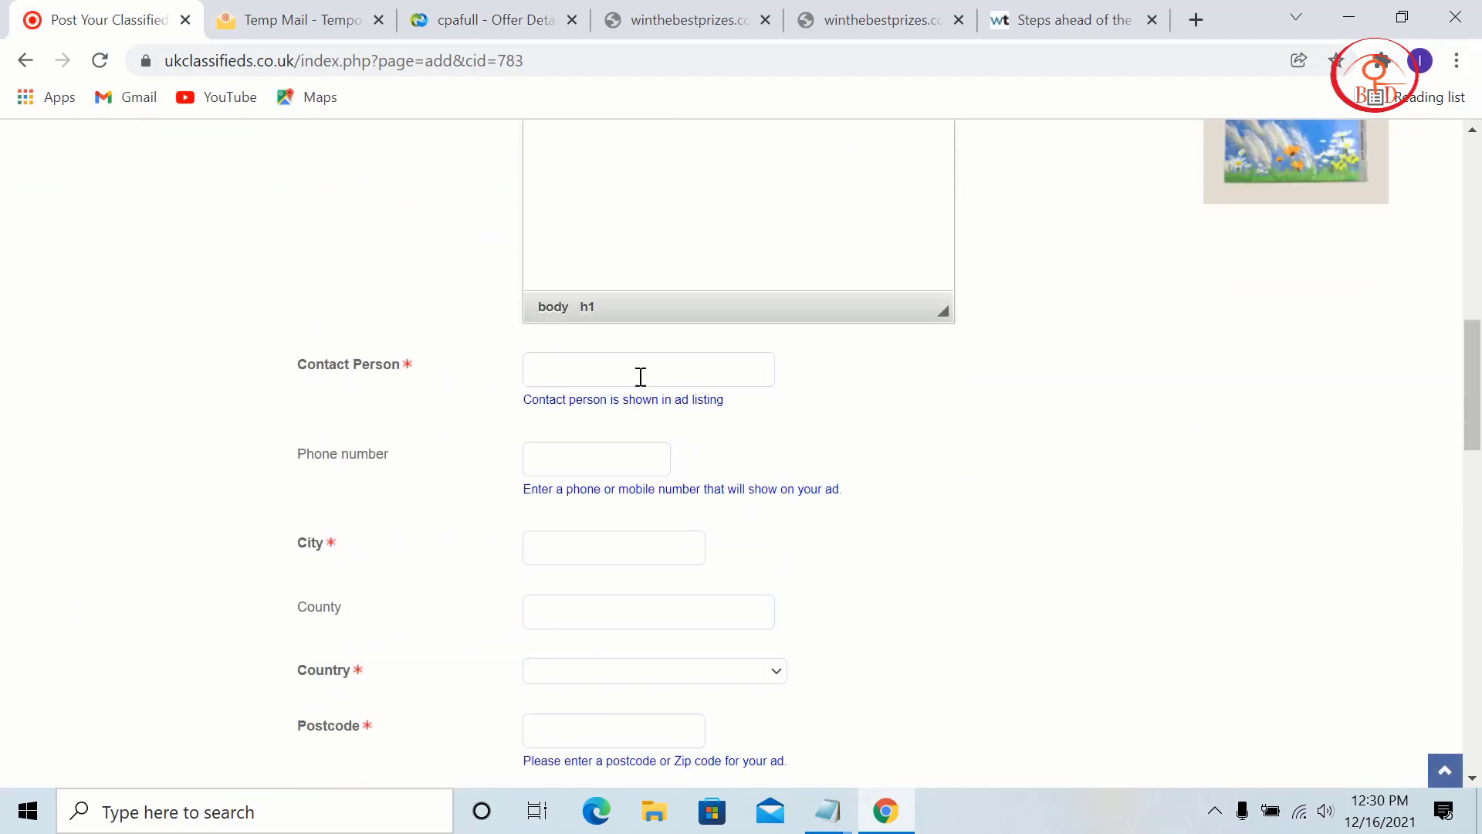
Step: Copy the temporary e-mail address and paste it into Contact Person
{"action": "left_click", "coordinate": [622, 379]}
{"action": "left_click", "coordinate": [299, 10]}
{"action": "scroll", "coordinate": [867, 278], "scroll_direction": "up", "scroll_amount": 5}
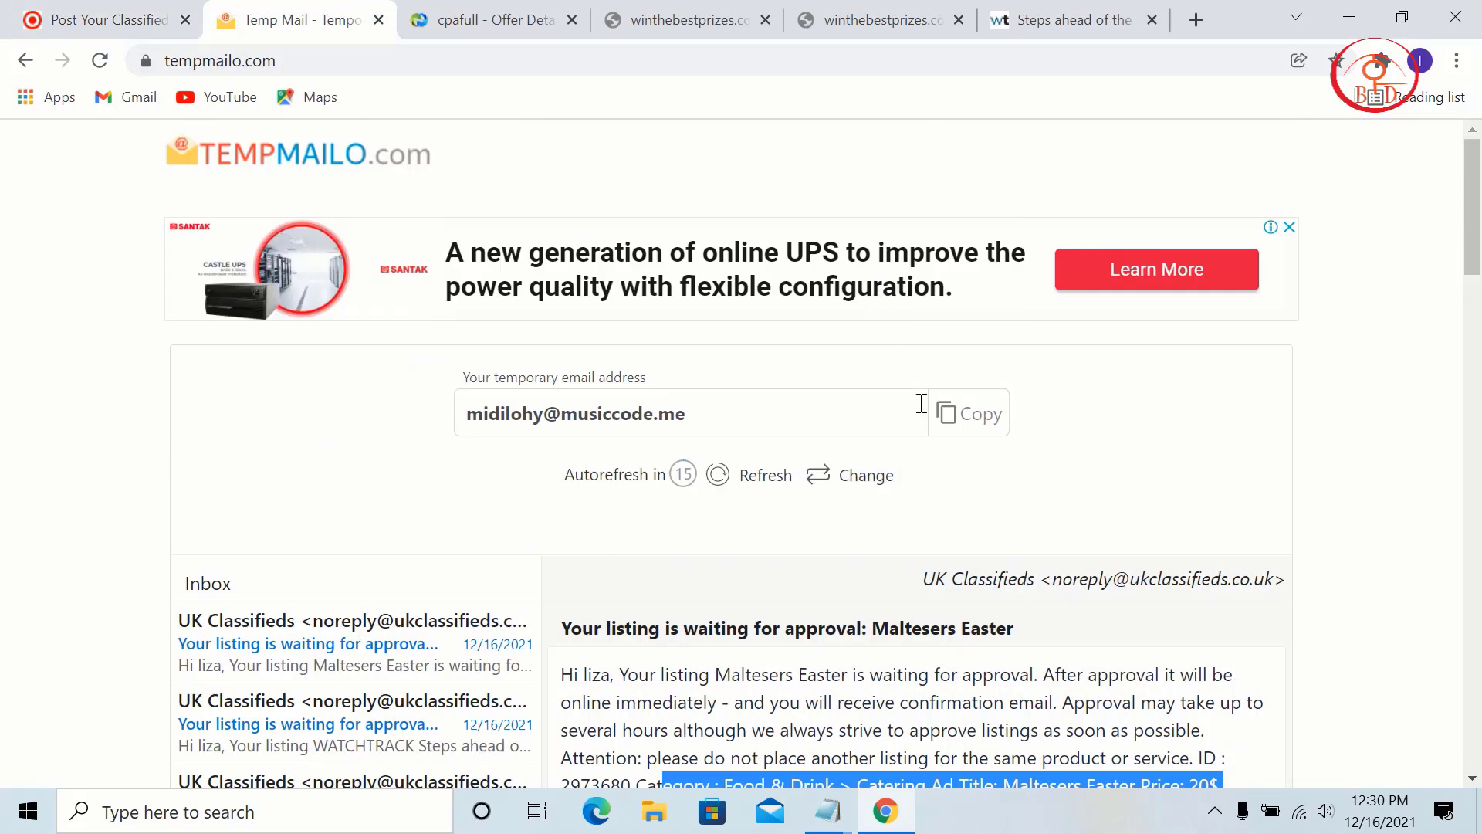
{"action": "left_click", "coordinate": [961, 432]}
{"action": "key", "text": "ctrl+shift+Tab"}
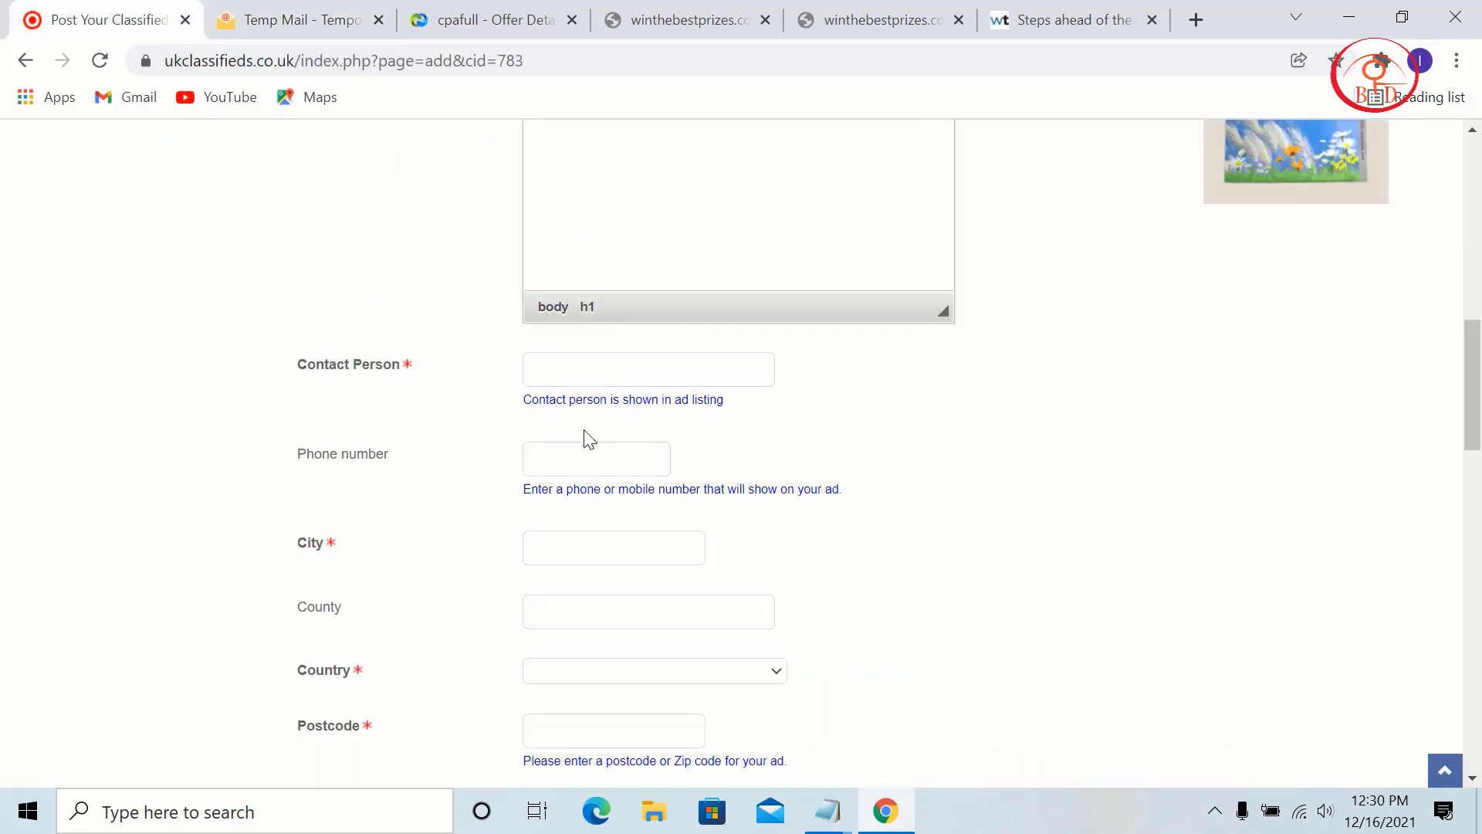
{"action": "left_click", "coordinate": [580, 373]}
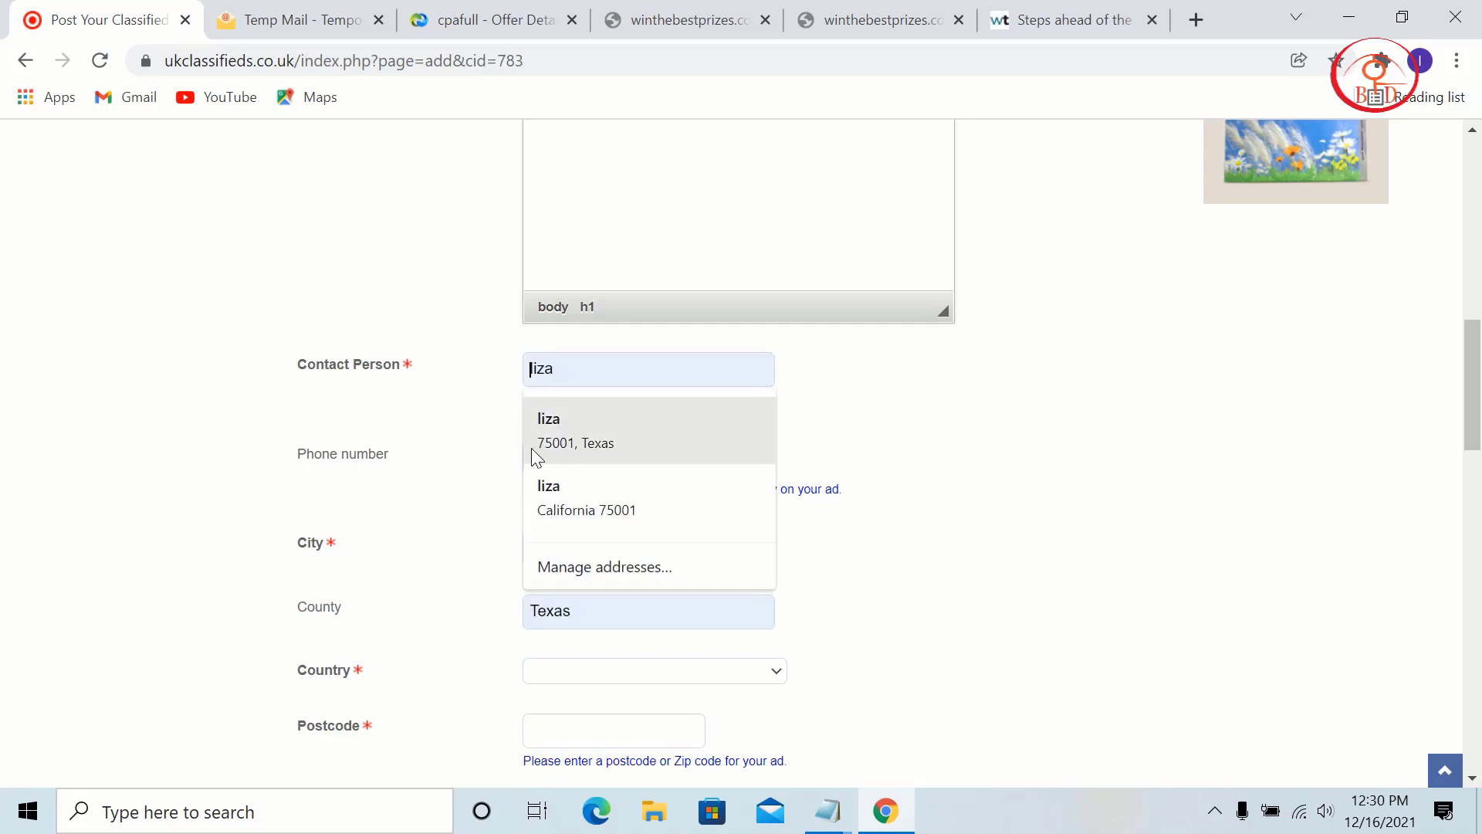
{"action": "key", "text": "ctrl+v"}
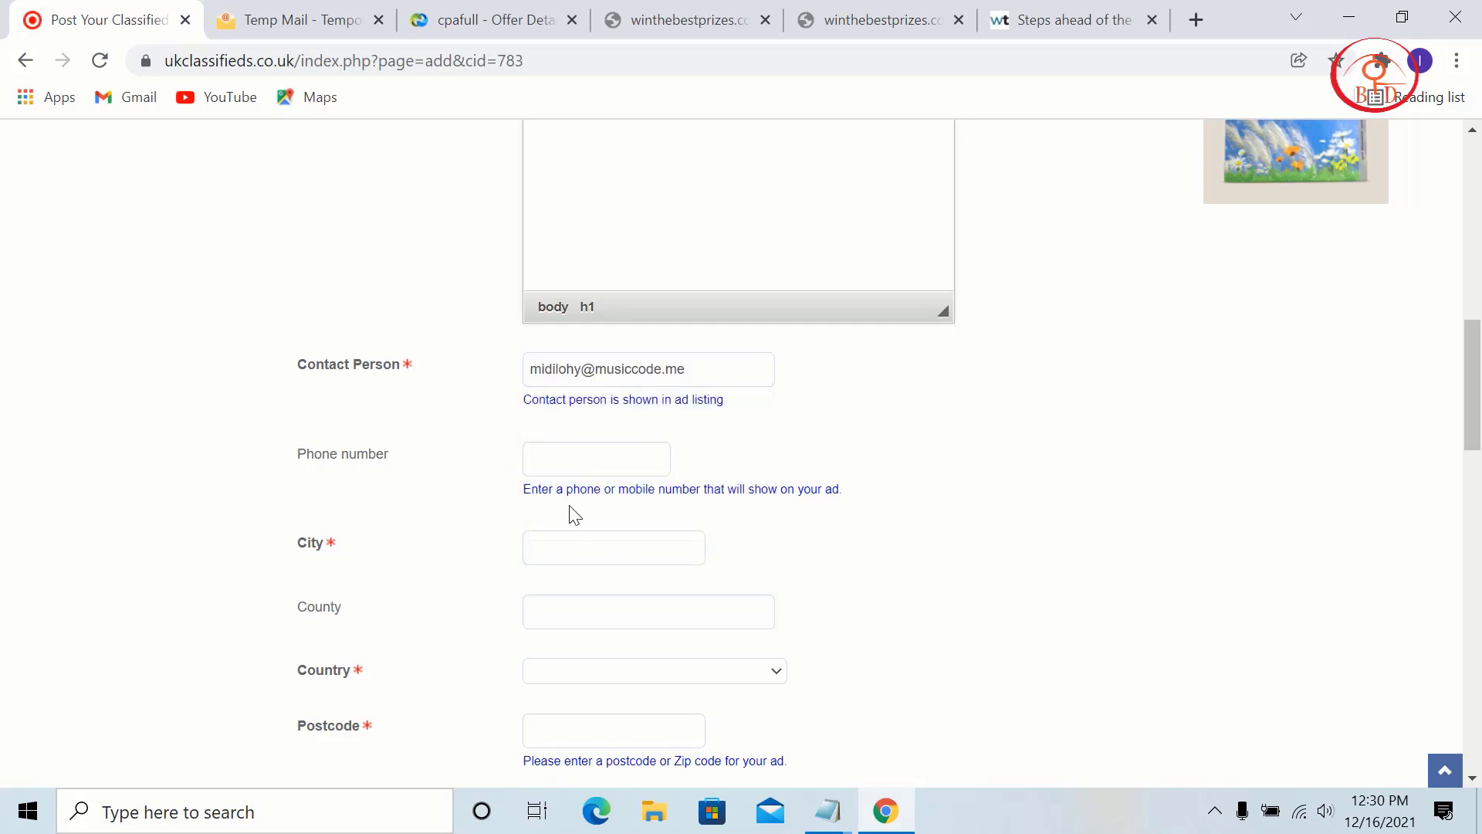
Step: Fill city Agoura, county California, country United States and postcode 75001
{"action": "left_click", "coordinate": [569, 549]}
{"action": "scroll", "coordinate": [609, 331], "scroll_direction": "down", "scroll_amount": 2}
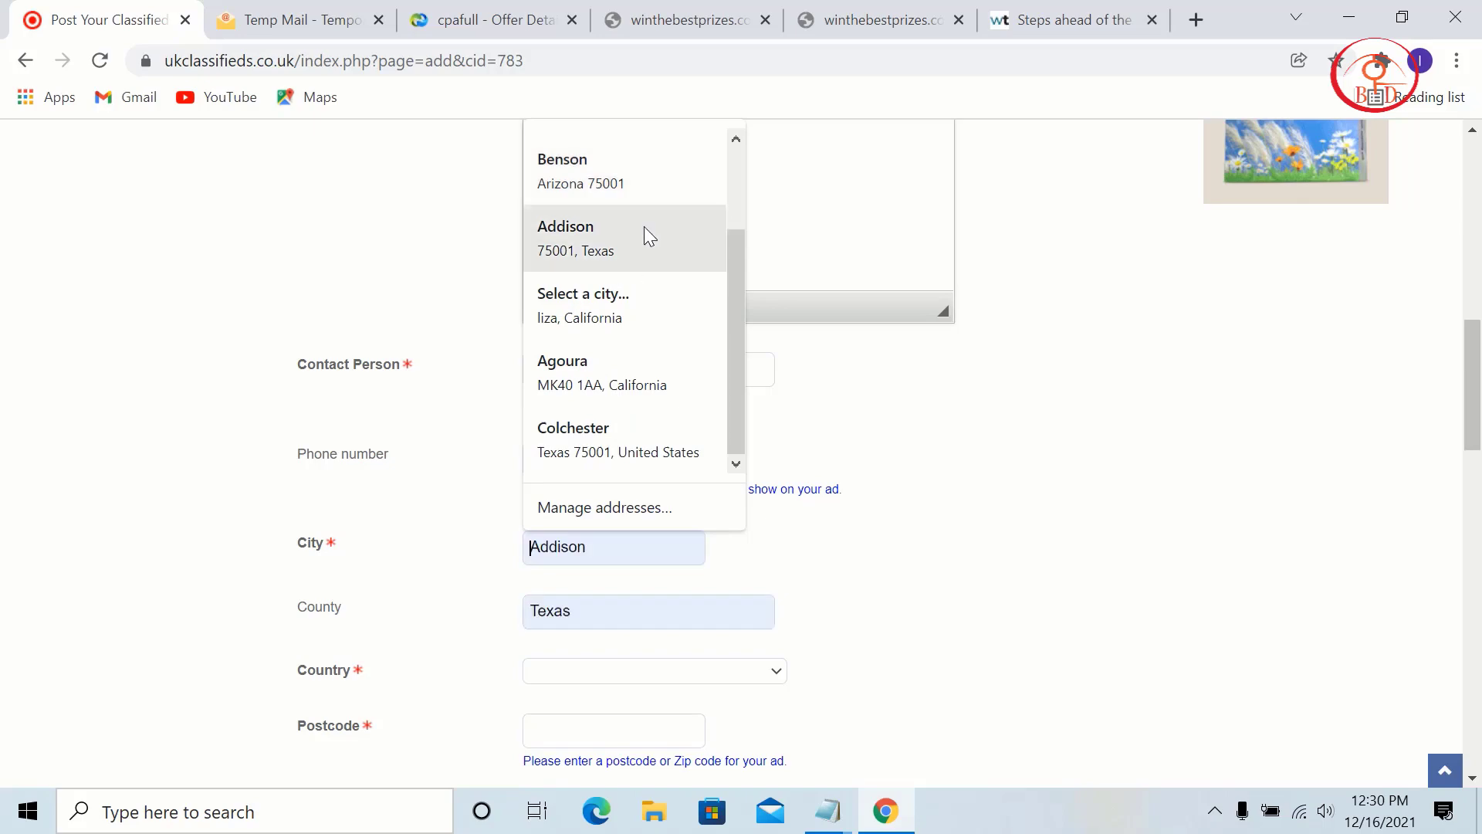
{"action": "left_click", "coordinate": [618, 372]}
{"action": "scroll", "coordinate": [669, 498], "scroll_direction": "down", "scroll_amount": 4}
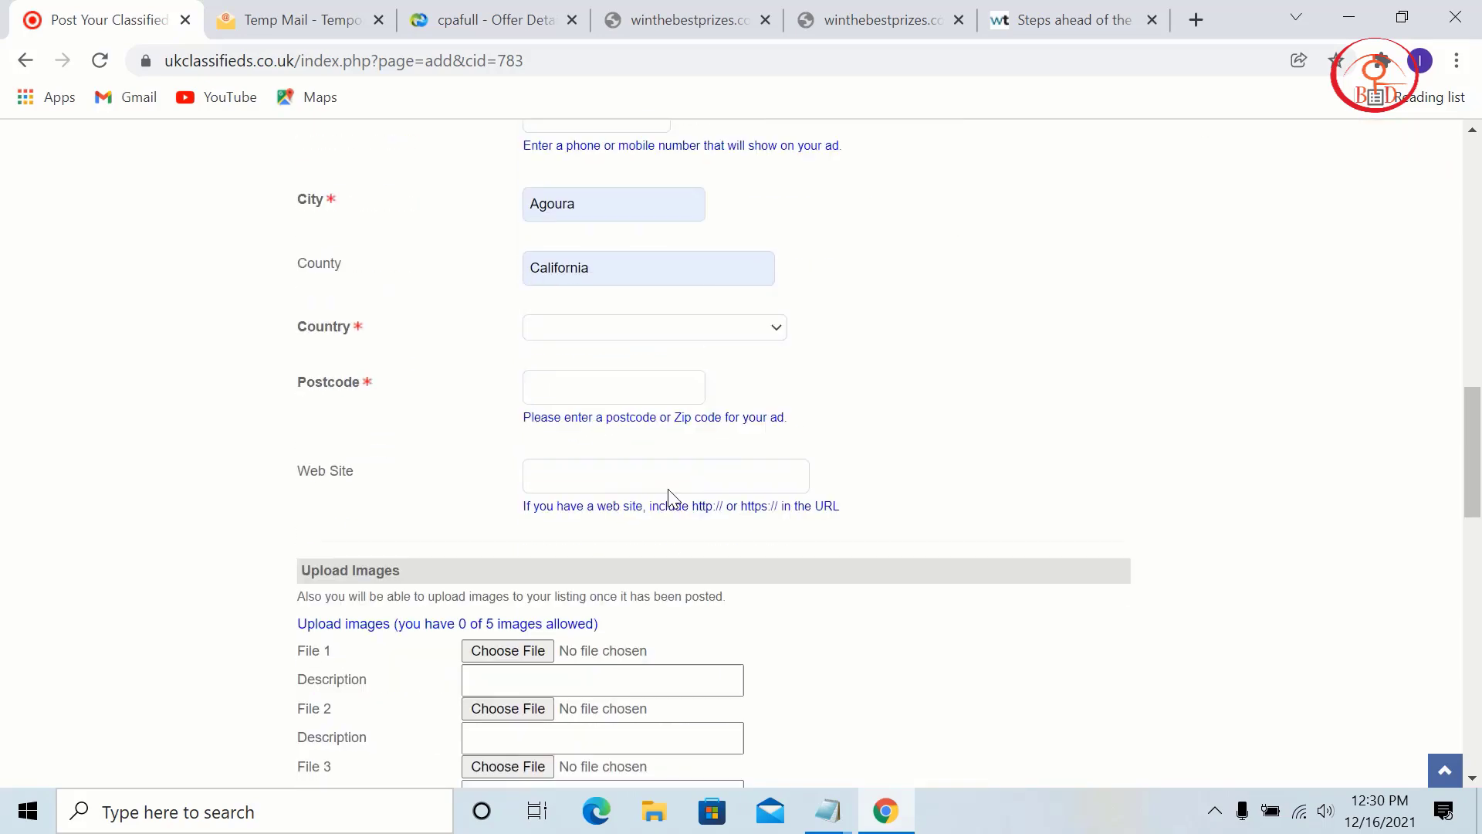
{"action": "left_click", "coordinate": [655, 329]}
{"action": "scroll", "coordinate": [671, 444], "scroll_direction": "down", "scroll_amount": 2}
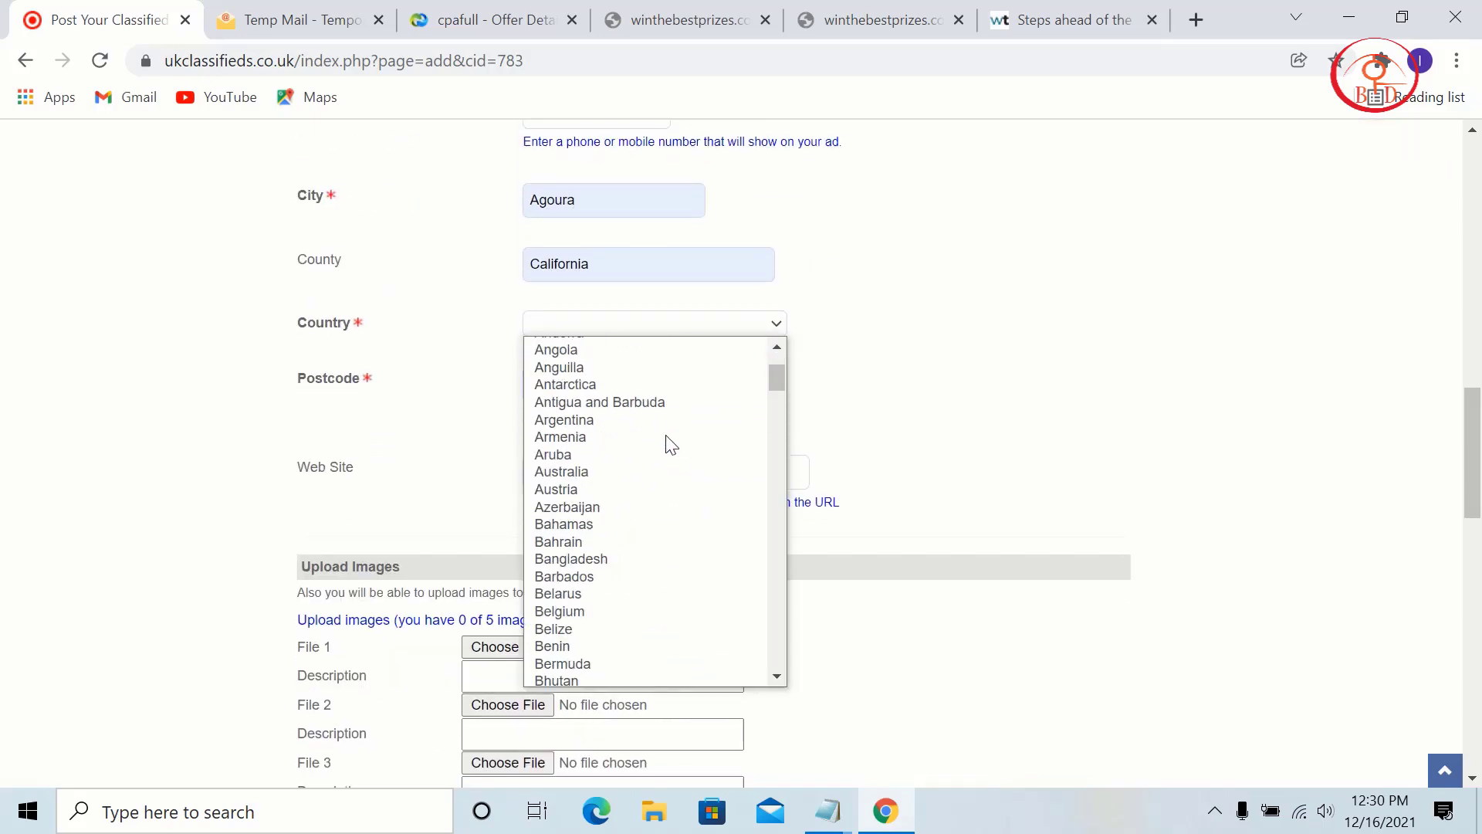
{"action": "scroll", "coordinate": [664, 436], "scroll_direction": "up", "scroll_amount": 2}
{"action": "scroll", "coordinate": [606, 378], "scroll_direction": "down", "scroll_amount": 20}
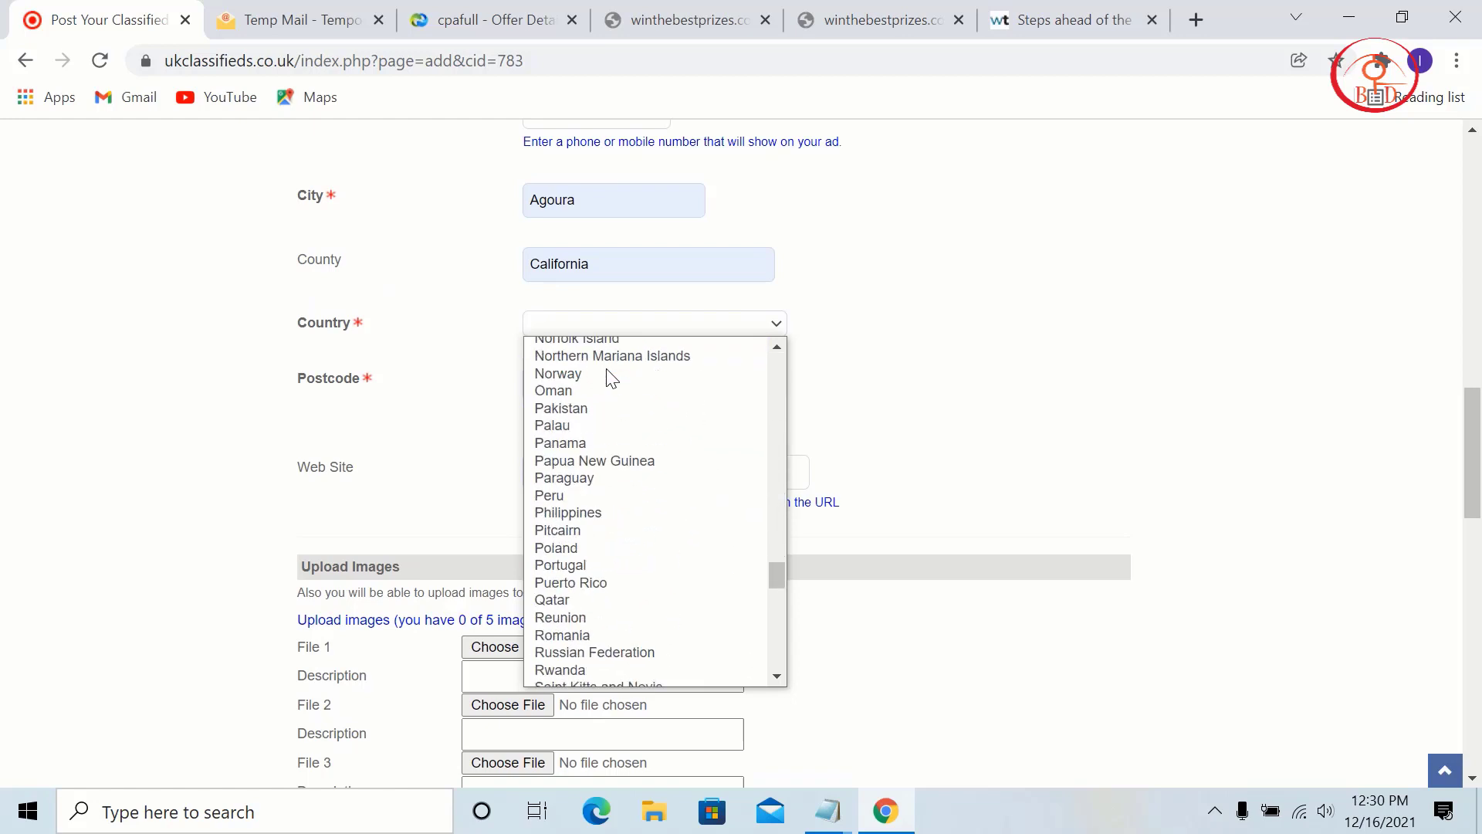
{"action": "scroll", "coordinate": [607, 378], "scroll_direction": "down", "scroll_amount": 20}
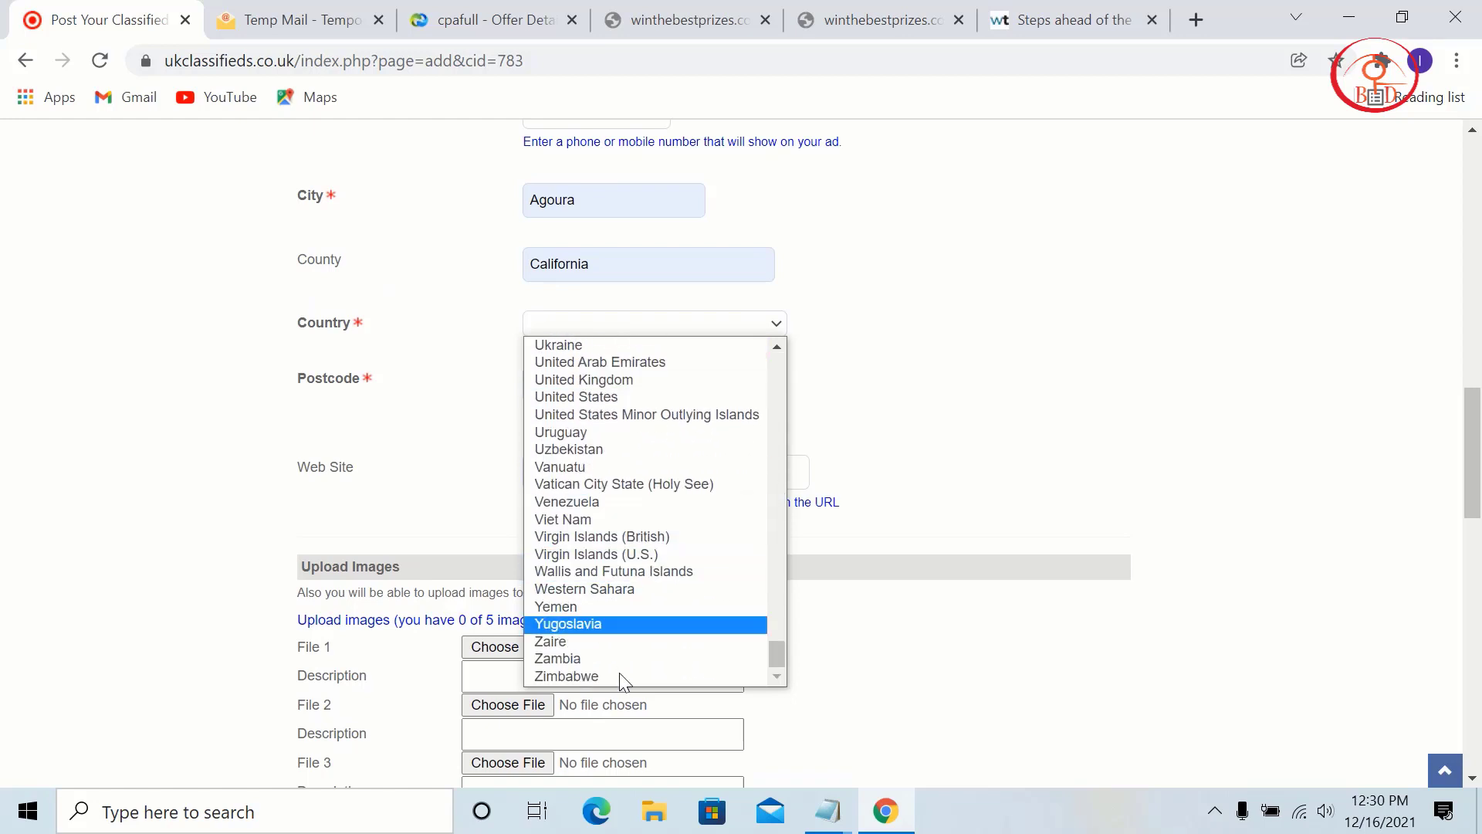
{"action": "left_click", "coordinate": [653, 396]}
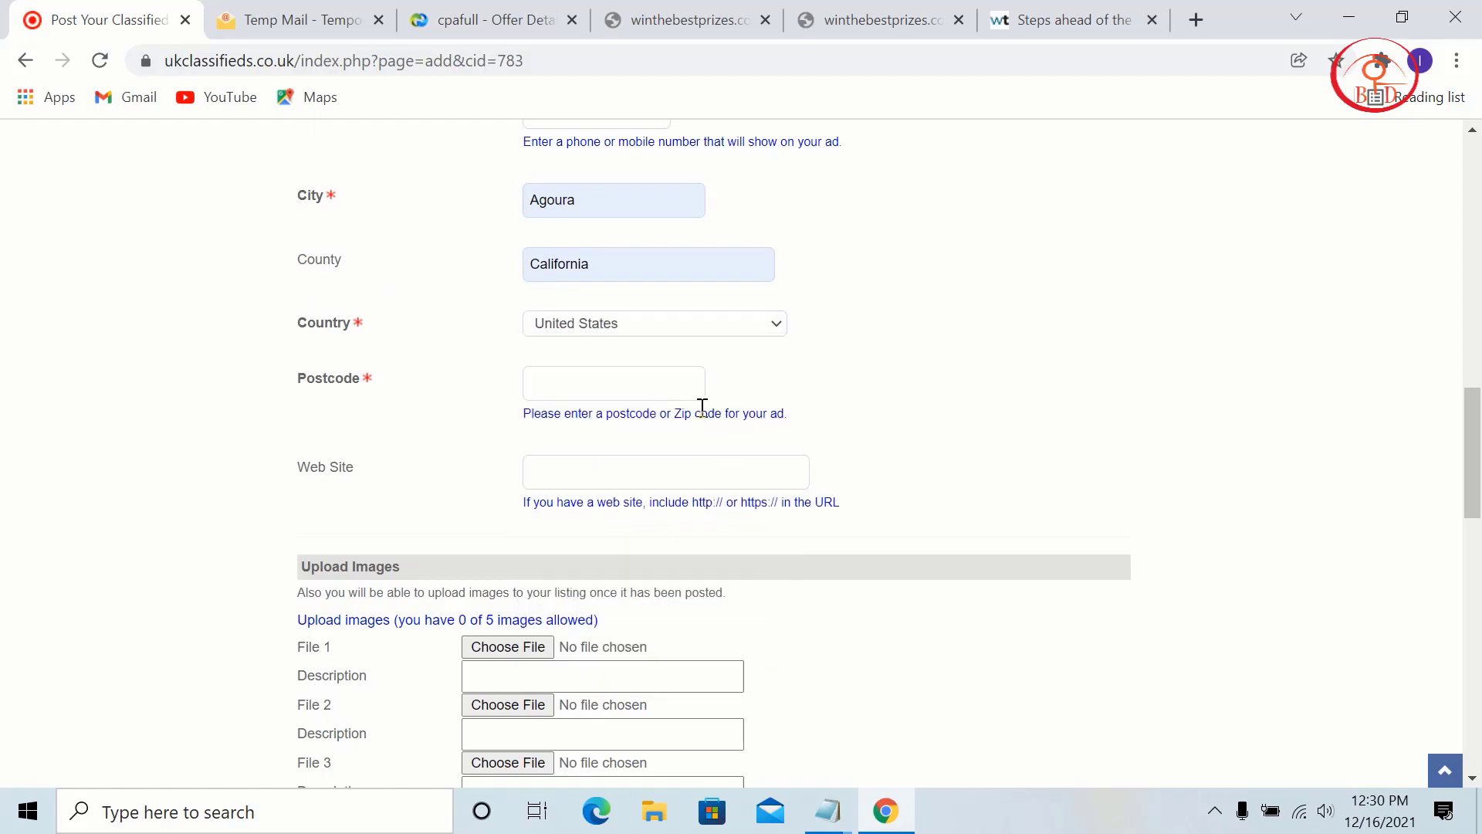
{"action": "left_click", "coordinate": [632, 384]}
{"action": "left_click", "coordinate": [668, 451]}
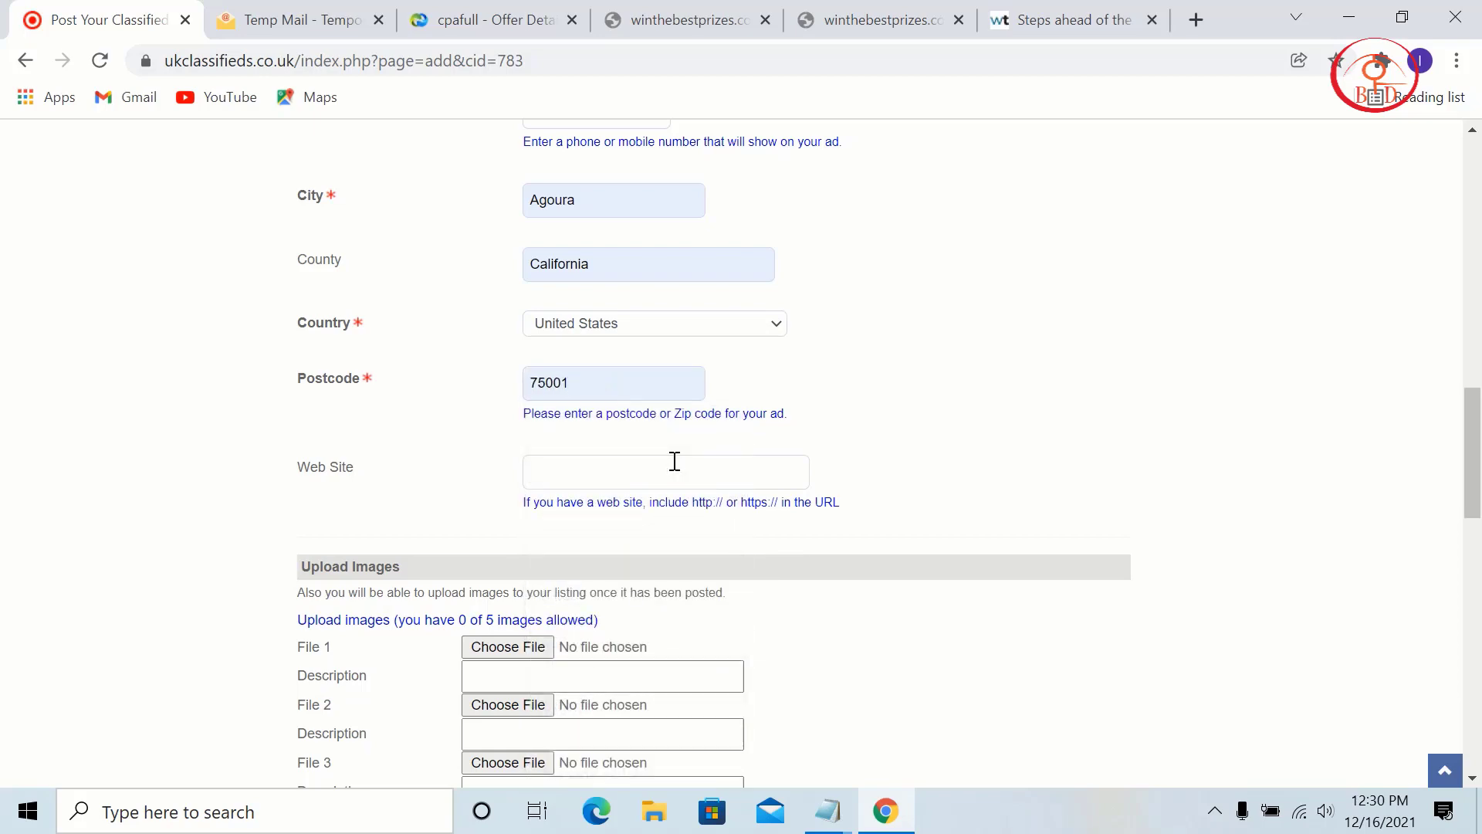
Step: Copy the iPhone 12 tracking link from CPAFull and paste it into Web Site
{"action": "left_click", "coordinate": [674, 460]}
{"action": "left_click", "coordinate": [641, 17]}
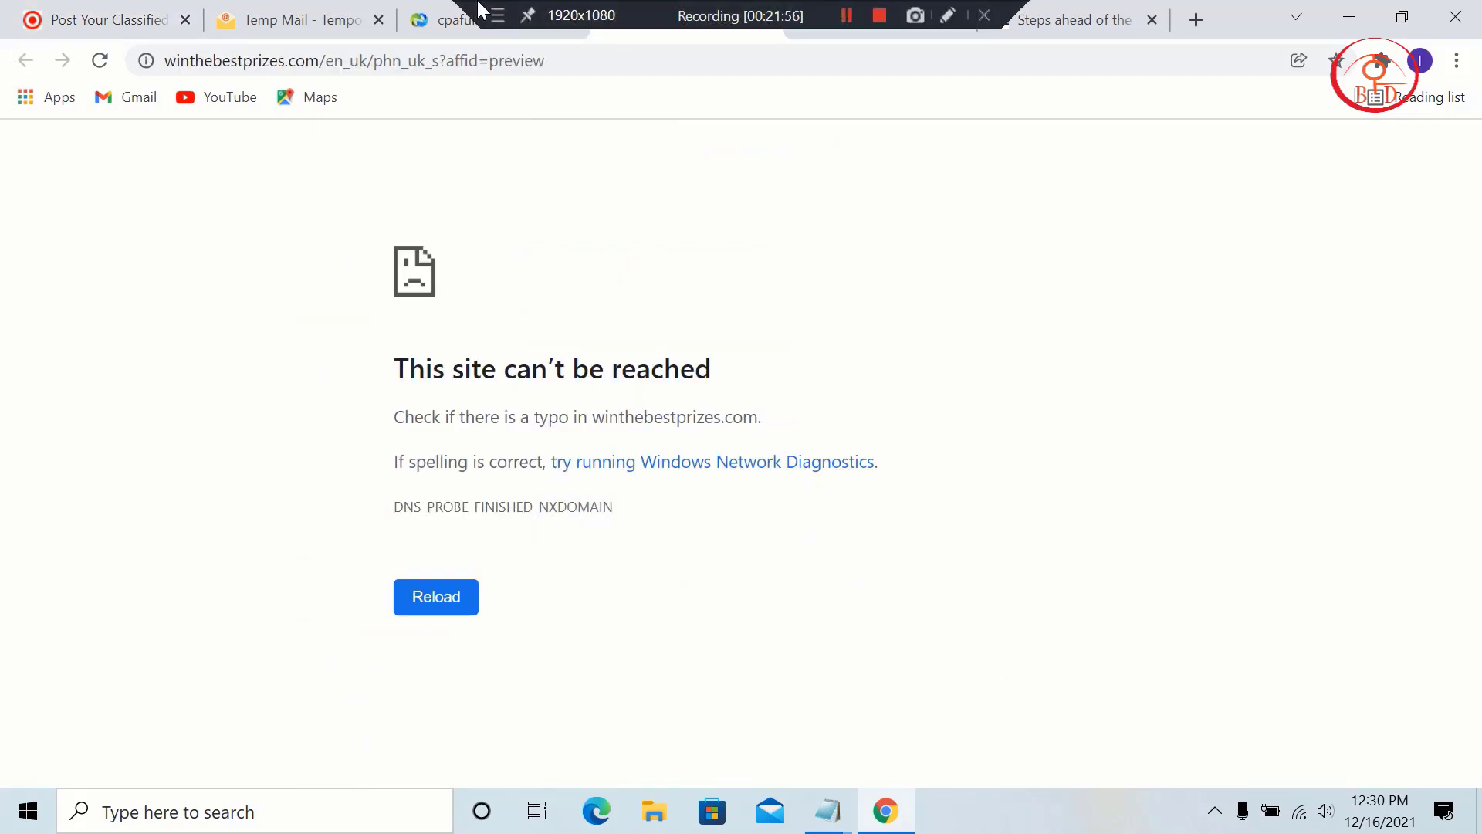
{"action": "left_click", "coordinate": [478, 11]}
{"action": "left_click", "coordinate": [710, 379]}
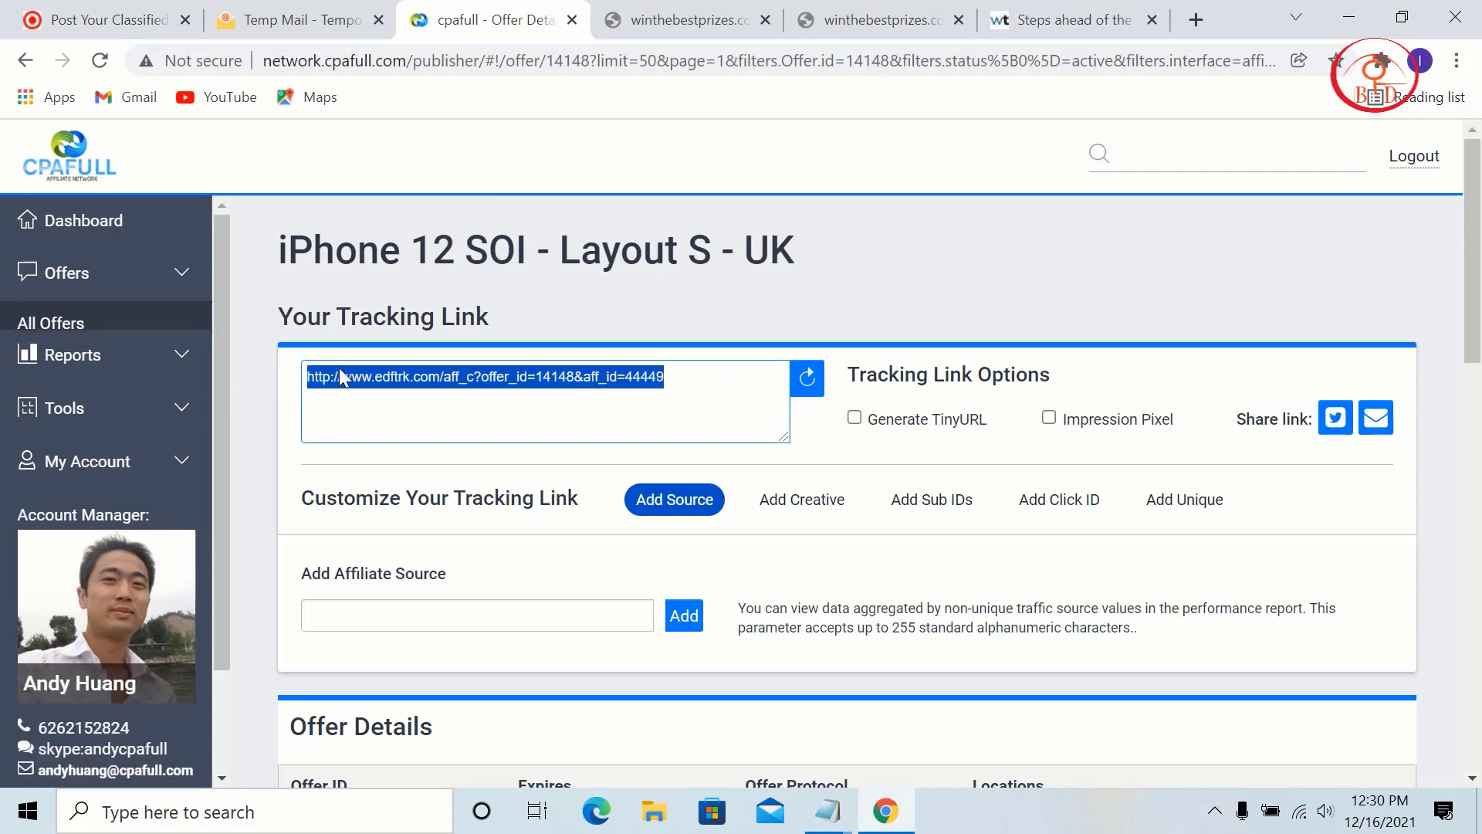
{"action": "right_click", "coordinate": [339, 367]}
{"action": "left_click", "coordinate": [429, 446]}
{"action": "key", "text": "ctrl+1"}
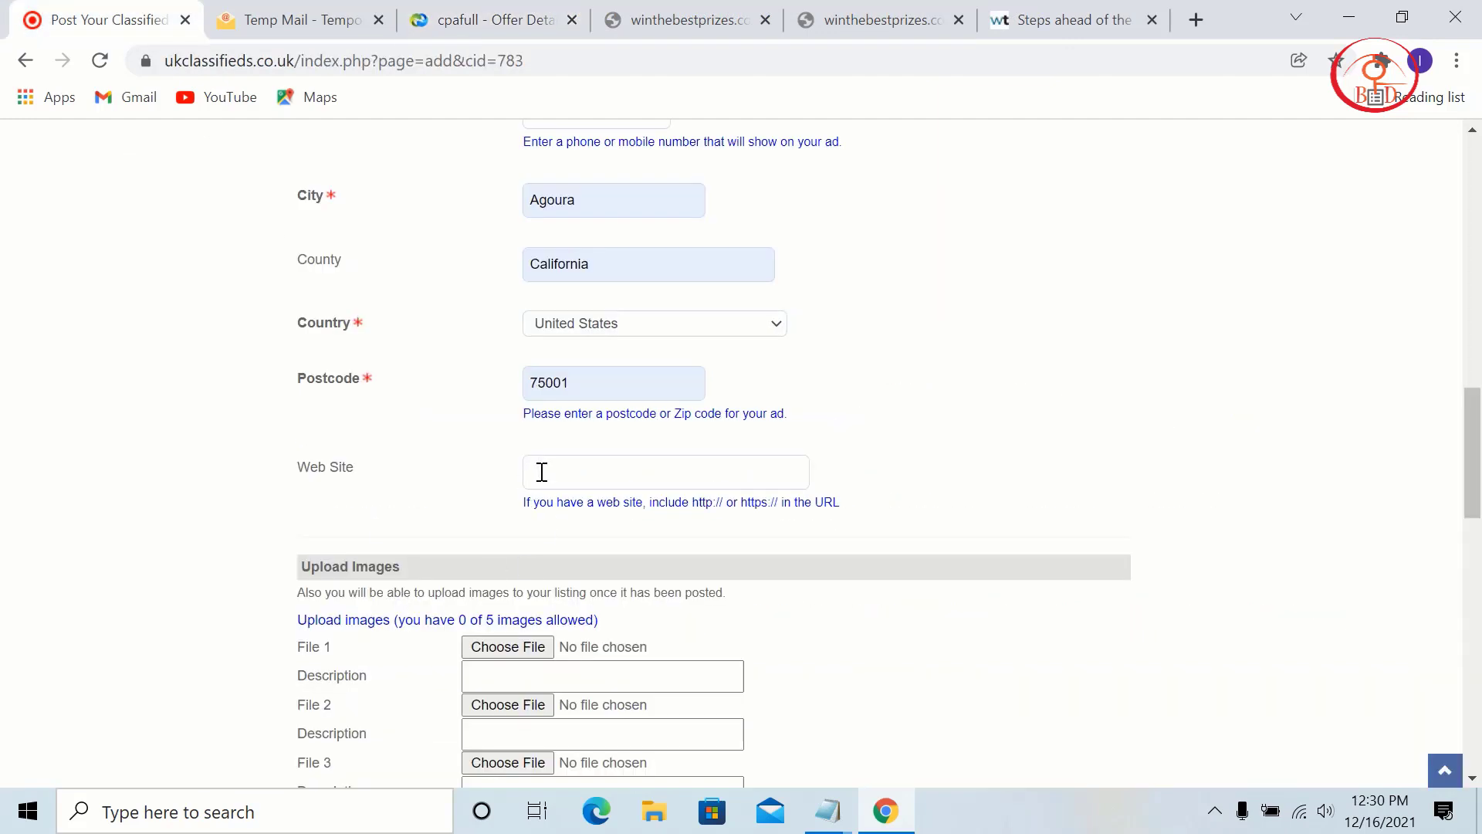
{"action": "right_click", "coordinate": [542, 471]}
{"action": "left_click", "coordinate": [583, 289]}
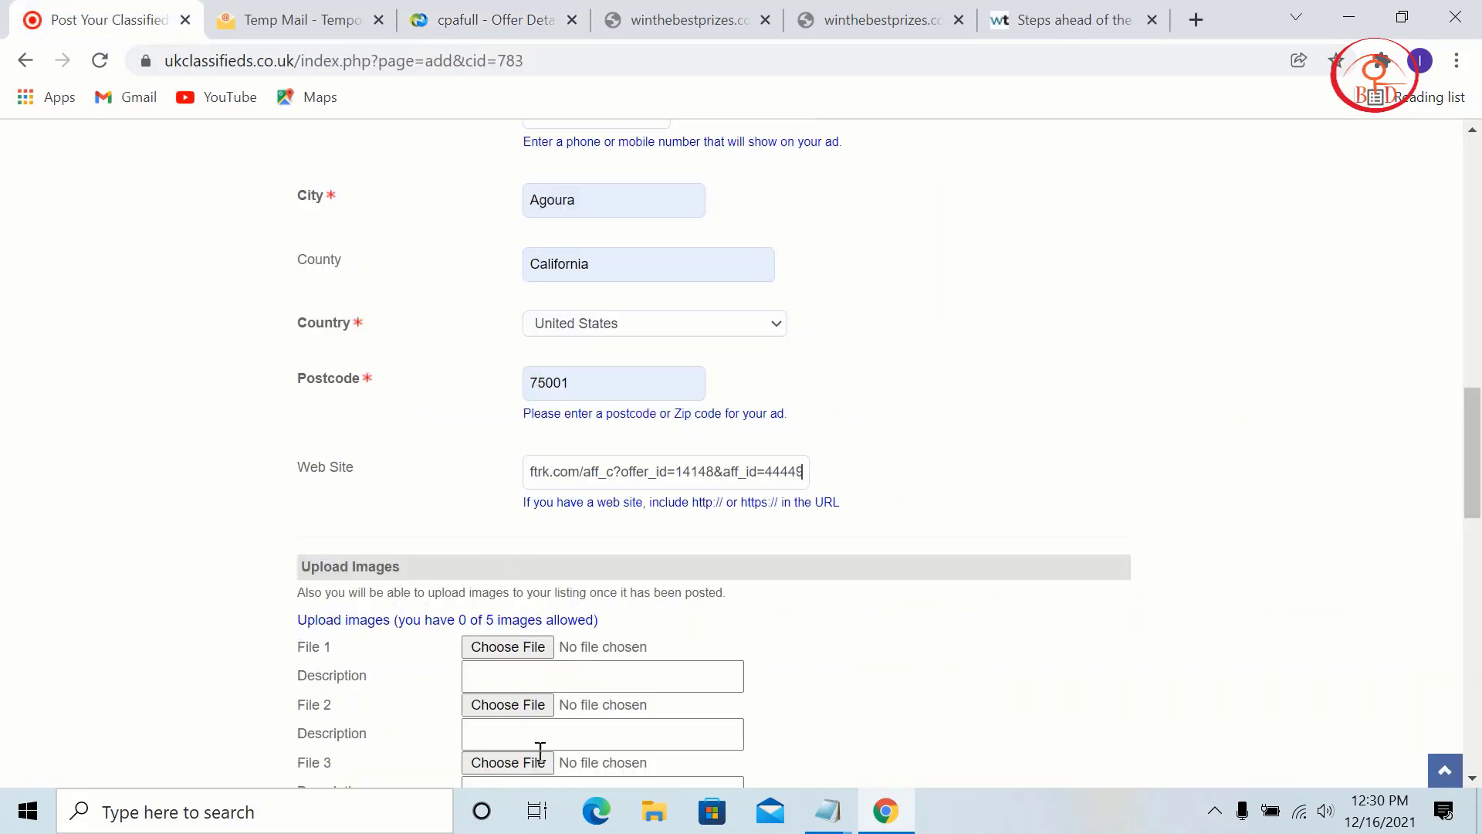
Step: Attach s-l800.webp as the ad's first image (File 1)
{"action": "left_click", "coordinate": [538, 650]}
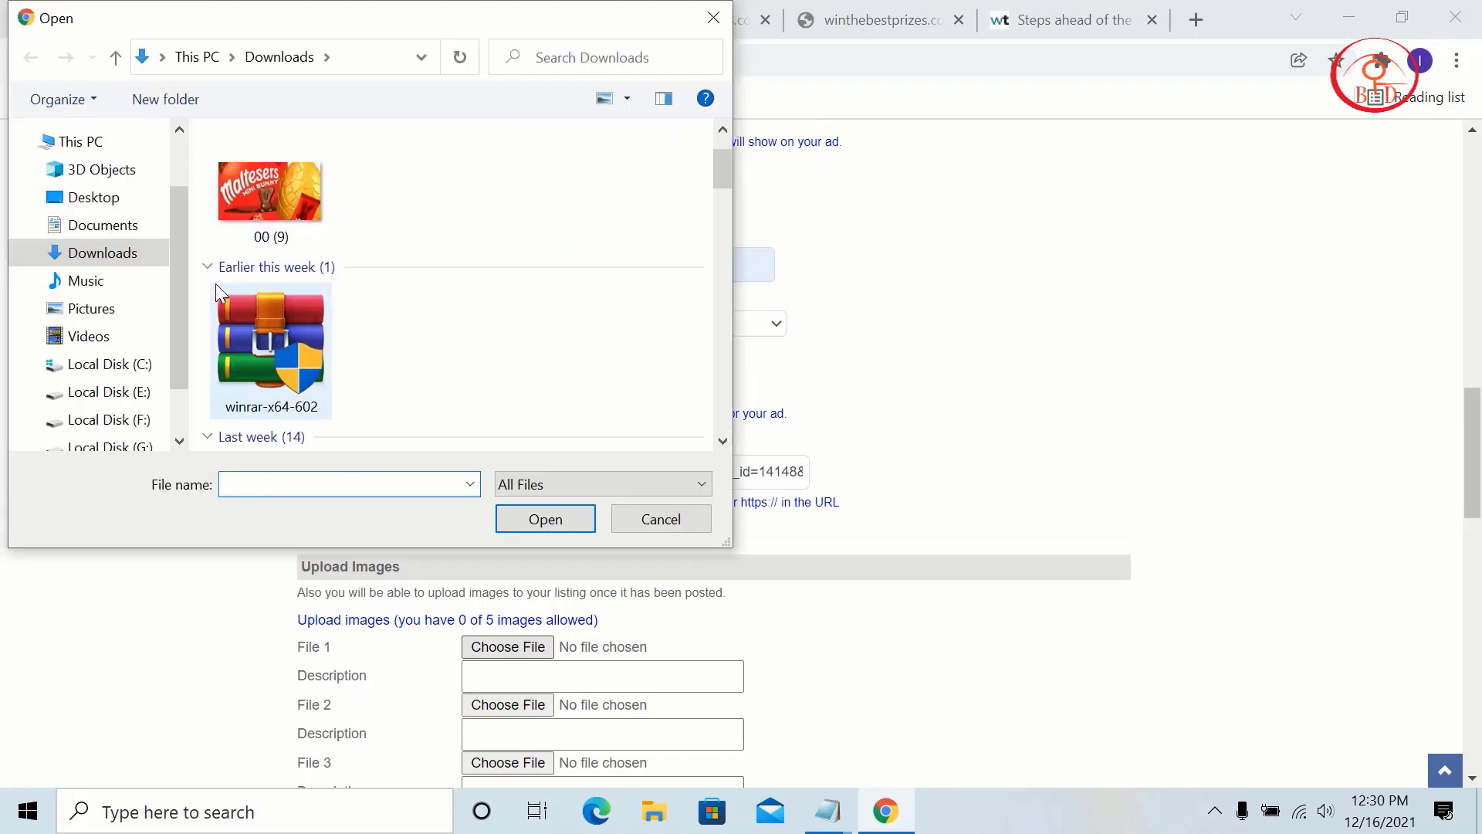
{"action": "scroll", "coordinate": [215, 284], "scroll_direction": "down", "scroll_amount": 5}
{"action": "left_click", "coordinate": [605, 377]}
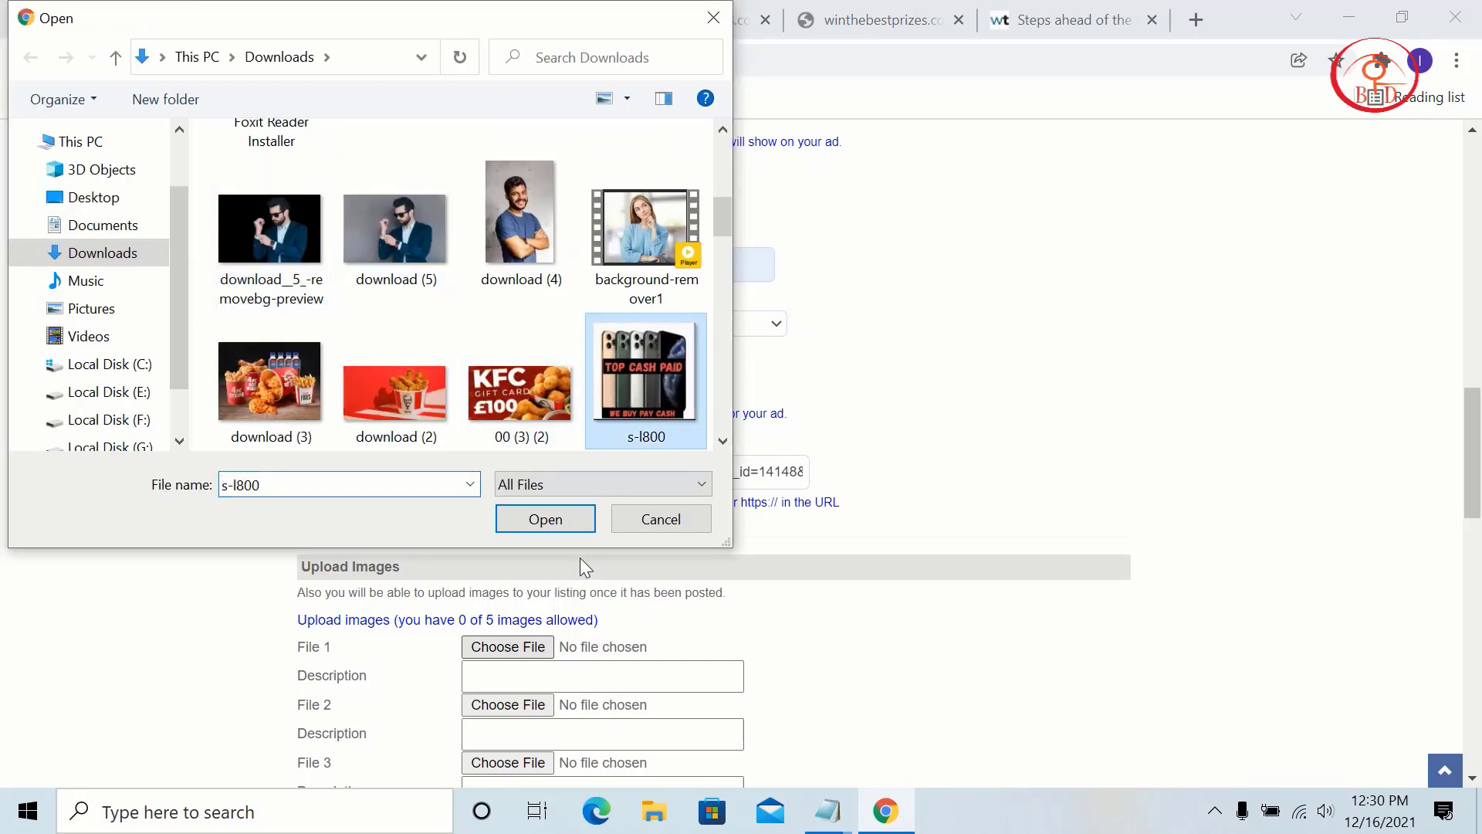
{"action": "left_click", "coordinate": [549, 522]}
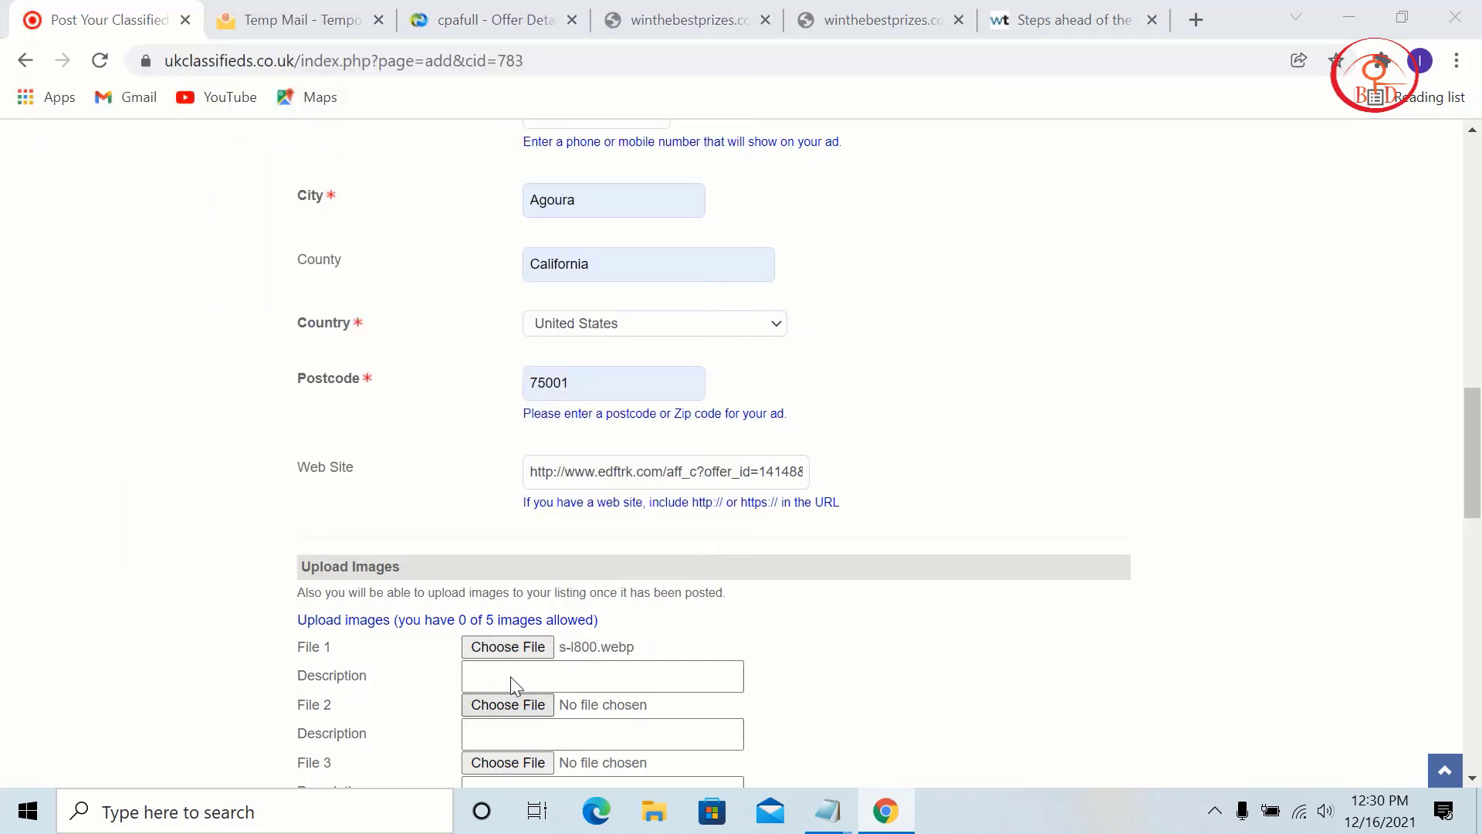
Step: Attach apple-iphone-13-pink-09142021.jpg as the second image (File 2)
{"action": "left_click", "coordinate": [507, 704]}
{"action": "scroll", "coordinate": [502, 343], "scroll_direction": "down", "scroll_amount": 10}
{"action": "scroll", "coordinate": [503, 341], "scroll_direction": "down", "scroll_amount": 5}
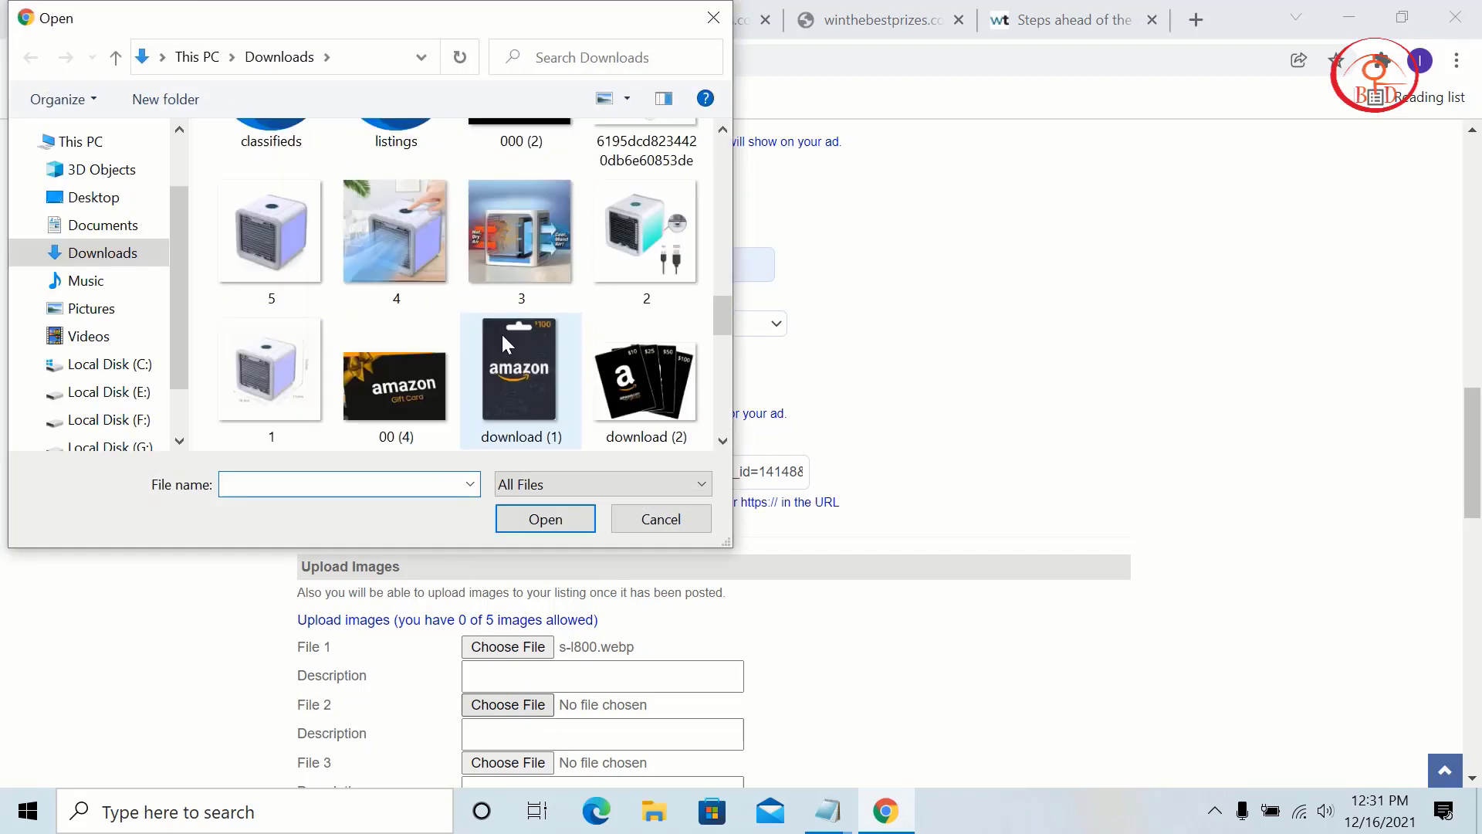
{"action": "scroll", "coordinate": [555, 337], "scroll_direction": "down", "scroll_amount": 10}
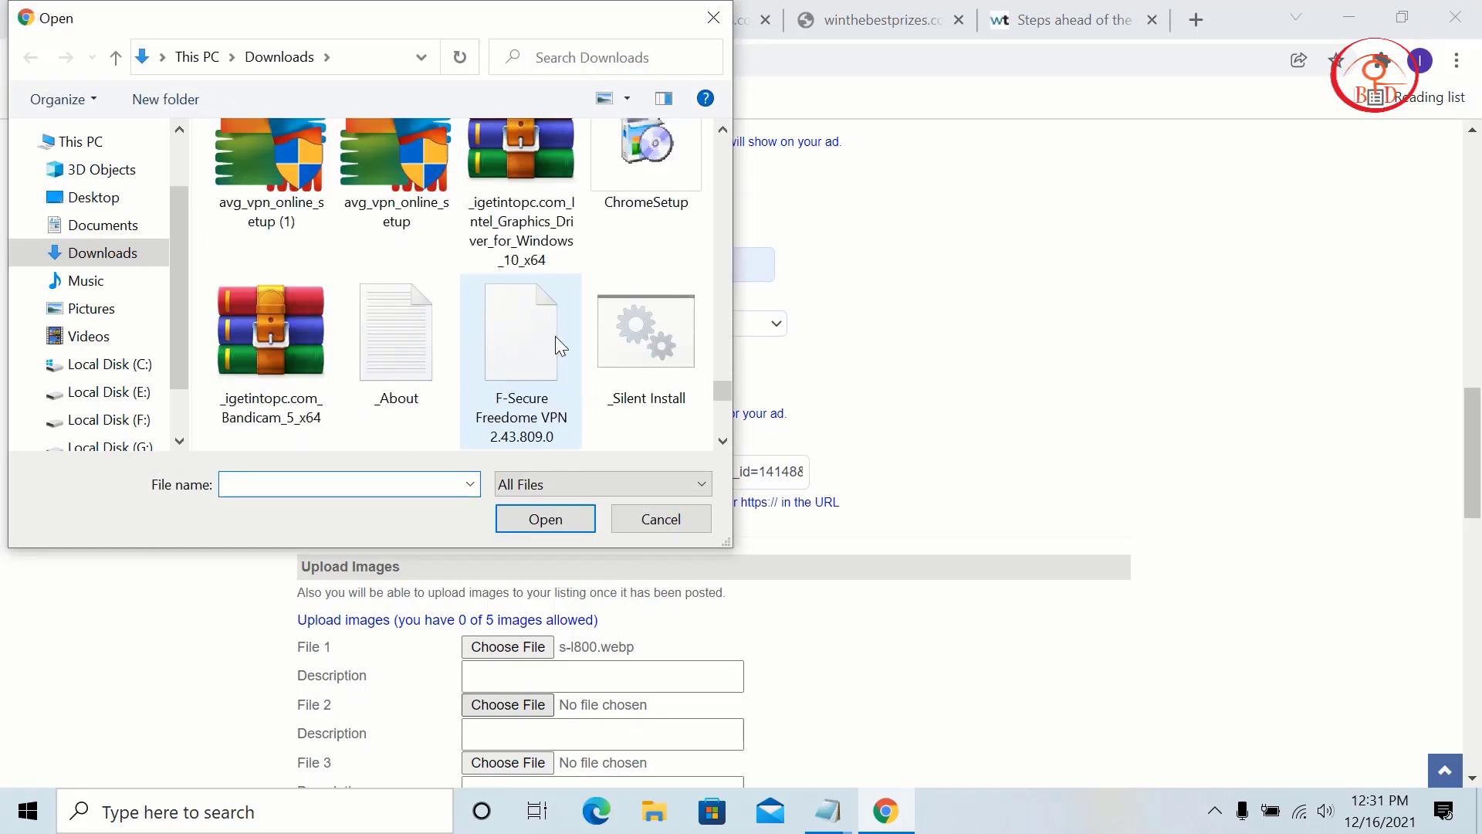
{"action": "scroll", "coordinate": [555, 338], "scroll_direction": "up", "scroll_amount": 10}
{"action": "scroll", "coordinate": [556, 338], "scroll_direction": "up", "scroll_amount": 3}
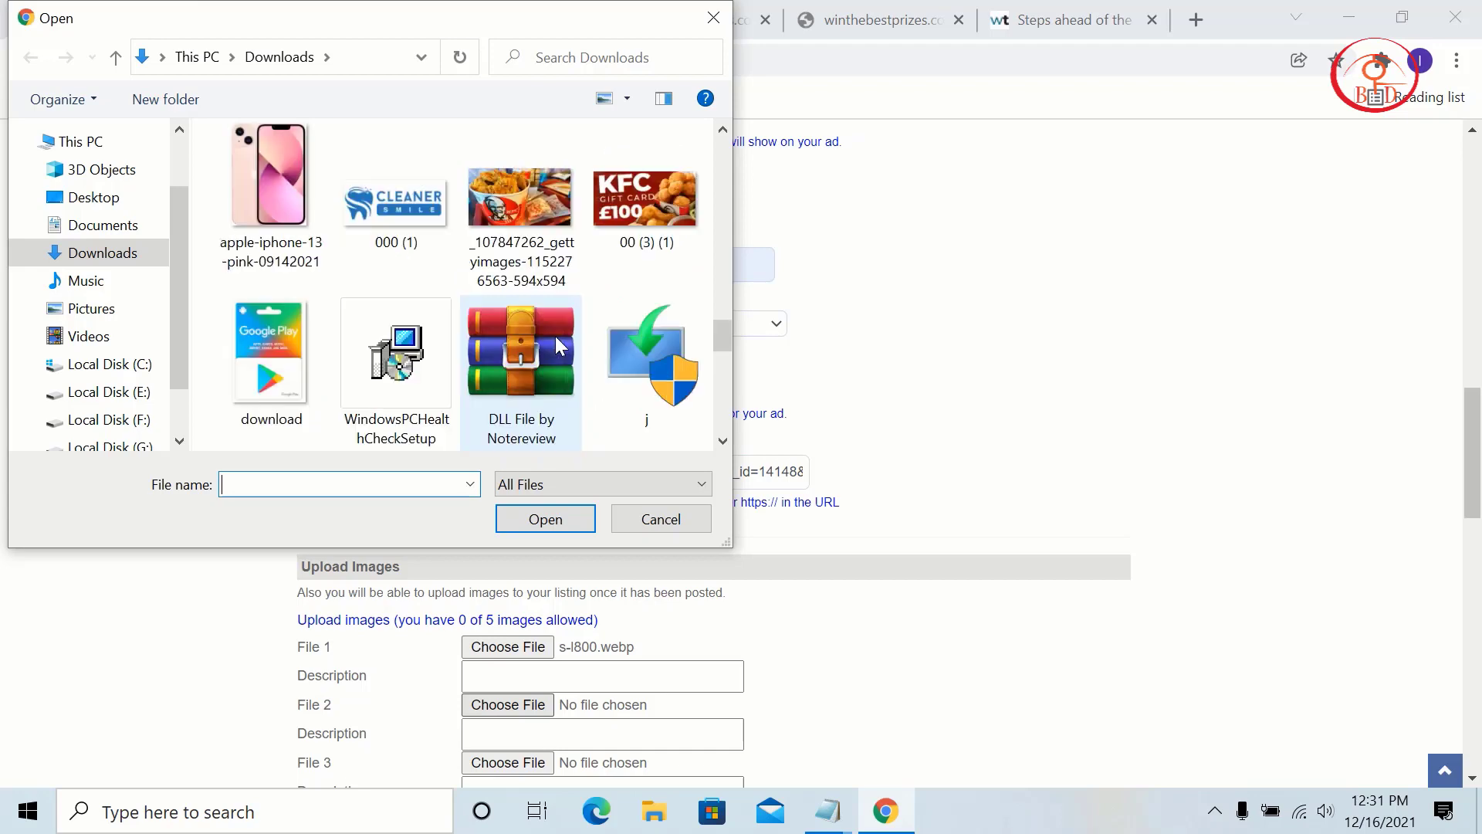
{"action": "left_click", "coordinate": [313, 336]}
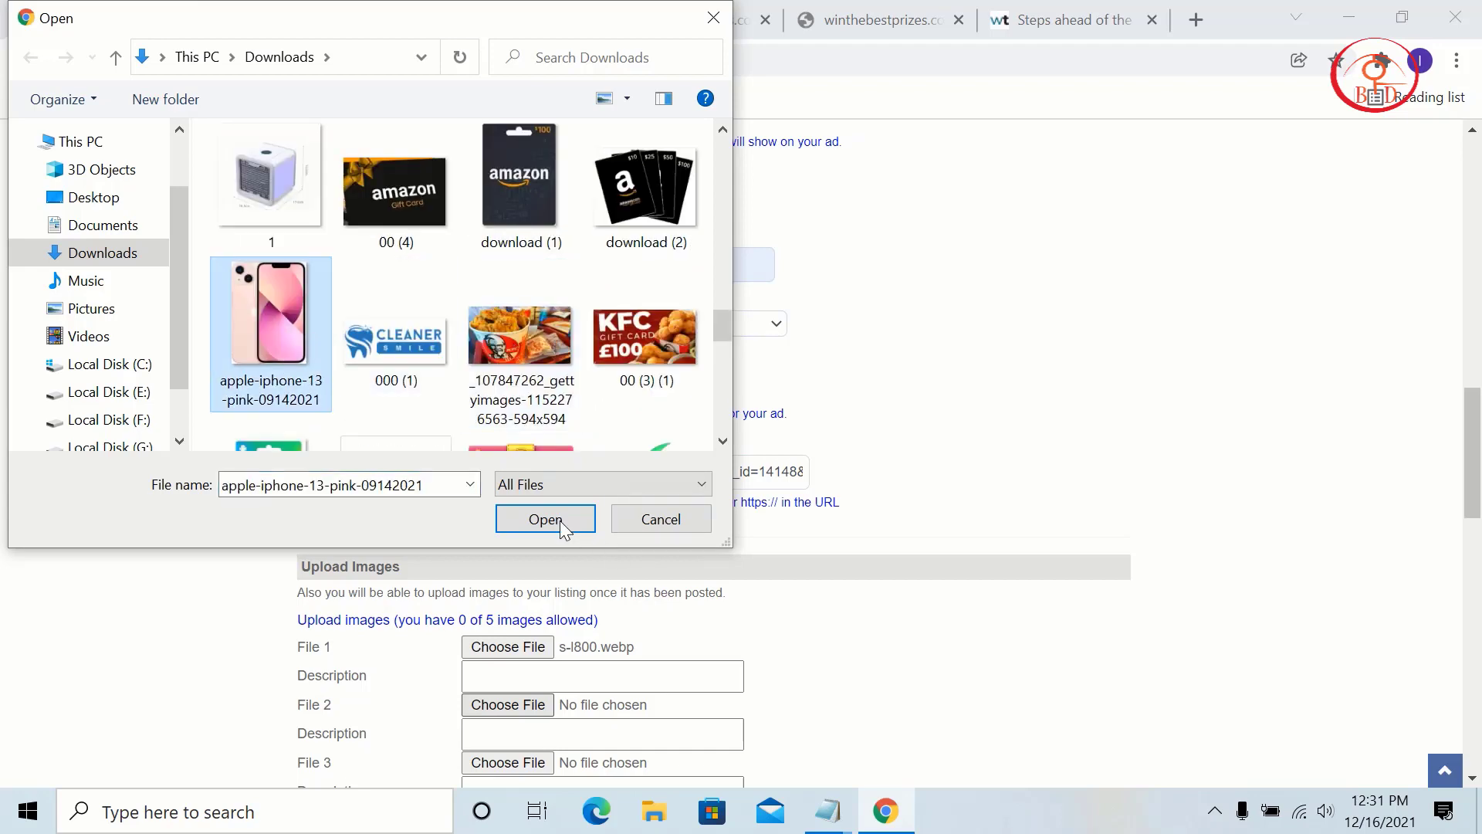
{"action": "left_click", "coordinate": [556, 520]}
Step: Attach 00 (7).jpg as the third image (File 3)
{"action": "scroll", "coordinate": [517, 500], "scroll_direction": "down", "scroll_amount": 4}
{"action": "left_click", "coordinate": [509, 415]}
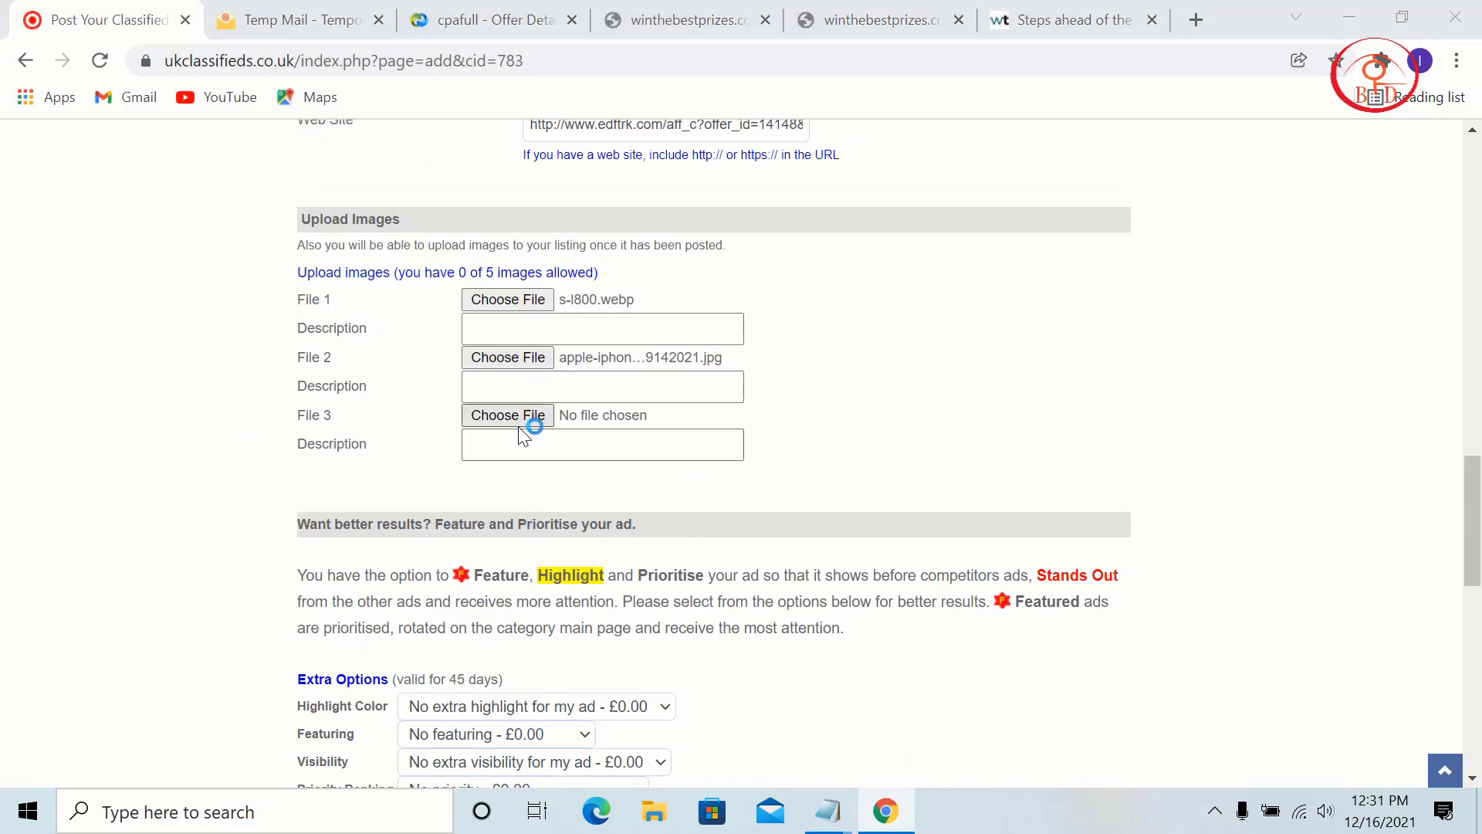
{"action": "scroll", "coordinate": [409, 316], "scroll_direction": "down", "scroll_amount": 5}
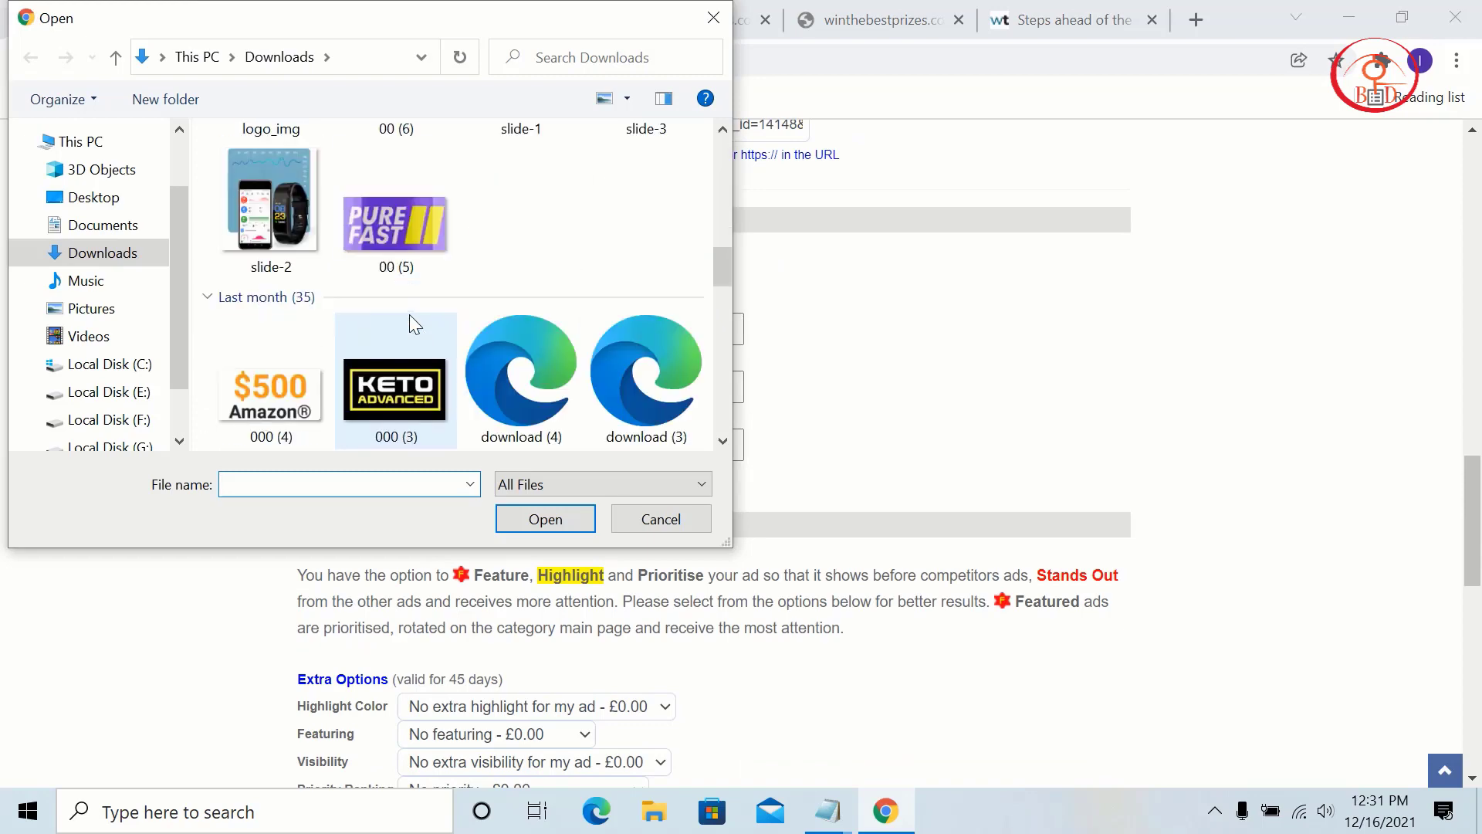
{"action": "scroll", "coordinate": [409, 317], "scroll_direction": "up", "scroll_amount": 4}
{"action": "scroll", "coordinate": [409, 317], "scroll_direction": "down", "scroll_amount": 1}
{"action": "scroll", "coordinate": [409, 316], "scroll_direction": "up", "scroll_amount": 1}
{"action": "left_click", "coordinate": [432, 331]}
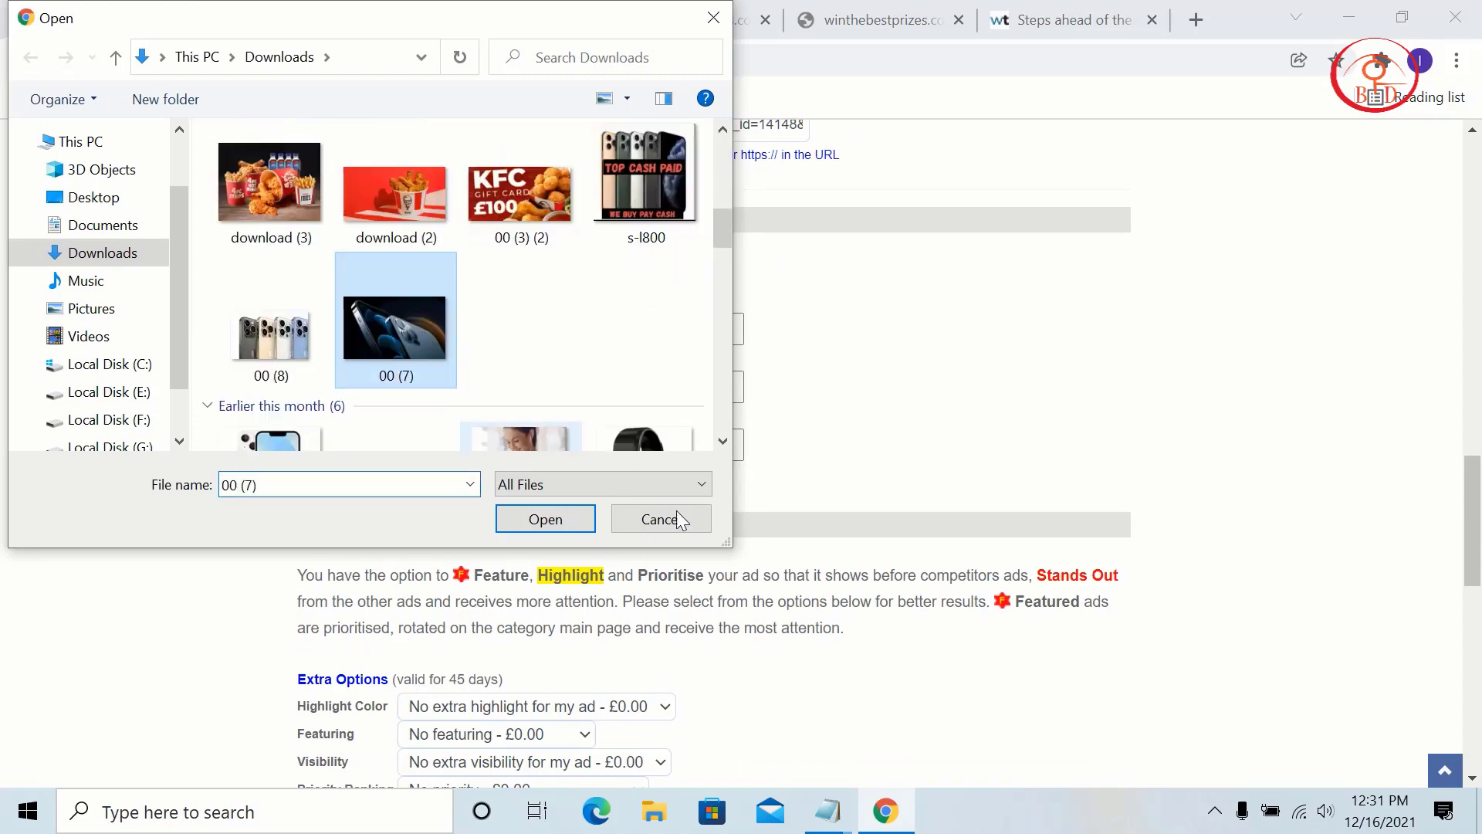
{"action": "left_click", "coordinate": [545, 519]}
Step: Submit the iPhone ad with Post your ad
{"action": "scroll", "coordinate": [819, 463], "scroll_direction": "down", "scroll_amount": 2}
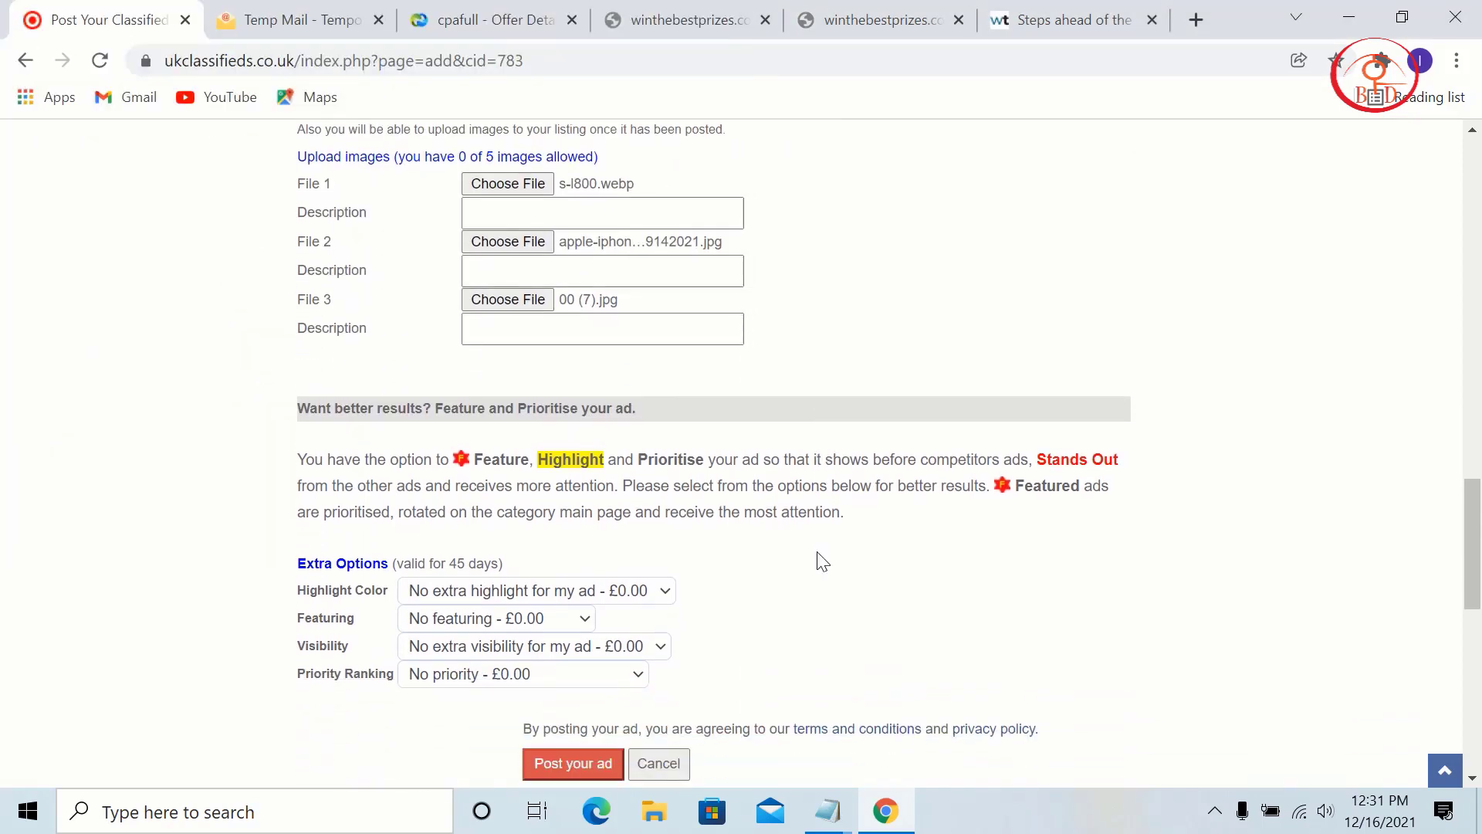
{"action": "scroll", "coordinate": [818, 554], "scroll_direction": "down", "scroll_amount": 5}
{"action": "left_click", "coordinate": [547, 434]}
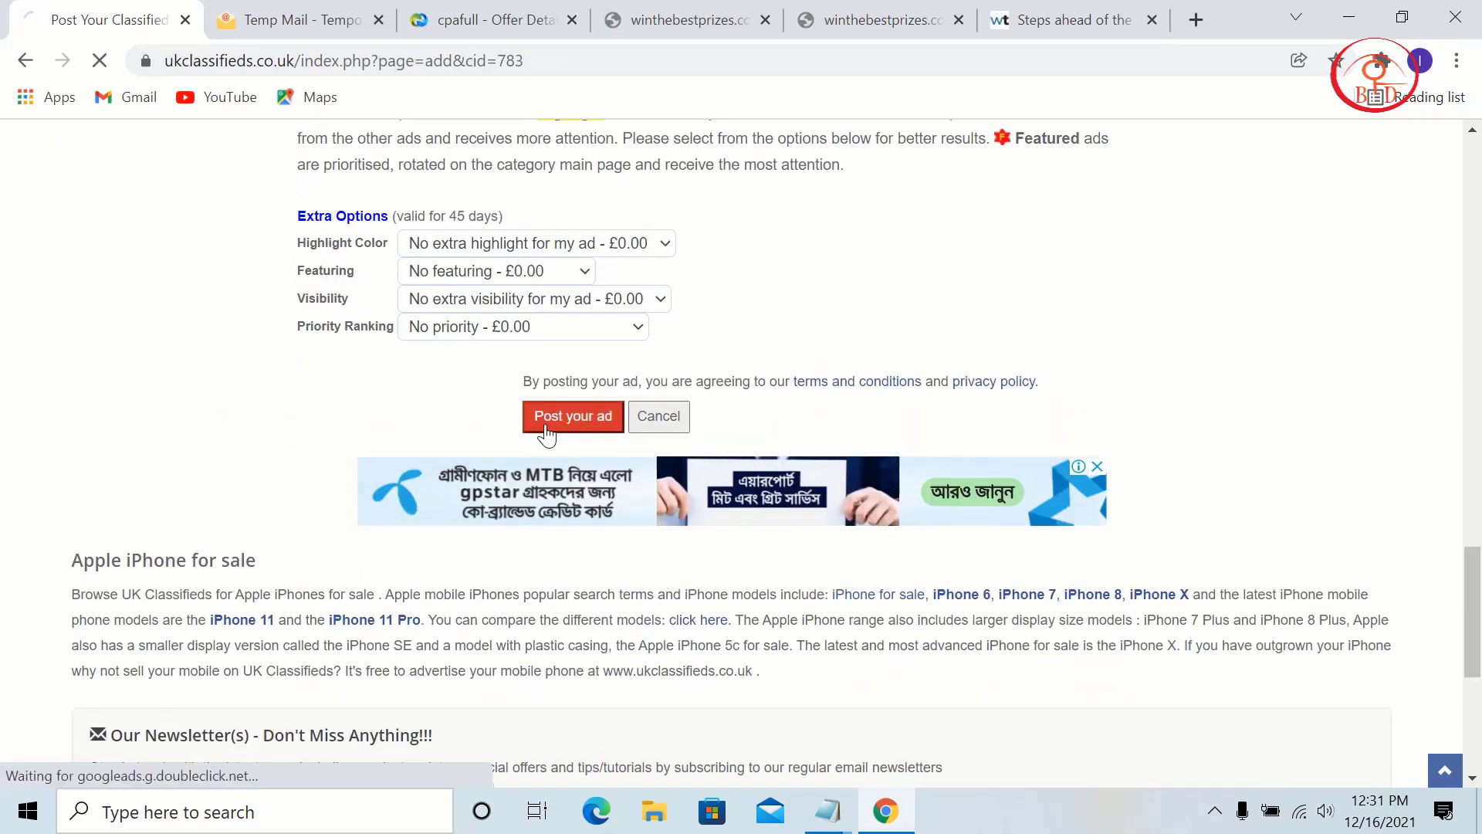